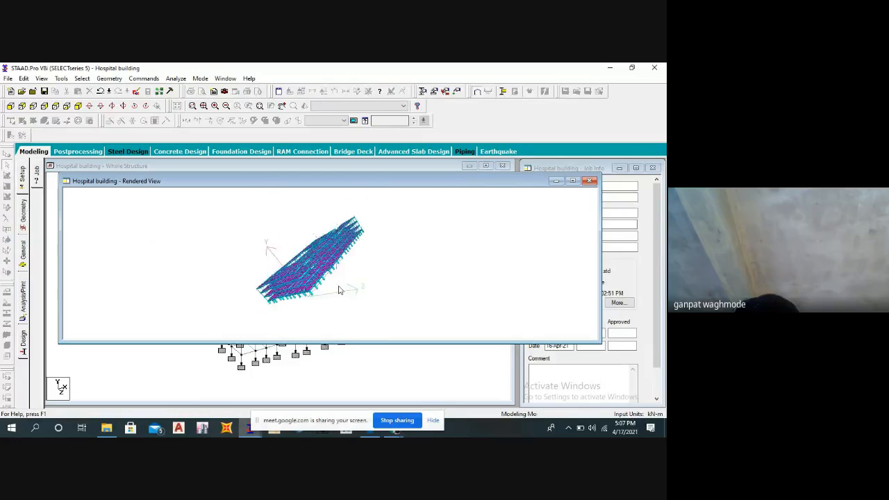
# Examine the hospital building from several angles in the 3D rendered view and close the rendering.
pyautogui.moveTo(244, 291); pyautogui.dragTo(404, 253)
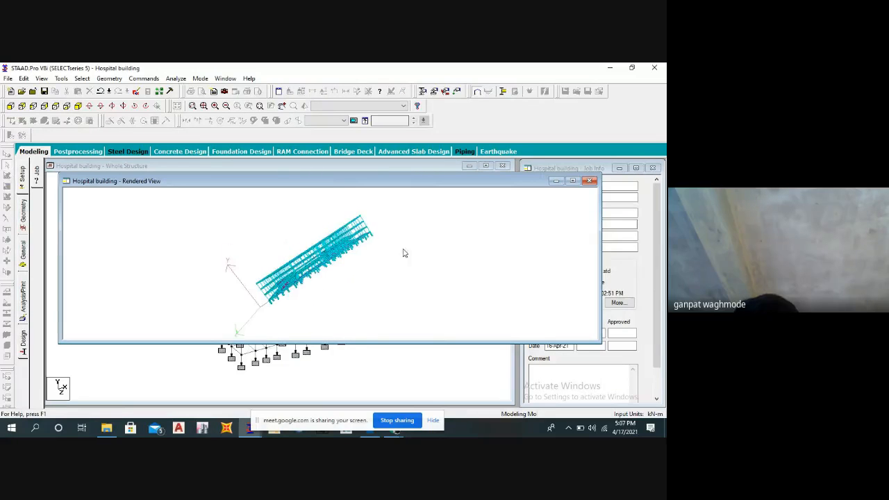
pyautogui.click(590, 181)
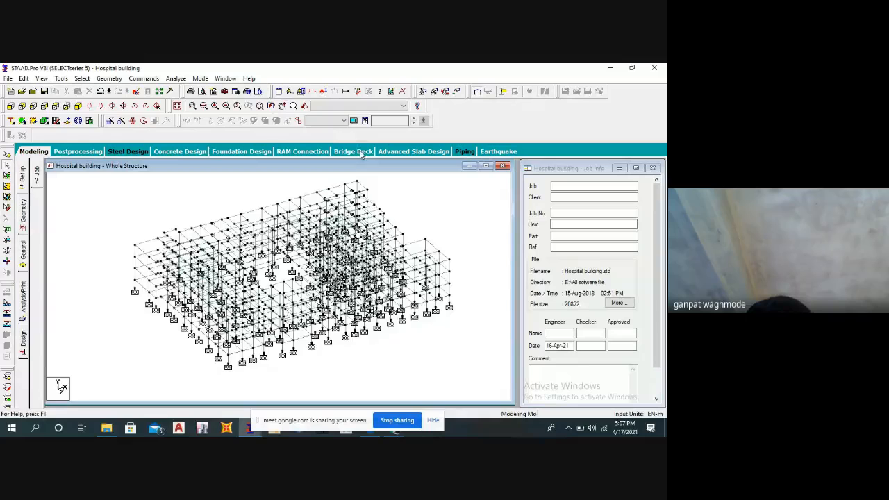
pyautogui.click(305, 106)
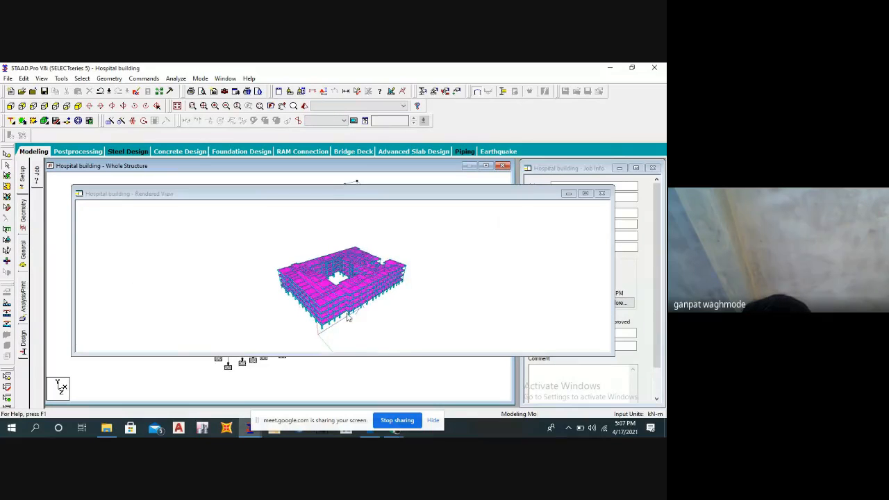
pyautogui.moveTo(348, 317)
pyautogui.mouseDown()
pyautogui.moveTo(343, 341)
pyautogui.moveTo(350, 306)
pyautogui.mouseUp()
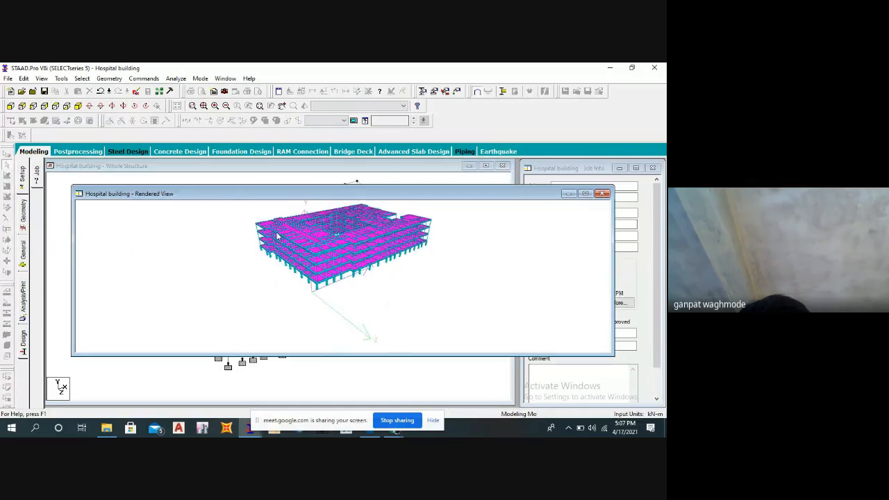
pyautogui.moveTo(322, 261); pyautogui.dragTo(350, 256)
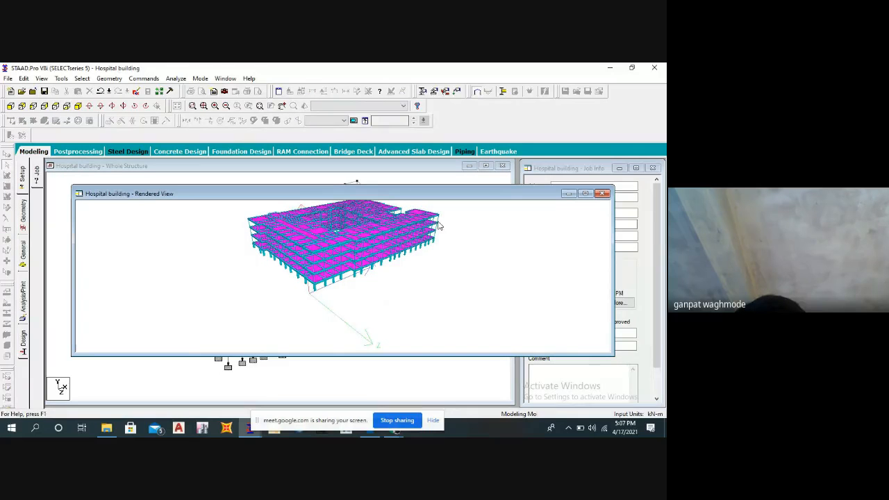
pyautogui.click(602, 194)
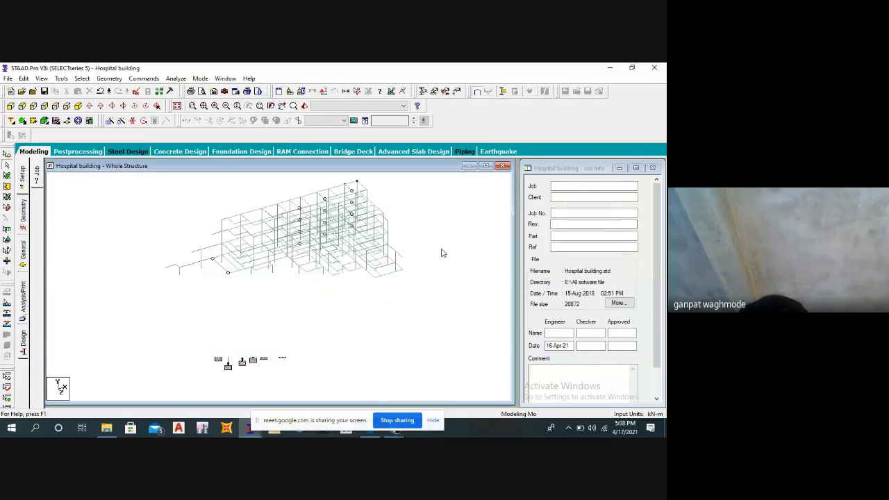
# Review the section properties by highlighting the members assigned to Rect 0.43x0.23, Rect 0.45x0.23 and Plate Thickness.
pyautogui.click(423, 91)
pyautogui.moveTo(82, 95); pyautogui.dragTo(582, 136)
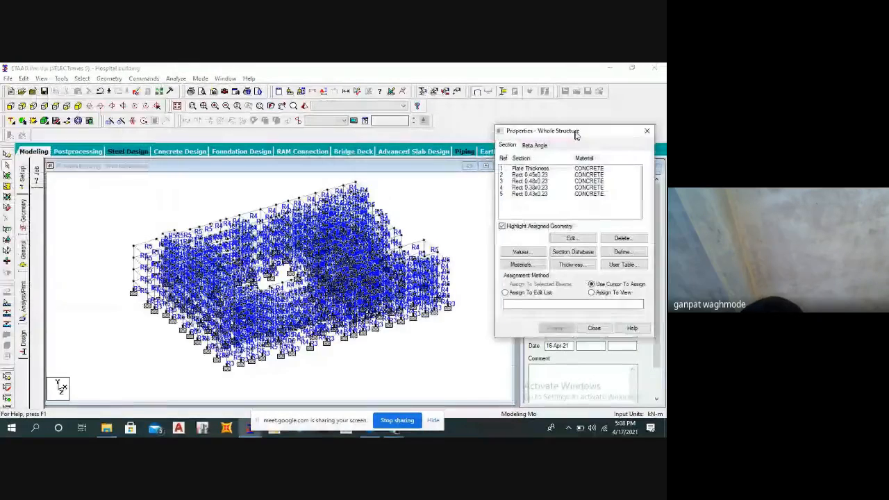
pyautogui.click(543, 195)
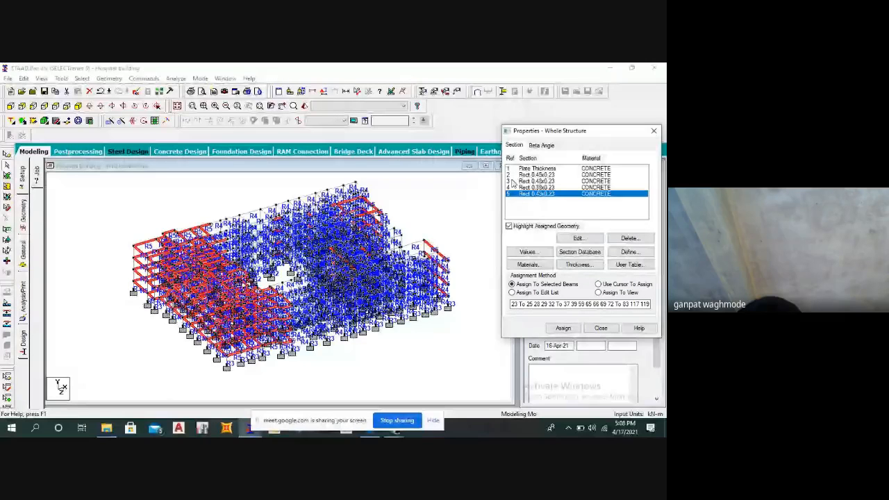
pyautogui.click(536, 175)
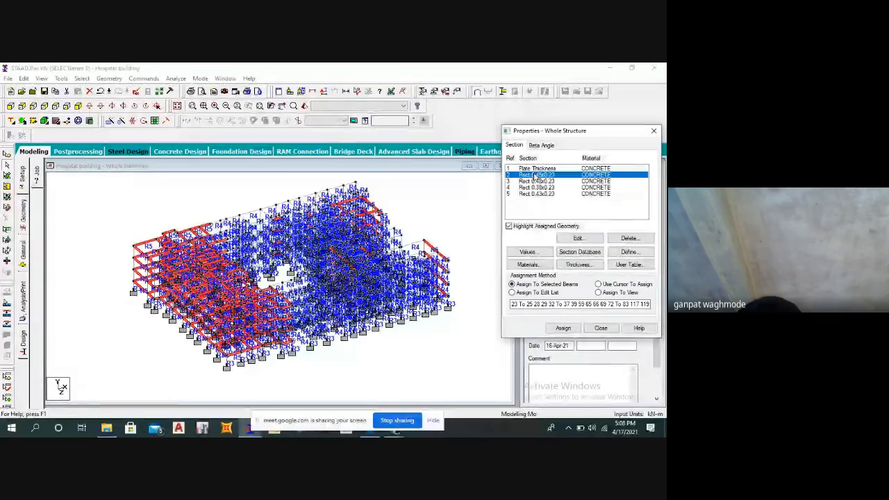
pyautogui.click(477, 196)
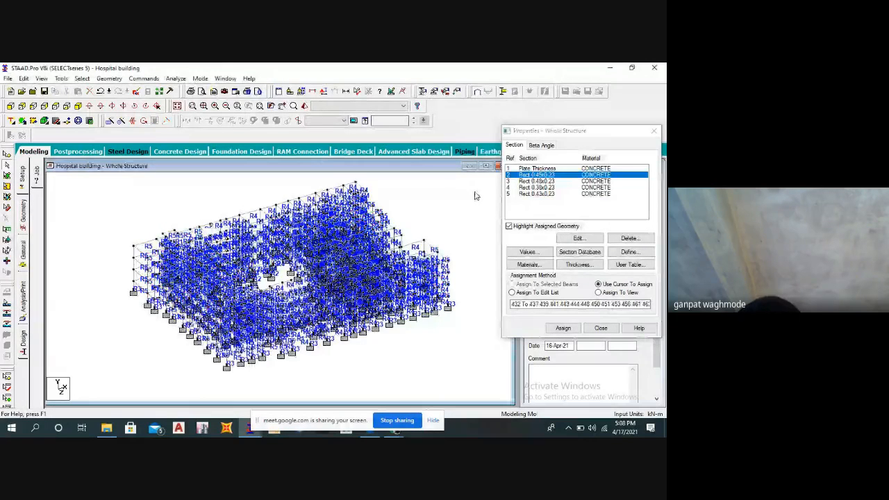
pyautogui.click(532, 168)
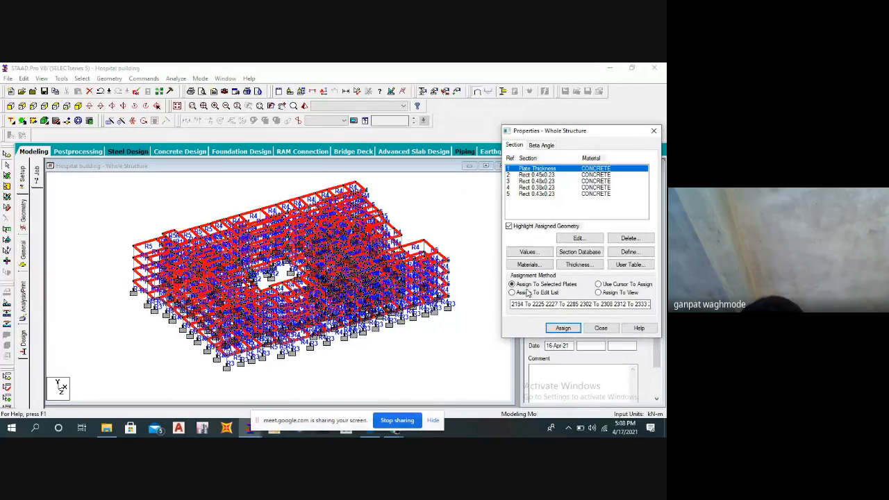
pyautogui.click(488, 250)
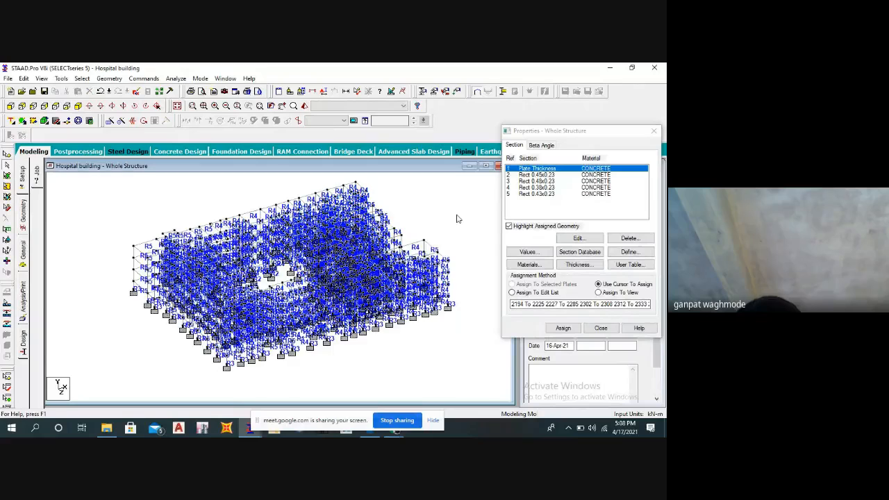
pyautogui.click(521, 175)
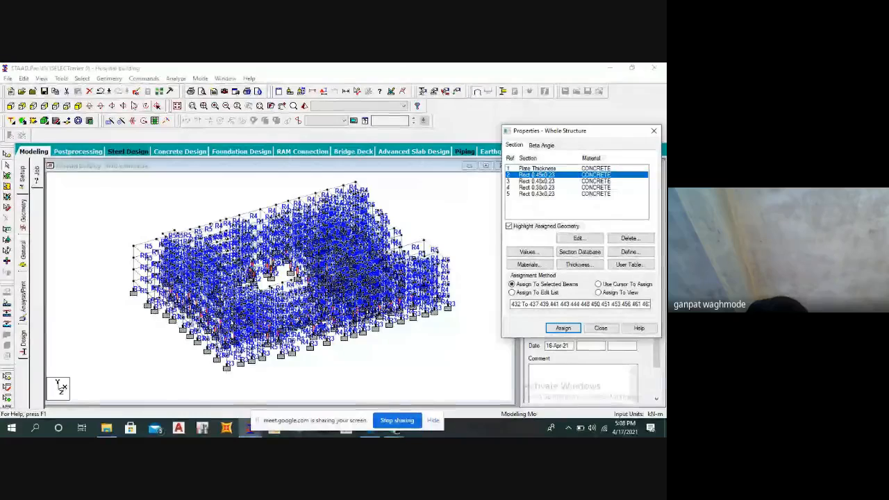
# Select all beams parallel to Y and show only these columns in plan view.
pyautogui.click(82, 79)
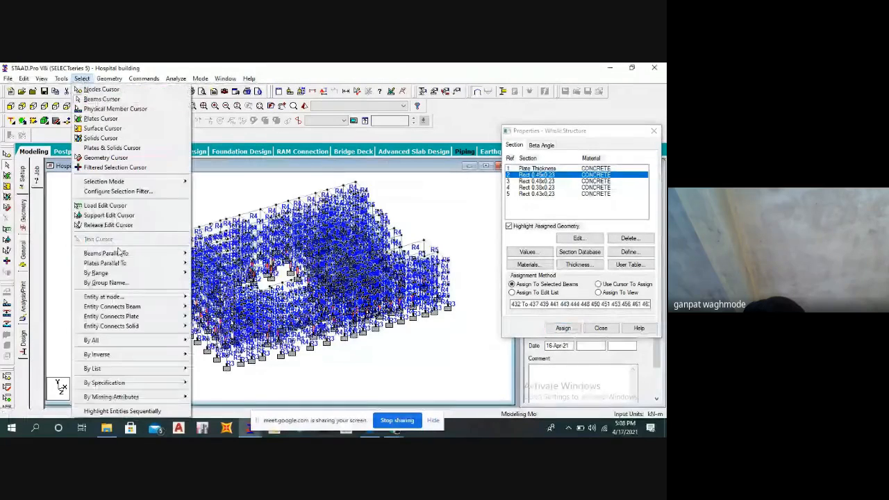
pyautogui.moveTo(119, 252)
pyautogui.click(202, 264)
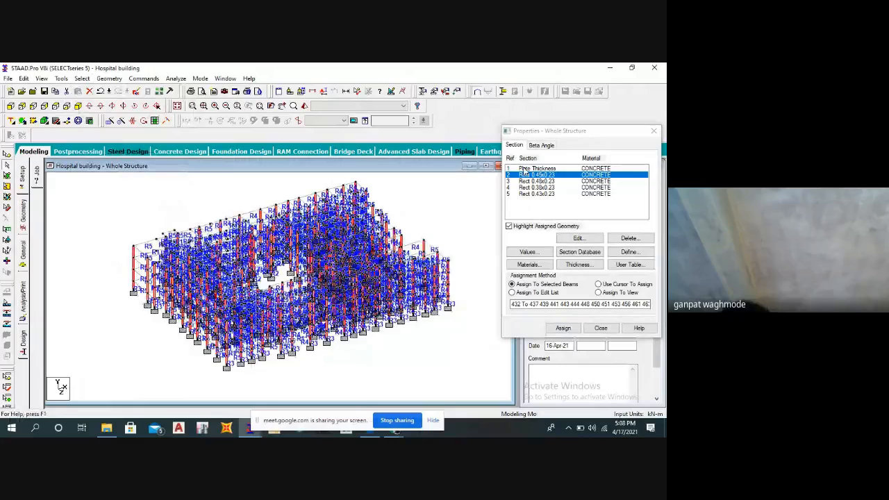
pyautogui.click(41, 79)
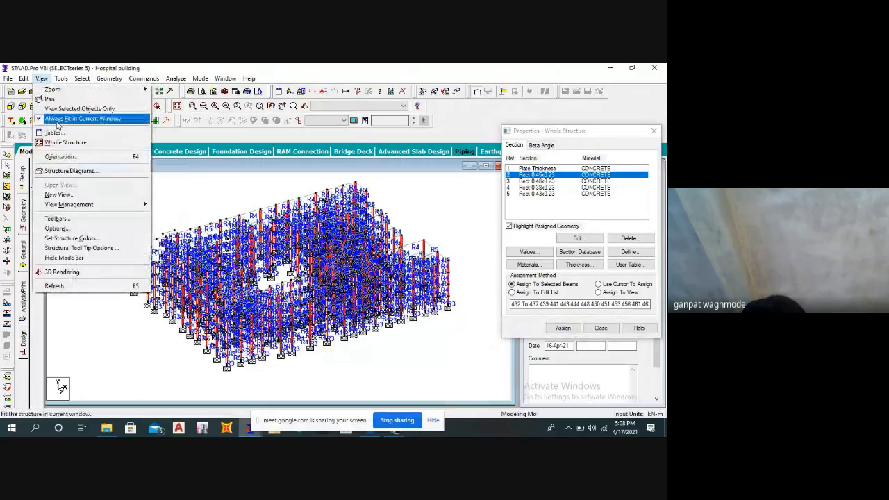
pyautogui.click(68, 109)
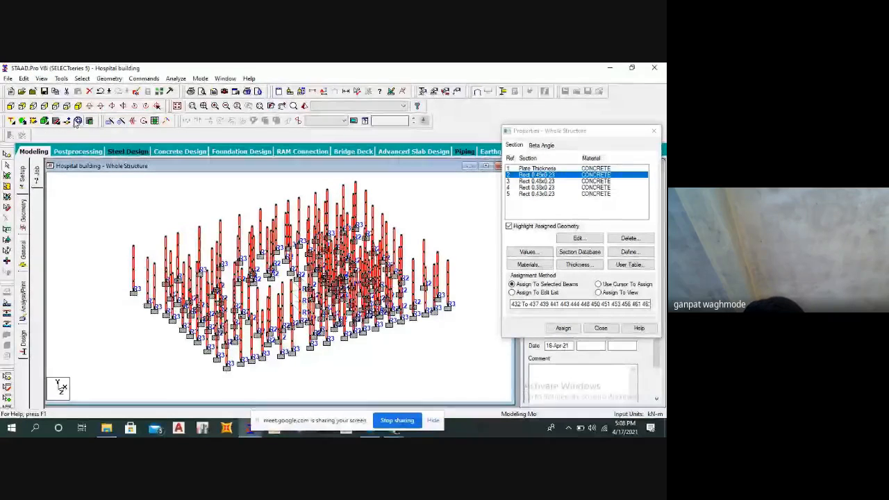
pyautogui.click(57, 106)
pyautogui.scroll(-2, 241, 268)
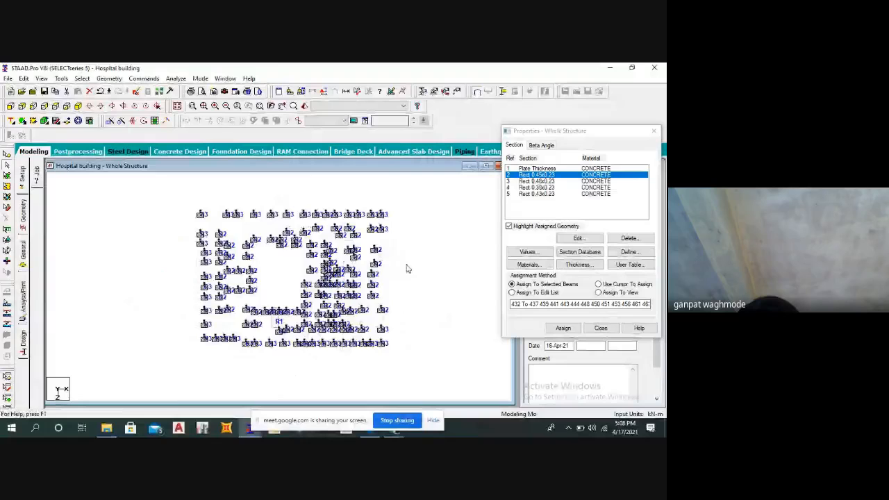
pyautogui.click(413, 268)
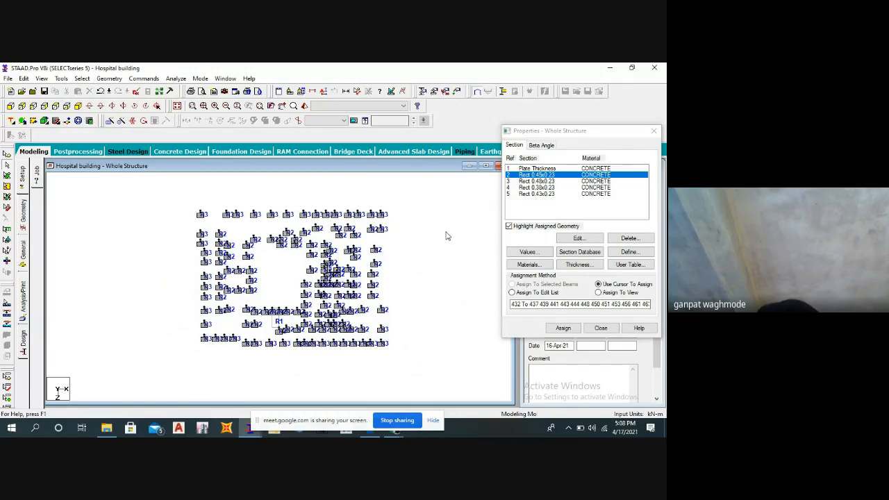
pyautogui.moveTo(213, 231); pyautogui.dragTo(214, 249, button='middle')
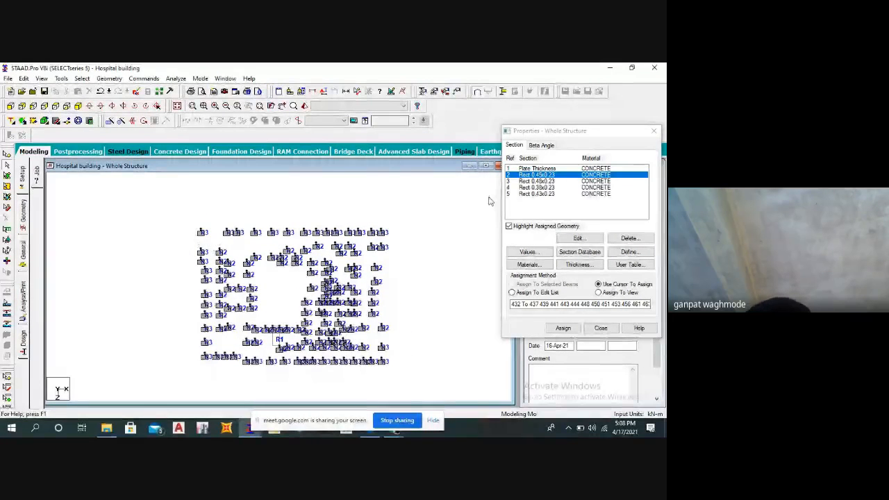
# Assign the Rect 0.48x0.23 section to the window-selected interior columns of the plan.
pyautogui.click(526, 181)
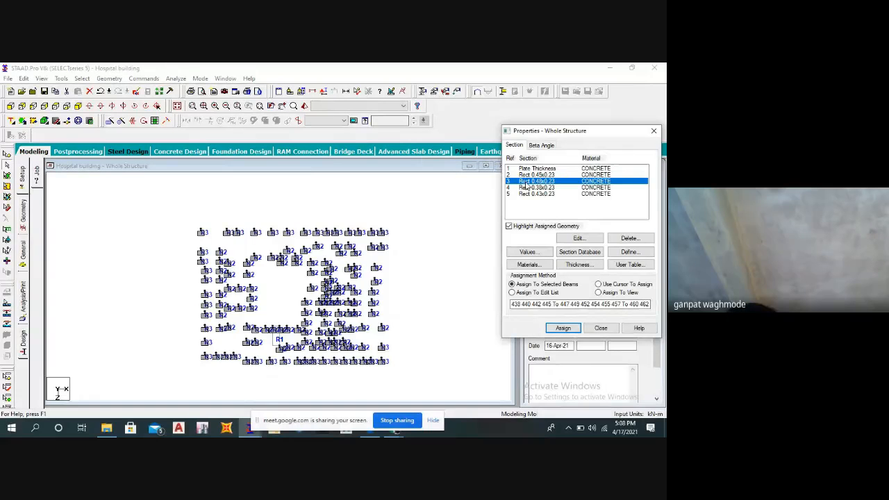
pyautogui.moveTo(214, 248); pyautogui.dragTo(372, 349)
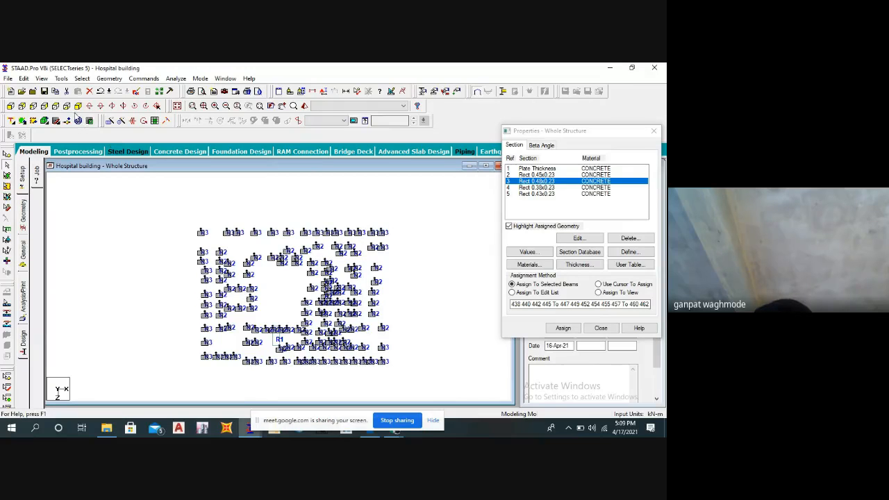
pyautogui.click(78, 105)
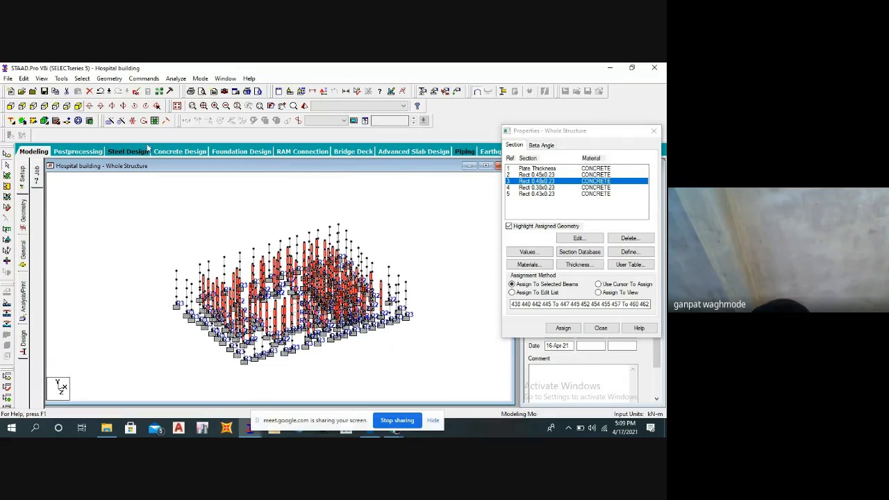
pyautogui.click(563, 328)
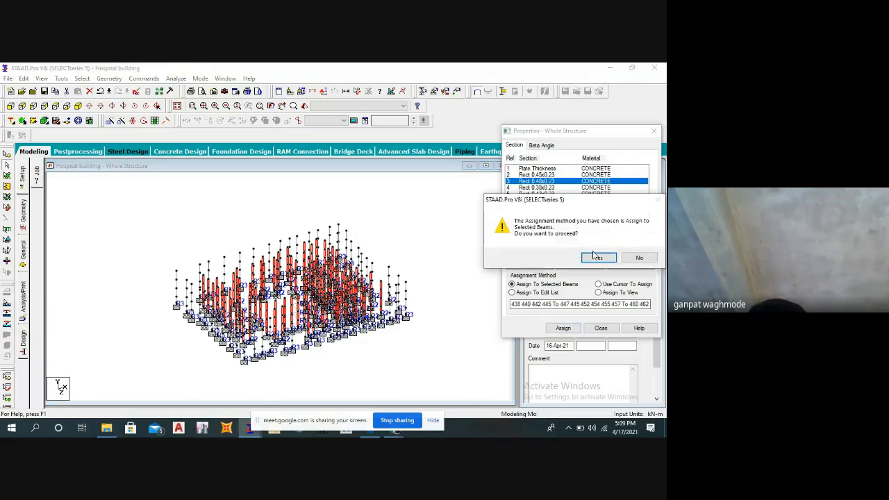
pyautogui.click(594, 257)
# Assign the Rect 0.45x0.23 section to the outer columns along the lower and right edges of the plan.
pyautogui.click(540, 175)
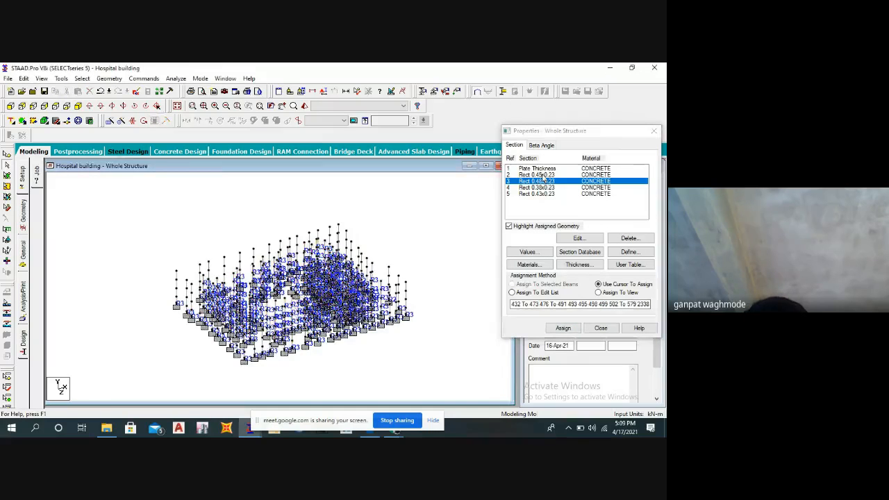
pyautogui.click(55, 107)
pyautogui.moveTo(177, 226); pyautogui.dragTo(421, 240)
pyautogui.moveTo(174, 243); pyautogui.dragTo(419, 376)
pyautogui.moveTo(414, 388); pyautogui.dragTo(200, 355)
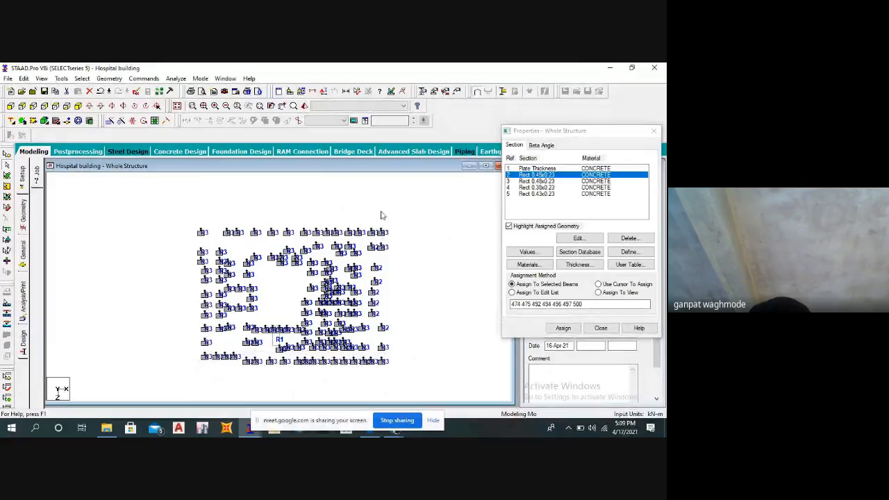
pyautogui.moveTo(379, 353); pyautogui.dragTo(398, 369)
pyautogui.moveTo(388, 322); pyautogui.dragTo(378, 220)
pyautogui.click(555, 329)
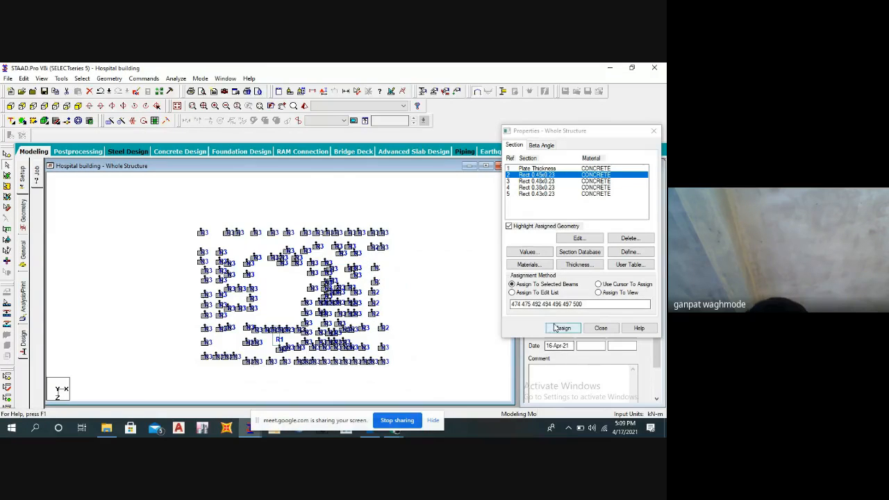
pyautogui.click(593, 257)
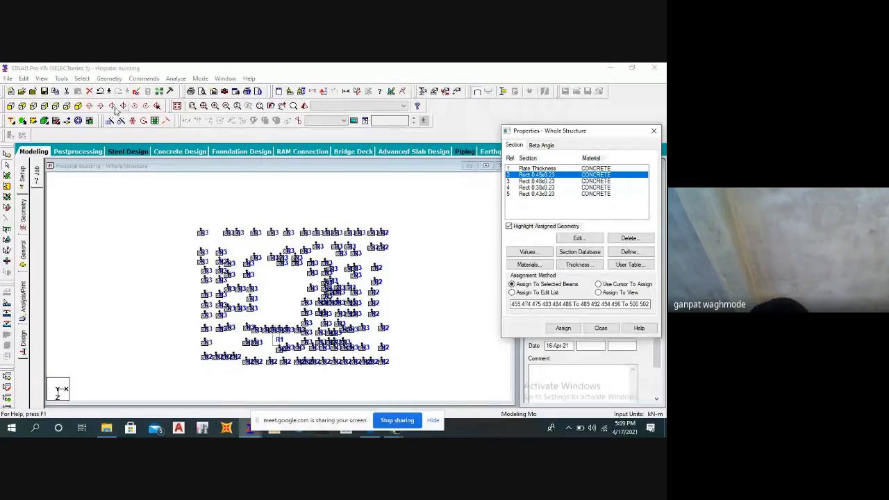
# Close the section properties and display the whole structure again in isometric view.
pyautogui.click(80, 107)
pyautogui.click(268, 213)
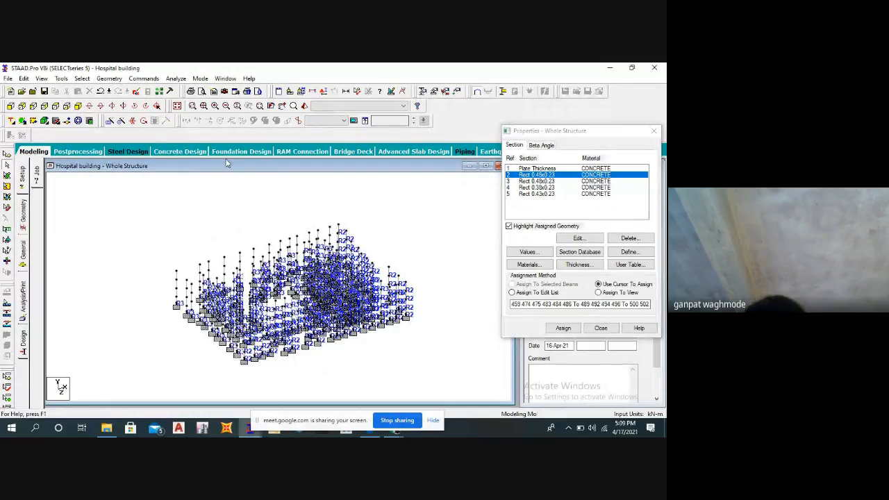
pyautogui.click(601, 328)
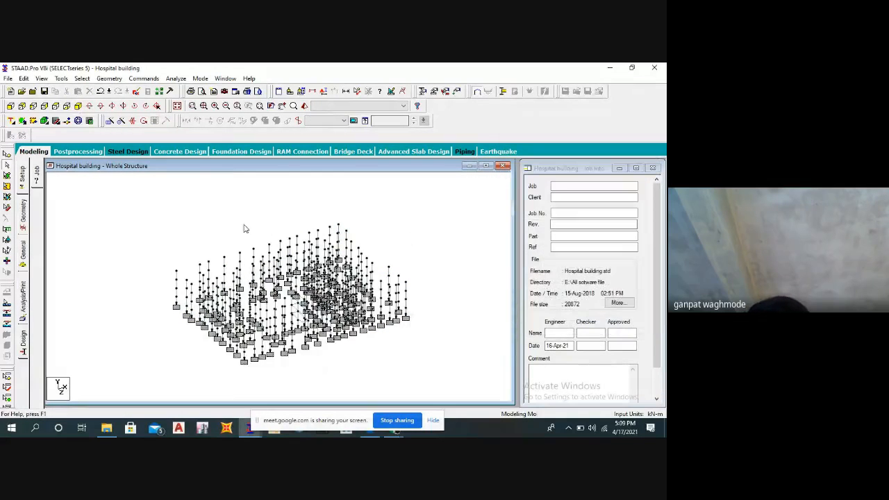
pyautogui.click(177, 107)
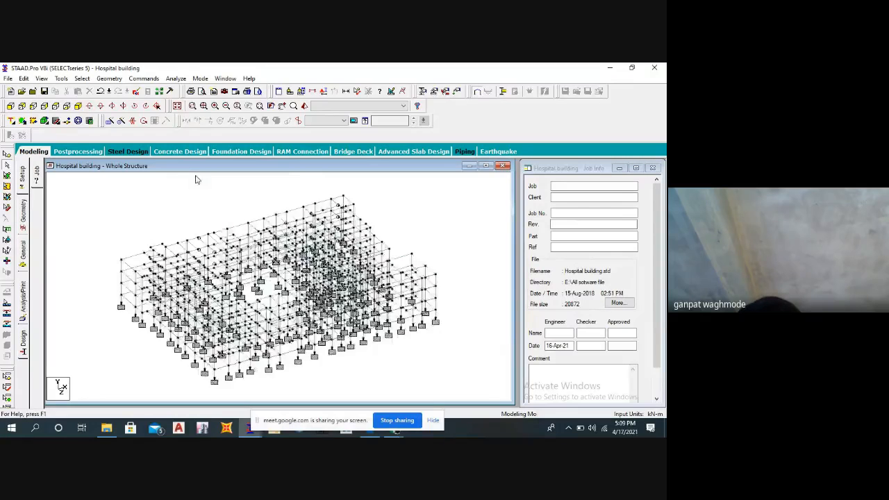
# Reopen the section properties and highlight the members assigned to Rect 0.38x0.23 and Rect 0.43x0.23.
pyautogui.click(430, 93)
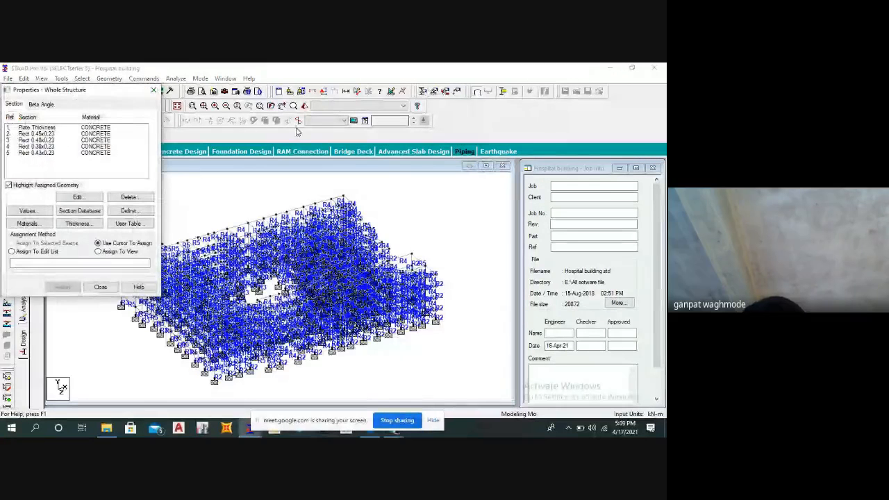
pyautogui.moveTo(111, 92); pyautogui.dragTo(549, 113)
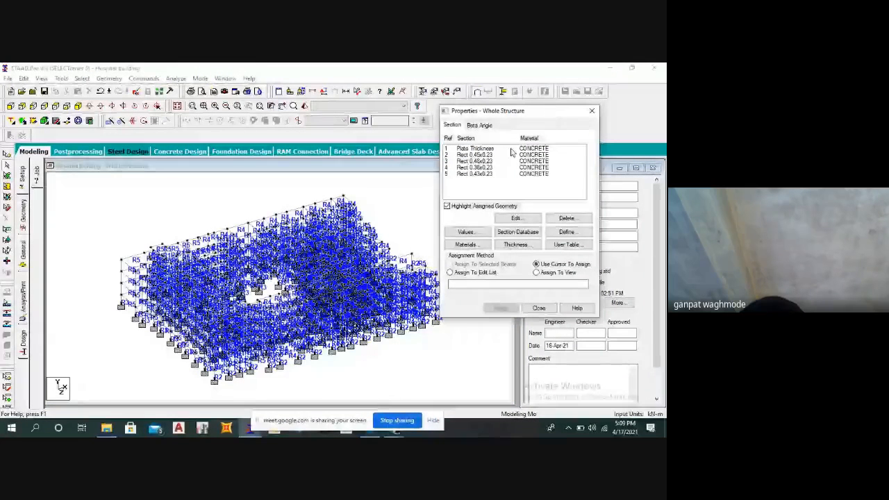
pyautogui.click(479, 167)
pyautogui.click(479, 174)
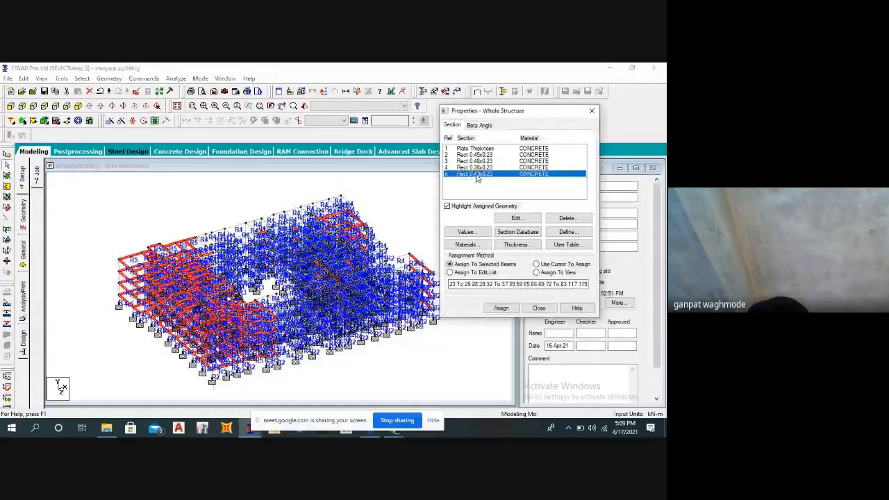
pyautogui.click(394, 197)
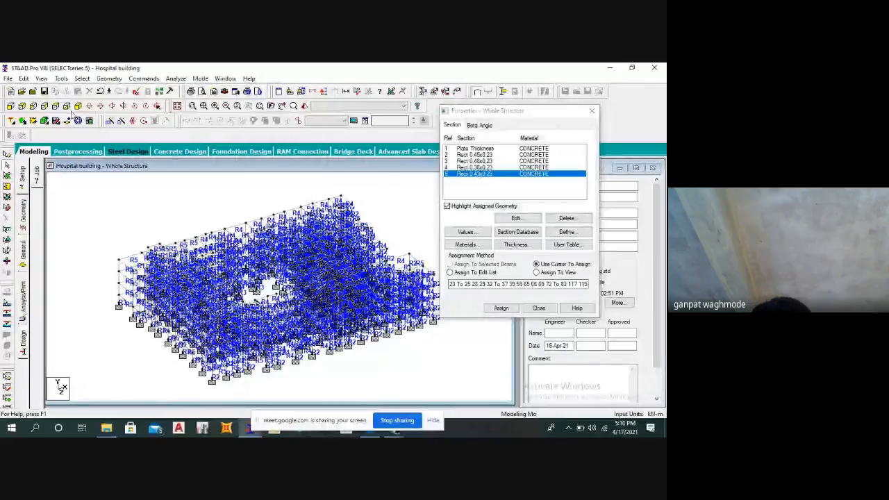
# Accept the auto-save and save the modified hospital building structure.
pyautogui.click(82, 79)
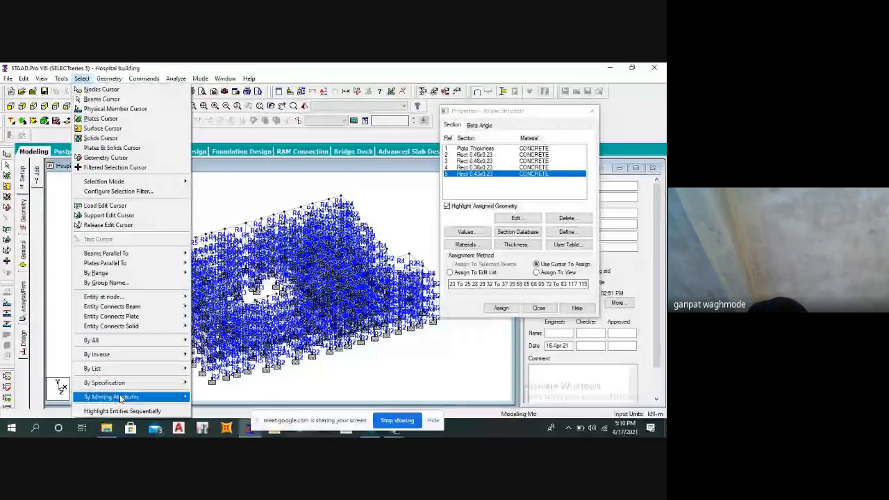
pyautogui.moveTo(120, 397)
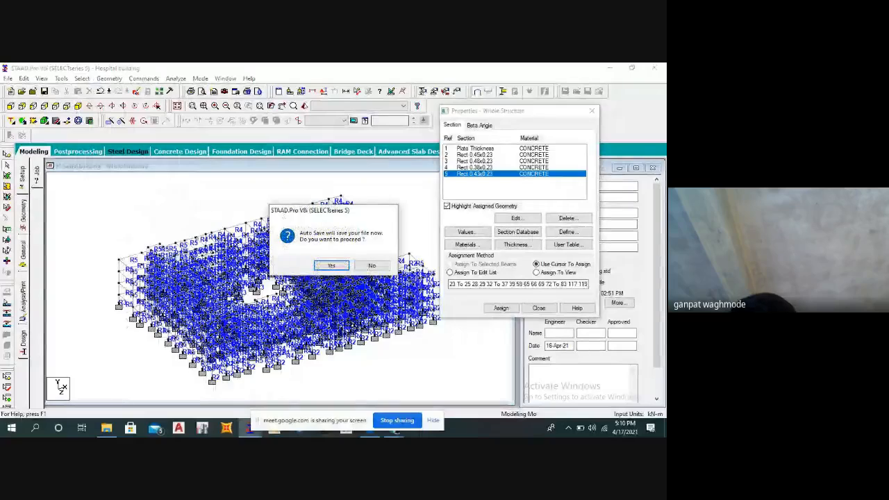
pyautogui.click(318, 267)
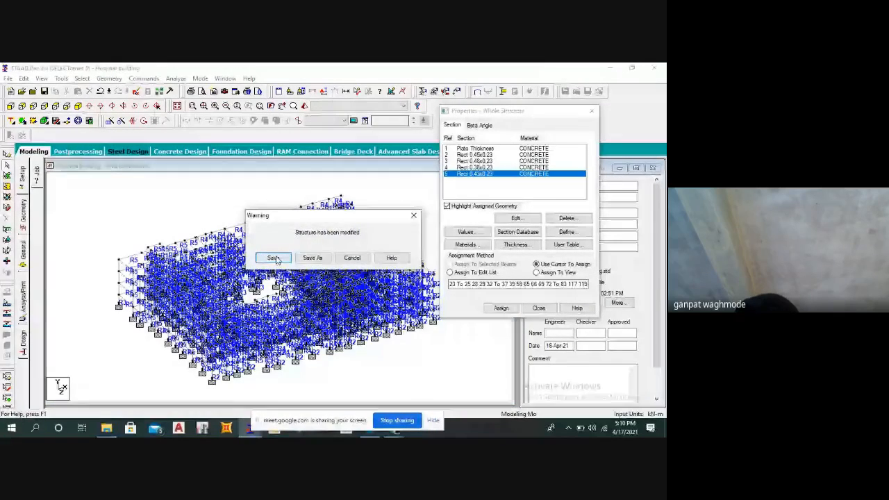
pyautogui.click(276, 258)
# Select all members with missing elasticity in the whole structure to find those without a section.
pyautogui.click(82, 78)
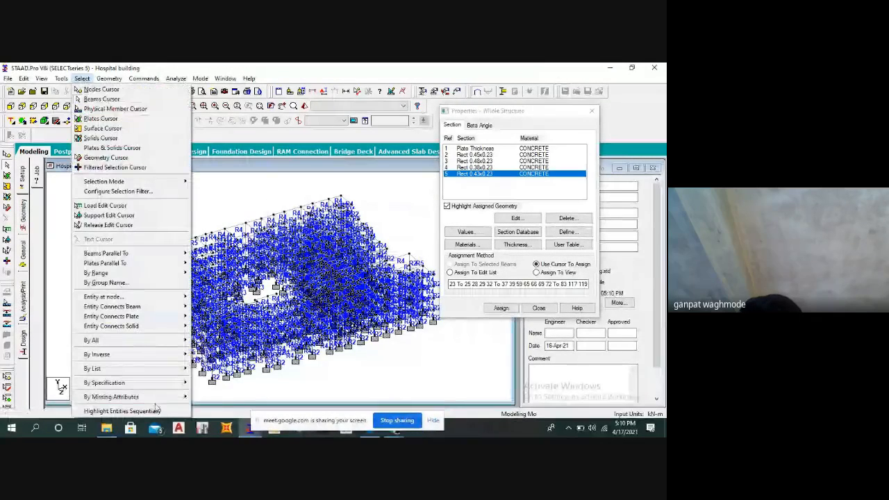
pyautogui.moveTo(149, 400)
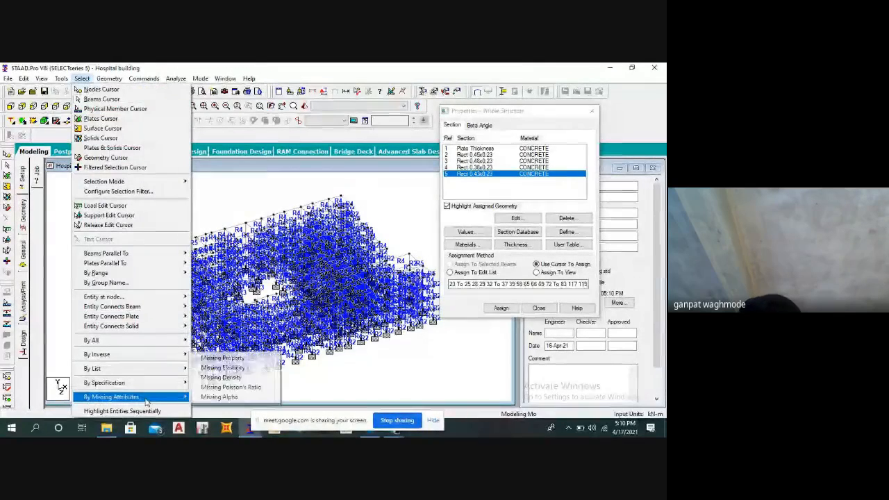
pyautogui.click(225, 368)
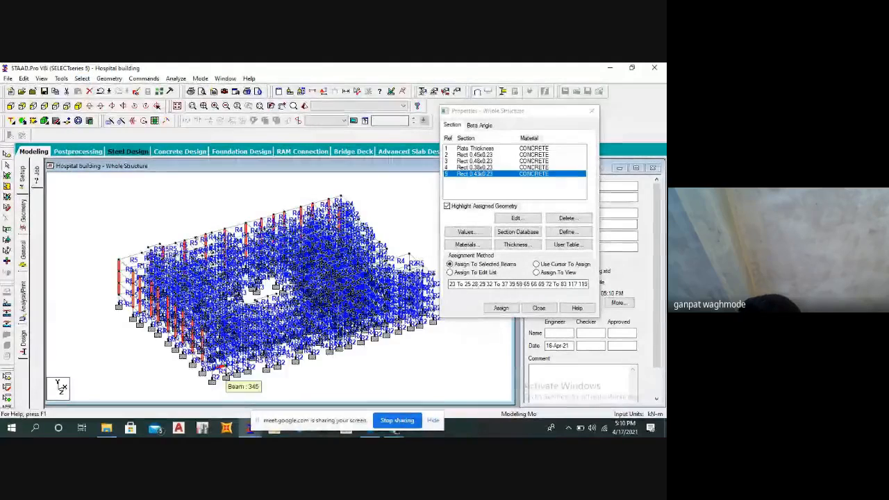
pyautogui.moveTo(137, 330); pyautogui.dragTo(132, 324, button='middle')
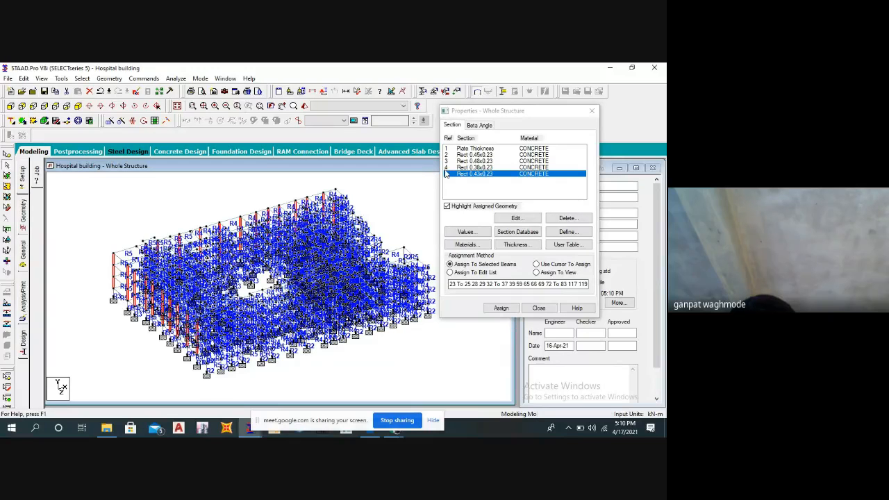
# Assign the Rect 0.45x0.23 section to all members selected by missing elasticity.
pyautogui.click(469, 155)
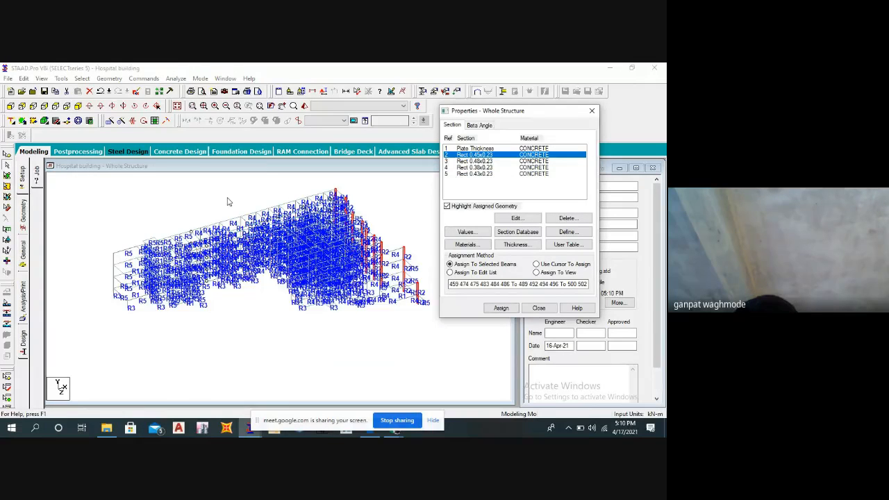
pyautogui.click(81, 78)
pyautogui.moveTo(129, 396)
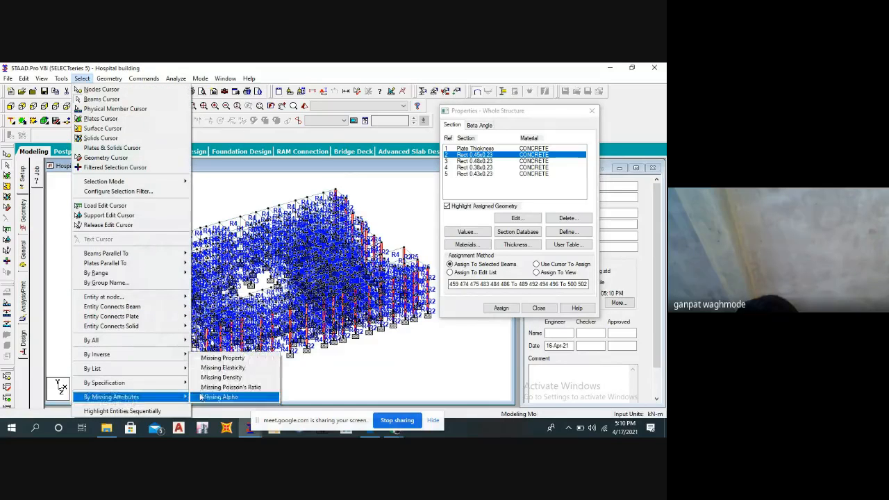
pyautogui.click(222, 368)
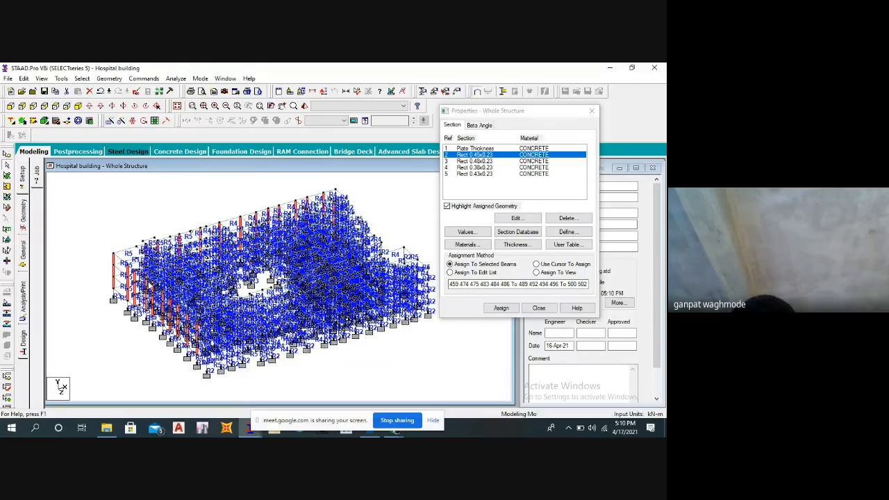
pyautogui.click(501, 308)
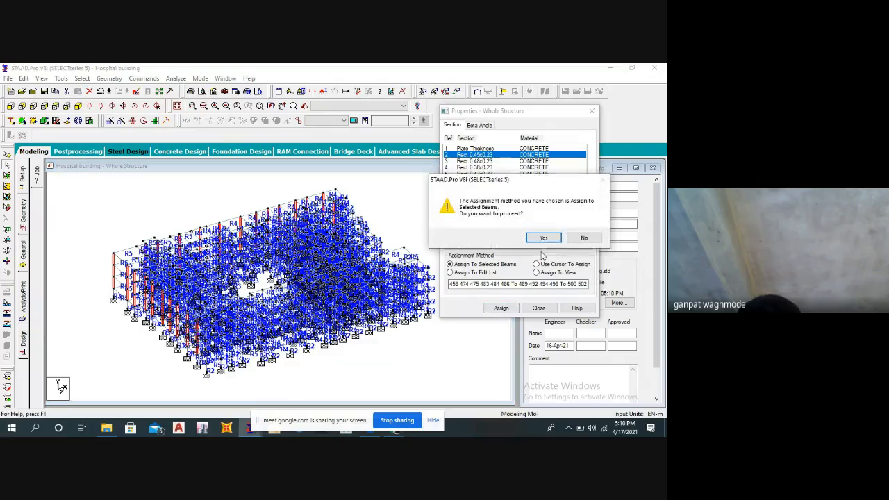
pyautogui.click(544, 238)
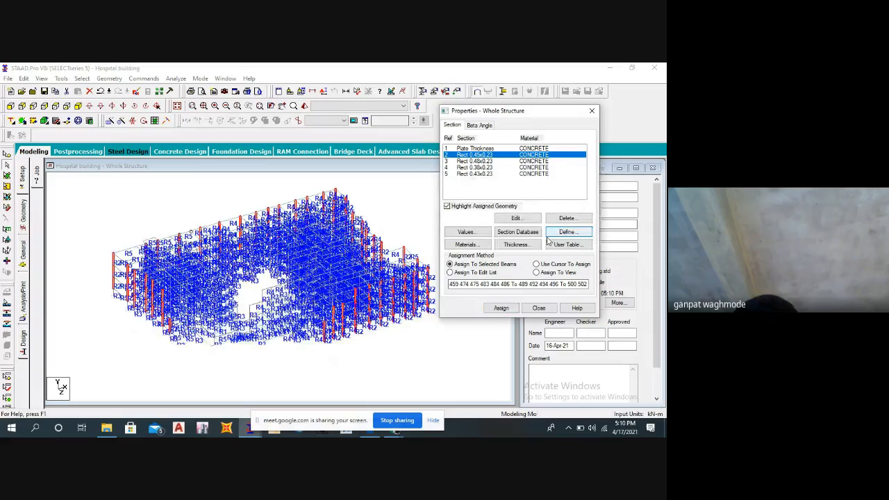
# Close the section properties and check the structure again for members with missing elasticity.
pyautogui.click(541, 309)
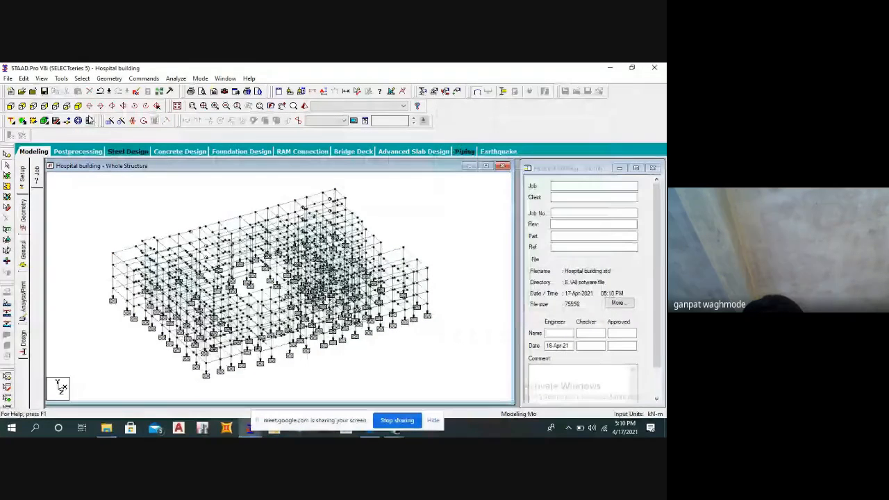
pyautogui.click(83, 79)
pyautogui.moveTo(139, 396)
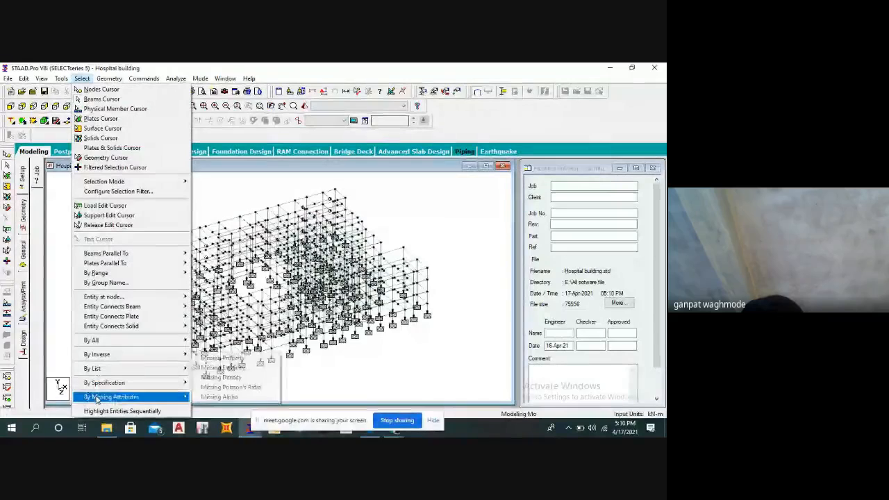
pyautogui.click(250, 368)
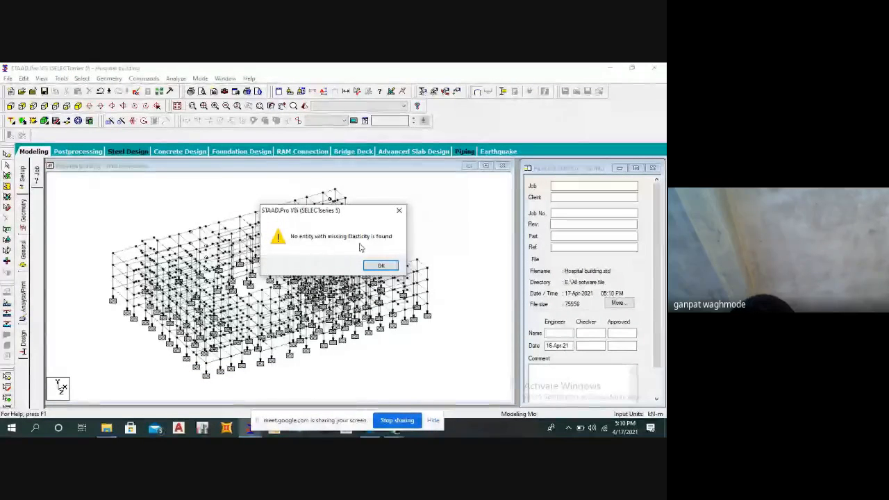
pyautogui.click(379, 265)
# Inspect the building frame in a 3D rendered view and close that view.
pyautogui.moveTo(453, 250); pyautogui.dragTo(443, 244, button='middle')
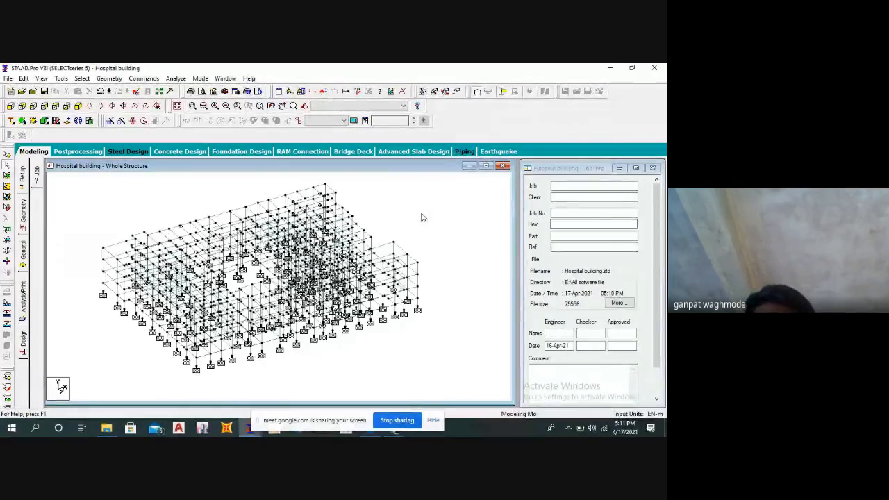
pyautogui.moveTo(408, 226); pyautogui.dragTo(401, 220, button='middle')
pyautogui.click(304, 106)
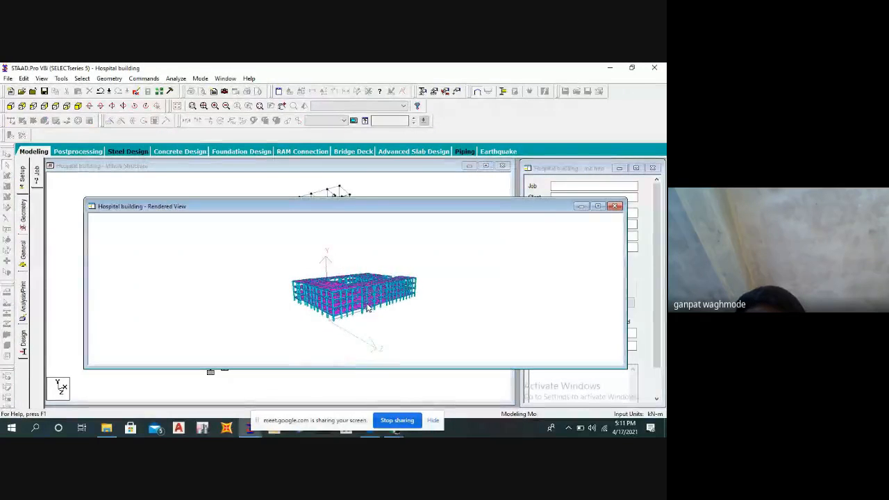
pyautogui.moveTo(296, 329); pyautogui.dragTo(604, 209)
pyautogui.click(614, 206)
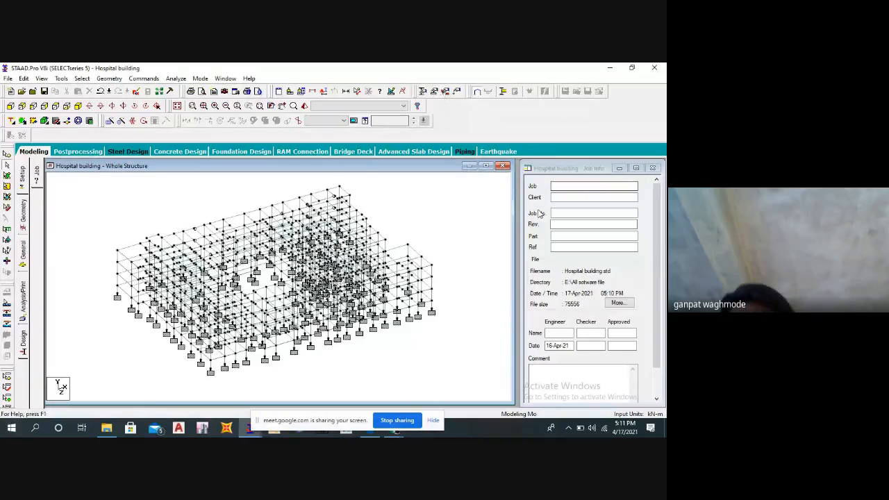
# Open the load and definition settings and expand the list of load definitions.
pyautogui.click(457, 91)
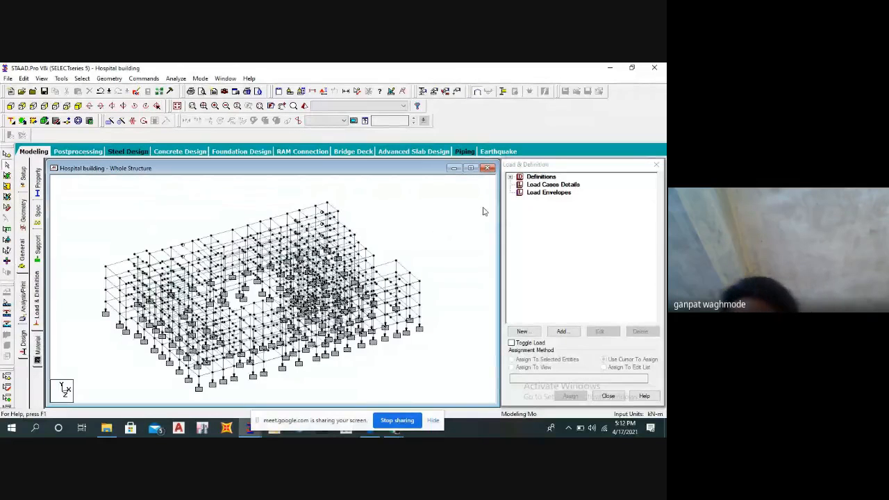
pyautogui.click(563, 185)
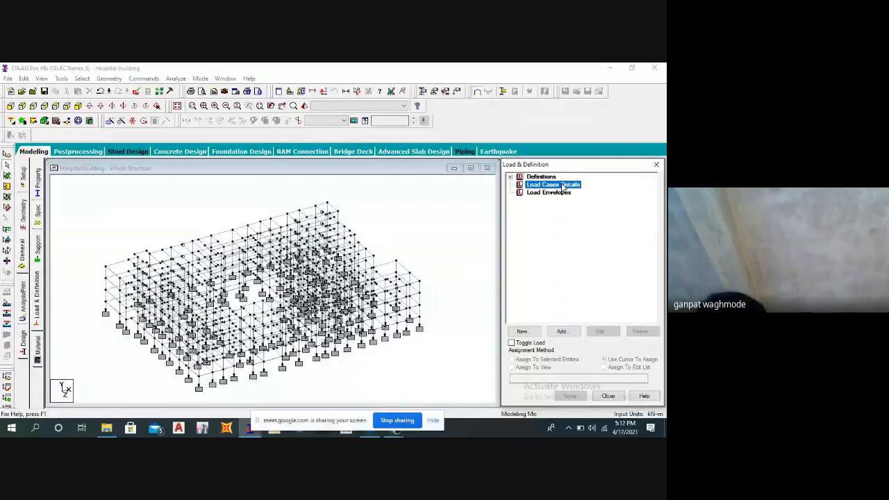
pyautogui.click(511, 178)
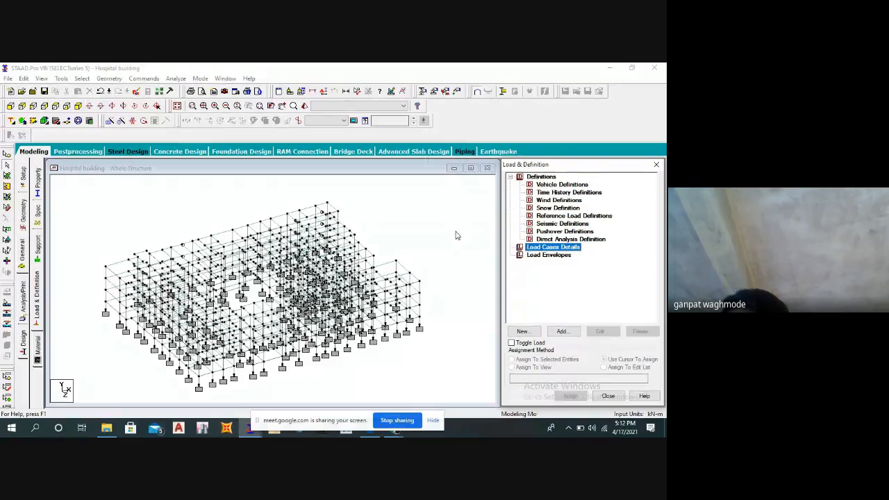
pyautogui.moveTo(450, 233); pyautogui.dragTo(460, 217, button='middle')
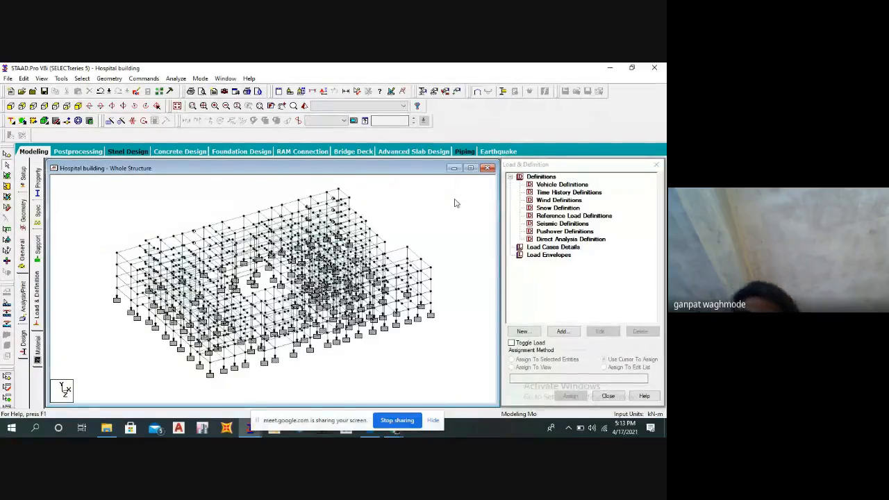
# Start a new seismic definition of type IS 1893 - 2002/2005, accept the auto-save and open the seismic parameter generator.
pyautogui.click(556, 224)
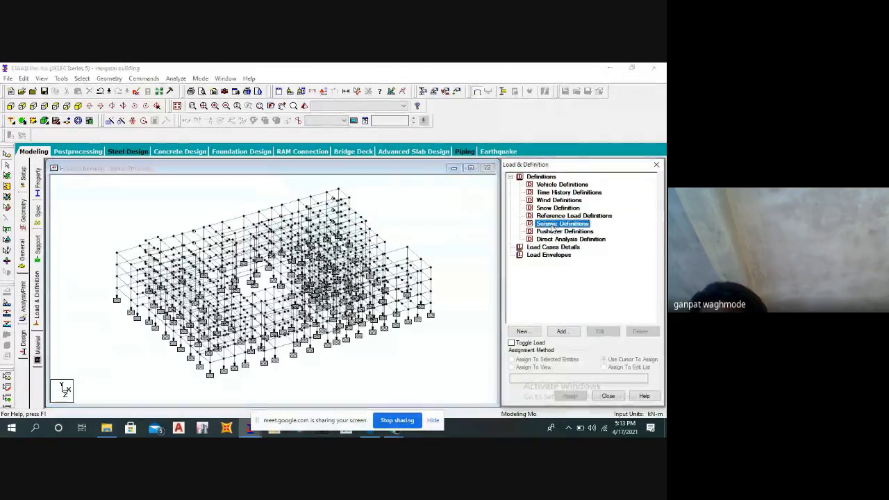
pyautogui.click(562, 331)
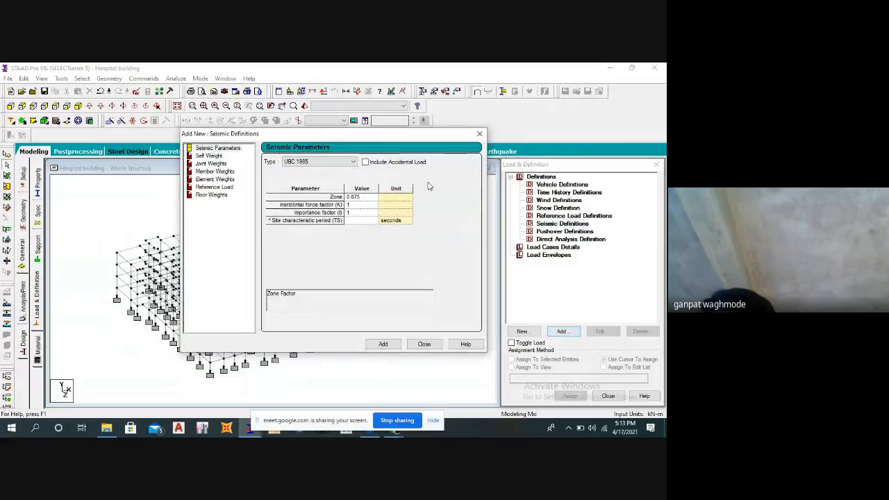
pyautogui.moveTo(390, 138); pyautogui.dragTo(477, 153)
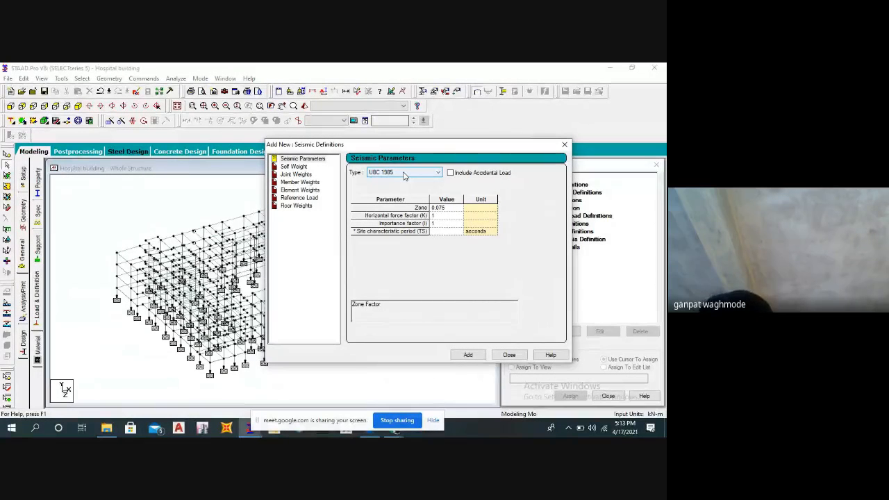
pyautogui.click(404, 176)
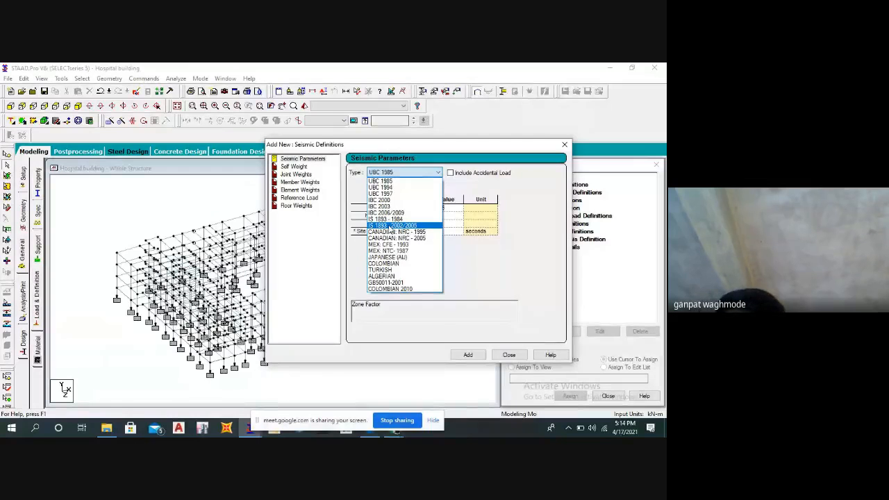
pyautogui.click(390, 227)
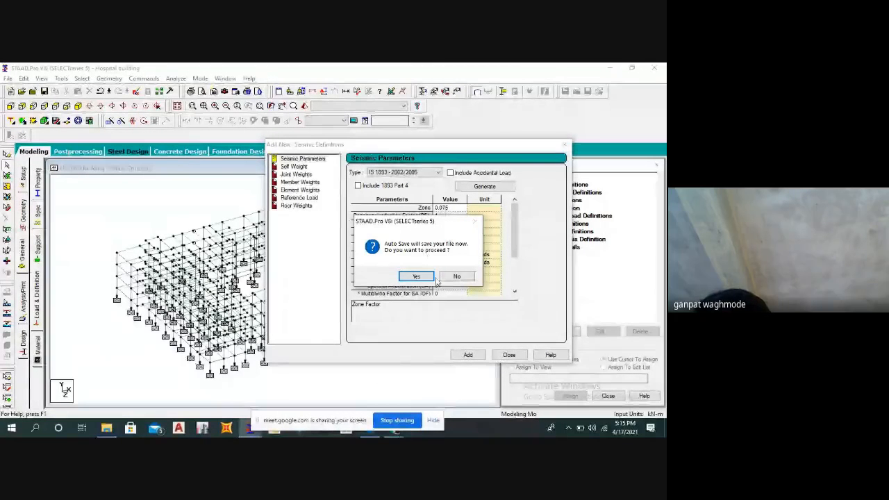
pyautogui.click(417, 276)
pyautogui.click(268, 257)
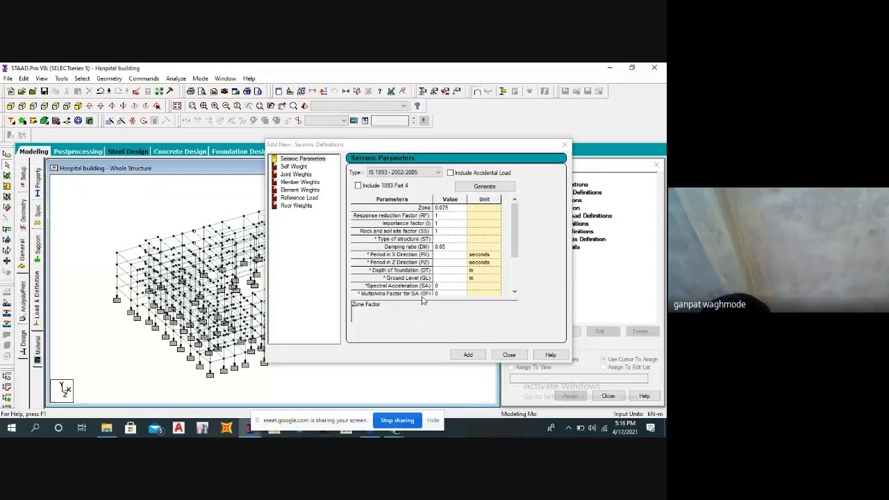
pyautogui.click(471, 186)
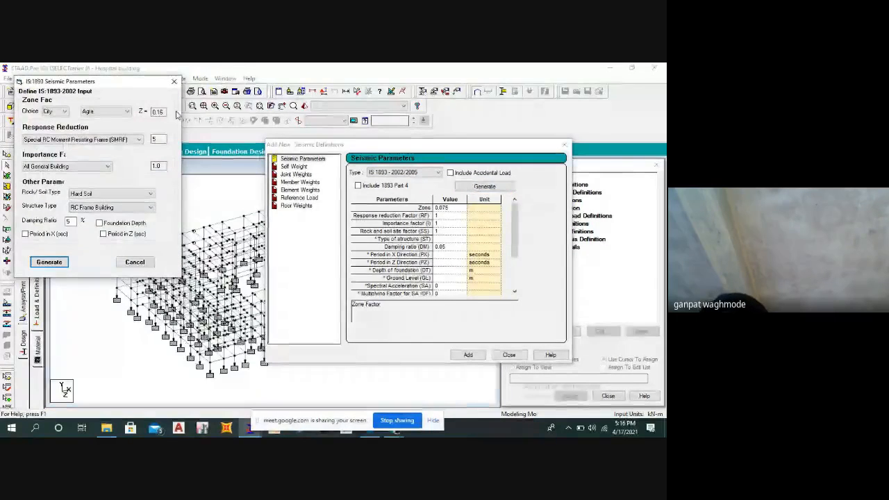
pyautogui.moveTo(111, 84); pyautogui.dragTo(442, 136)
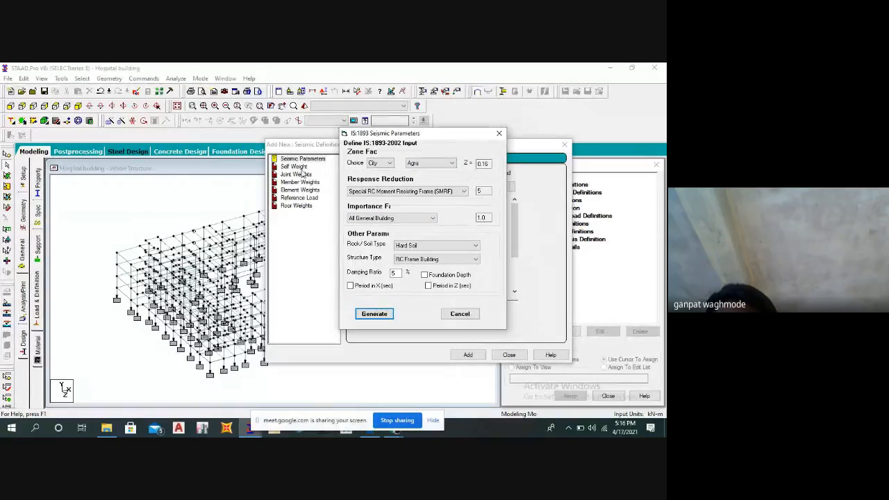
pyautogui.click(385, 163)
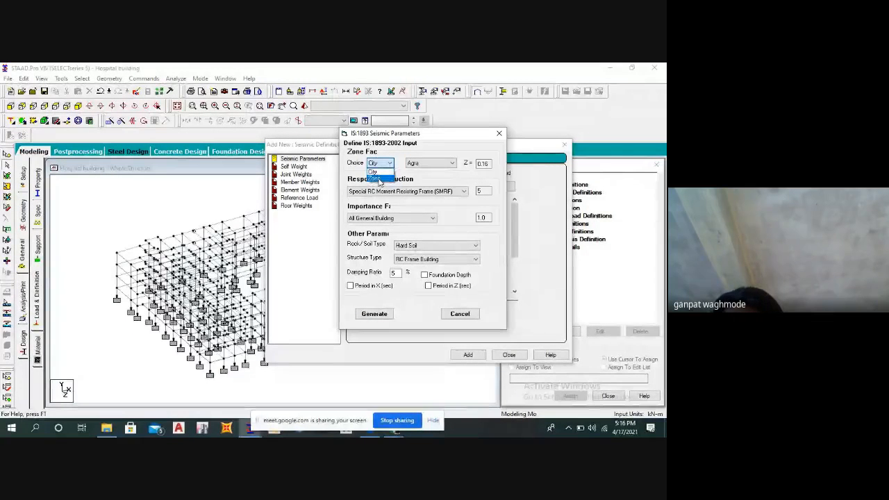
pyautogui.click(377, 178)
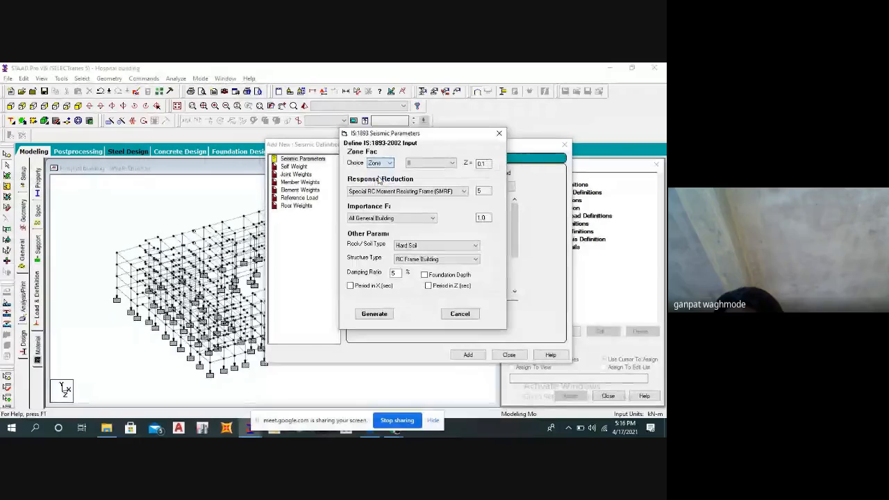
pyautogui.click(411, 165)
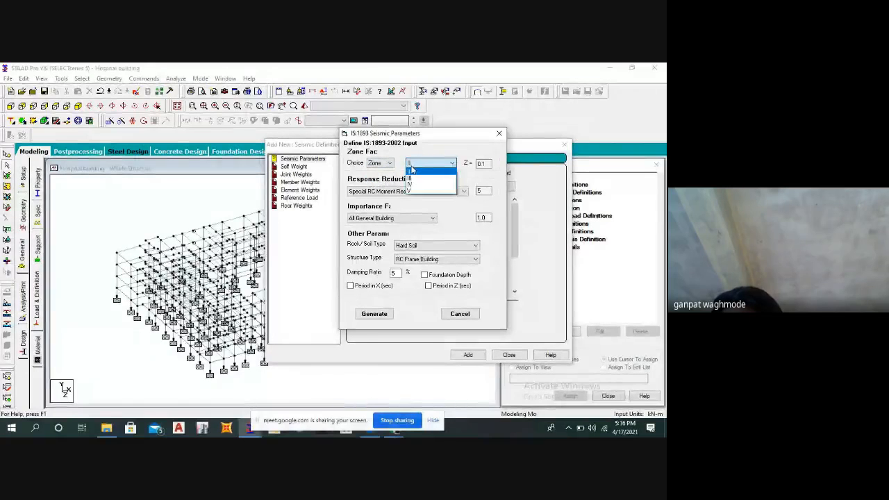
pyautogui.click(389, 163)
pyautogui.click(390, 163)
pyautogui.click(375, 168)
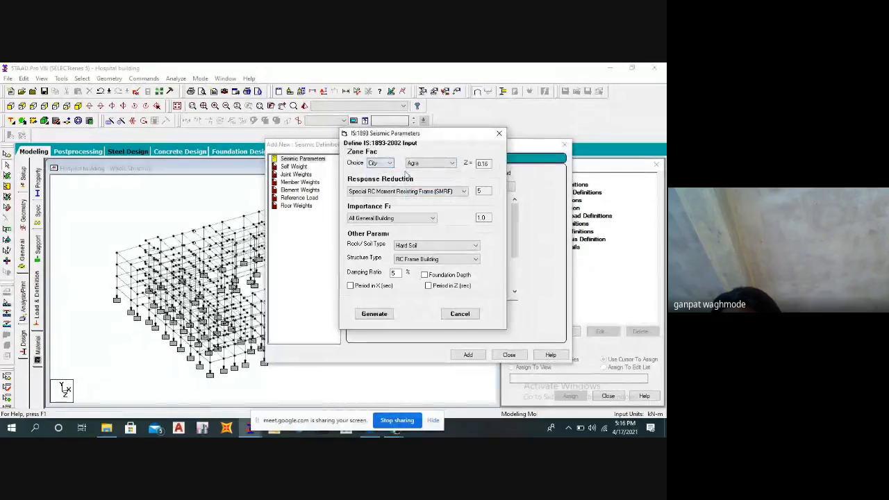
# Choose Pune as the zone city and Special RC Moment Resisting Frame (SMRF) for the response reduction factor.
pyautogui.click(412, 164)
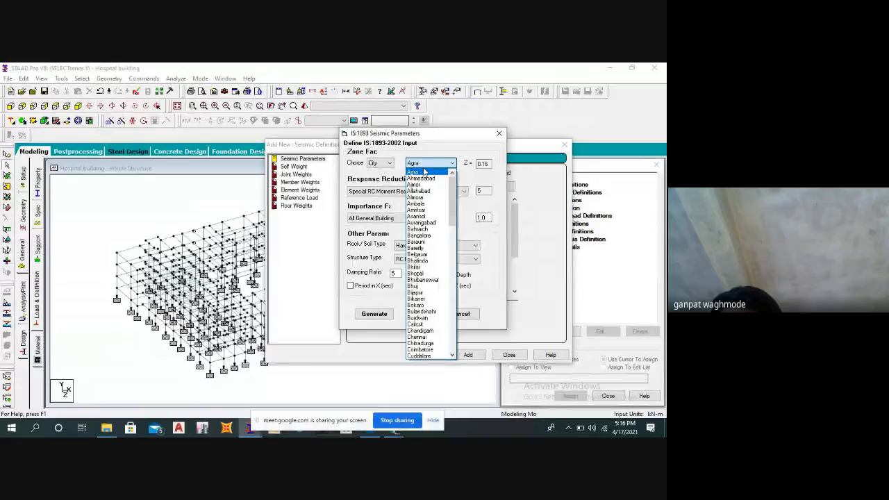
pyautogui.scroll(-20, 437, 197)
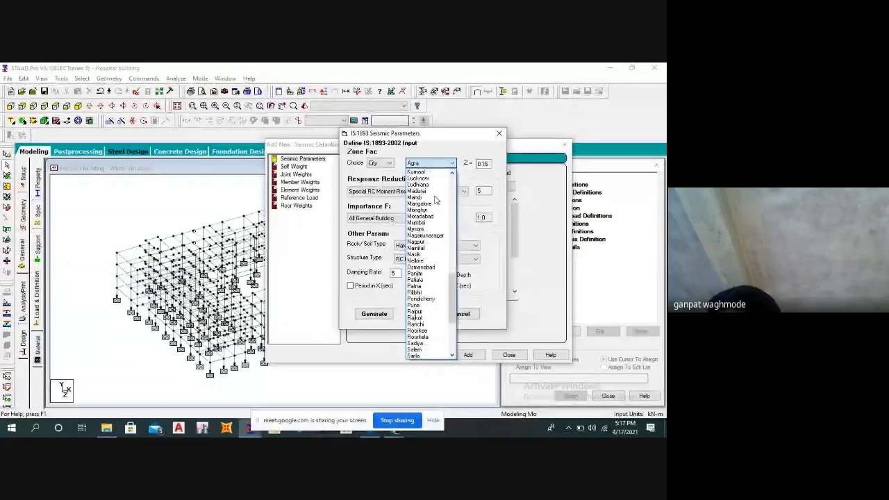
pyautogui.click(417, 306)
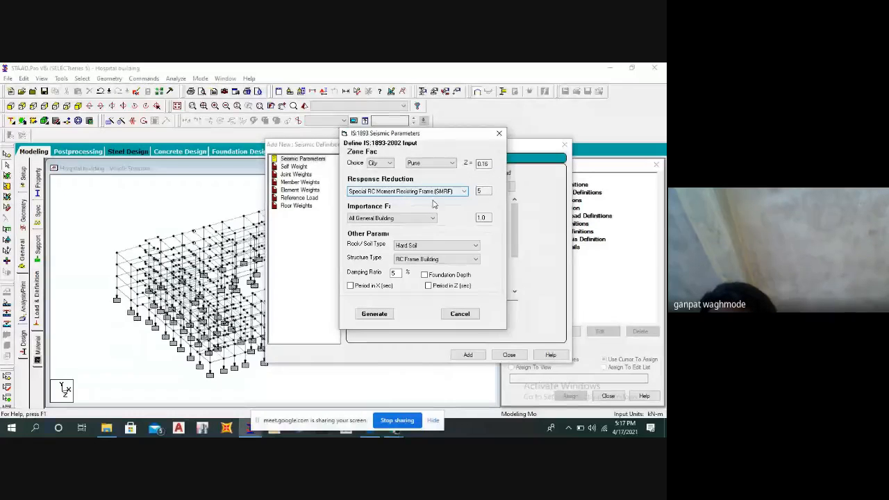
pyautogui.click(458, 193)
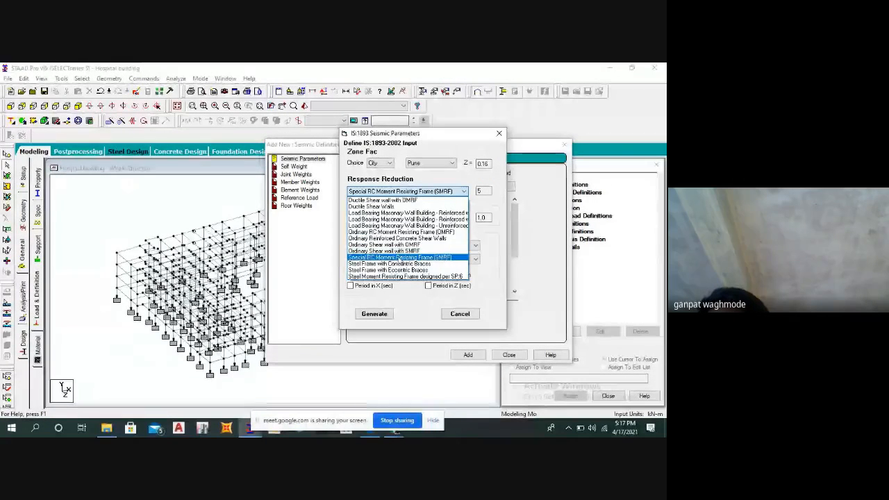
pyautogui.click(401, 258)
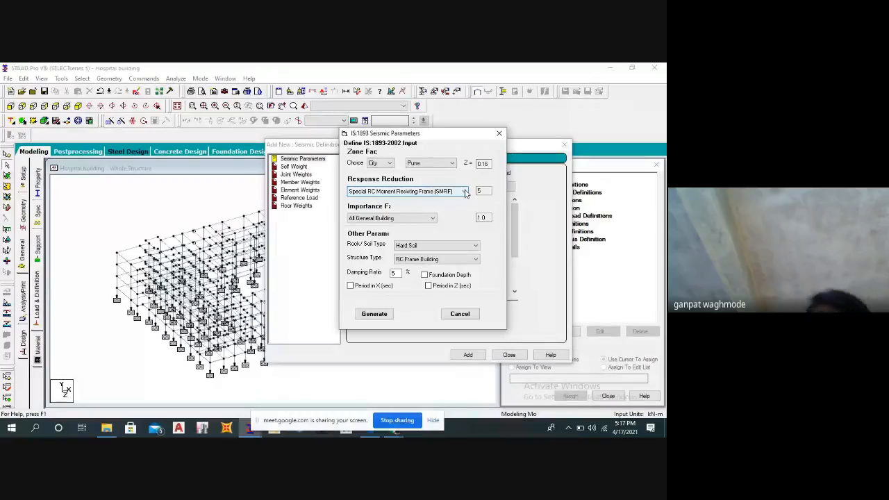
# Set the importance factor category to Important Building.
pyautogui.click(386, 217)
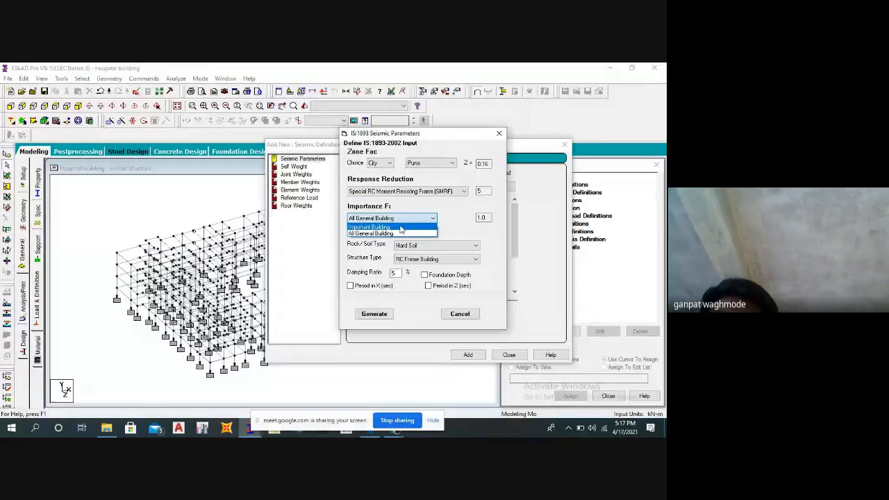
pyautogui.click(385, 234)
pyautogui.click(387, 218)
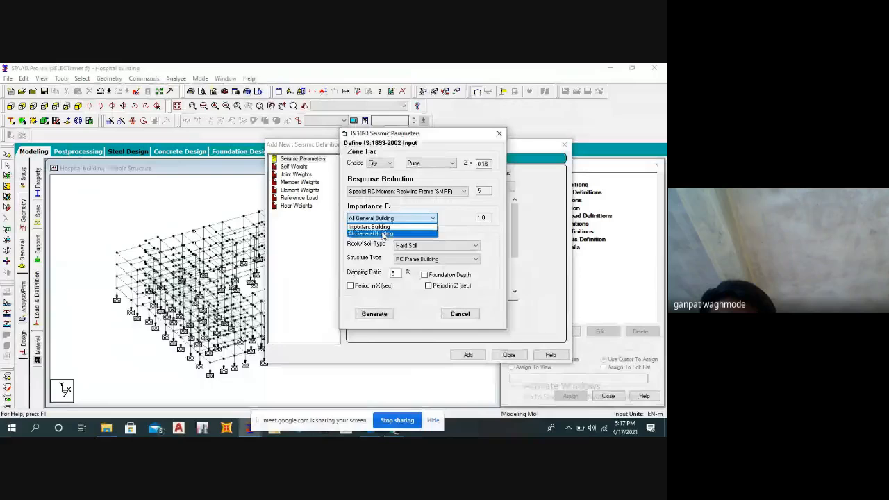
pyautogui.click(376, 228)
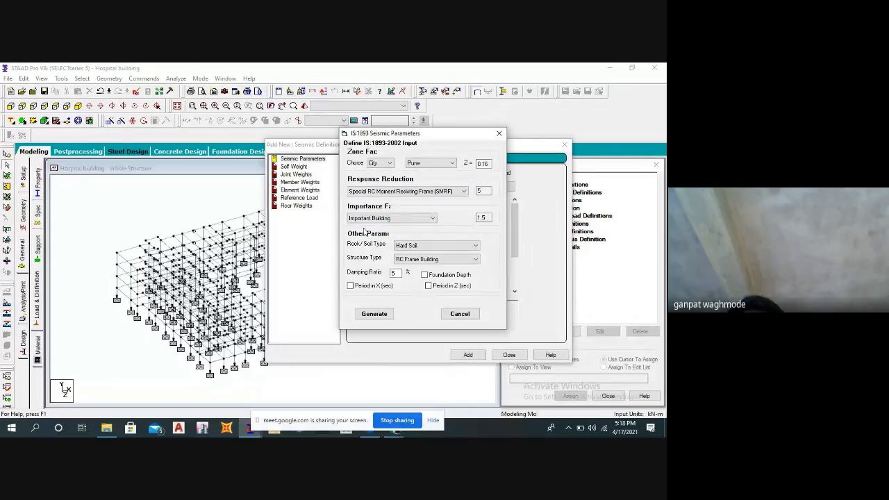
# Set the soil type to Medium Soil and the structure type to RC Frame Building.
pyautogui.click(434, 247)
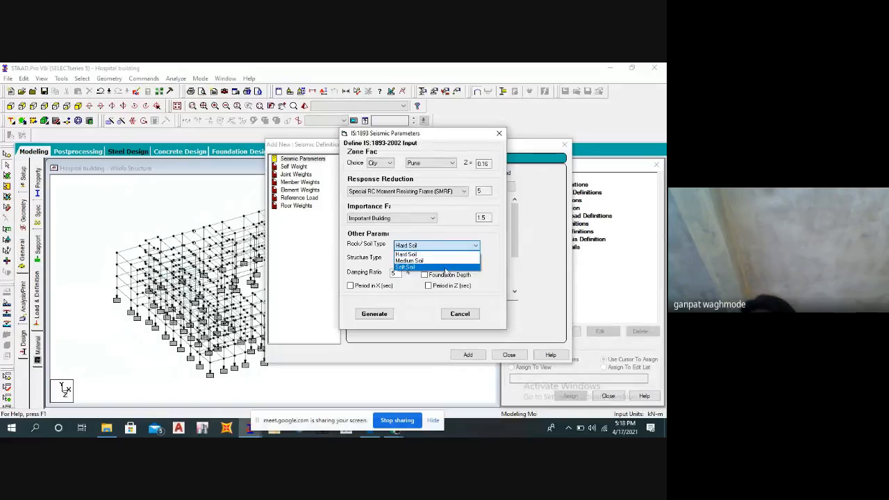
pyautogui.click(424, 260)
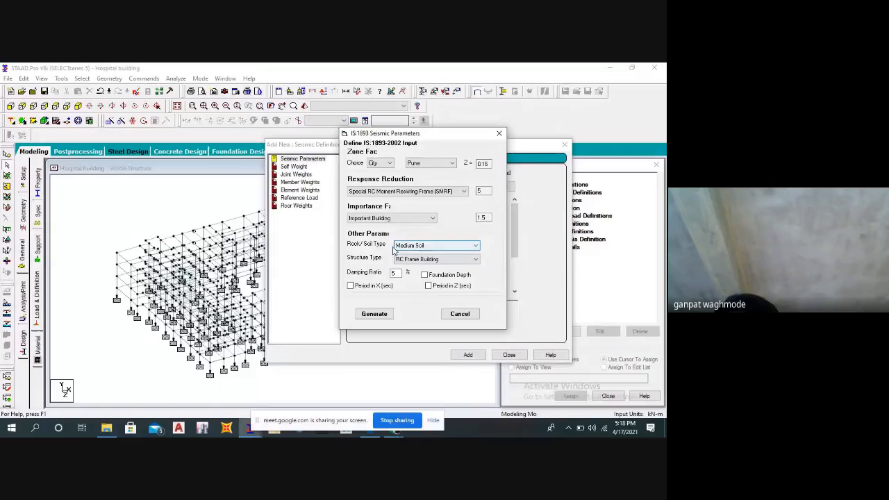
pyautogui.click(436, 259)
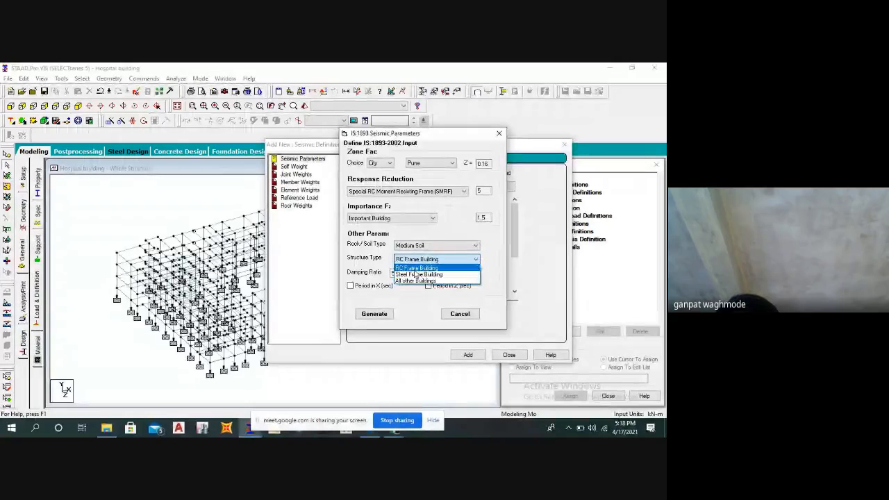
pyautogui.click(417, 268)
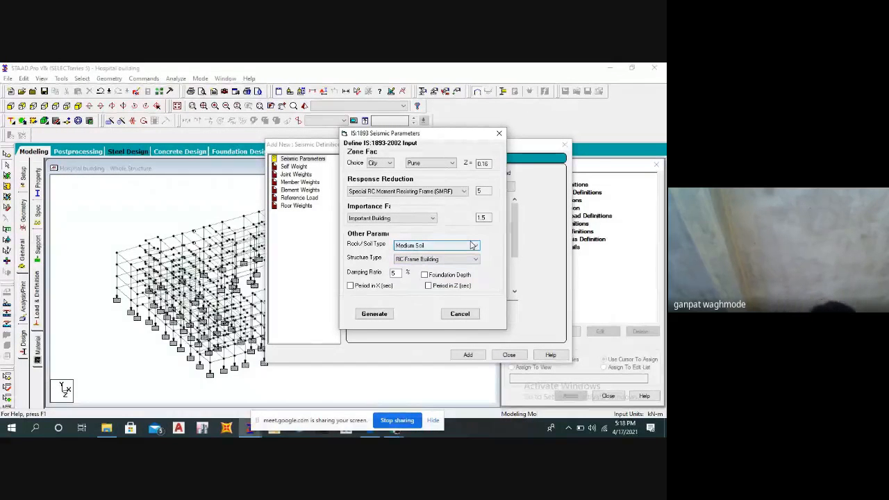
# Include a foundation depth of 2 and periods of 0.5 seconds in X and Z, and generate the seismic parameters.
pyautogui.click(424, 275)
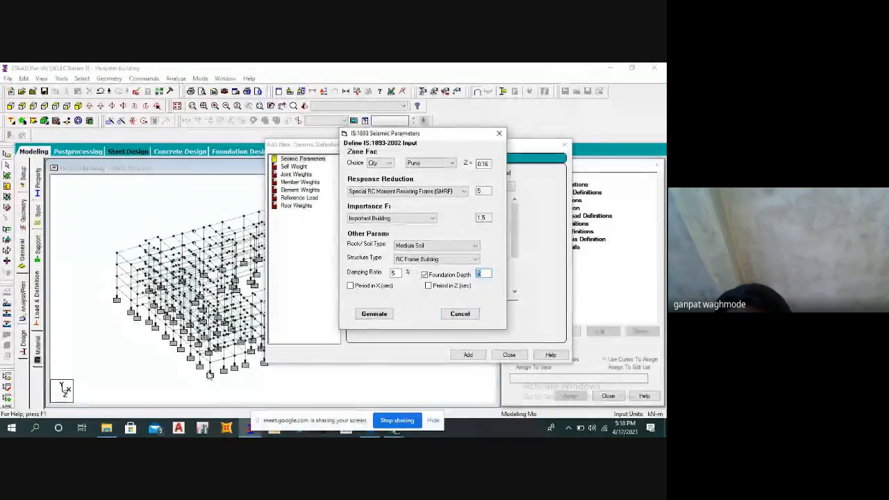
pyautogui.write('2')
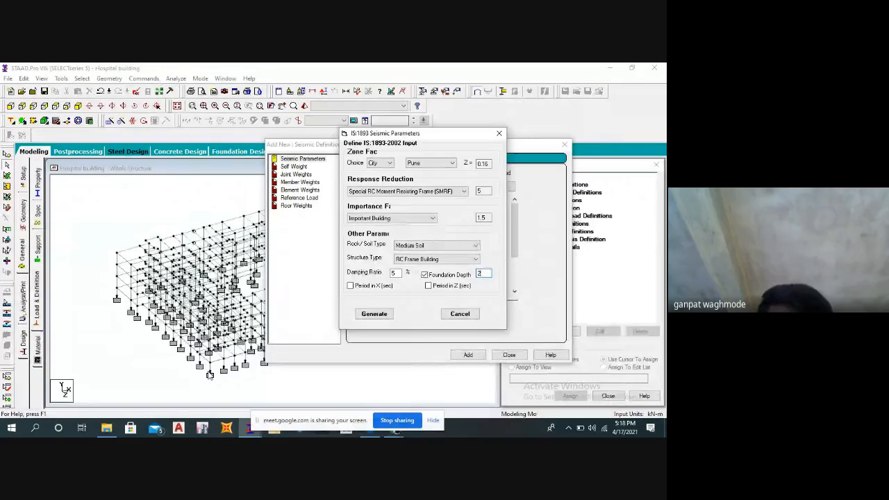
pyautogui.click(428, 285)
pyautogui.click(350, 286)
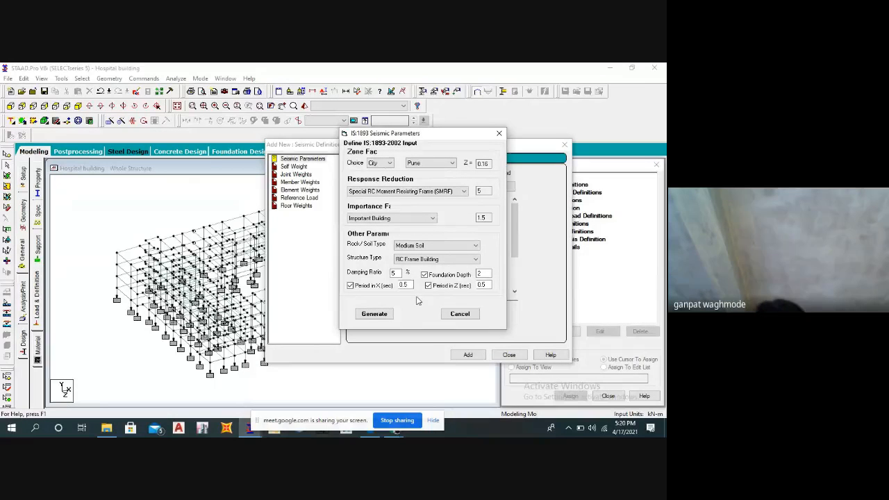
pyautogui.click(370, 313)
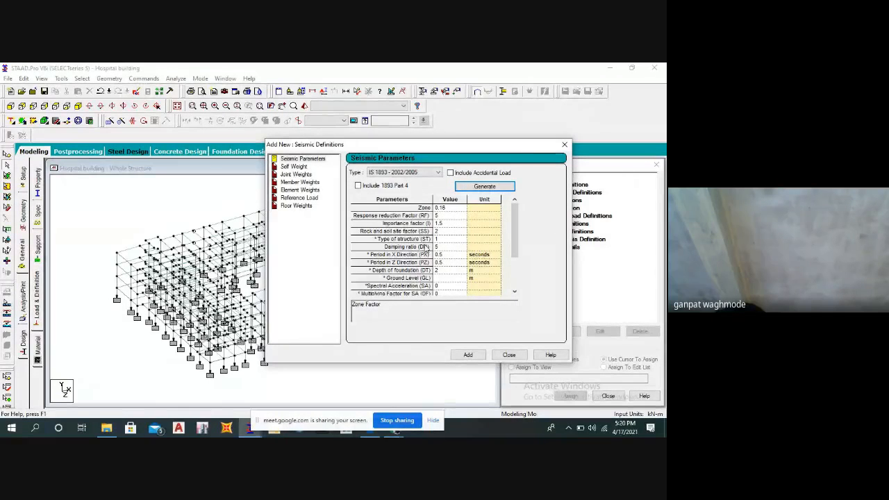
# Add the generated parameters and a self-weight factor of 1 to the seismic definition, and close the definition dialog.
pyautogui.click(468, 355)
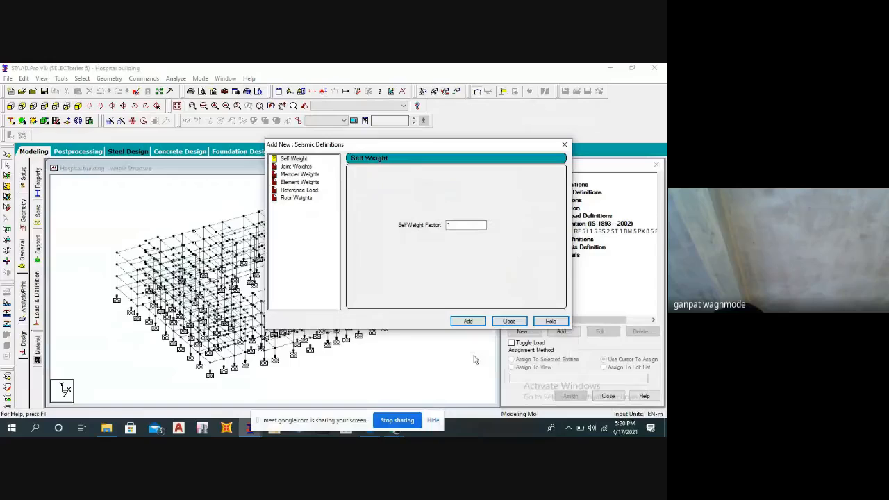
pyautogui.click(468, 321)
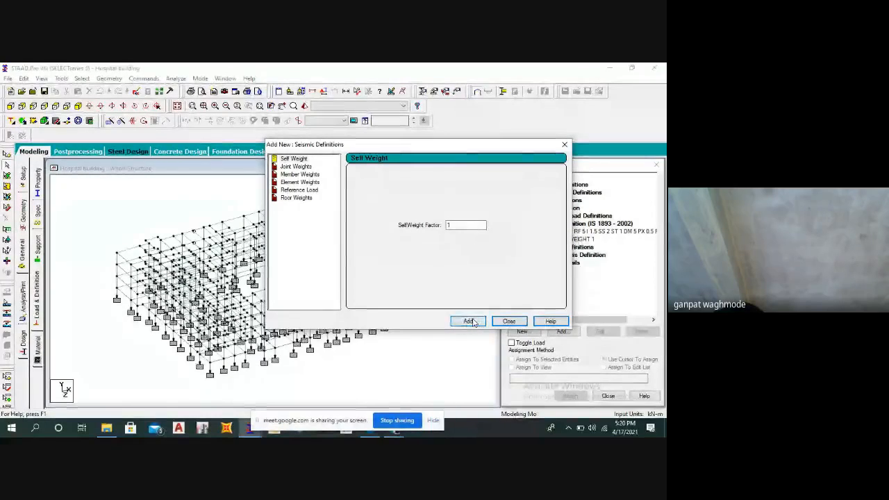
pyautogui.click(507, 321)
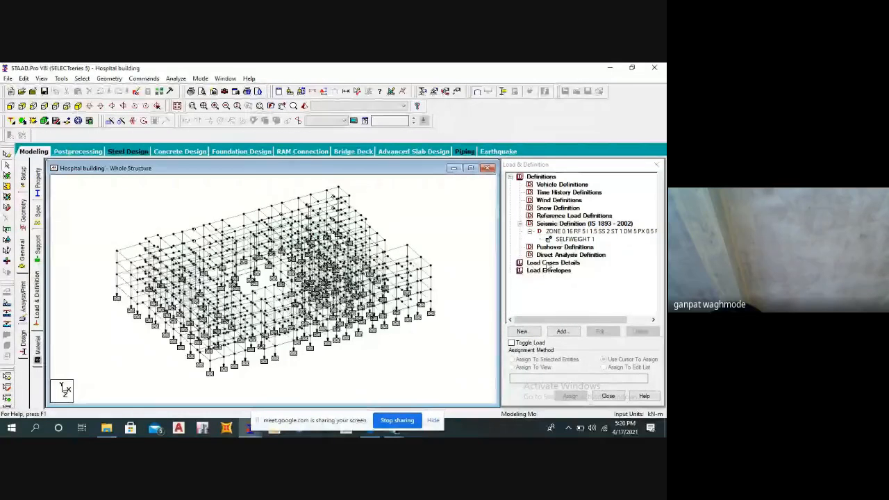
# Create primary load case 1 with loading type Seismic and the title EQ-X.
pyautogui.click(551, 263)
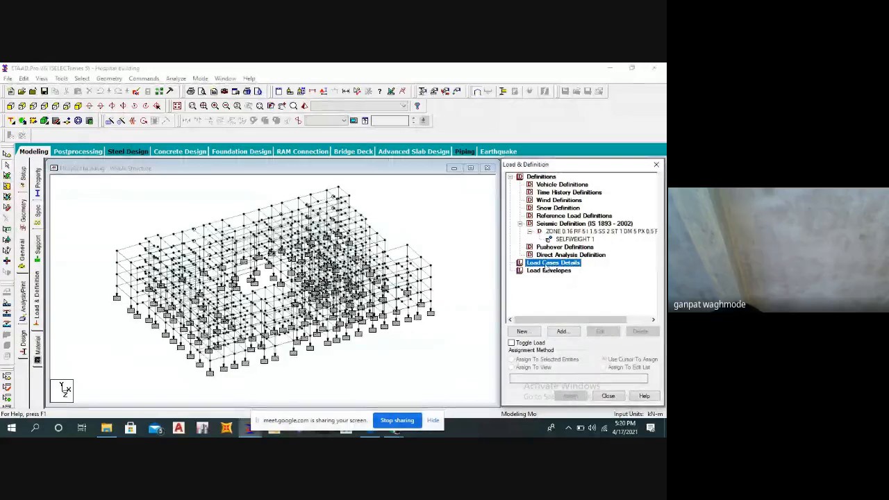
pyautogui.click(564, 331)
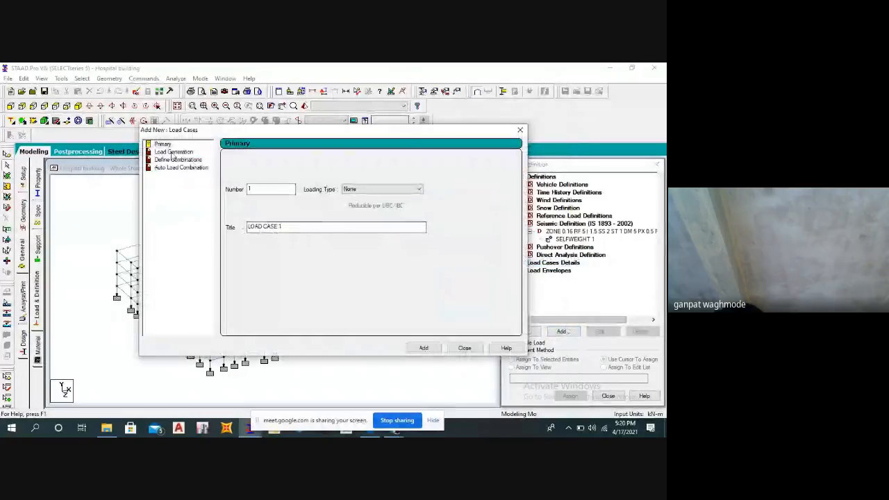
pyautogui.moveTo(226, 132); pyautogui.dragTo(322, 138)
pyautogui.click(472, 195)
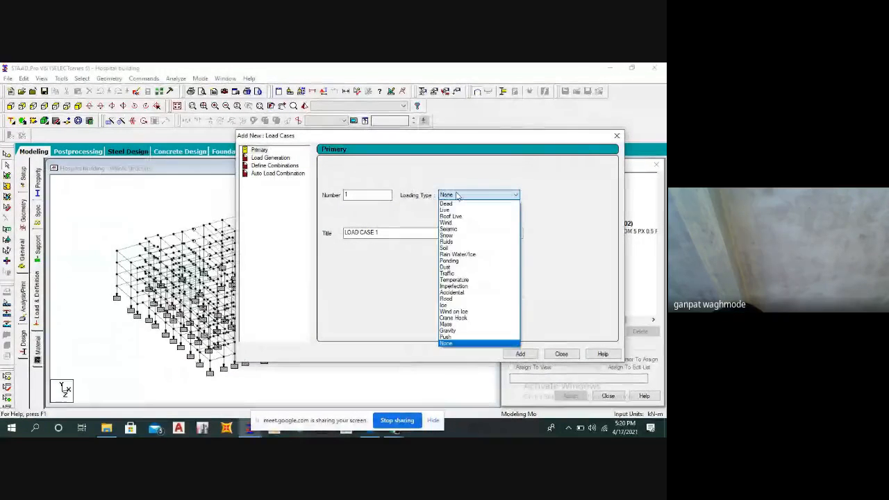
pyautogui.click(448, 229)
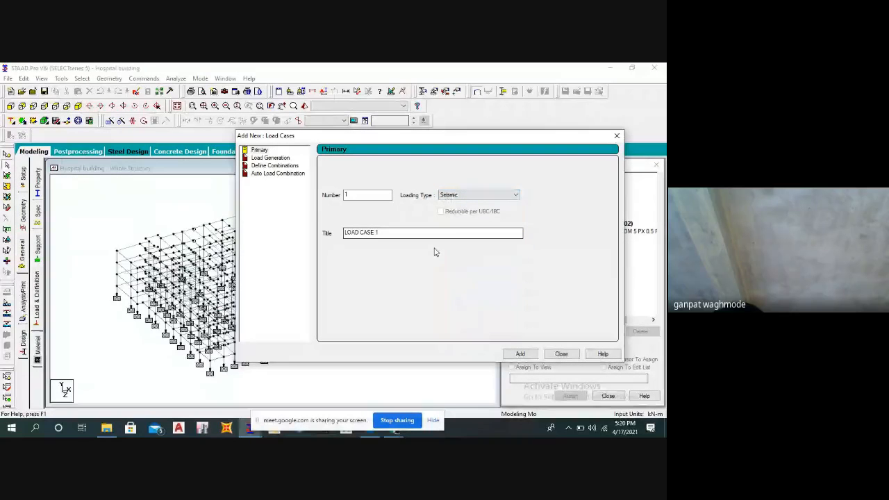
pyautogui.moveTo(384, 234); pyautogui.dragTo(339, 243)
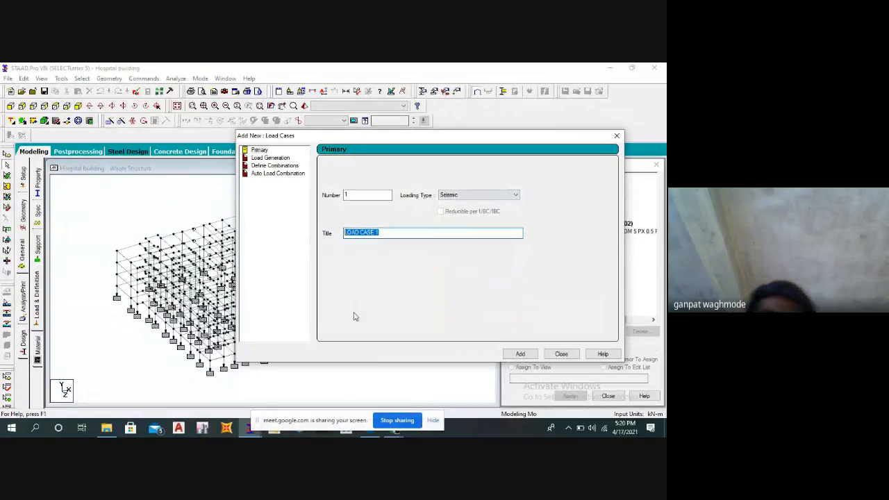
pyautogui.write('sei')
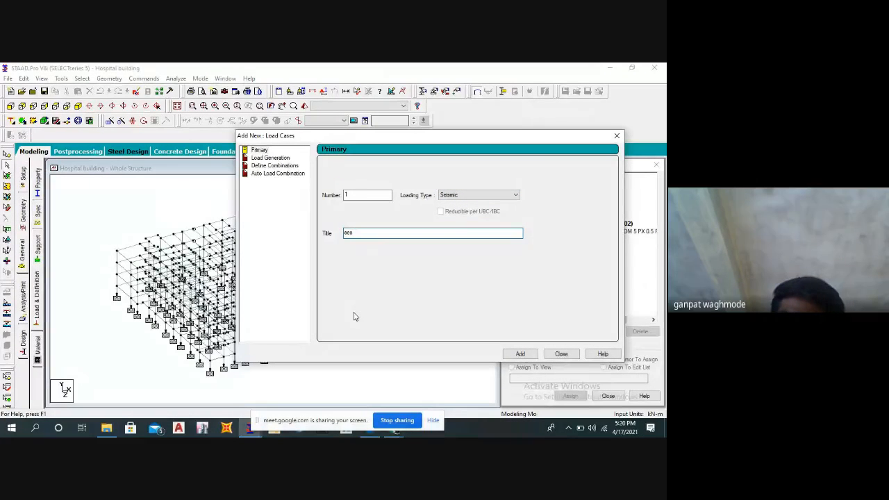
pyautogui.press('BackSpace')
pyautogui.press('BackSpace')
pyautogui.press('BackSpace')
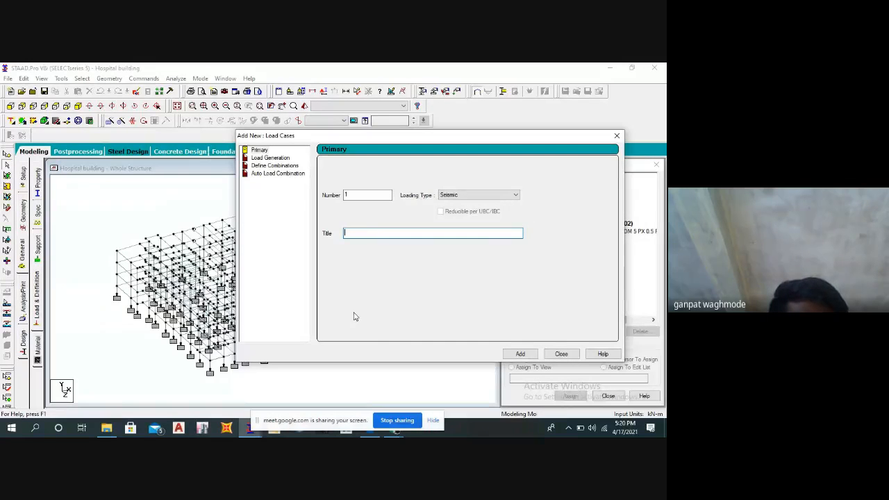
pyautogui.write('EQ')
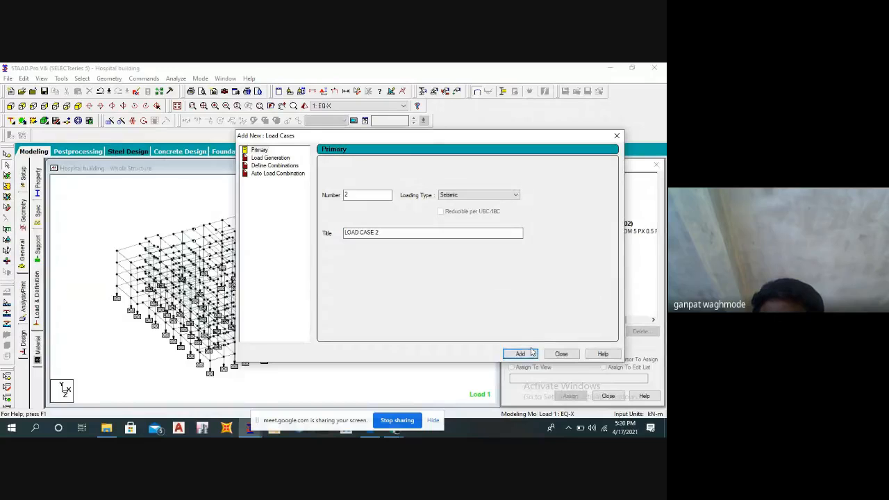
# Add primary load case 2 of type Seismic titled EQ-Z and close the load case dialog.
pyautogui.moveTo(389, 234); pyautogui.dragTo(313, 236)
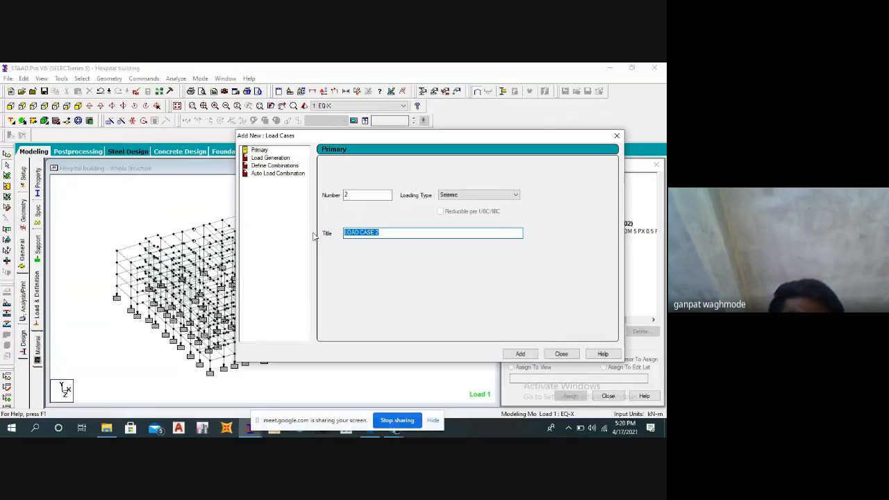
pyautogui.write('E')
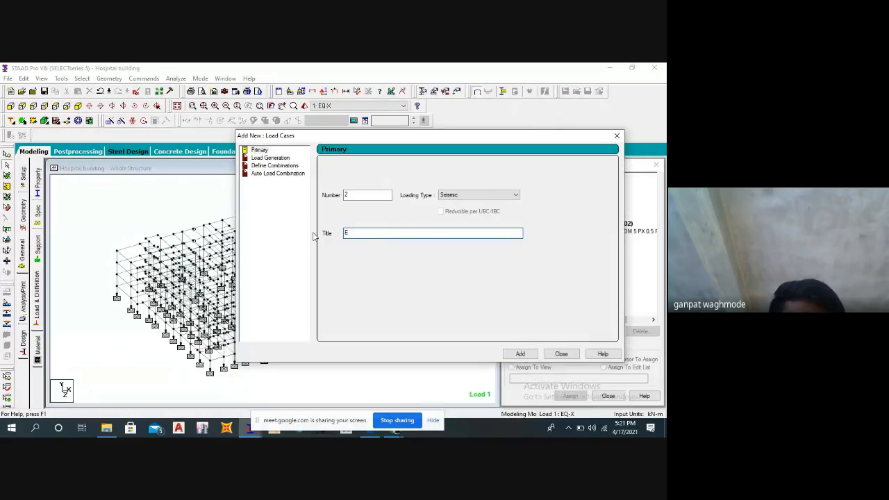
pyautogui.write('Q-')
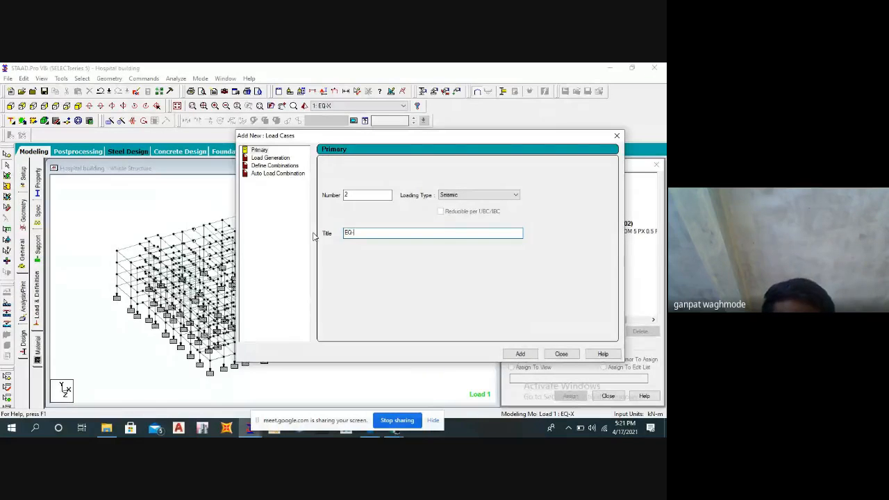
pyautogui.write('Z')
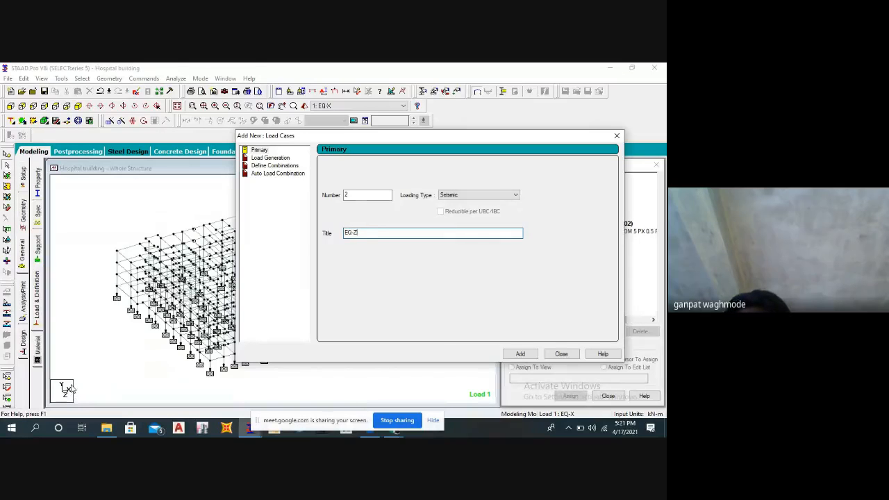
pyautogui.click(520, 355)
pyautogui.click(561, 354)
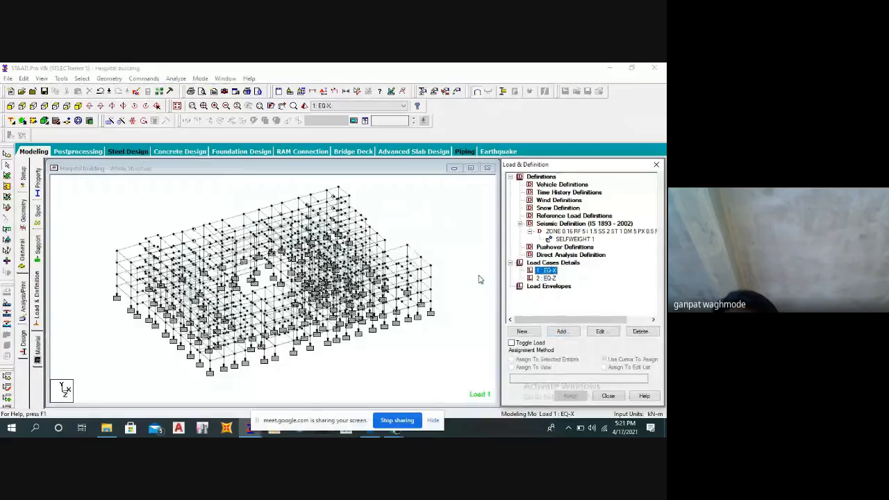
# Add a seismic load in the X direction with factor 1 to load case EQ-X.
pyautogui.click(559, 332)
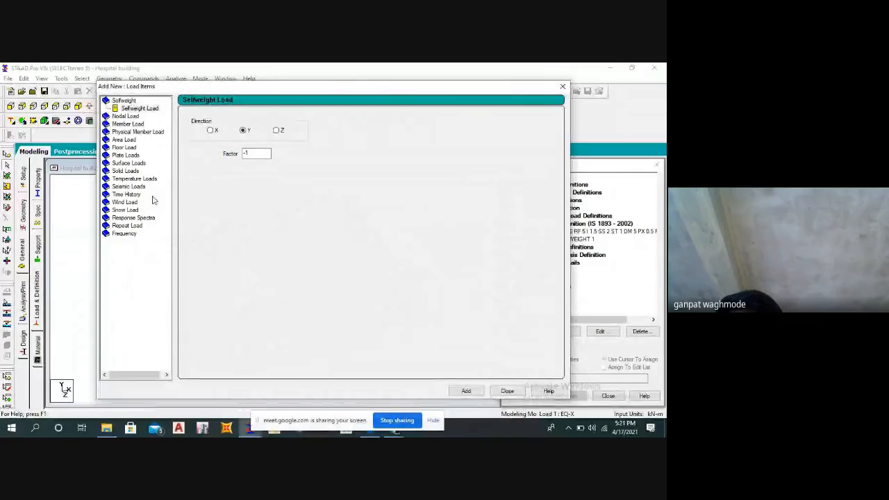
pyautogui.click(119, 189)
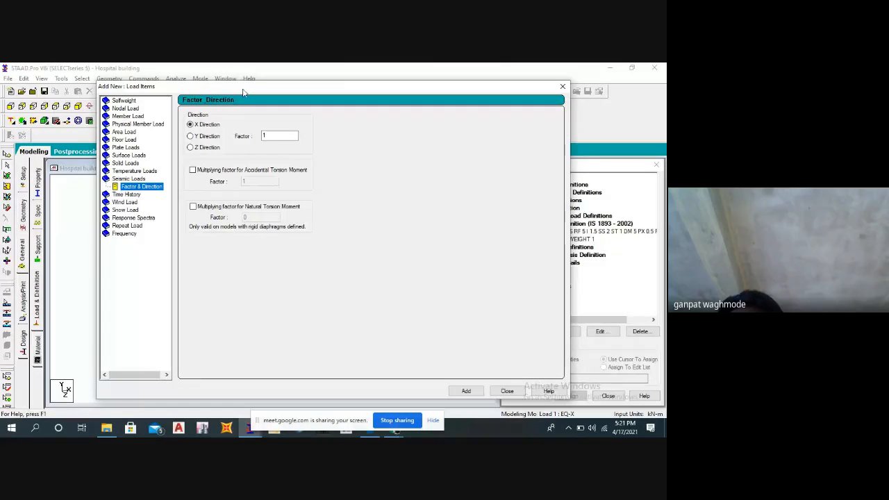
pyautogui.moveTo(243, 92); pyautogui.dragTo(370, 93)
pyautogui.click(527, 393)
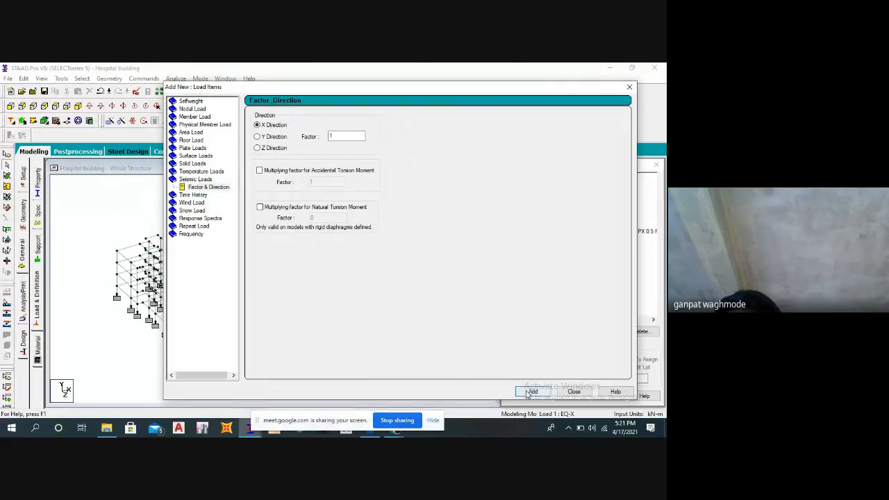
# Add a seismic load in the Z direction with factor 1 to load case EQ-Z and close the load items dialog.
pyautogui.click(563, 393)
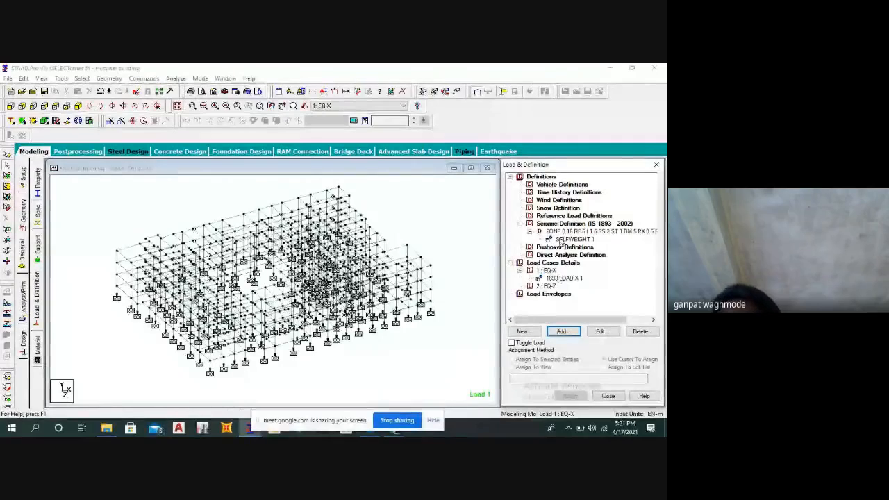
pyautogui.click(546, 285)
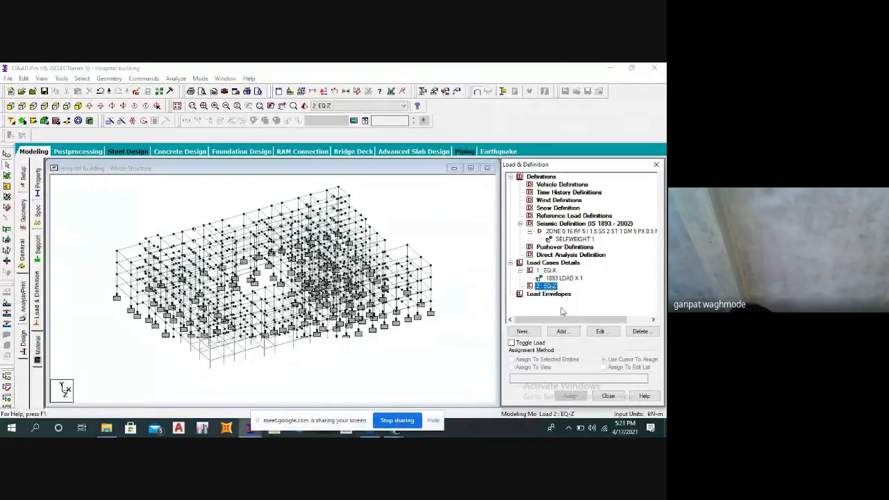
pyautogui.click(561, 331)
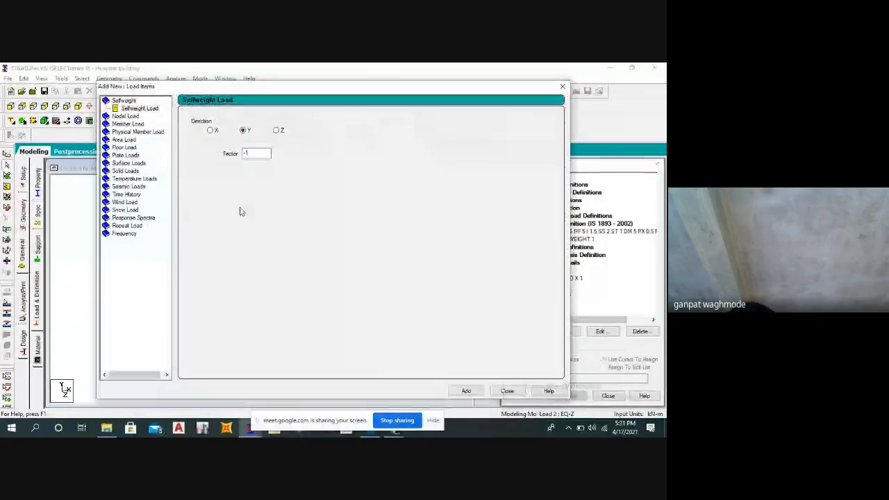
pyautogui.click(128, 184)
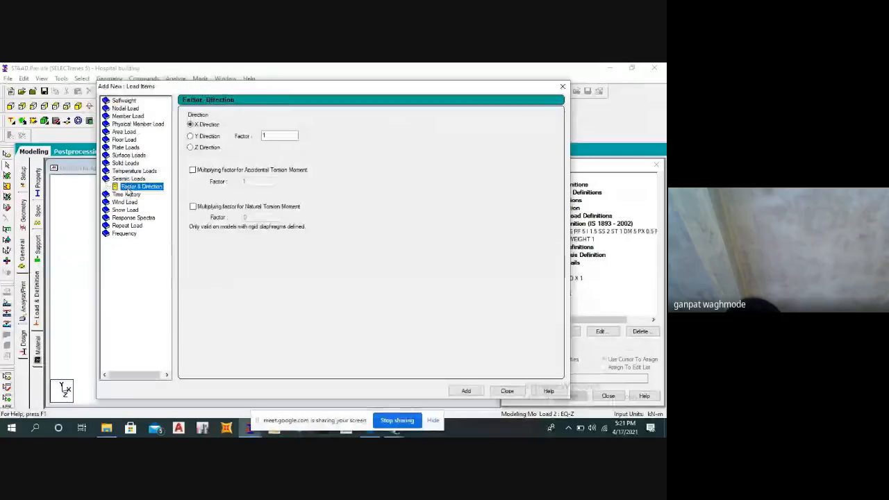
pyautogui.click(191, 148)
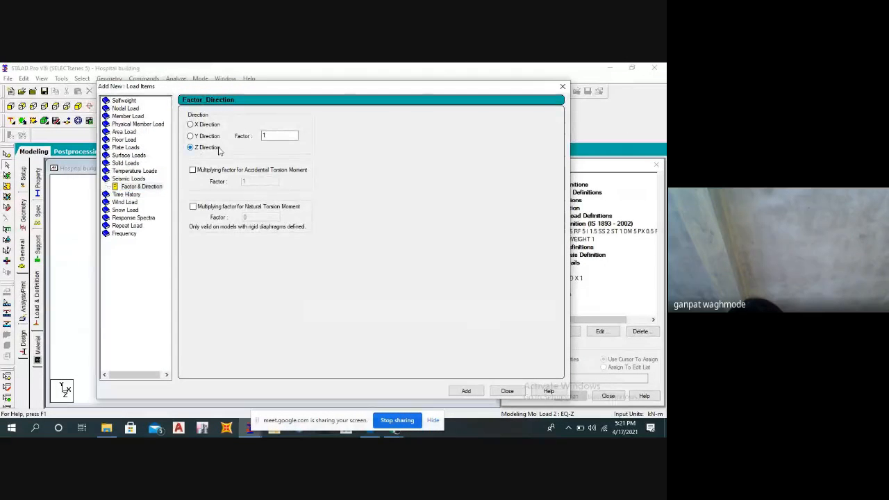
pyautogui.click(463, 391)
pyautogui.click(507, 391)
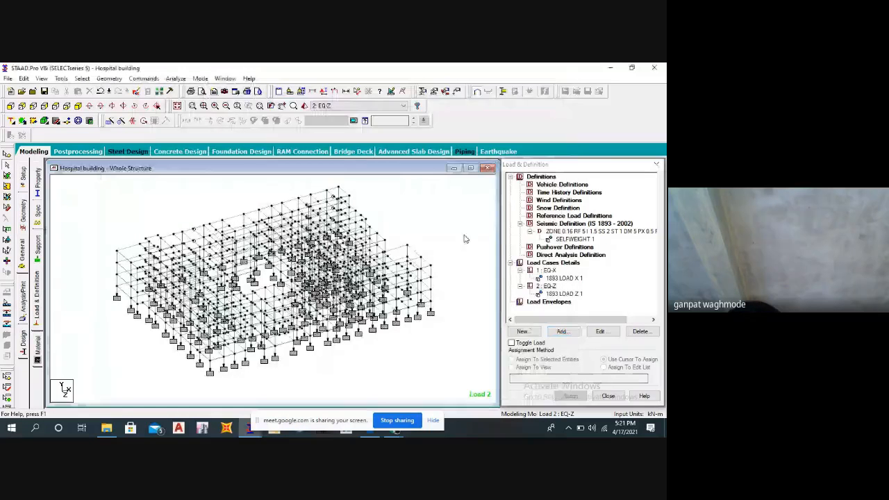
pyautogui.click(422, 192)
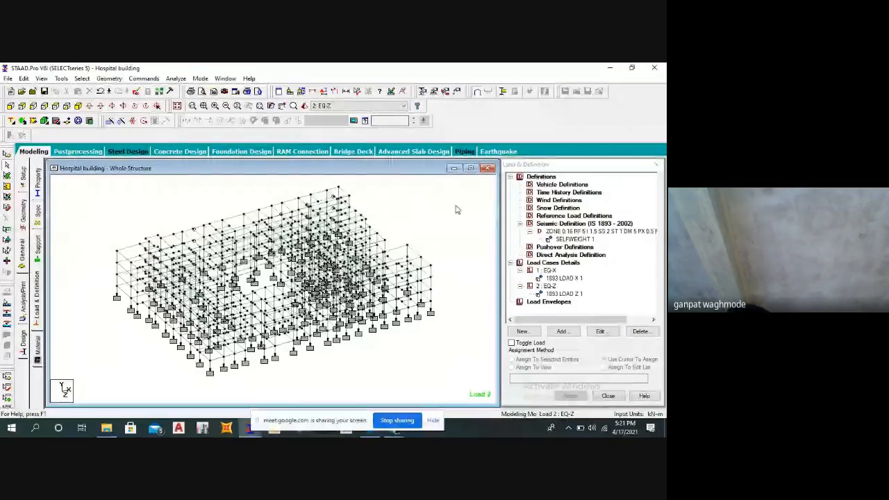
pyautogui.moveTo(469, 222); pyautogui.dragTo(442, 227, button='middle')
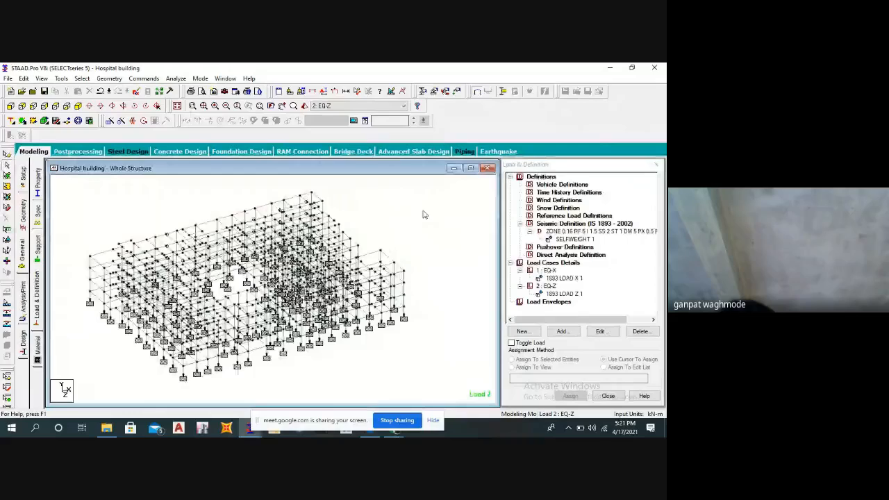
pyautogui.moveTo(422, 211); pyautogui.dragTo(423, 214, button='middle')
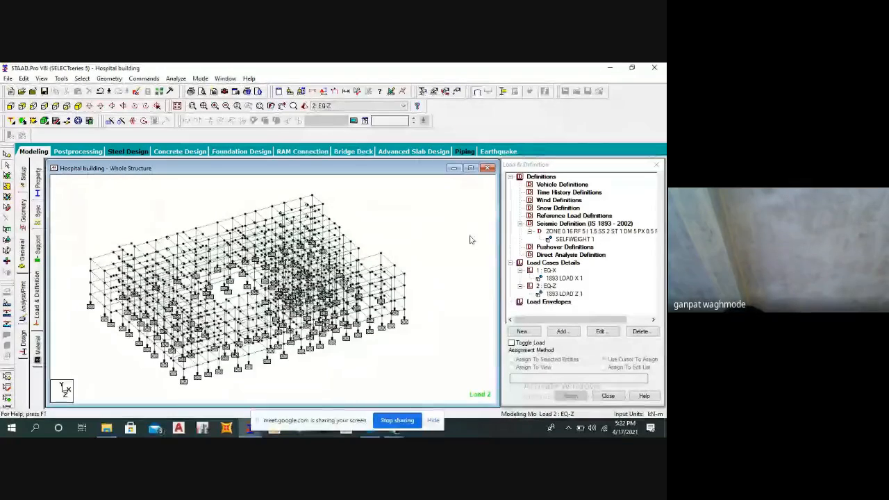
# Add wind definition type 1 with the comment WIND 1 and close the definition dialog.
pyautogui.click(555, 201)
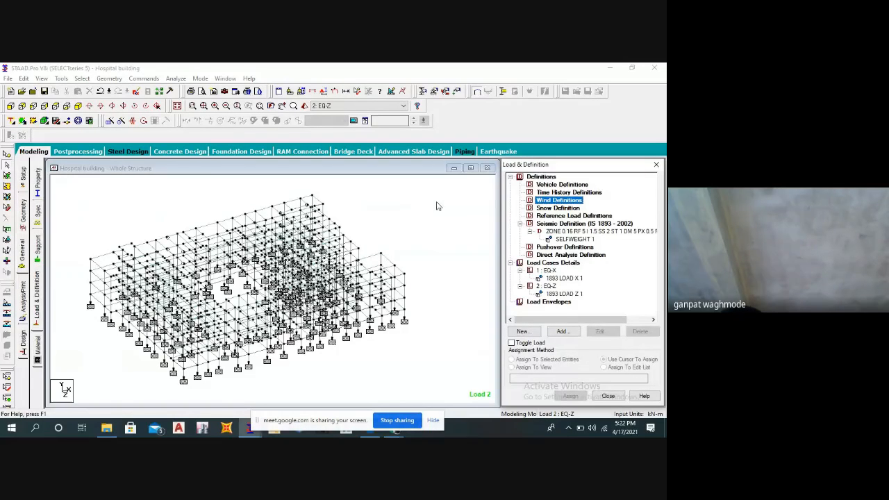
pyautogui.click(561, 332)
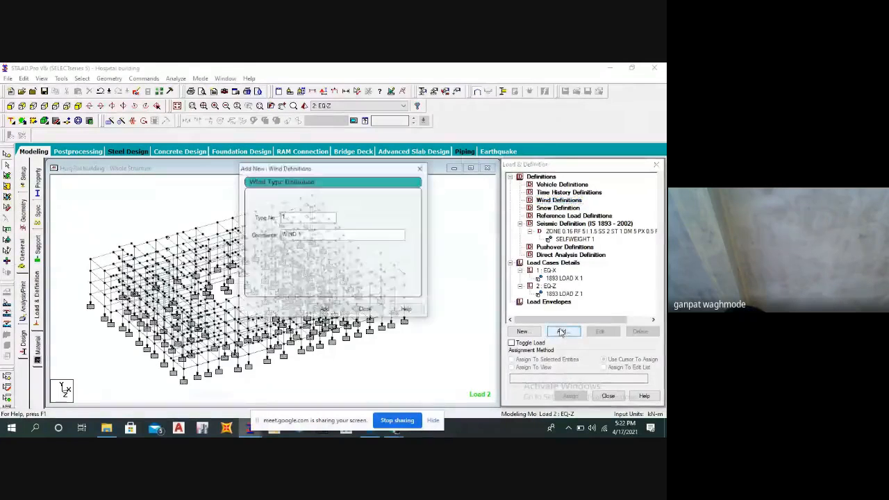
pyautogui.moveTo(331, 172); pyautogui.dragTo(381, 187)
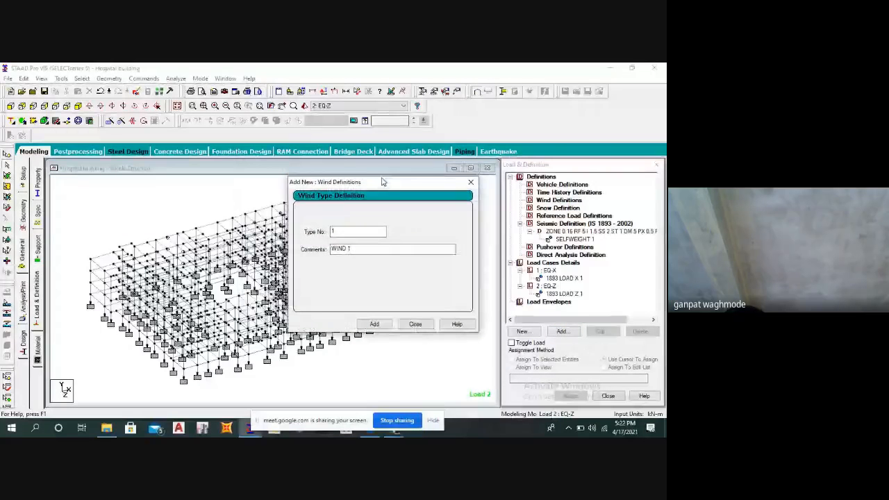
pyautogui.click(373, 325)
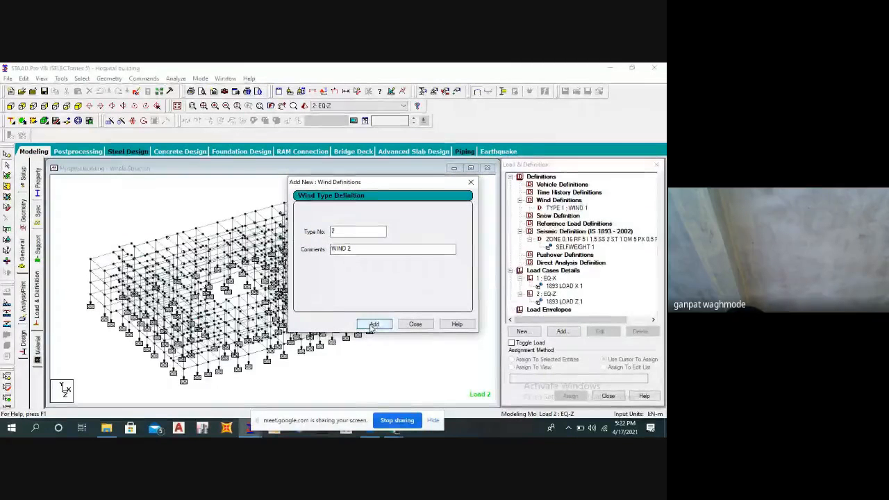
pyautogui.click(415, 325)
# Start a Custom intensity table for wind type 1 and enter a height of 9 m in its first row.
pyautogui.click(563, 209)
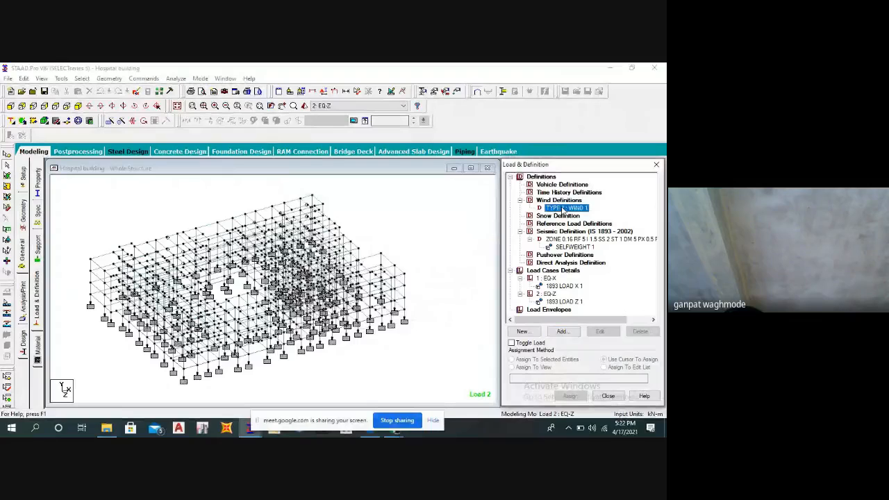
pyautogui.click(562, 332)
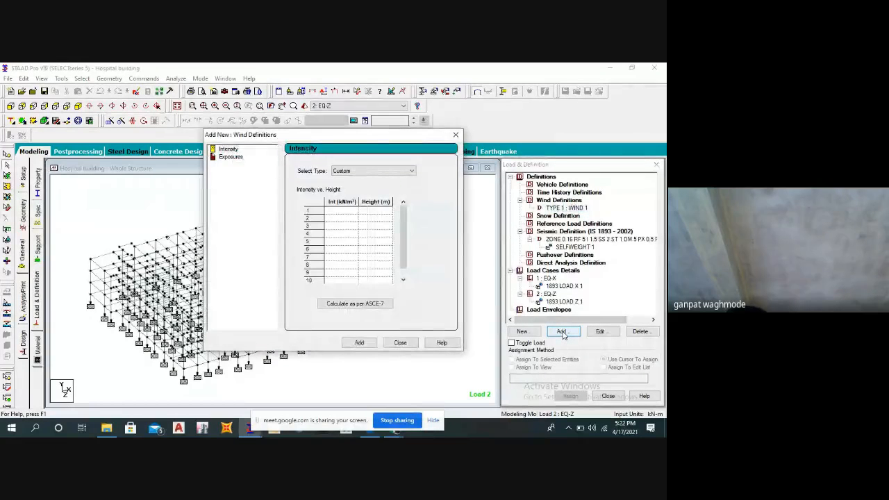
pyautogui.moveTo(355, 138); pyautogui.dragTo(384, 147)
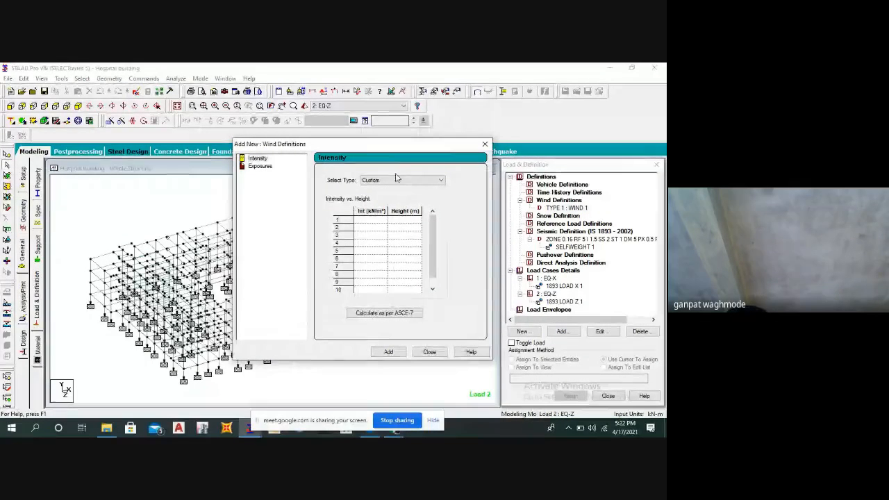
pyautogui.click(396, 179)
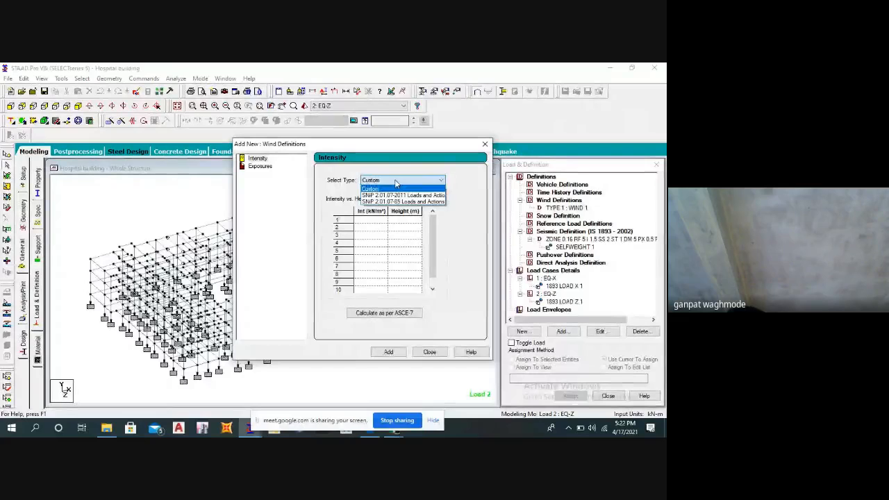
pyautogui.click(476, 194)
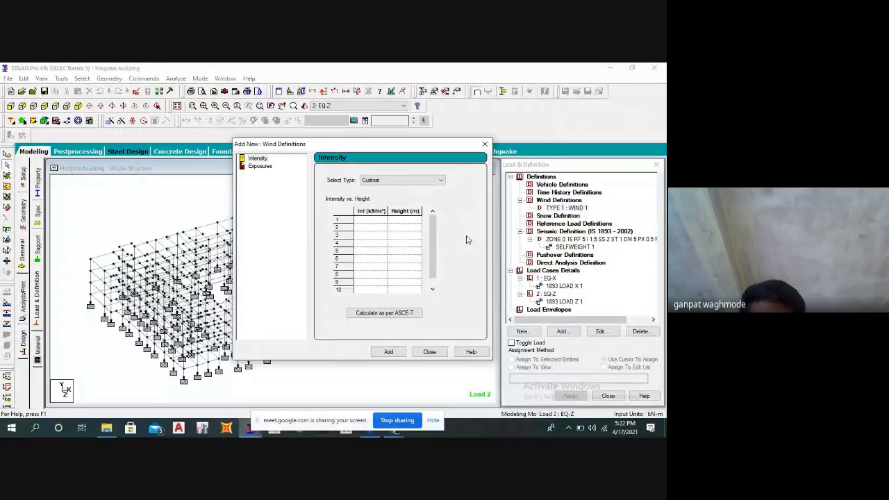
pyautogui.click(406, 219)
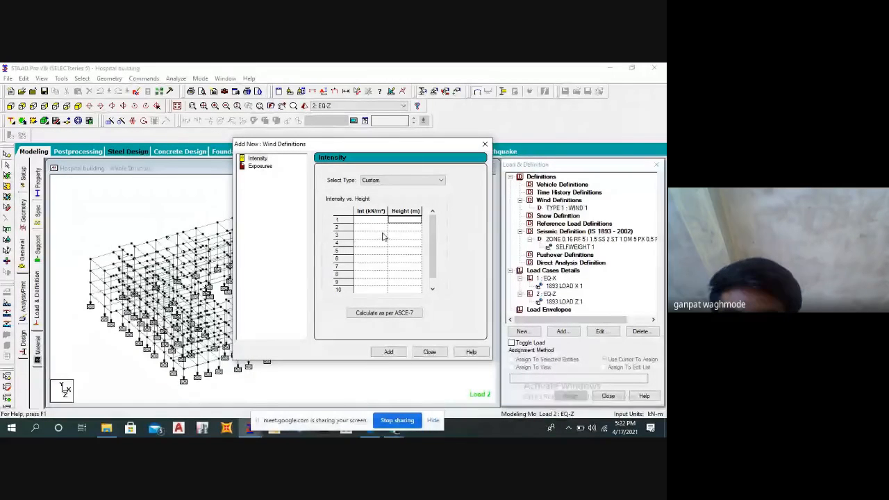
pyautogui.write('9')
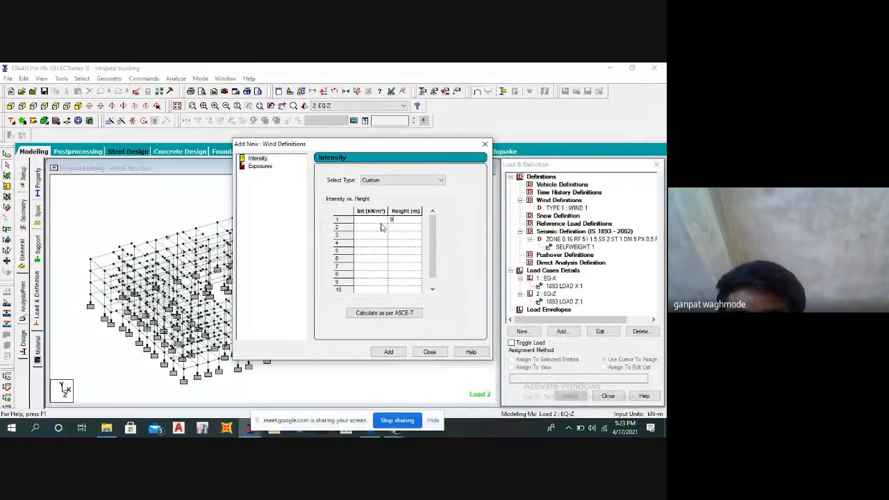
pyautogui.click(371, 221)
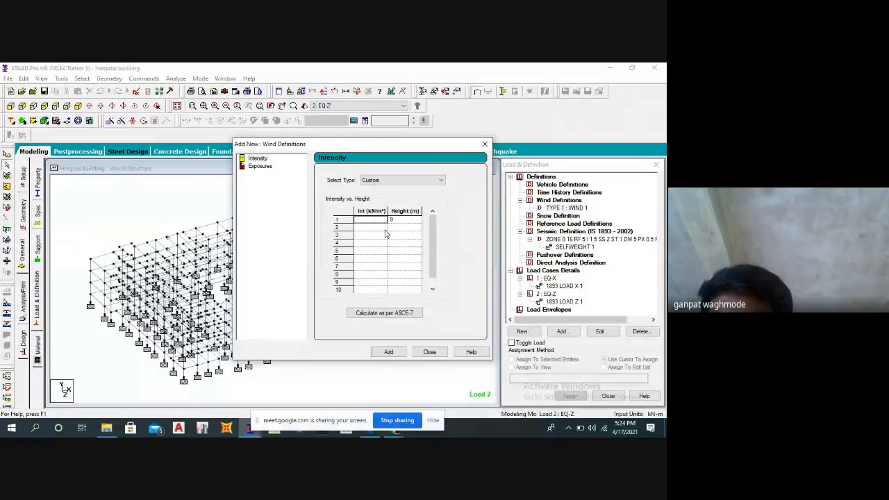
# Accept the auto-save and save the modified structure under its existing file.
pyautogui.moveTo(361, 145); pyautogui.dragTo(394, 158)
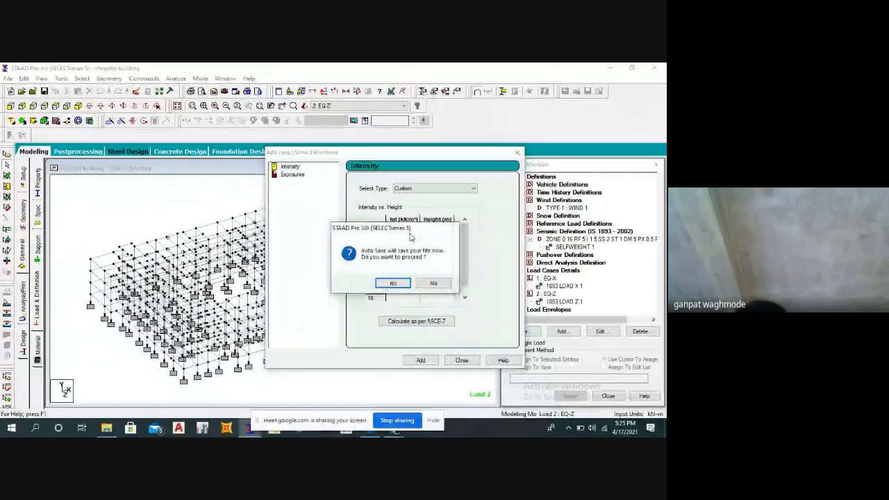
pyautogui.click(392, 283)
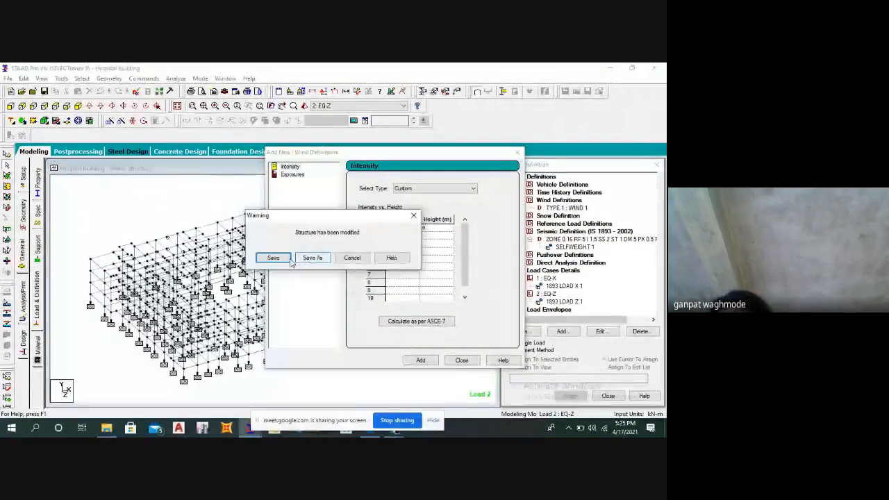
pyautogui.click(278, 259)
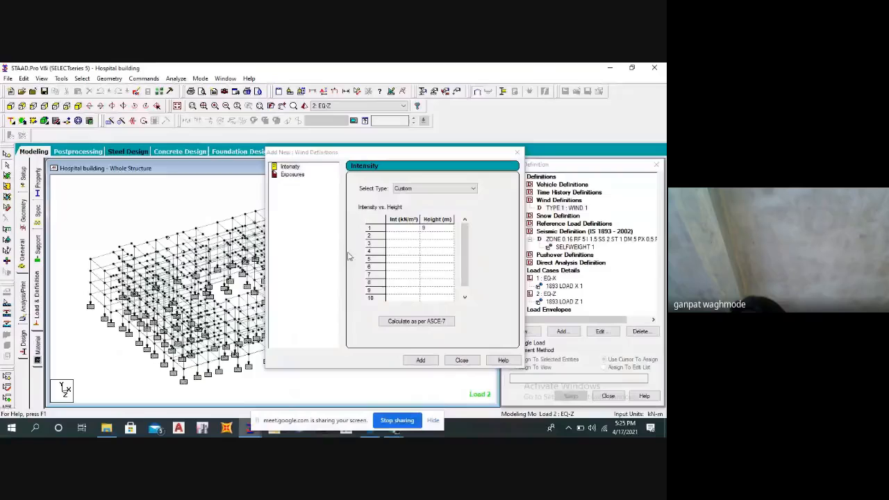
# Set the wind intensity in the first row to 0.75 kN/m² and add the intensity table to wind type 1.
pyautogui.moveTo(381, 154); pyautogui.dragTo(397, 160)
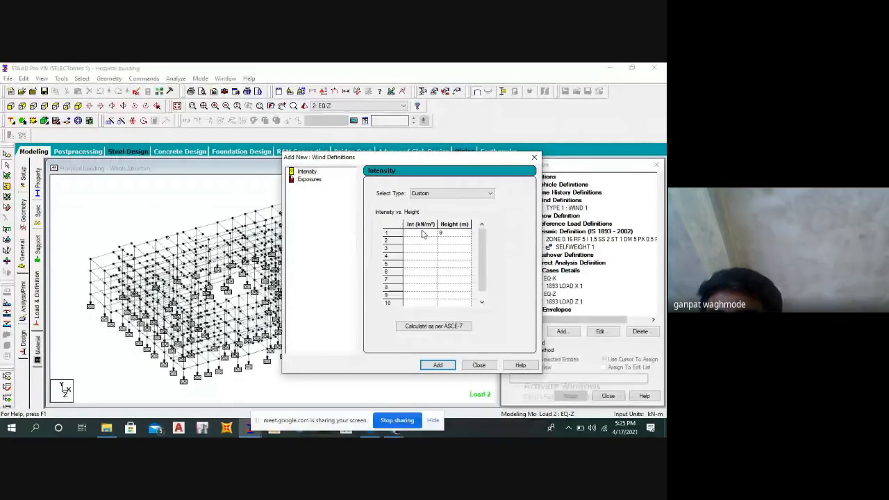
pyautogui.click(419, 234)
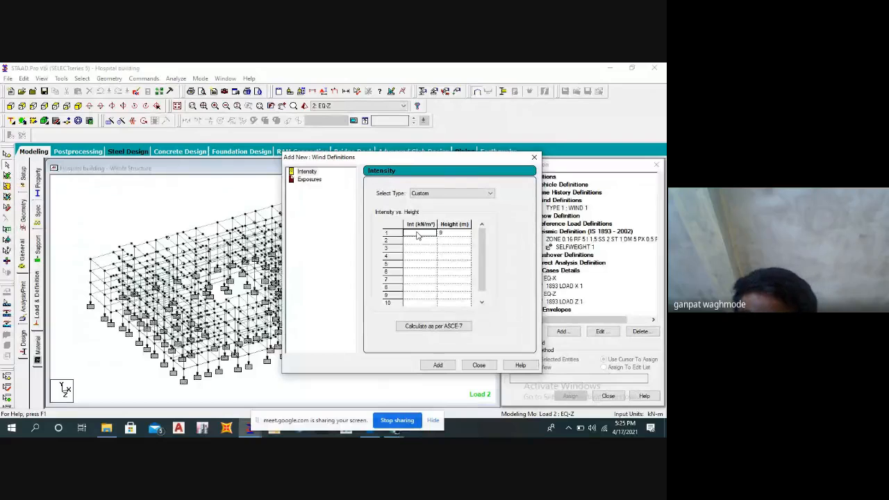
pyautogui.write('0.75')
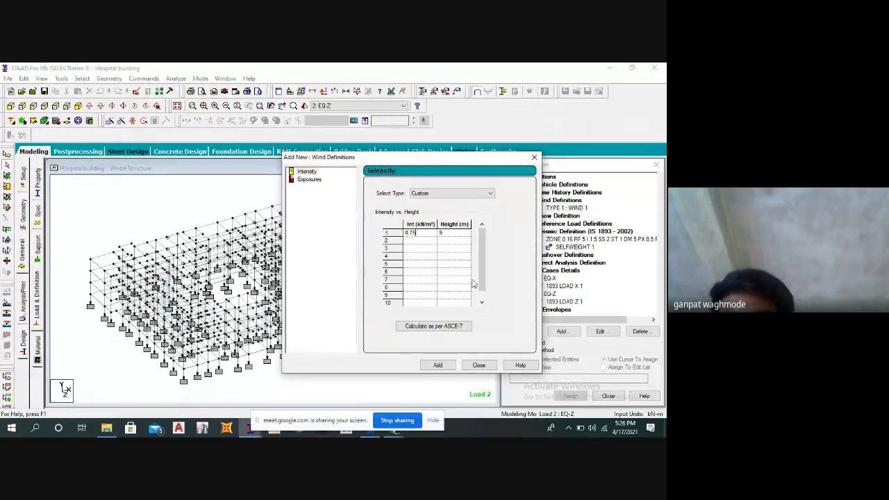
pyautogui.click(452, 241)
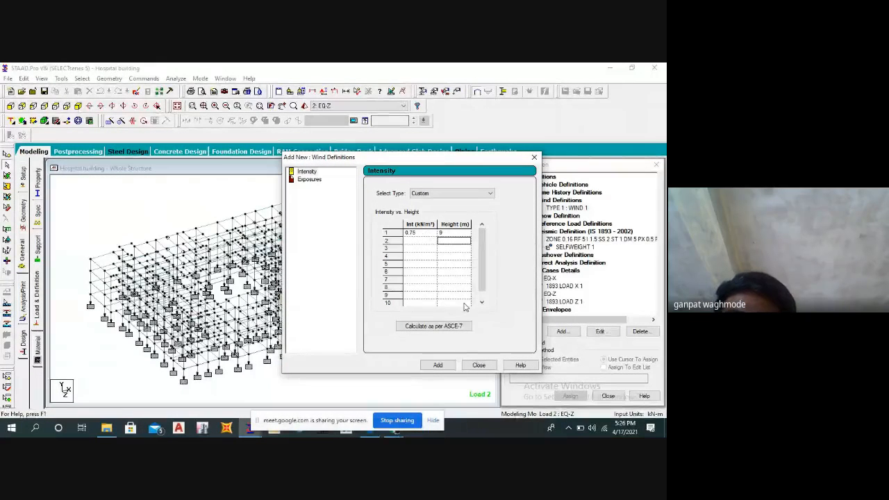
pyautogui.click(441, 365)
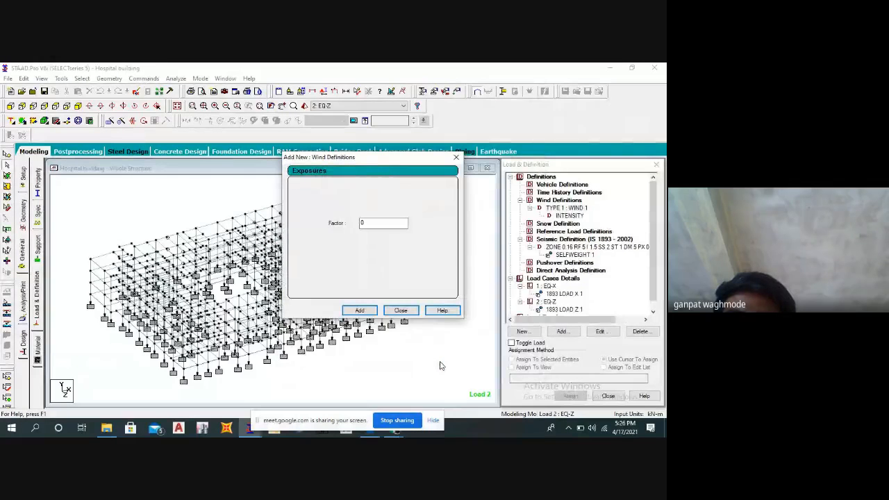
# Add an exposure with a factor of 1 to wind type 1 and close the dialog.
pyautogui.doubleClick(365, 222)
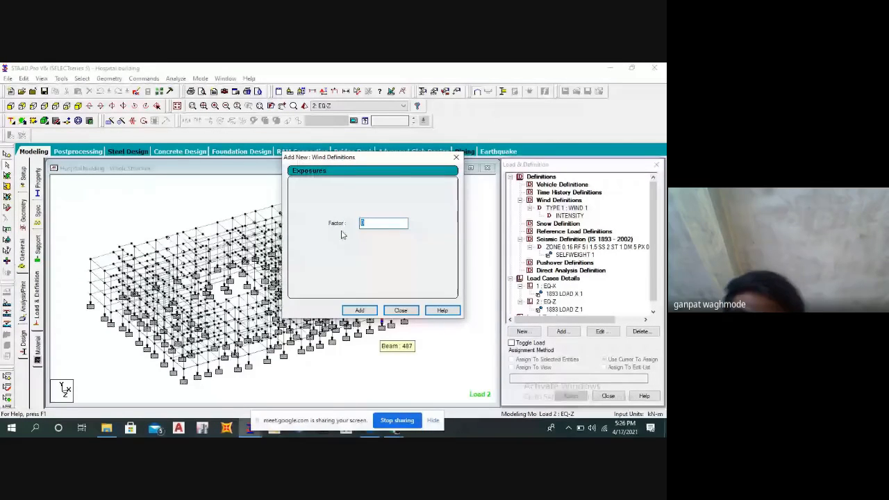
pyautogui.write('1')
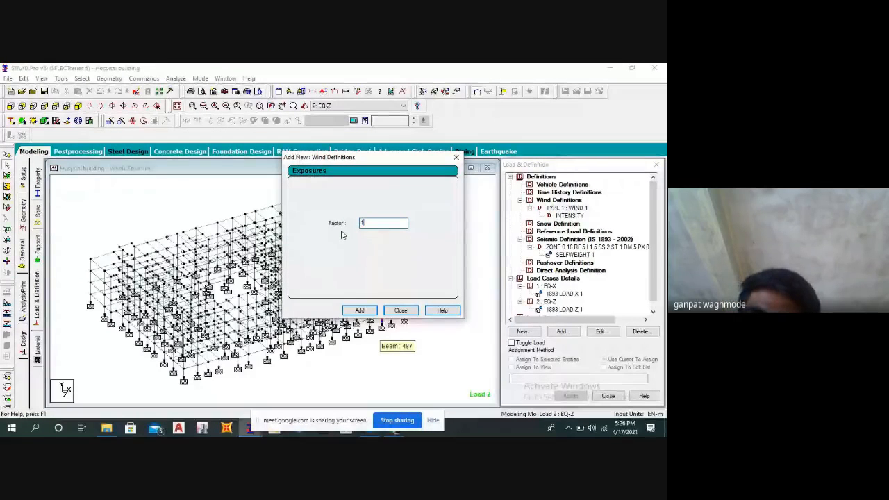
pyautogui.click(360, 311)
pyautogui.click(399, 310)
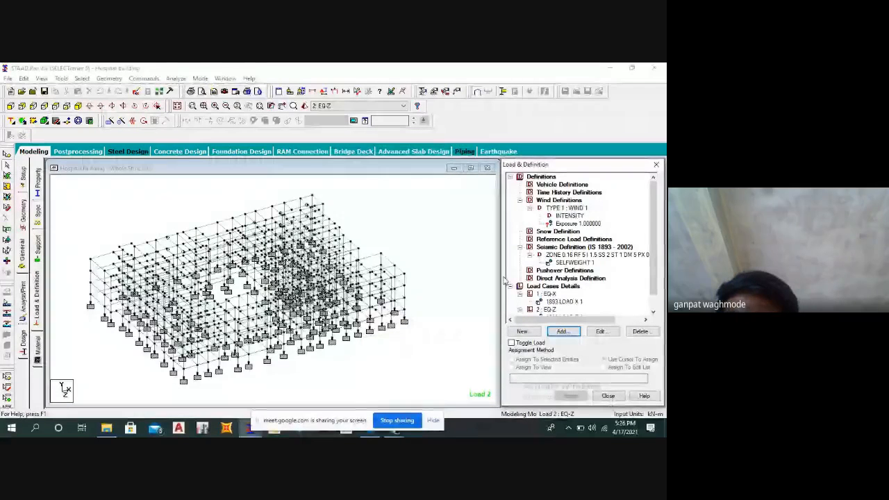
# Assign the wind exposure with factor 1 to the whole structure using Assign To View.
pyautogui.click(561, 224)
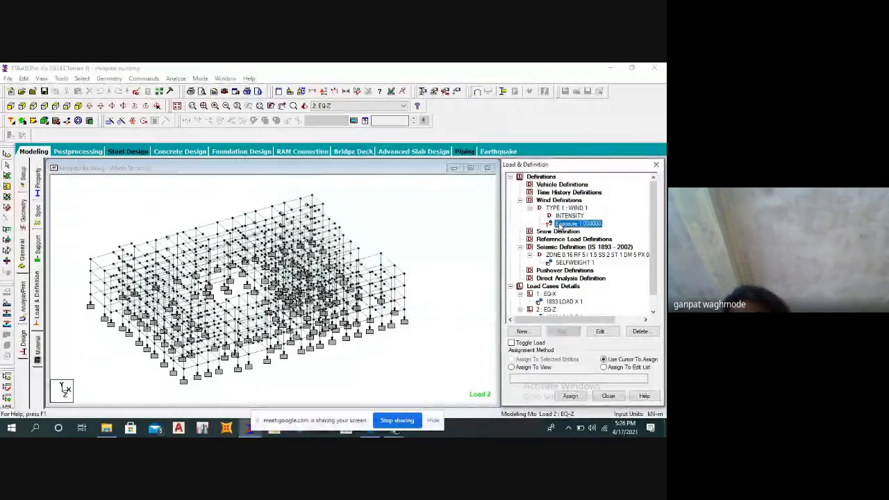
pyautogui.click(445, 240)
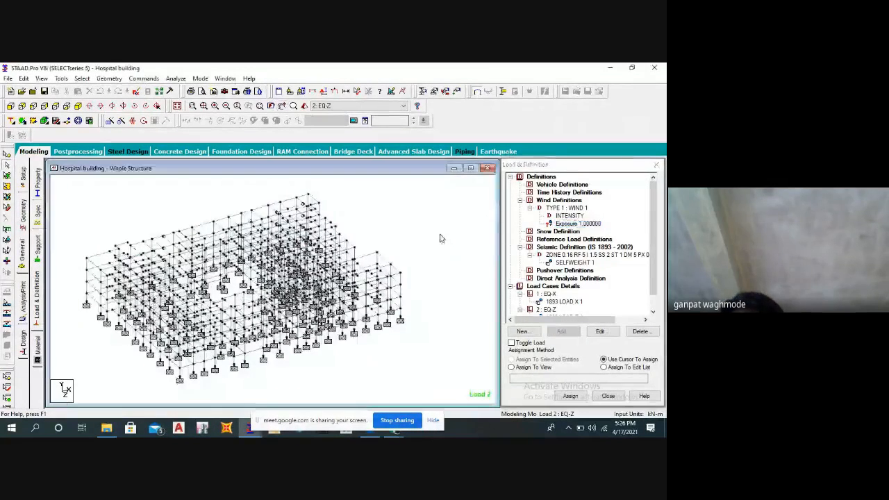
pyautogui.click(518, 368)
pyautogui.click(569, 395)
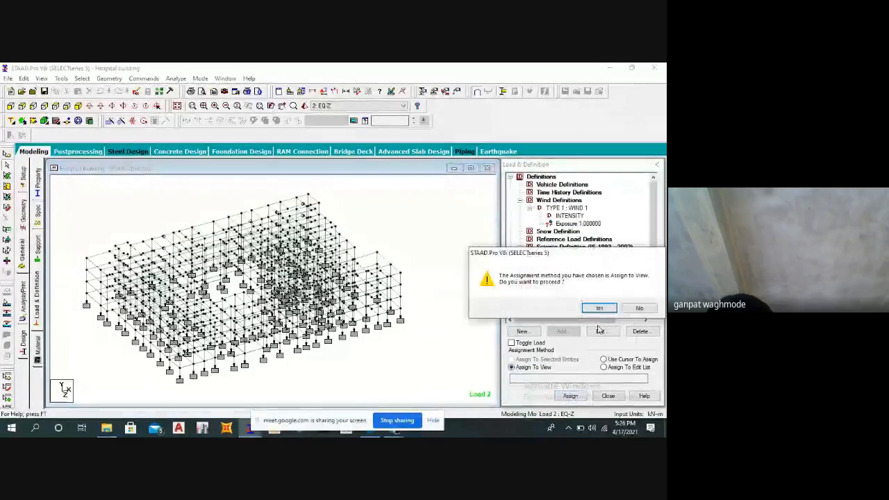
pyautogui.click(597, 308)
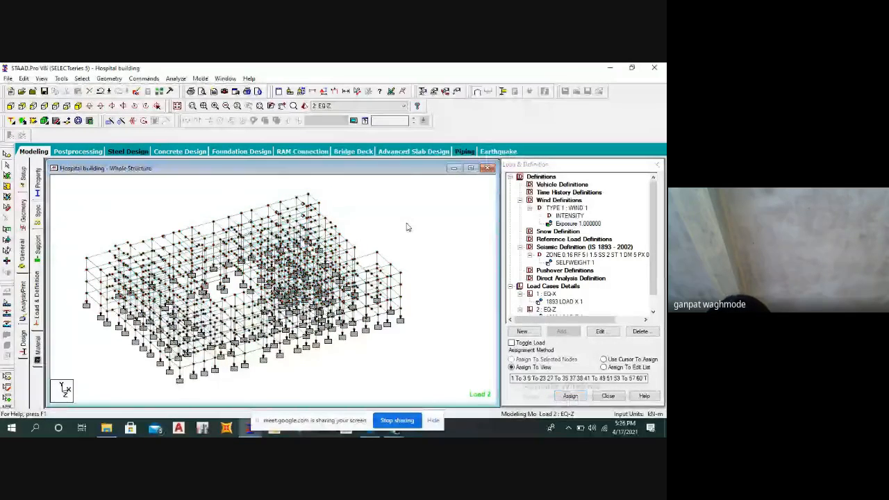
# Add primary load case 3 with loading type Wind and the title W L+X.
pyautogui.scroll(-1, 567, 276)
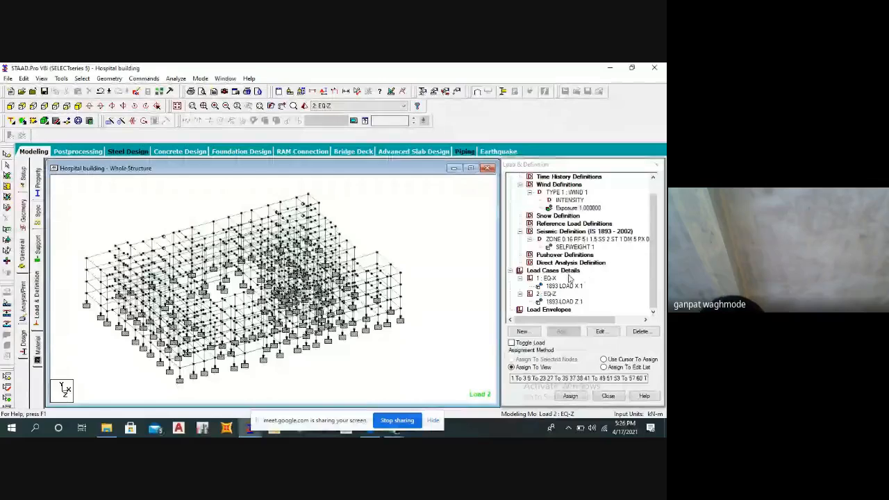
pyautogui.click(566, 273)
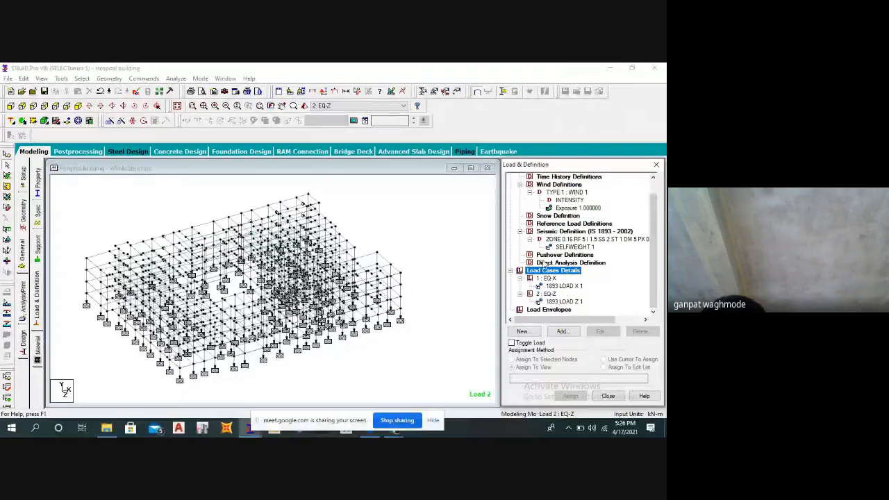
pyautogui.click(563, 331)
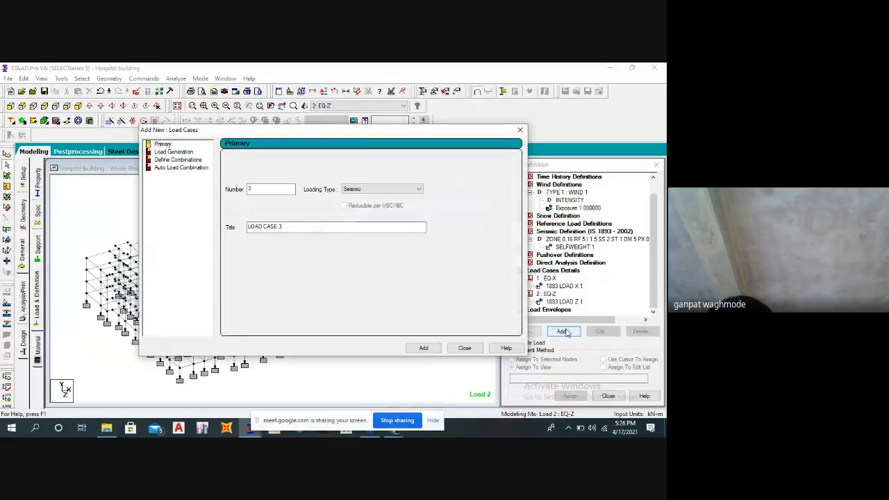
pyautogui.click(361, 190)
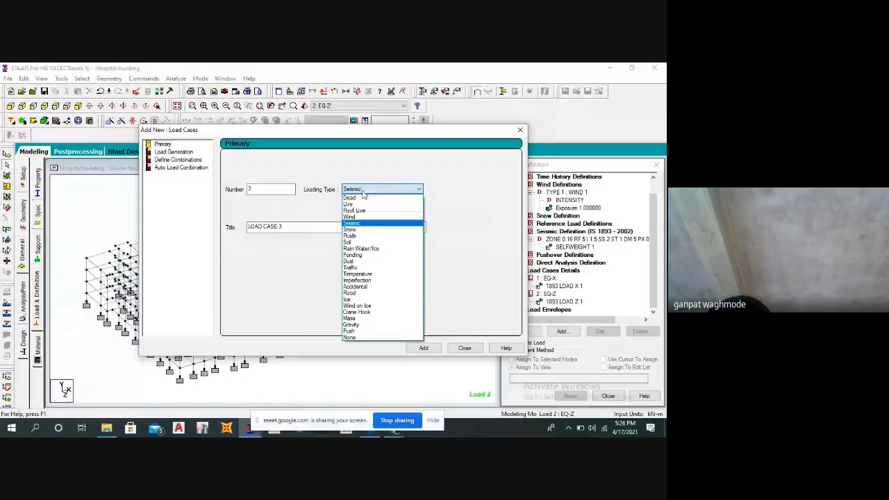
pyautogui.click(349, 217)
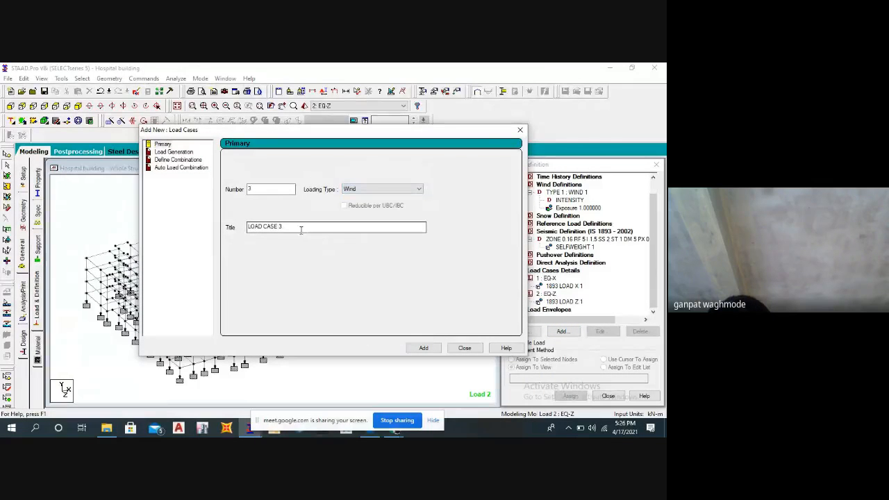
pyautogui.moveTo(301, 230); pyautogui.dragTo(238, 227)
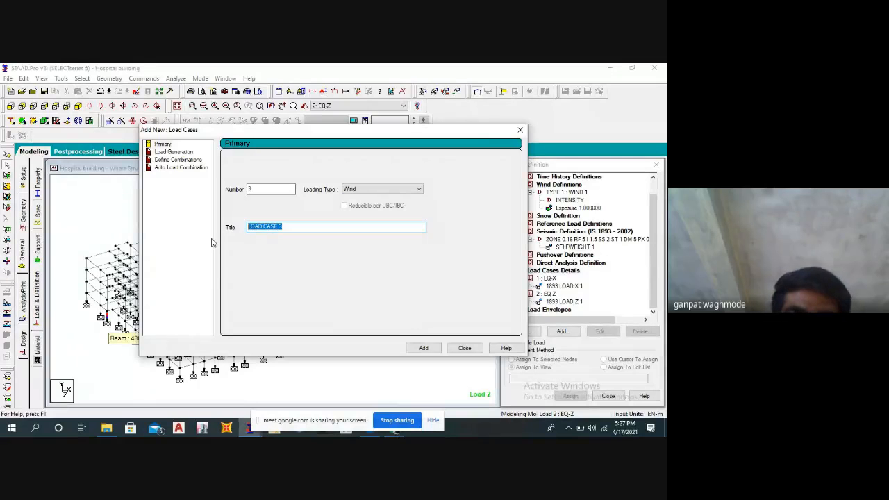
pyautogui.write('W ')
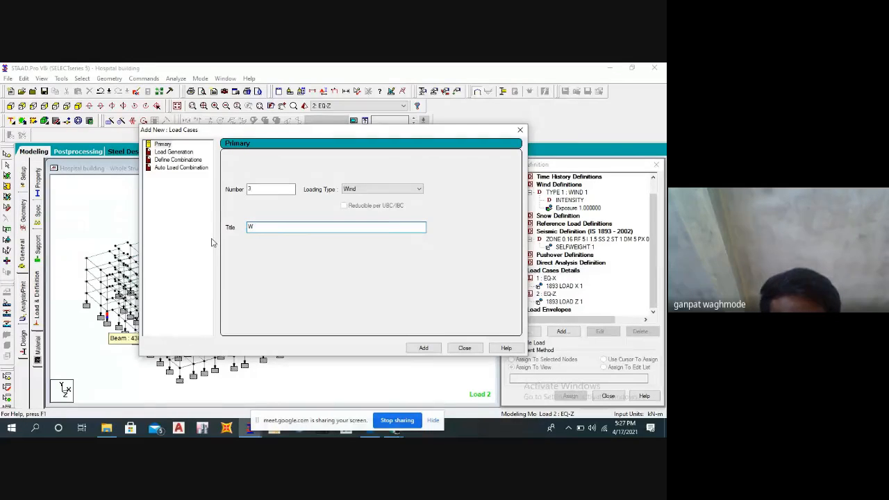
pyautogui.write('L+X')
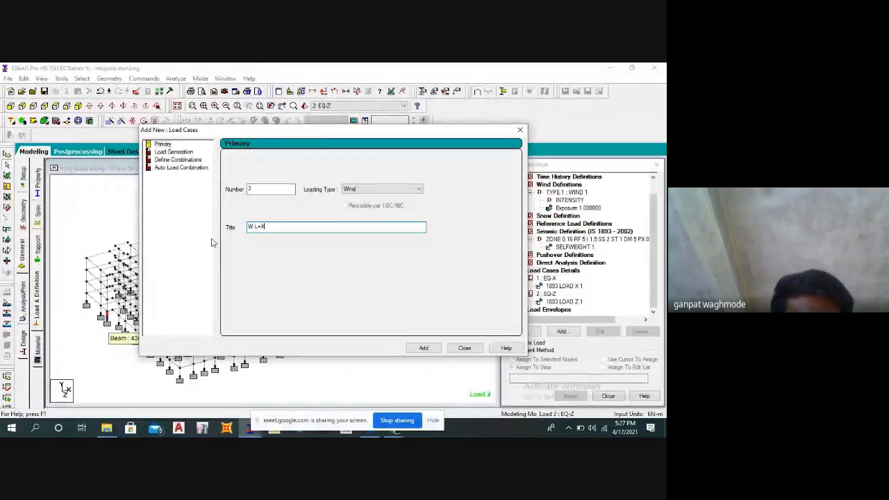
pyautogui.click(422, 348)
# Add wind load case 4 with the title WL-X.
pyautogui.moveTo(290, 225); pyautogui.dragTo(236, 233)
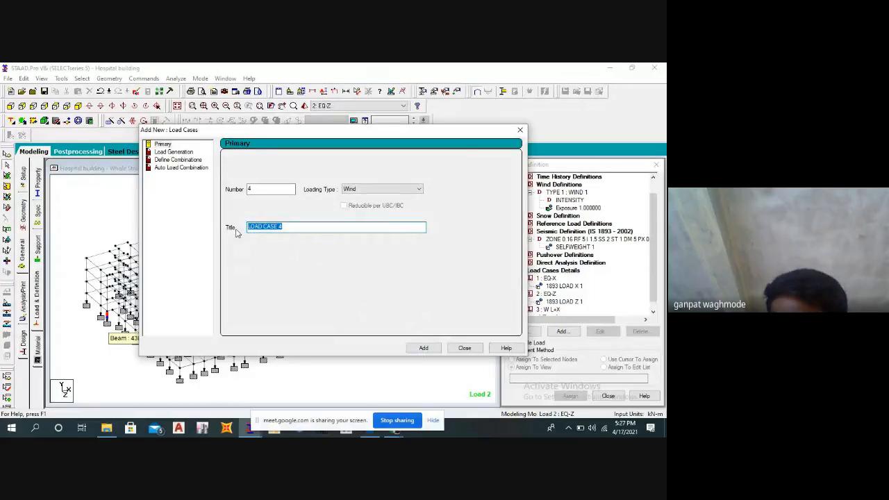
pyautogui.write('WL')
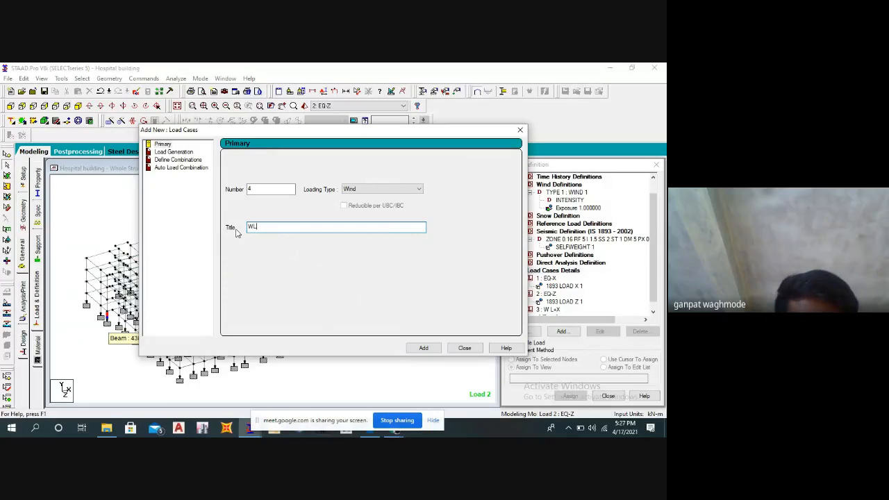
pyautogui.write('-X')
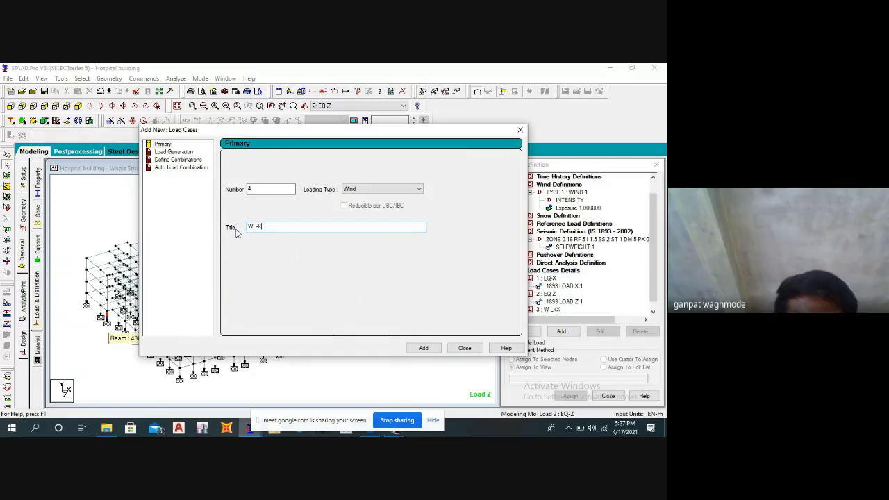
pyautogui.click(423, 347)
# Add wind load case 5 with the title WL+Z.
pyautogui.moveTo(286, 227); pyautogui.dragTo(233, 227)
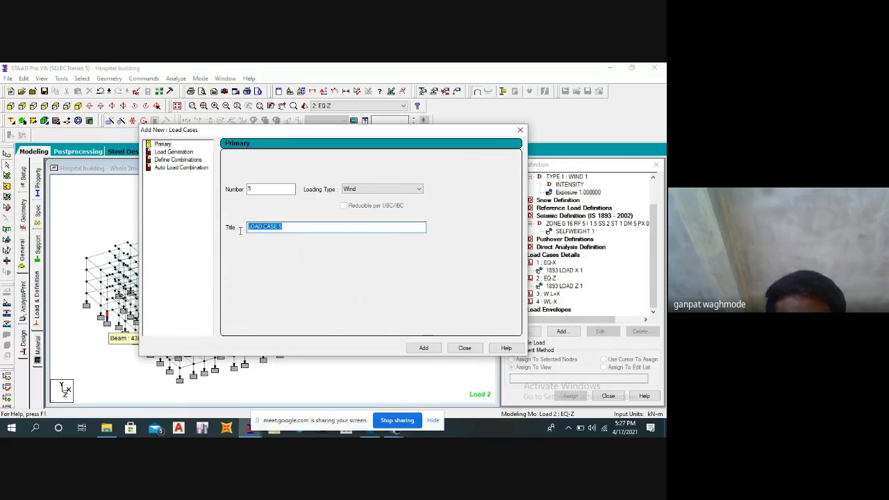
pyautogui.write('WL')
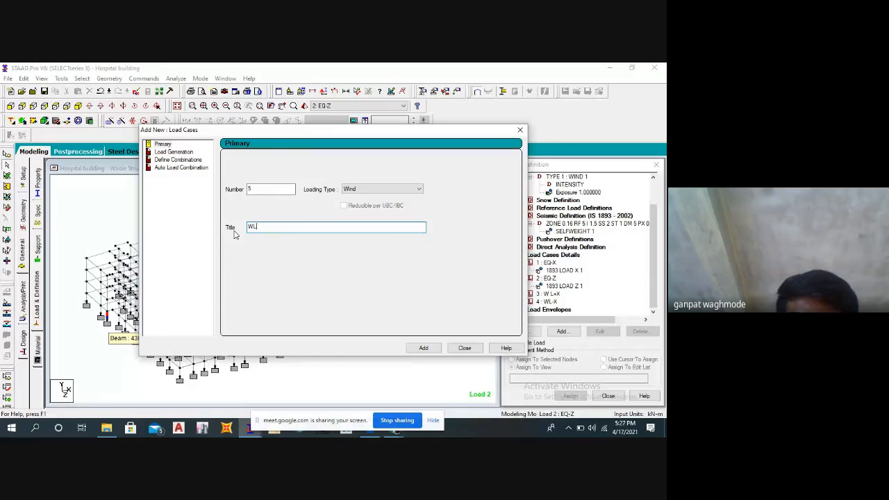
pyautogui.write('+Z')
pyautogui.click(423, 347)
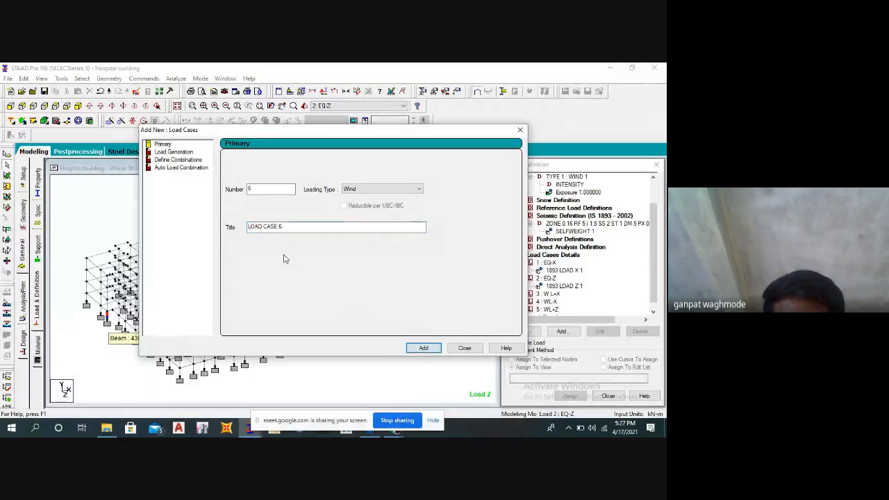
# Add wind load case 6 with the title WL-Z and finish adding load cases.
pyautogui.moveTo(276, 228); pyautogui.dragTo(216, 227)
pyautogui.write('W')
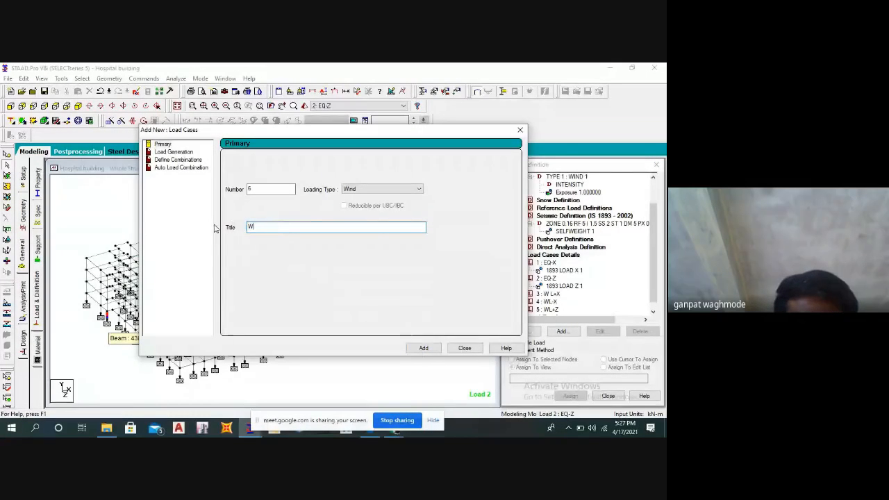
pyautogui.write('L-Z')
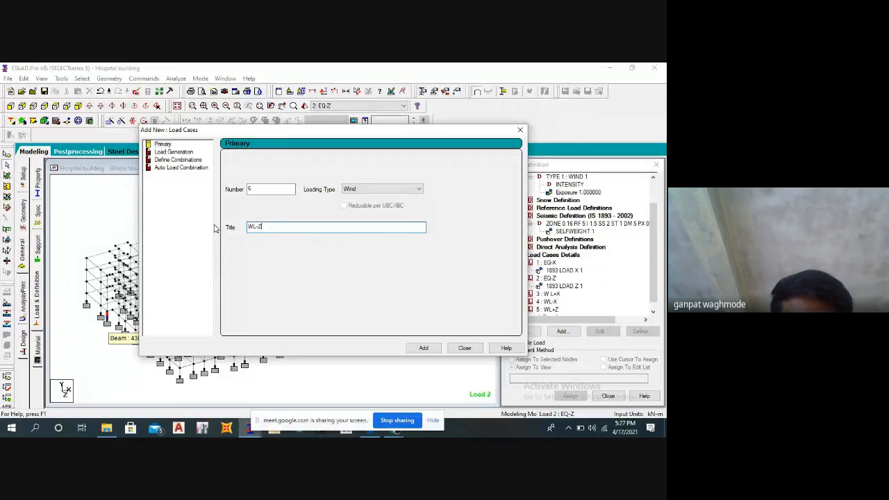
pyautogui.click(423, 348)
pyautogui.click(463, 347)
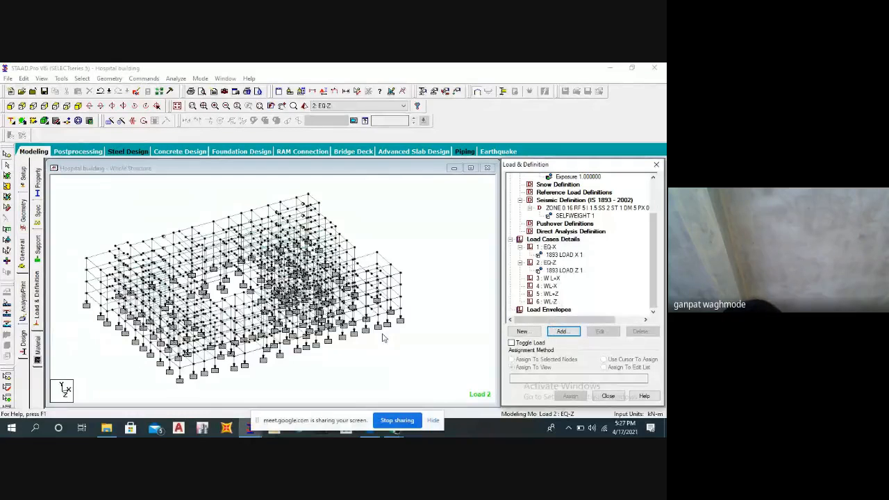
# Open the Wind Load item settings for load case W L+X and move the dialog aside to uncover the model.
pyautogui.moveTo(360, 346); pyautogui.dragTo(375, 341, button='middle')
pyautogui.click(552, 279)
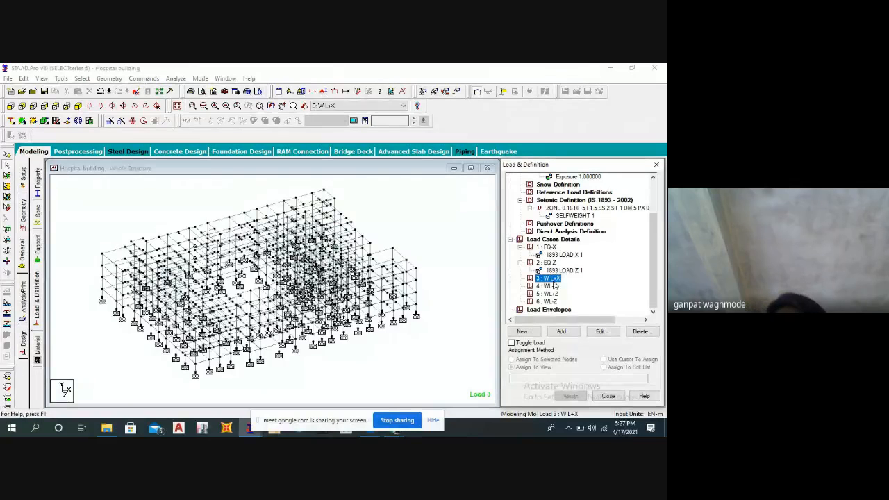
pyautogui.click(561, 332)
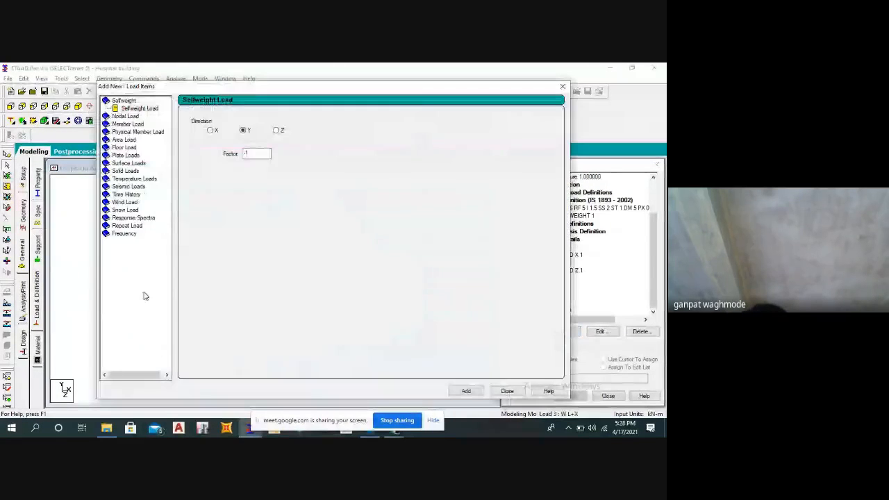
pyautogui.click(127, 202)
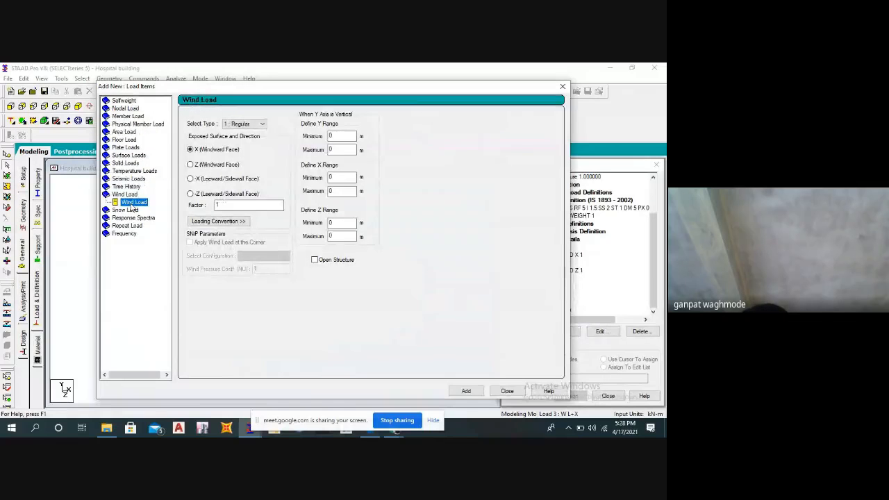
pyautogui.moveTo(197, 91); pyautogui.dragTo(410, 80)
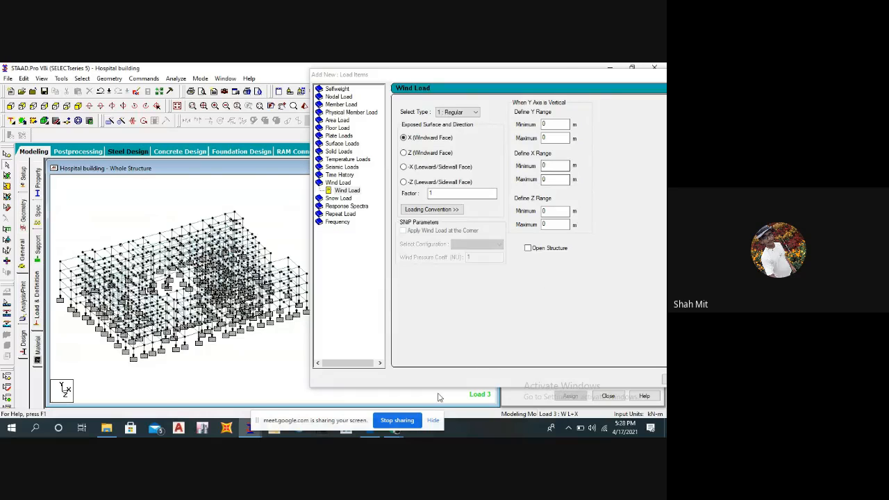
# Set the computer's speaker volume to 100 and return to the wind load settings.
pyautogui.click(592, 428)
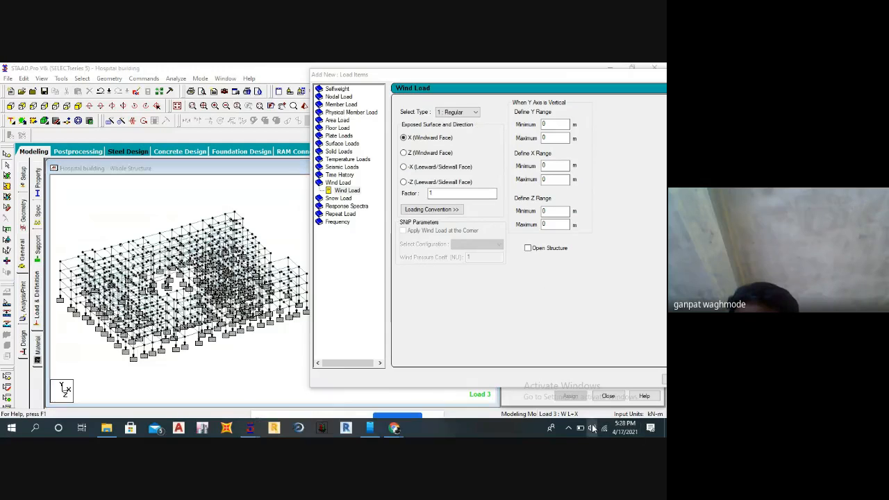
pyautogui.click(595, 404)
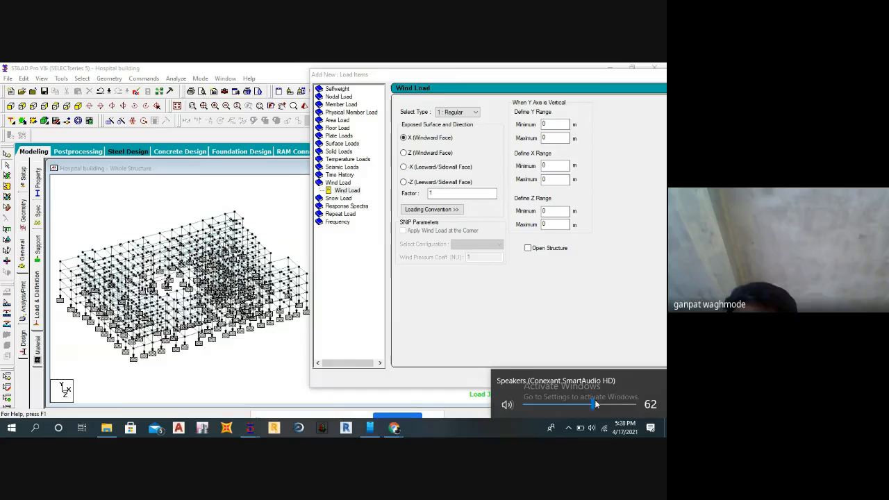
pyautogui.moveTo(595, 404); pyautogui.dragTo(634, 404)
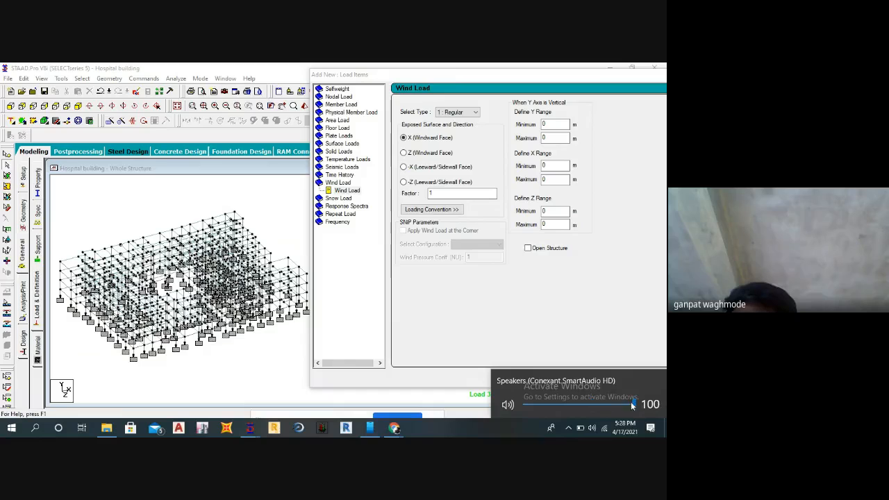
pyautogui.click(431, 294)
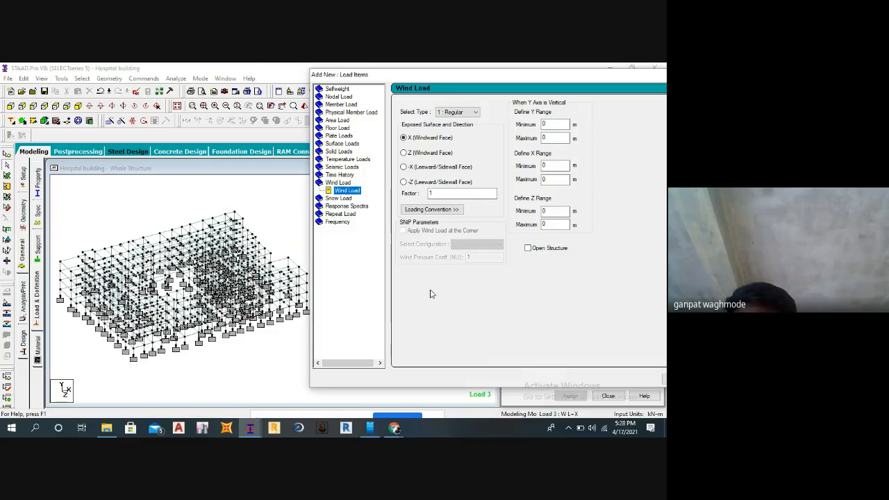
# Switch to the Google Meet call in Chrome, check the speaker volume there, and return to STAAD.Pro.
pyautogui.click(395, 431)
pyautogui.click(340, 371)
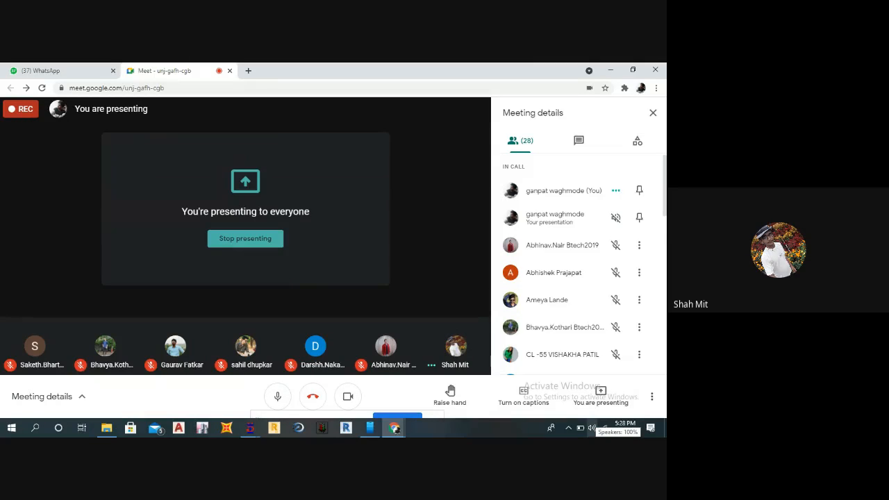
pyautogui.click(588, 428)
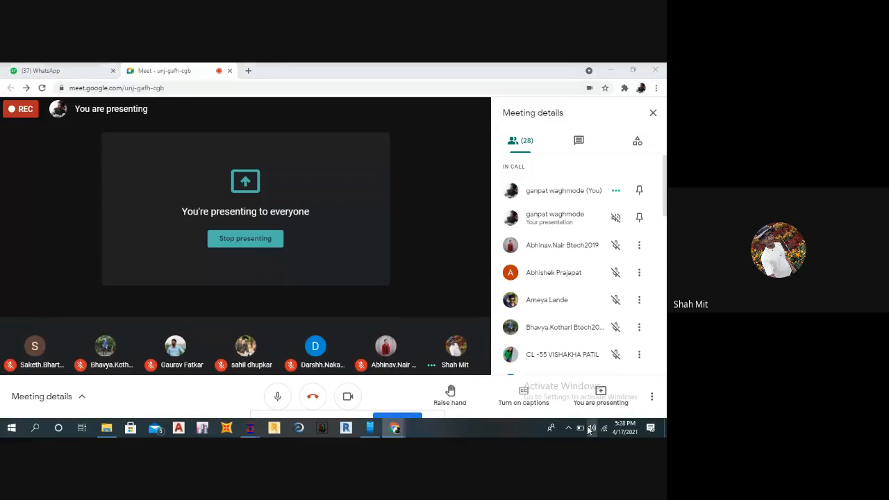
pyautogui.moveTo(586, 405); pyautogui.dragTo(634, 405)
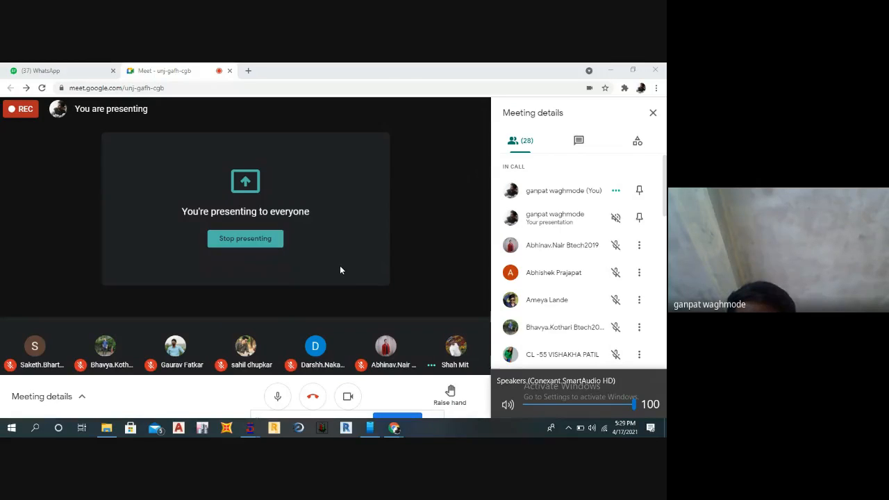
pyautogui.click(609, 71)
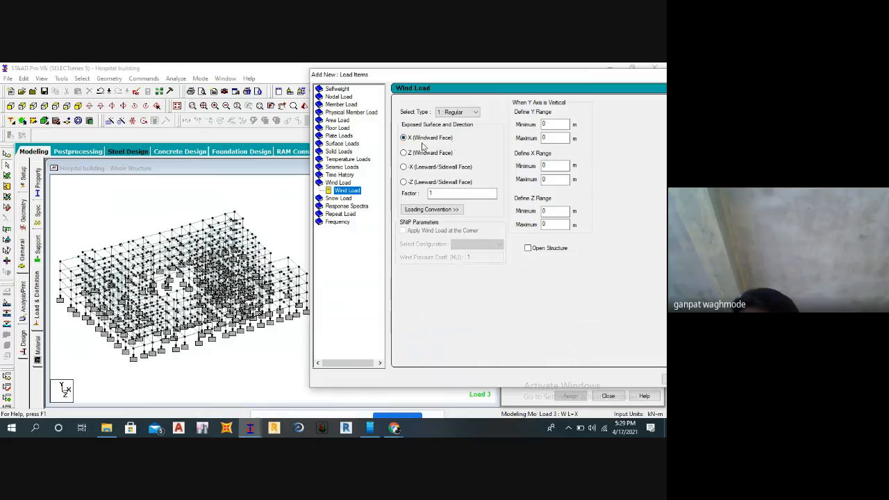
# Display the frame in elevation from its left side and activate node selection for reading node coordinates.
pyautogui.click(199, 212)
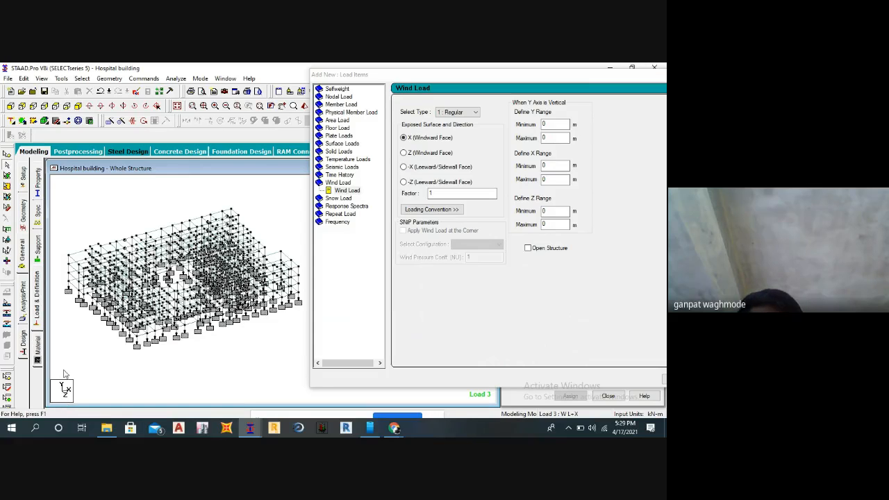
pyautogui.click(44, 106)
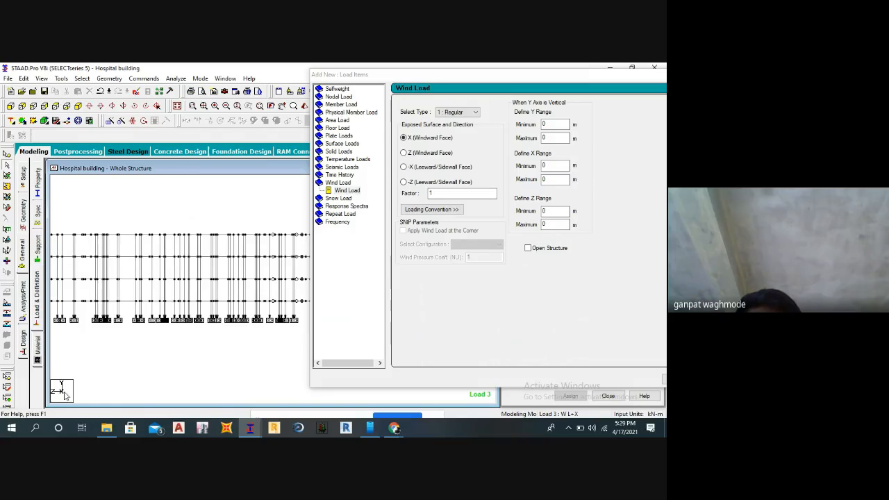
pyautogui.scroll(-4, 117, 361)
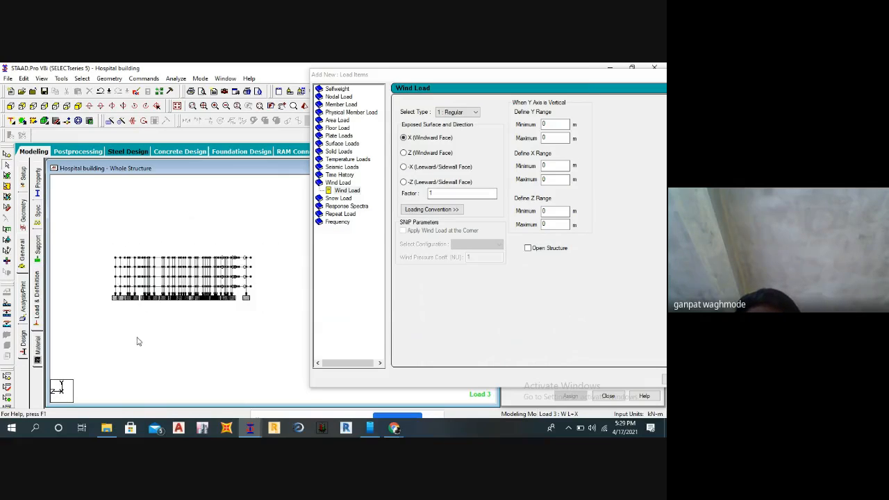
pyautogui.scroll(1, 115, 332)
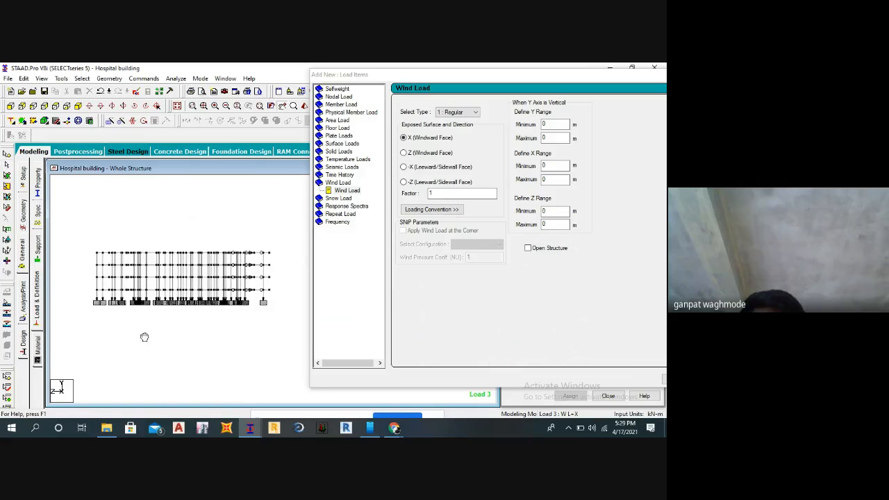
pyautogui.click(47, 108)
pyautogui.click(33, 106)
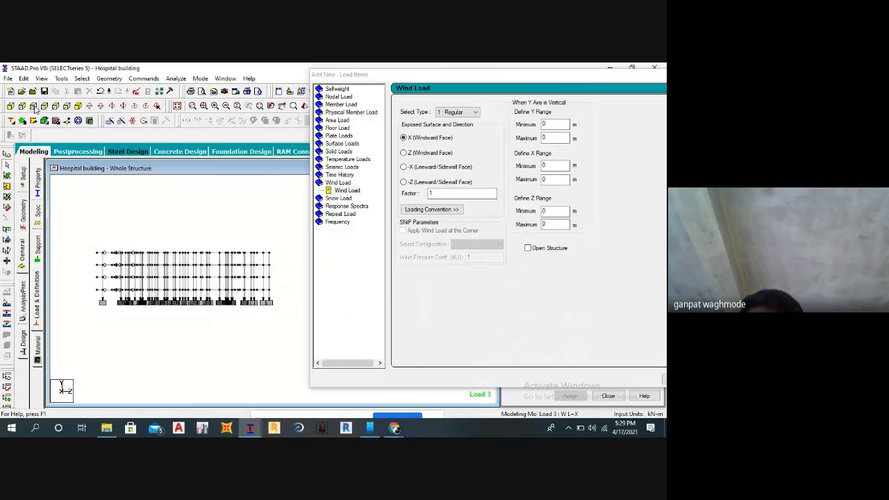
pyautogui.moveTo(106, 298); pyautogui.dragTo(103, 303, button='middle')
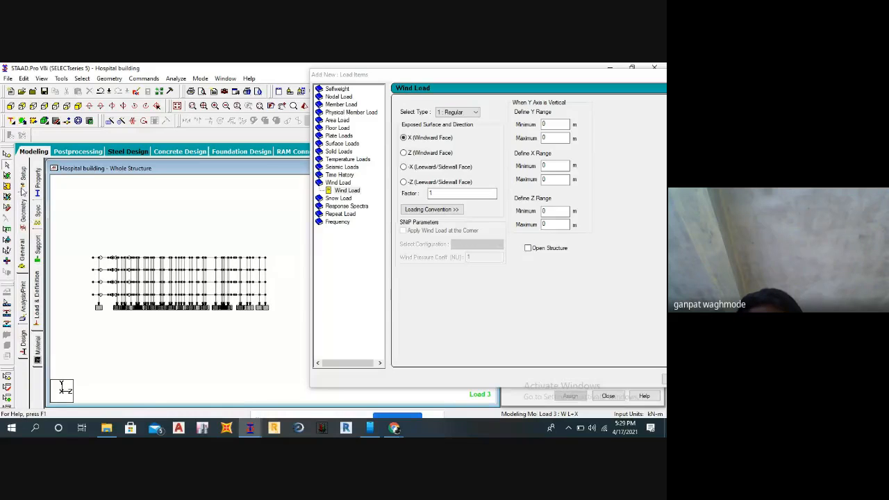
pyautogui.click(7, 155)
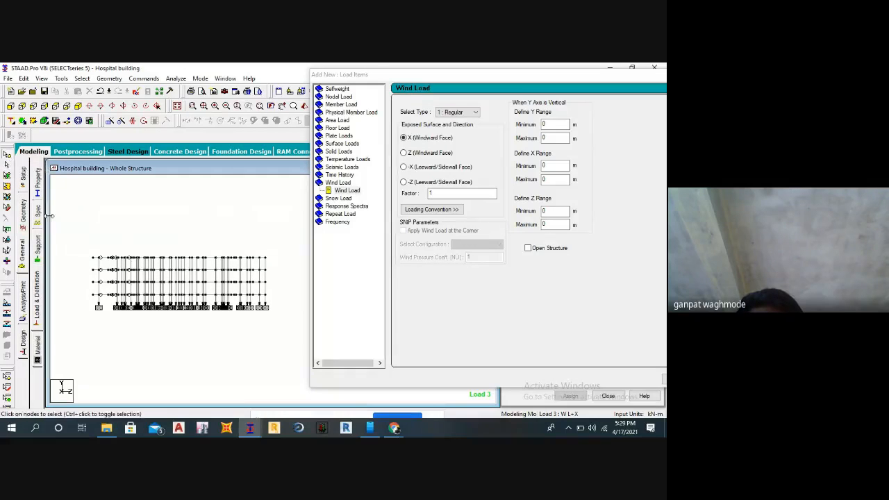
pyautogui.scroll(3, 87, 287)
pyautogui.scroll(-2, 90, 299)
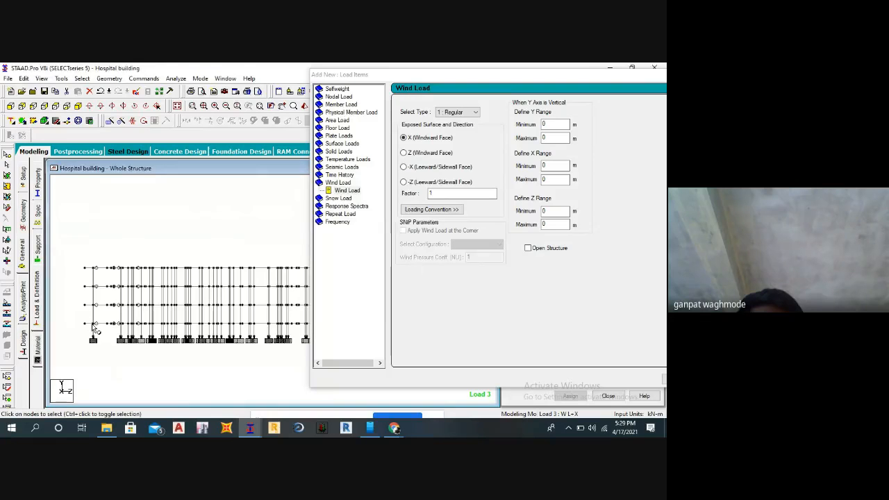
# Check the coordinates of the frame's end nodes at base and roof level and set the wind load's Y range maximum to 9 m.
pyautogui.doubleClick(92, 325)
pyautogui.moveTo(279, 190); pyautogui.dragTo(254, 189)
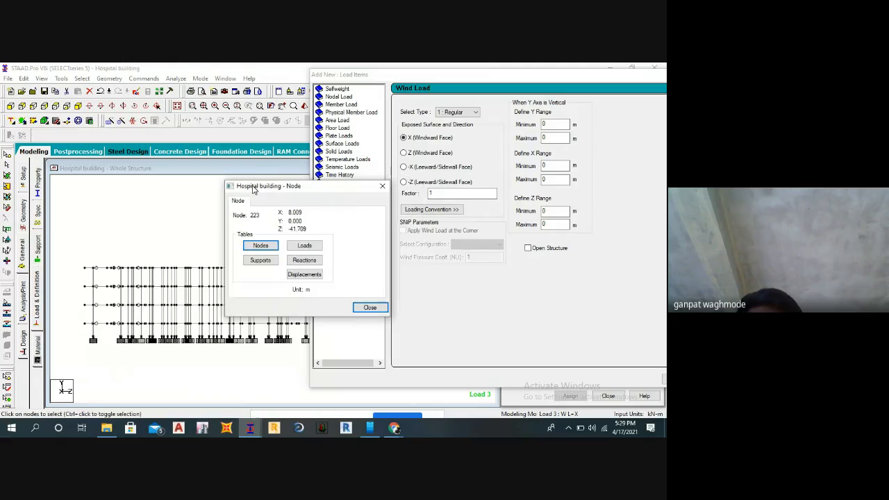
pyautogui.click(368, 308)
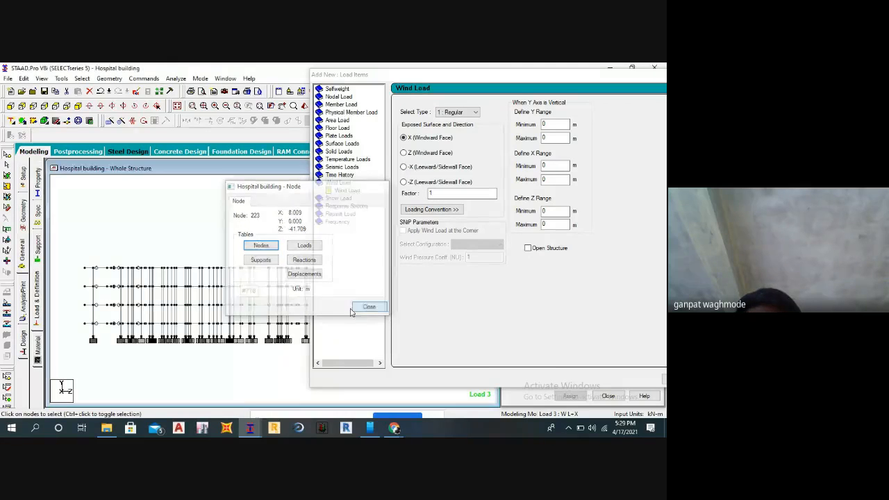
pyautogui.doubleClick(85, 270)
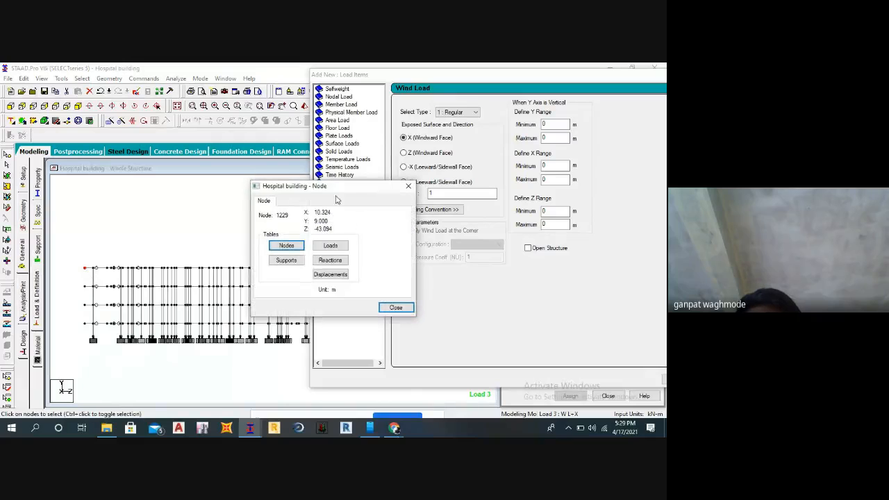
pyautogui.moveTo(336, 186); pyautogui.dragTo(293, 190)
pyautogui.click(549, 138)
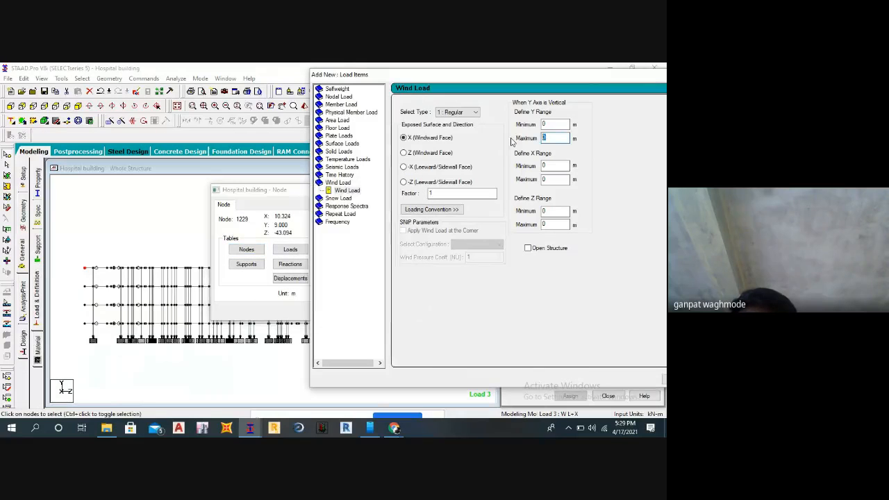
pyautogui.write('9')
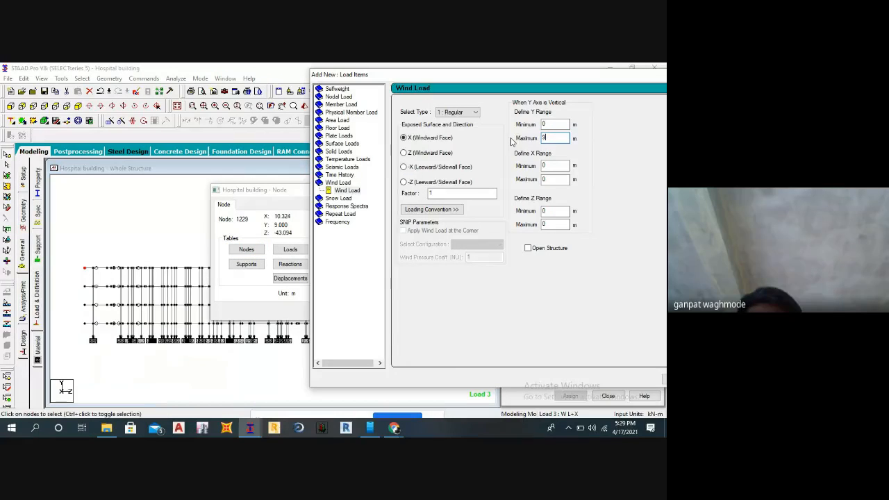
# Accept the auto save and set the wind load's Z range minimum to -43.094 m, matching the end roof node.
pyautogui.moveTo(278, 190)
pyautogui.mouseDown()
pyautogui.moveTo(203, 192)
pyautogui.moveTo(264, 193)
pyautogui.mouseUp()
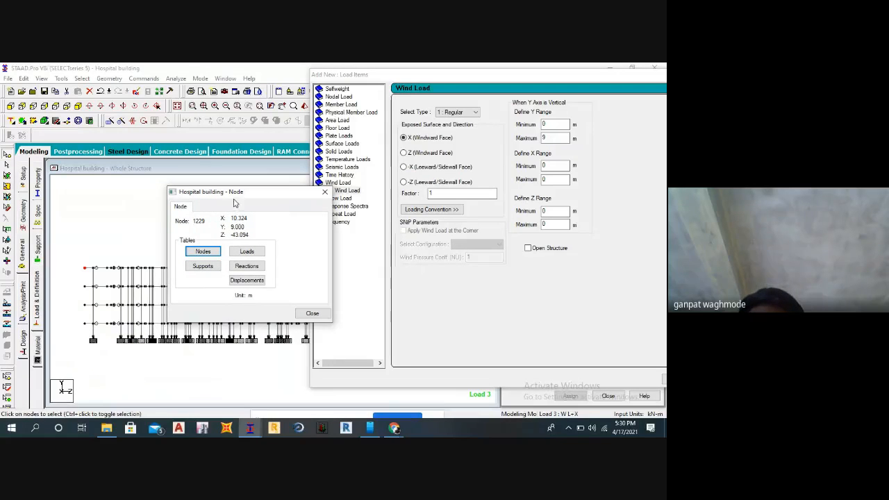
pyautogui.moveTo(253, 197); pyautogui.dragTo(277, 198)
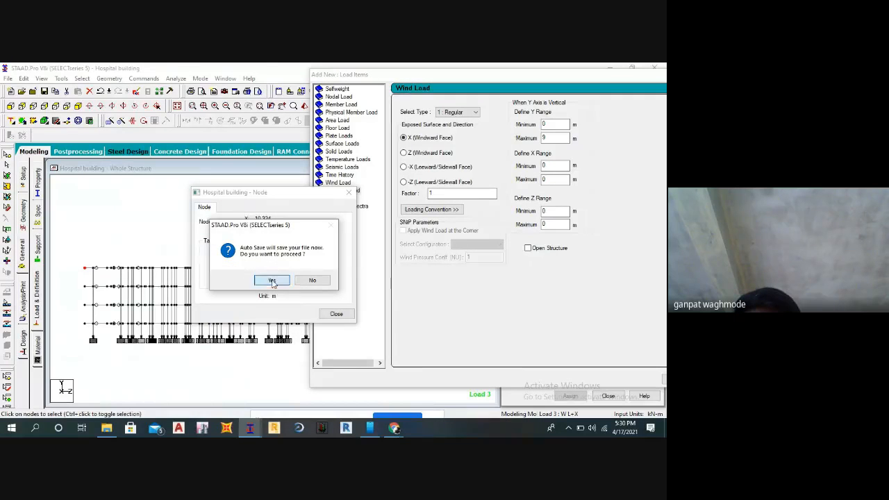
pyautogui.click(272, 280)
pyautogui.click(270, 257)
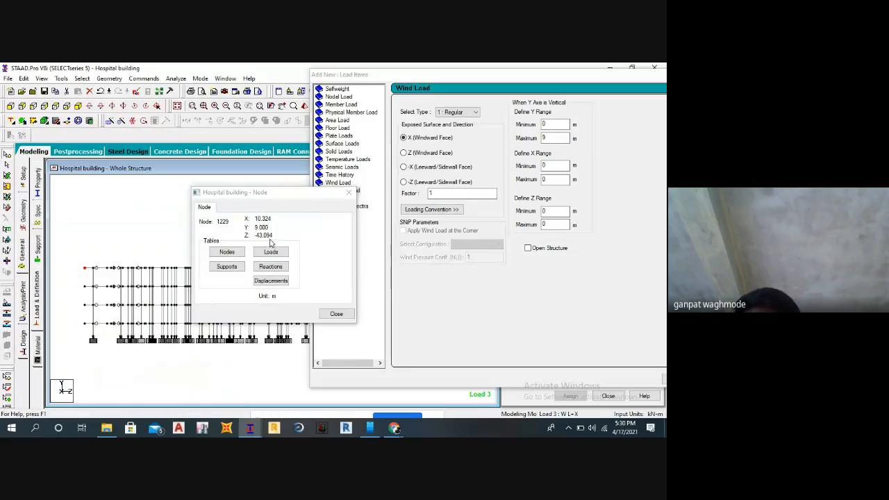
pyautogui.click(552, 210)
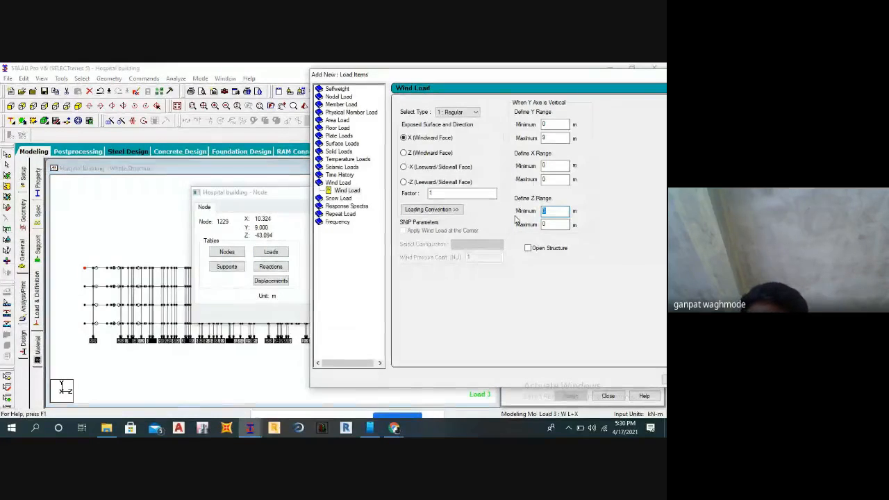
pyautogui.write('-43')
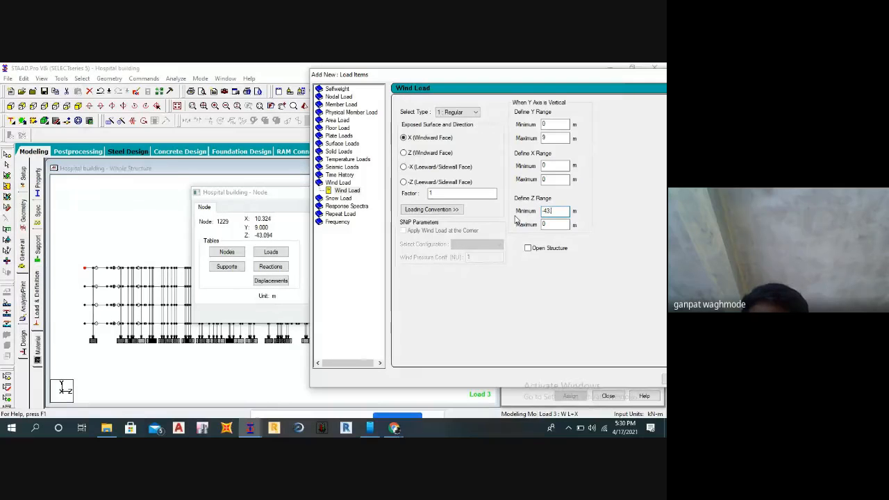
pyautogui.write('.094')
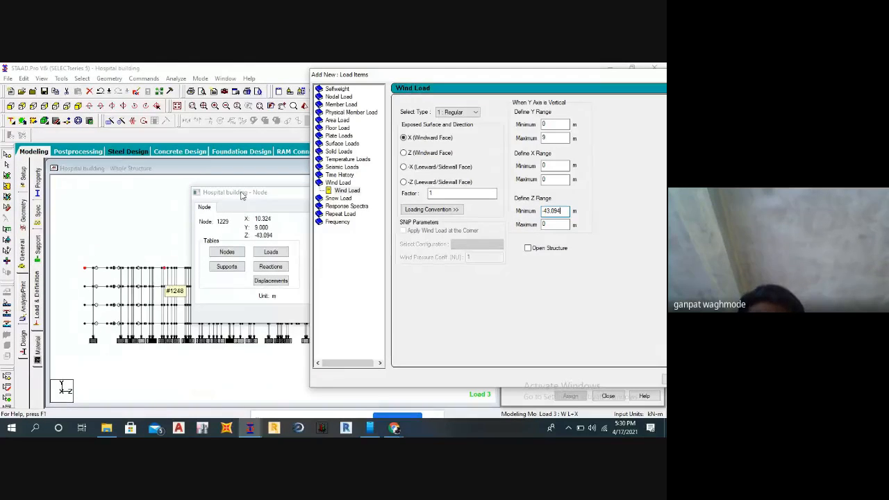
# Look up node 56 at the opposite end of the frame and set the wind load's Z range maximum to -1.336 m.
pyautogui.moveTo(243, 196); pyautogui.dragTo(224, 200)
pyautogui.click(318, 318)
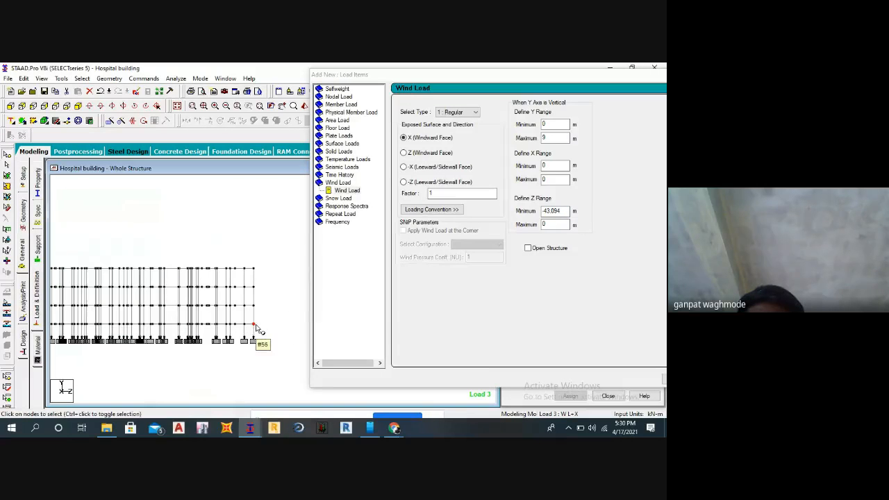
pyautogui.doubleClick(254, 325)
pyautogui.moveTo(324, 190); pyautogui.dragTo(363, 195)
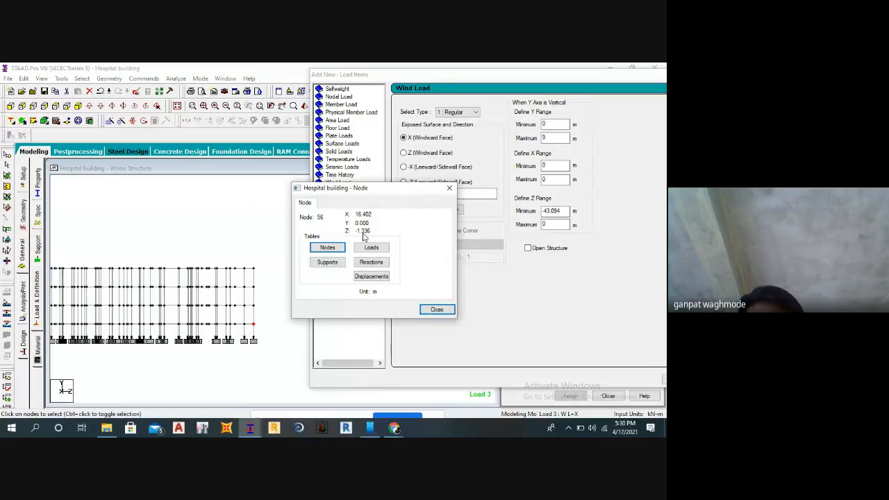
pyautogui.moveTo(562, 224); pyautogui.dragTo(510, 238)
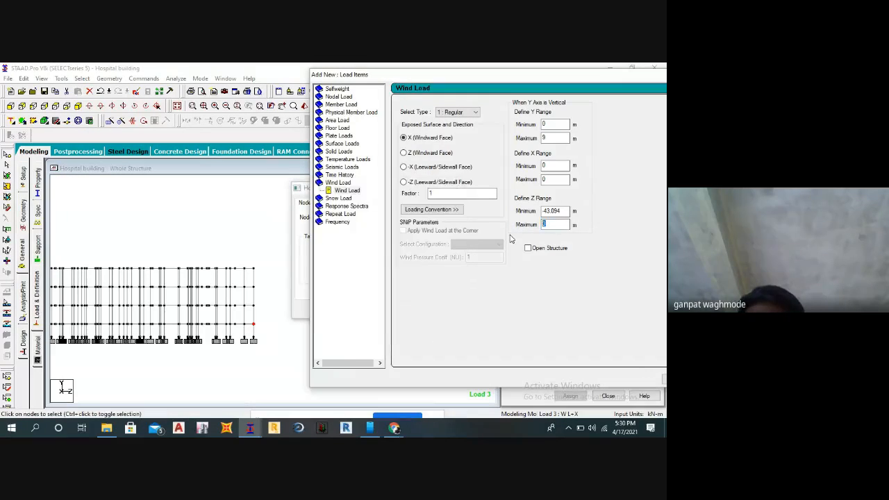
pyautogui.write('-1.336')
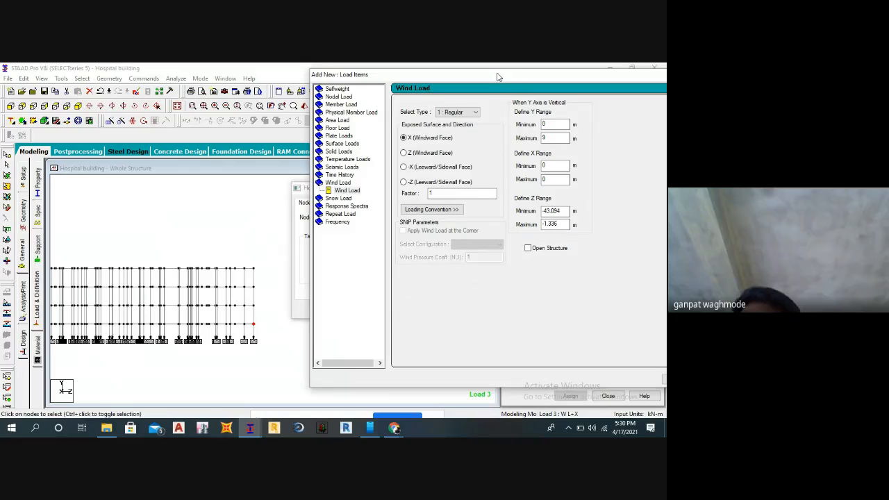
# Add the X windward wind load item to load case W L+X and close the load item and node information dialogs.
pyautogui.moveTo(498, 77); pyautogui.dragTo(351, 80)
pyautogui.click(535, 383)
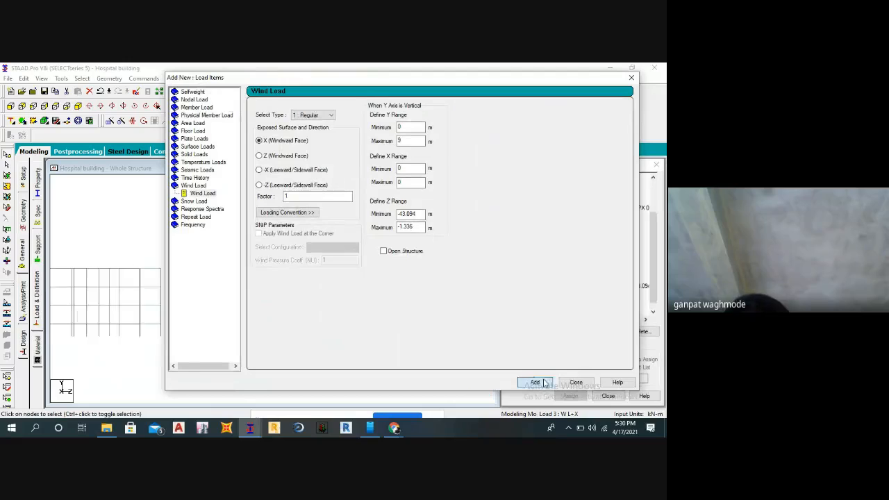
pyautogui.click(575, 382)
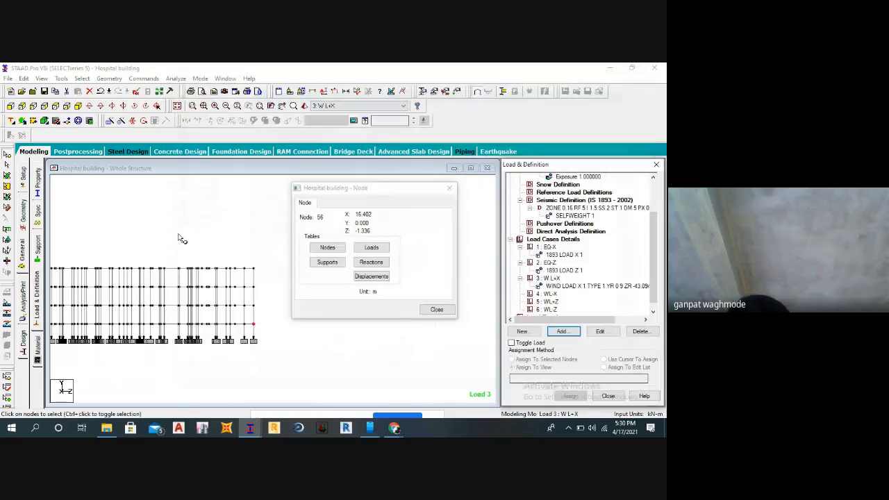
pyautogui.click(428, 311)
# Display the W L+X wind load item on the isometric model and examine the load arrows on the windward face.
pyautogui.click(549, 285)
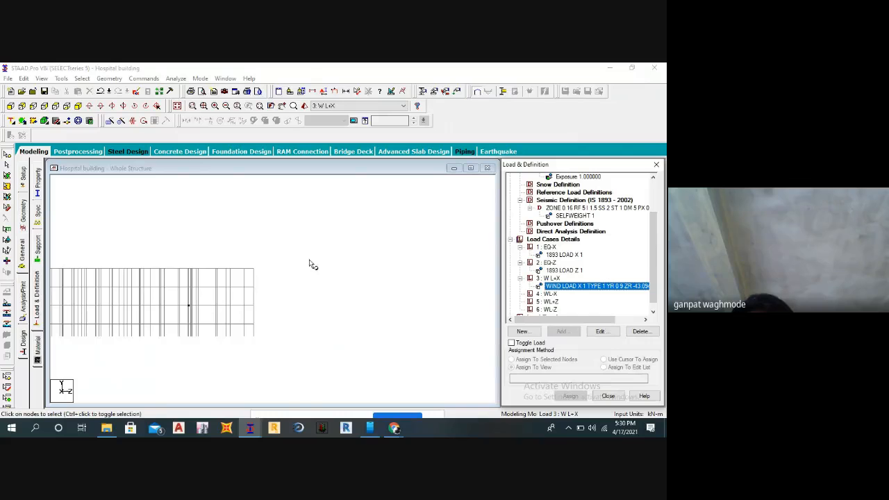
pyautogui.click(143, 122)
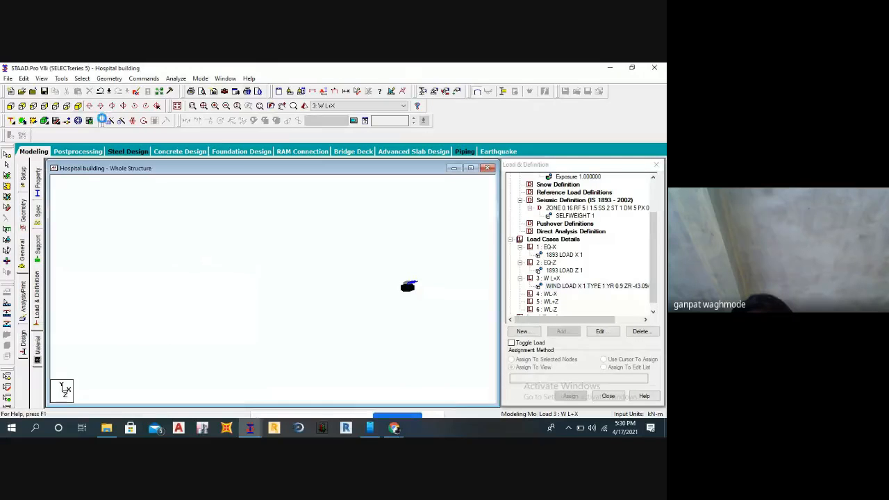
pyautogui.scroll(10, 426, 297)
pyautogui.moveTo(404, 349); pyautogui.dragTo(332, 327, button='middle')
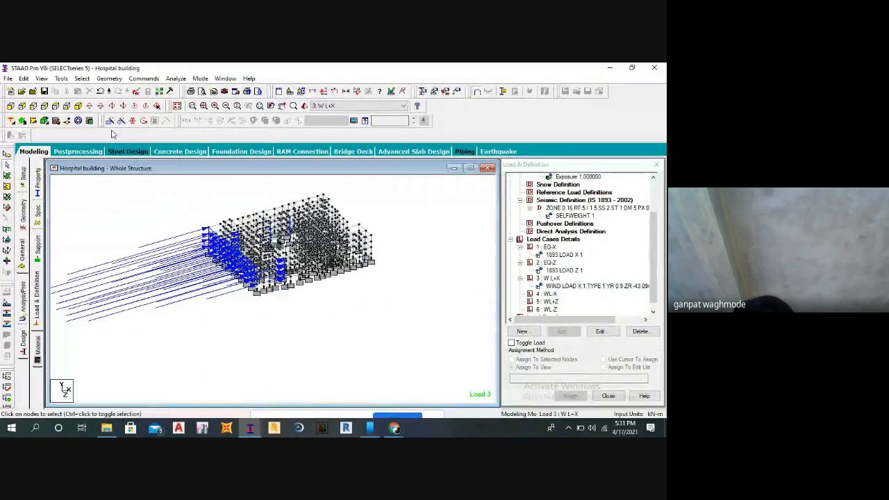
pyautogui.scroll(3, 218, 276)
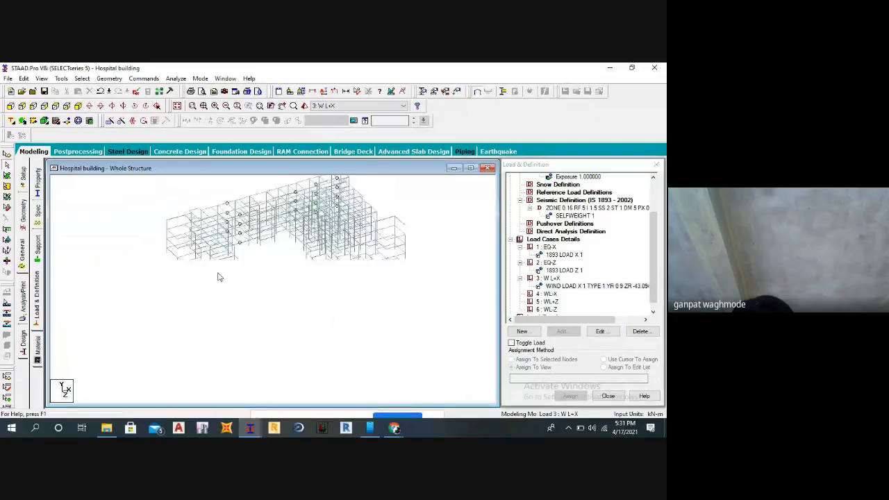
pyautogui.moveTo(209, 328); pyautogui.dragTo(406, 339, button='middle')
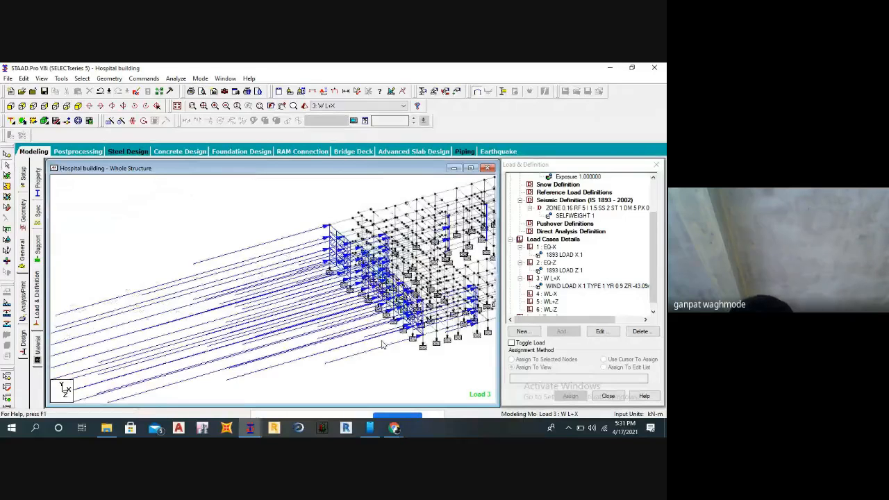
pyautogui.scroll(-1, 364, 342)
pyautogui.moveTo(365, 343); pyautogui.dragTo(307, 320, button='middle')
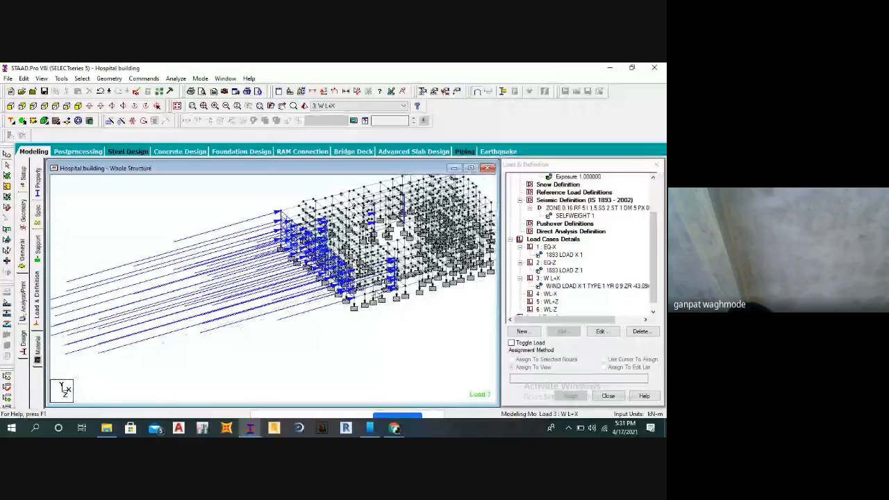
# Start a new wind load item for load case WL-X with type 1 and the -X (Leeward/Sidewall Face) direction.
pyautogui.click(555, 294)
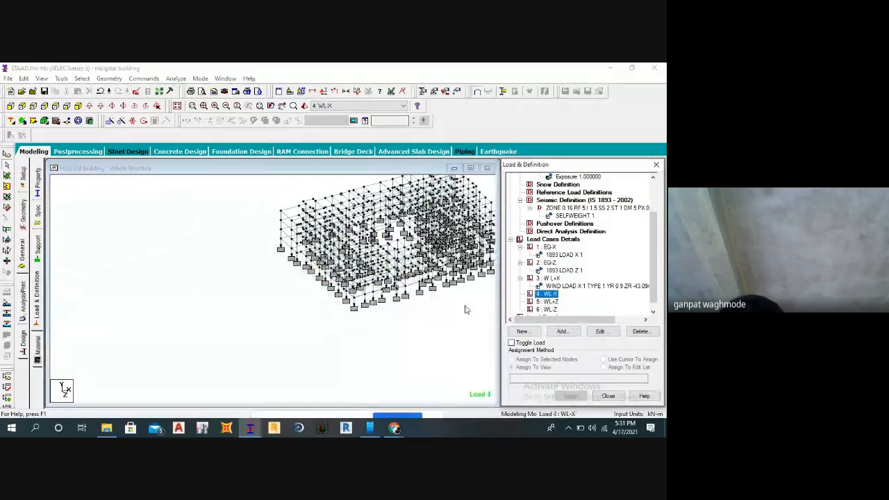
pyautogui.moveTo(467, 310); pyautogui.dragTo(365, 345, button='middle')
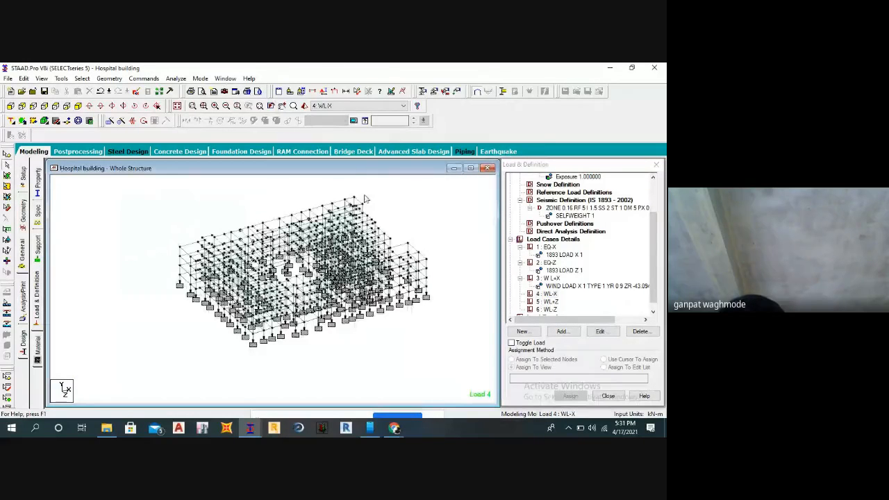
pyautogui.click(552, 301)
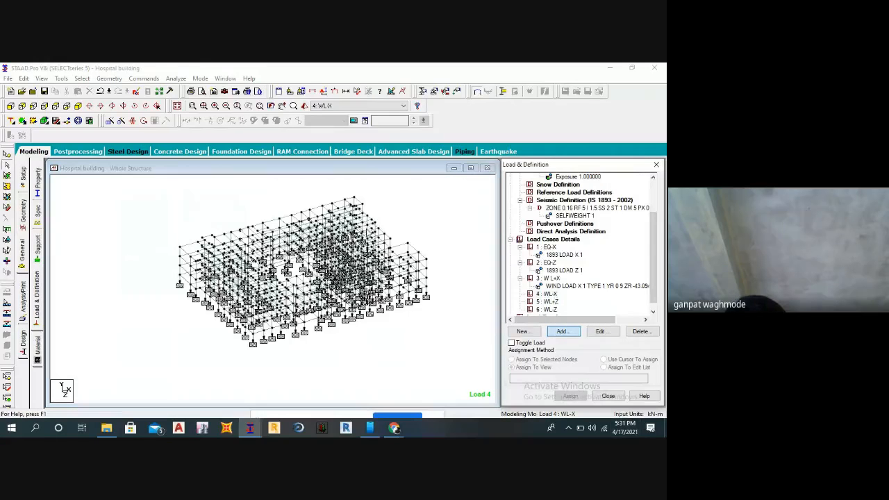
pyautogui.click(563, 331)
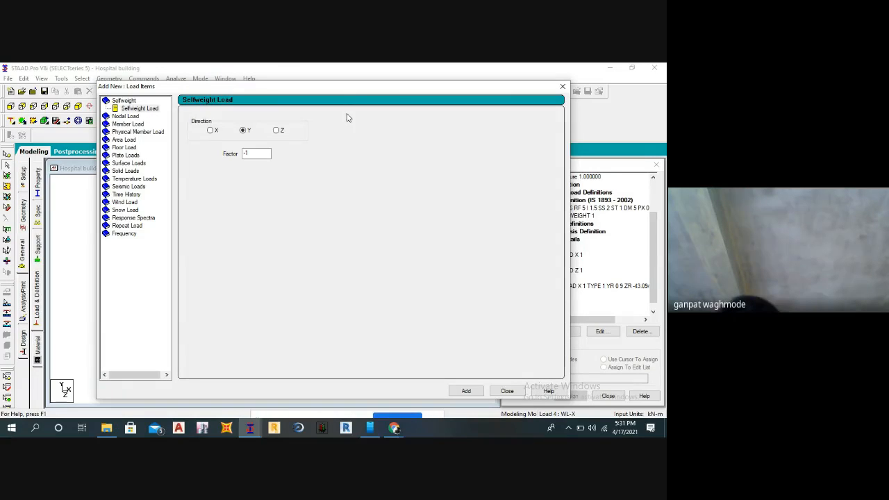
pyautogui.moveTo(298, 86); pyautogui.dragTo(299, 109)
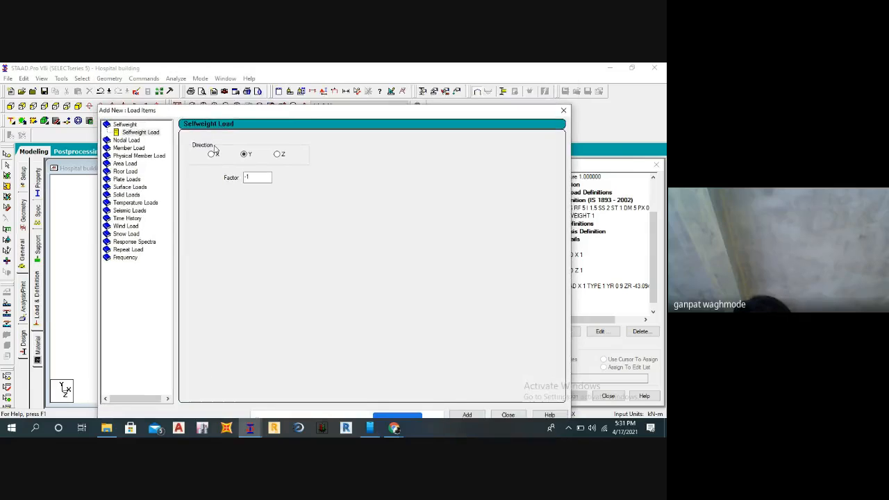
pyautogui.click(122, 226)
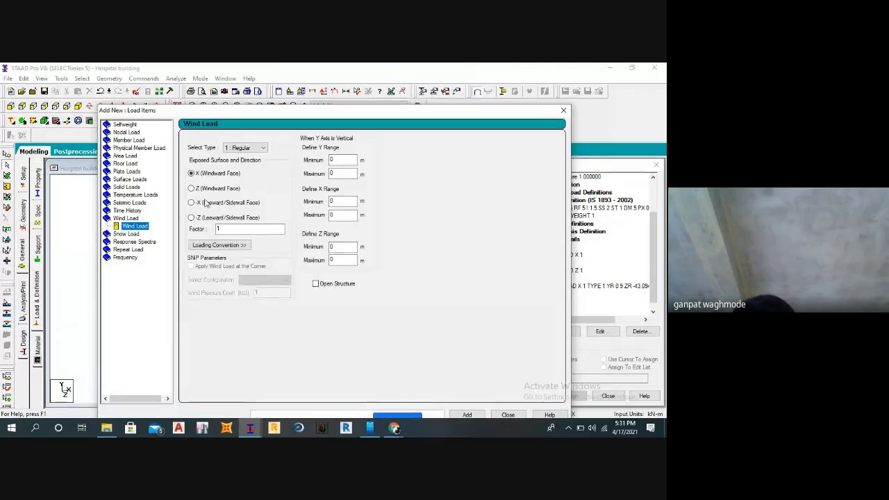
pyautogui.moveTo(229, 120); pyautogui.dragTo(314, 124)
pyautogui.click(277, 208)
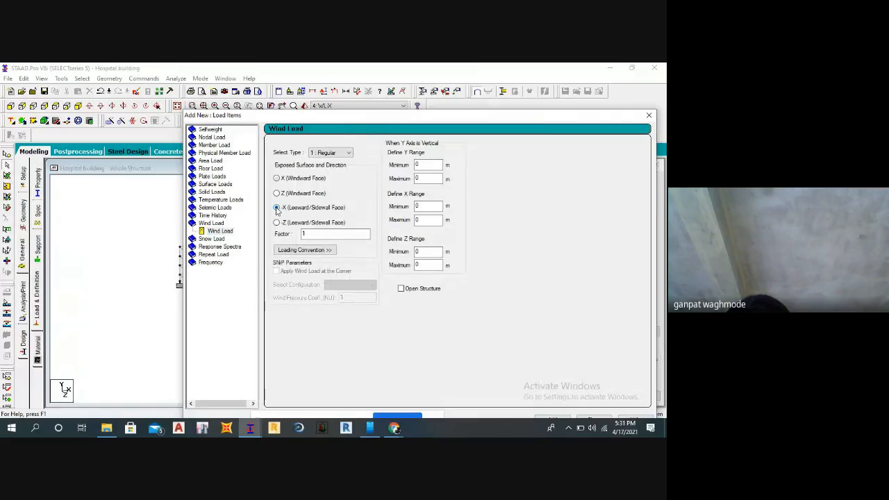
# Show the frame in side view beside the load item settings and set the wind load's Y range maximum to 9 m.
pyautogui.doubleClick(417, 165)
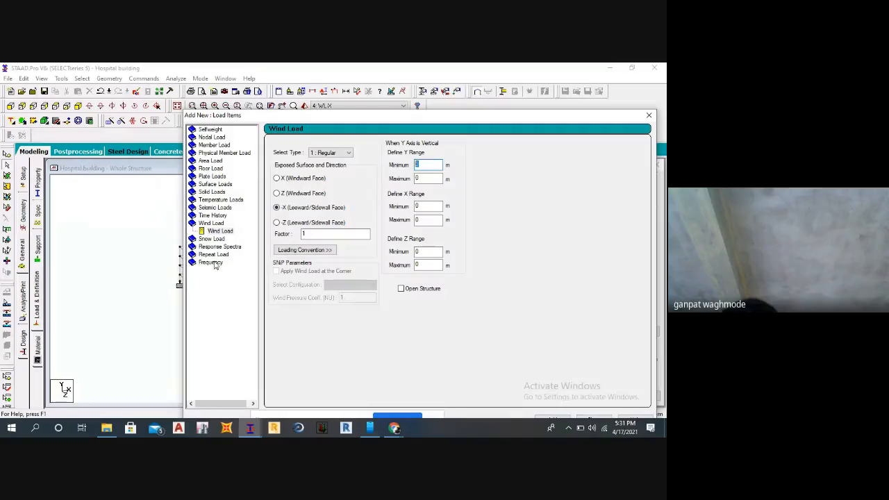
pyautogui.moveTo(384, 118); pyautogui.dragTo(492, 72)
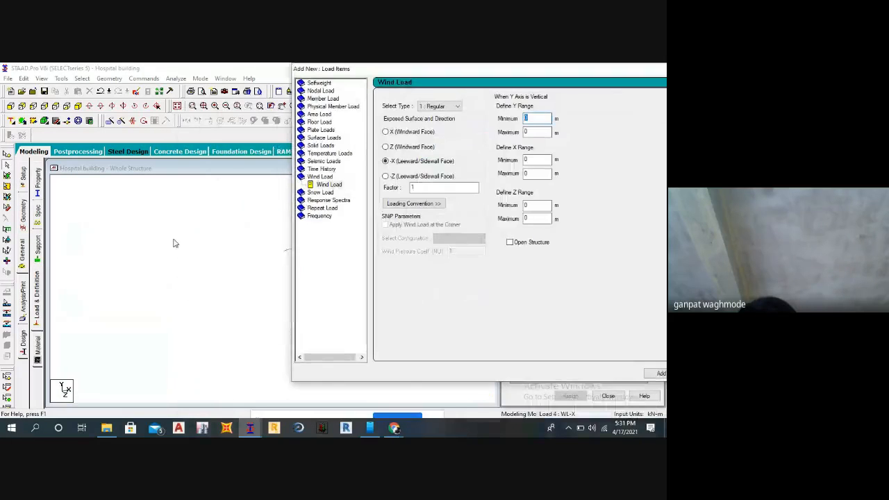
pyautogui.click(36, 105)
pyautogui.scroll(-4, 119, 326)
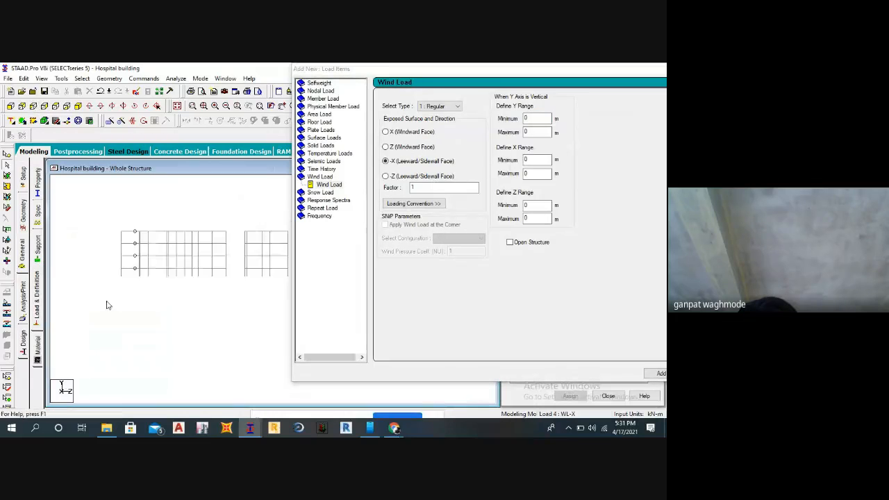
pyautogui.scroll(3, 132, 305)
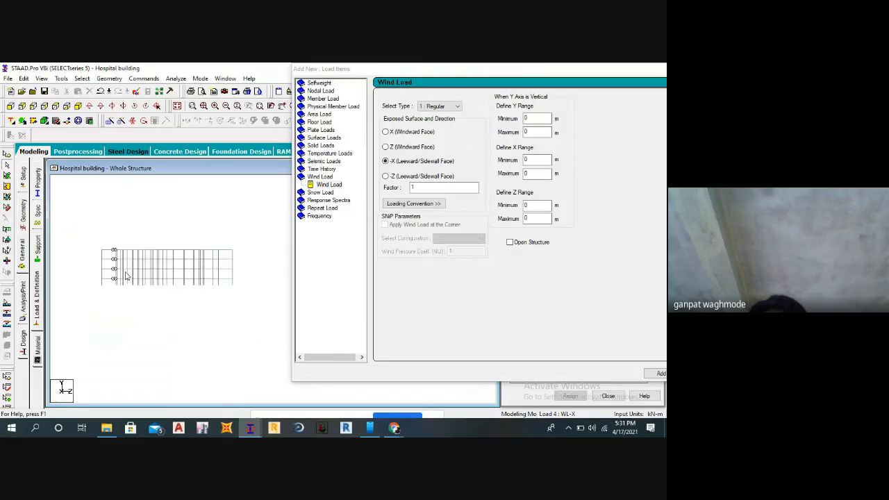
pyautogui.click(531, 132)
pyautogui.press('BackSpace')
pyautogui.write('9')
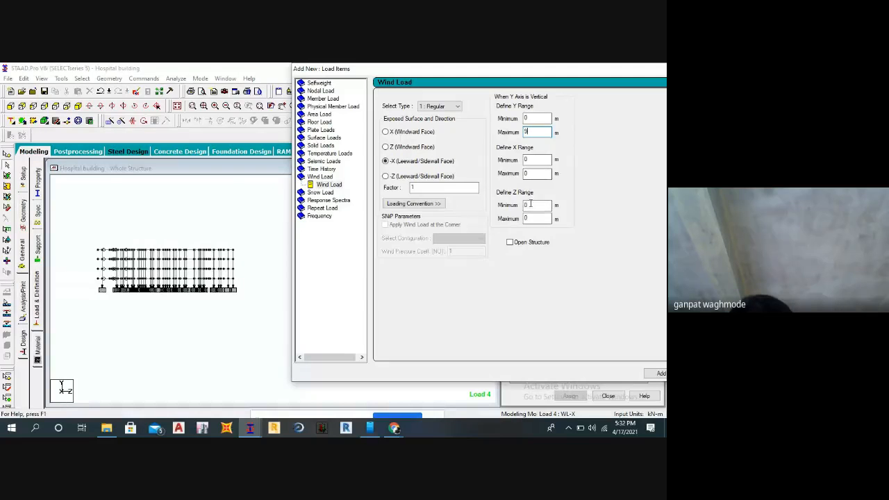
# Look up node 228 at the outer end of the frame's lowest beam level and set the Z range minimum to -43.094 m.
pyautogui.moveTo(533, 206); pyautogui.dragTo(514, 210)
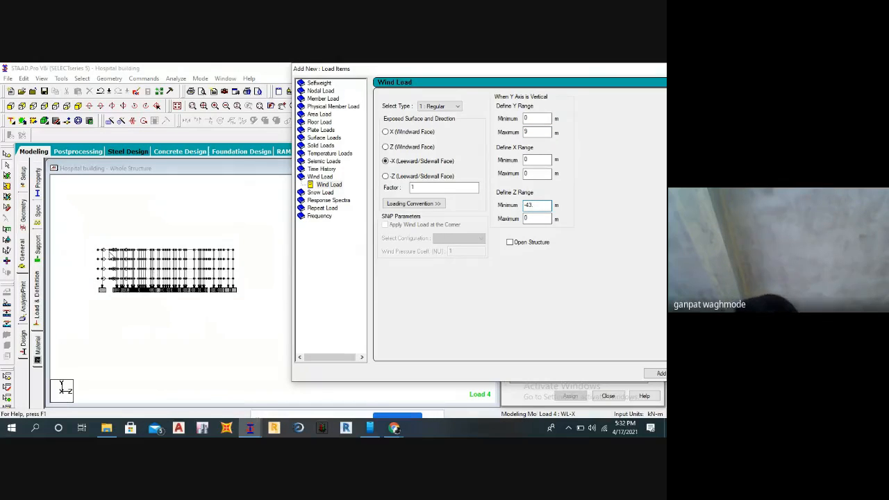
pyautogui.scroll(3, 167, 267)
pyautogui.moveTo(198, 258); pyautogui.dragTo(135, 254, button='middle')
pyautogui.scroll(-5, 111, 261)
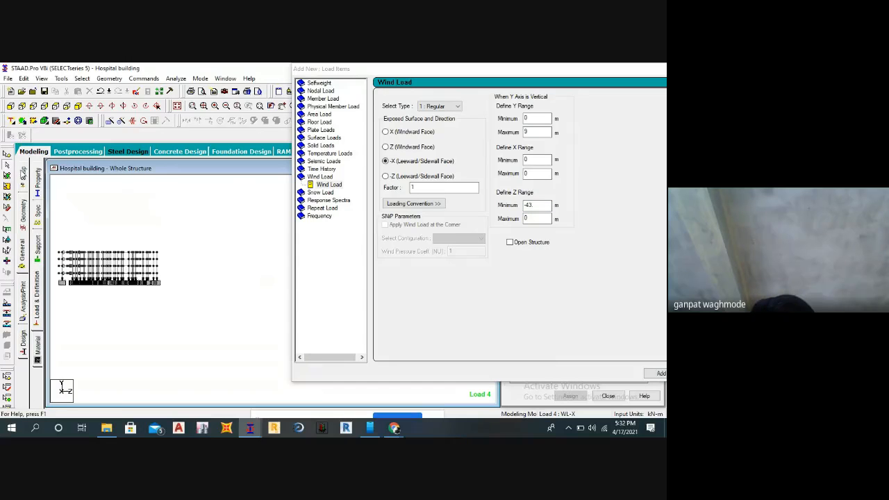
pyautogui.scroll(2, 142, 287)
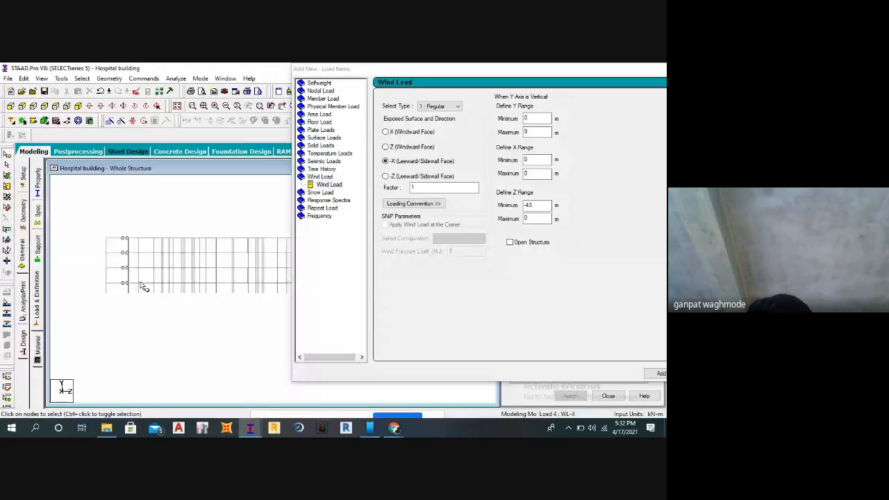
pyautogui.scroll(2, 140, 283)
pyautogui.moveTo(140, 284); pyautogui.dragTo(211, 304, button='middle')
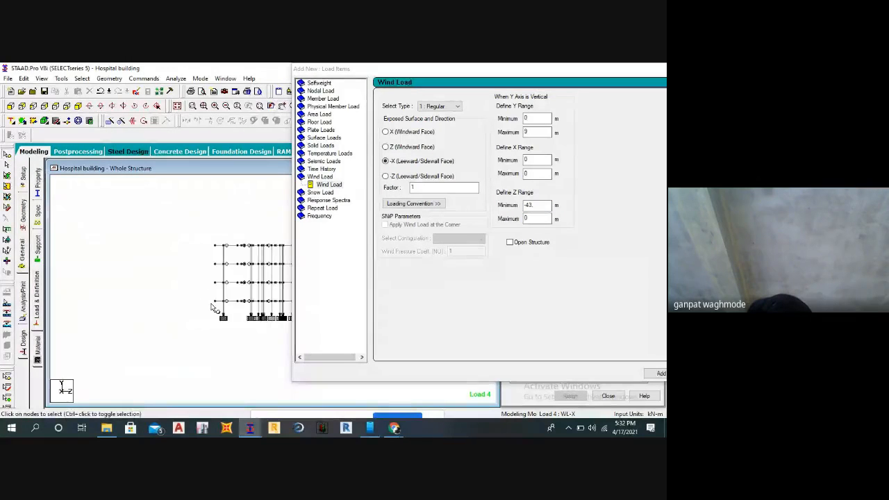
pyautogui.doubleClick(215, 303)
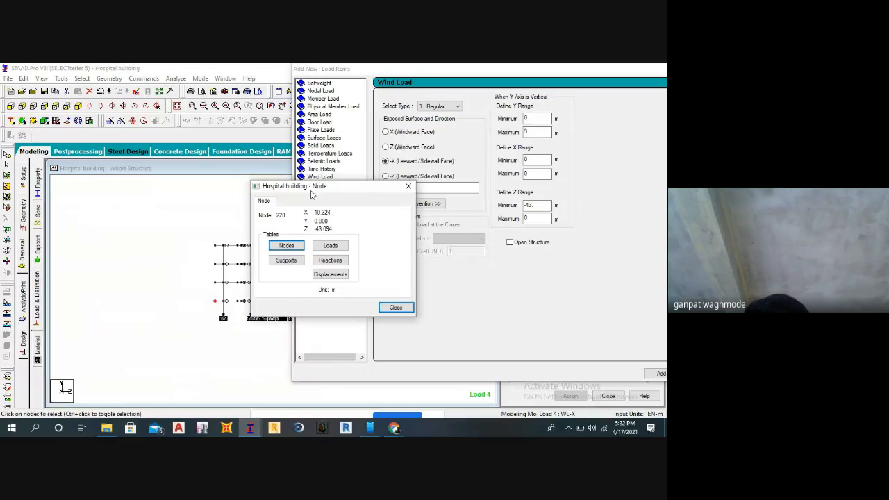
pyautogui.click(545, 208)
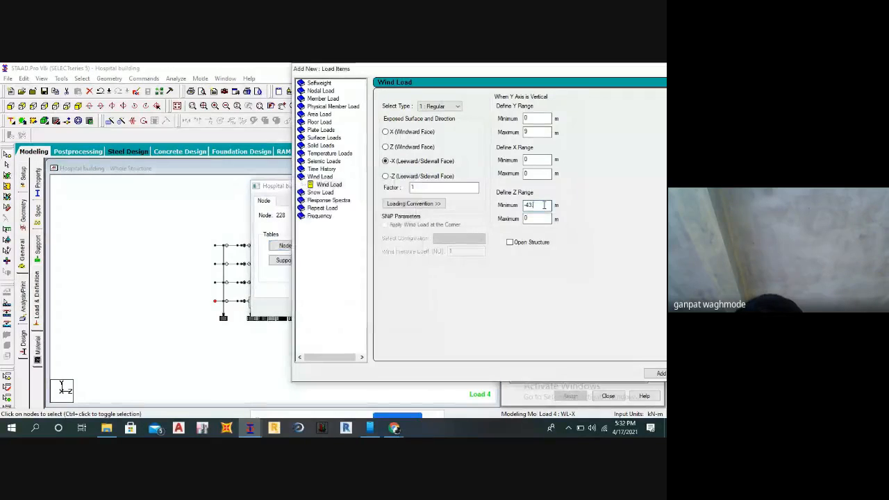
pyautogui.write('094')
# Enter the Z range maximum, add the -X wind load item to load case WL-X and close the load items dialog.
pyautogui.press('Tab')
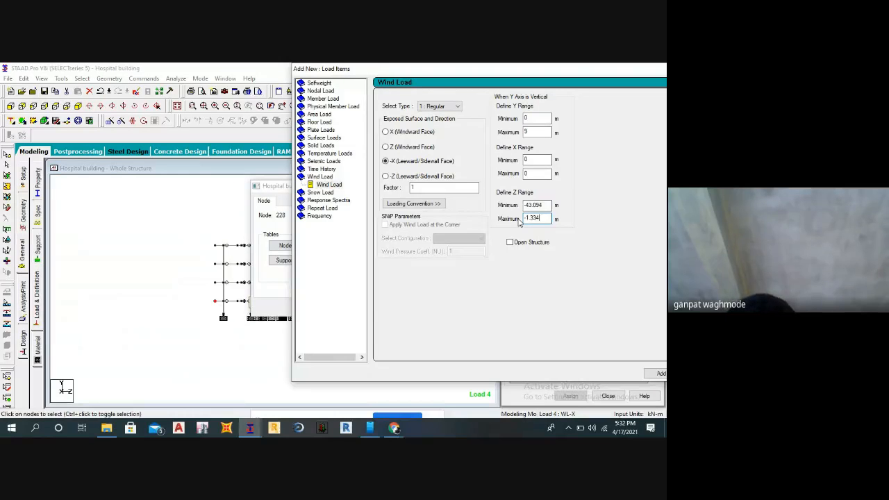
pyautogui.moveTo(465, 79); pyautogui.dragTo(230, 102)
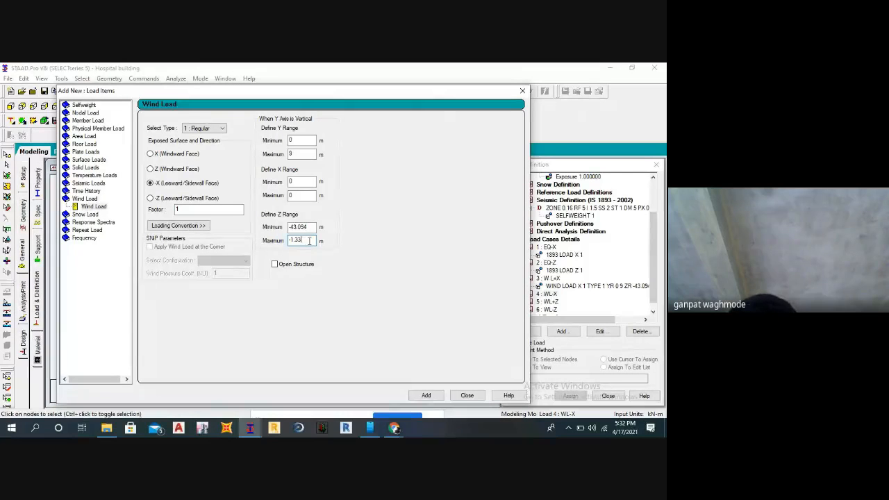
pyautogui.click(425, 394)
pyautogui.click(467, 395)
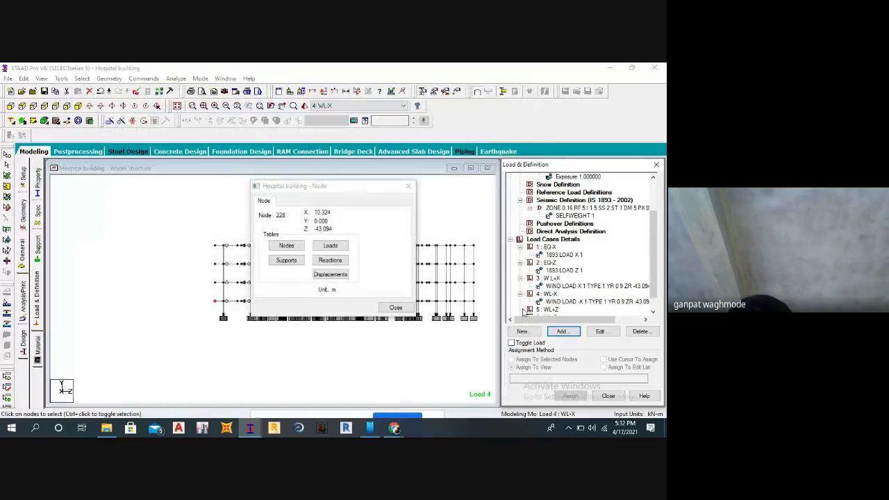
# Display the WL-X wind load item on the isometric model and examine the load arrows on the leeward face.
pyautogui.click(559, 302)
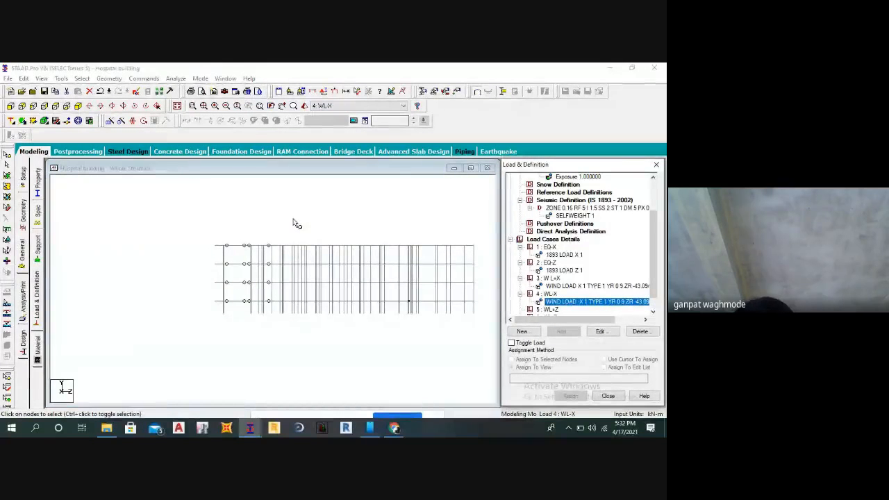
pyautogui.click(81, 107)
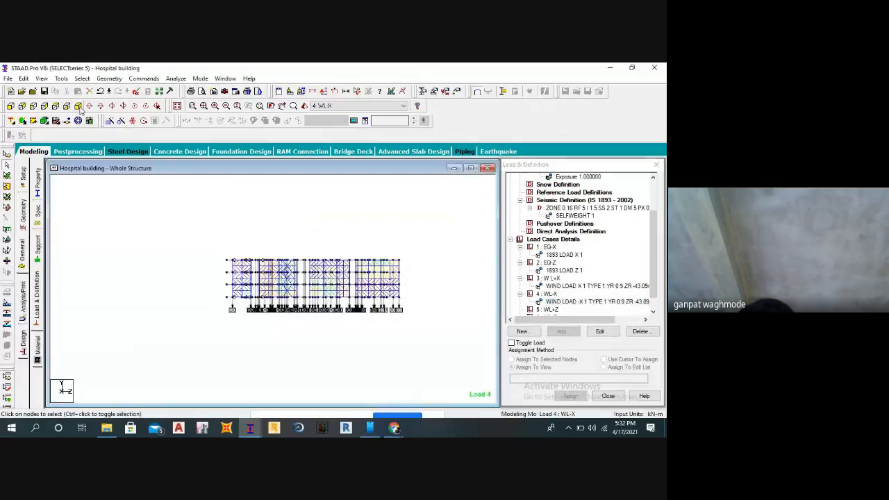
pyautogui.press('Right')
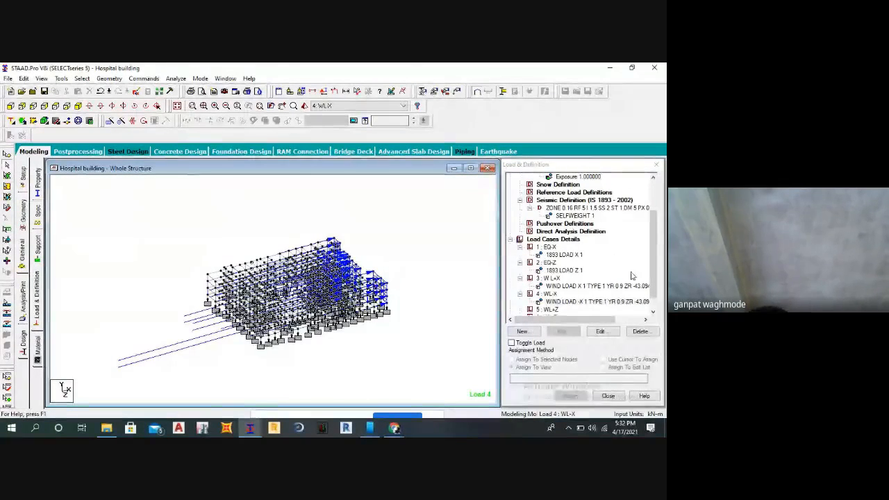
pyautogui.scroll(-1, 559, 295)
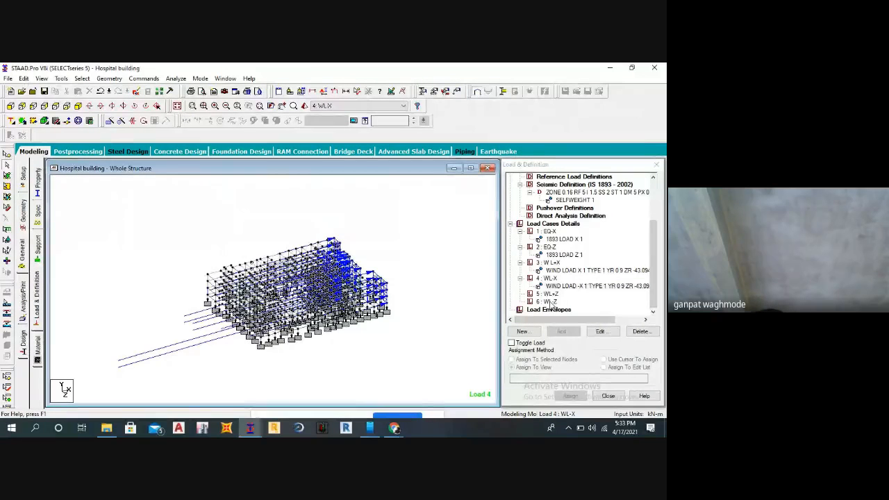
pyautogui.moveTo(409, 303); pyautogui.dragTo(391, 313, button='middle')
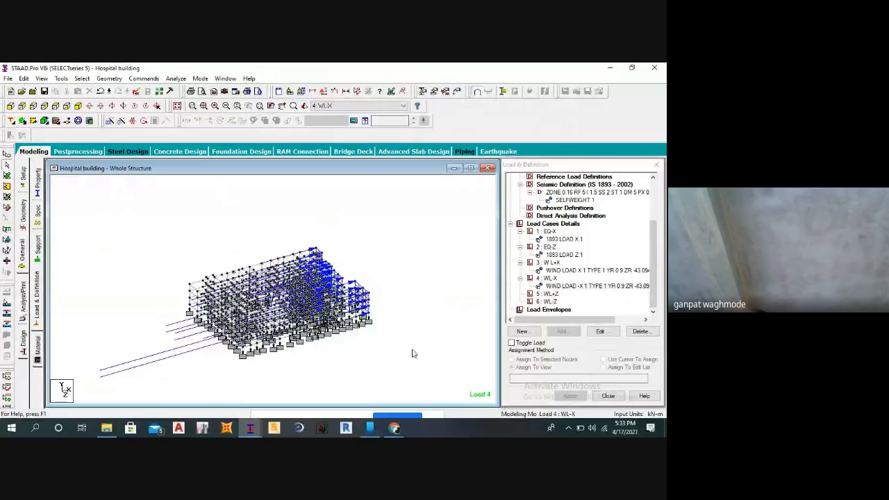
pyautogui.scroll(2, 377, 306)
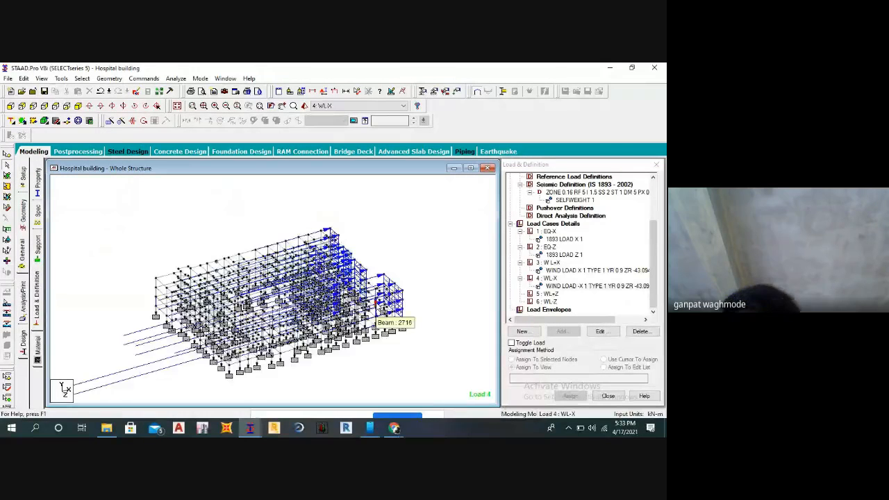
pyautogui.scroll(2, 421, 309)
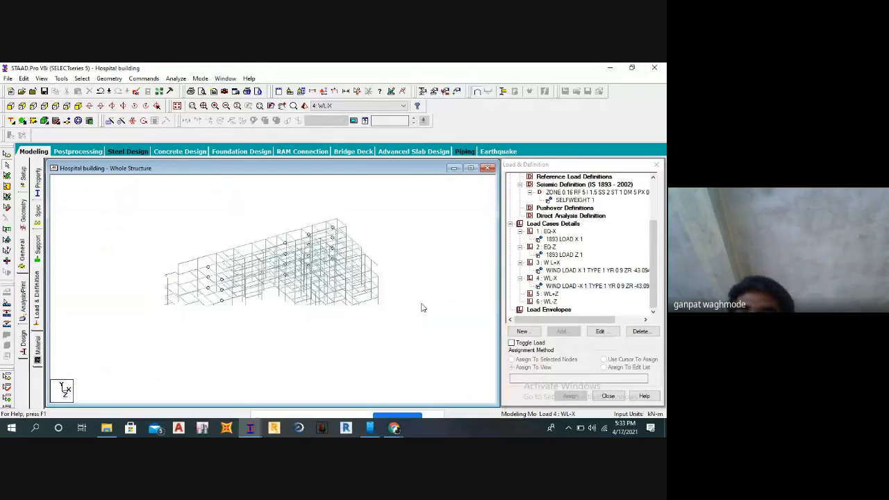
# Add primary load case 7 with loading type Dead and the title D L, then close the load case dialog.
pyautogui.click(566, 224)
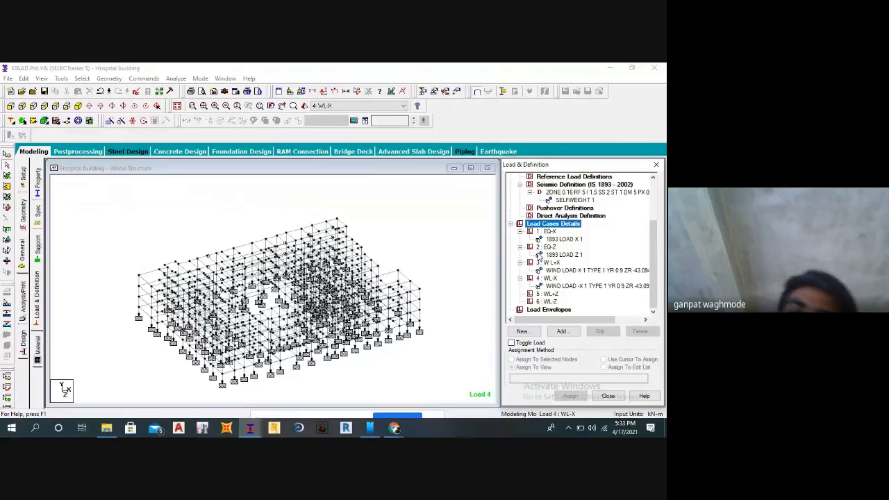
pyautogui.moveTo(362, 259); pyautogui.dragTo(389, 255, button='middle')
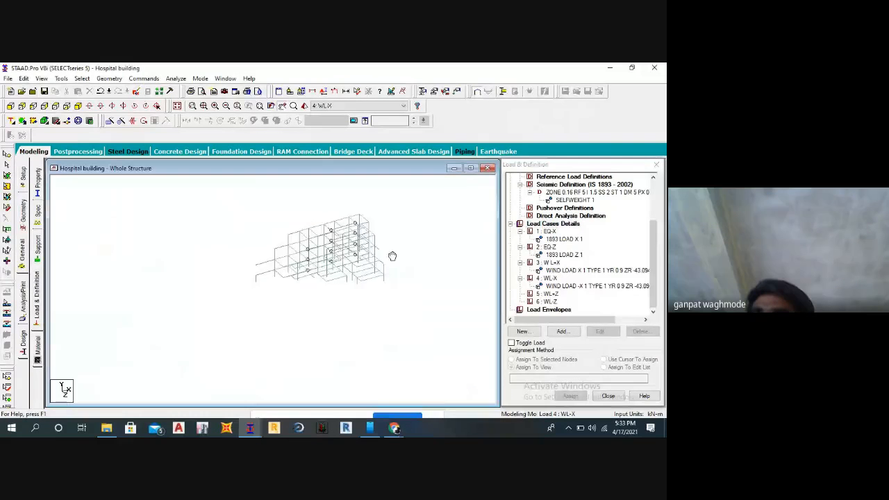
pyautogui.click(538, 226)
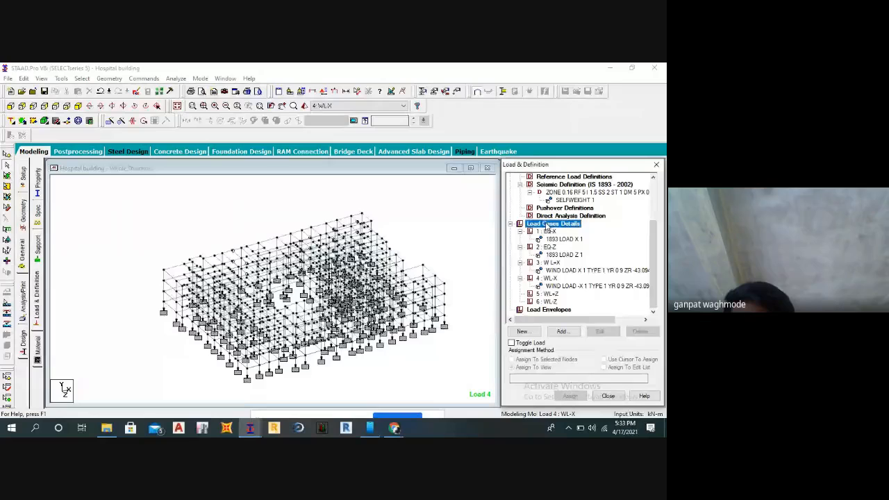
pyautogui.click(561, 332)
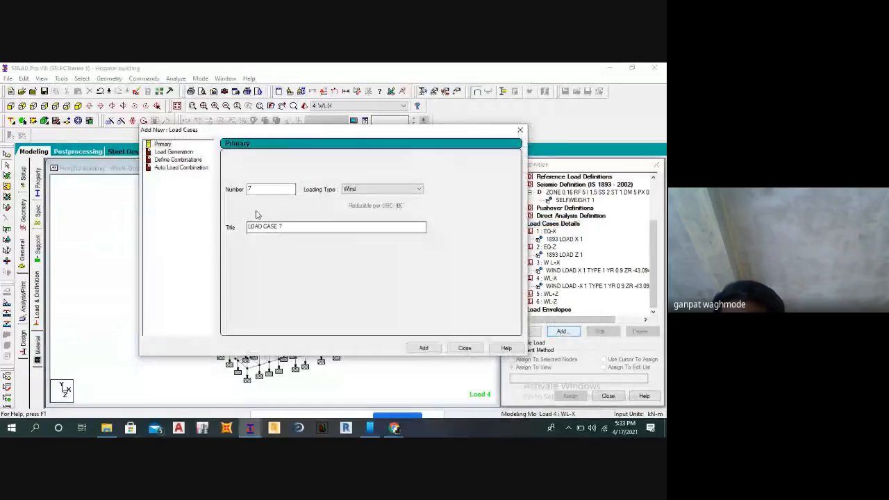
pyautogui.click(356, 191)
pyautogui.click(351, 197)
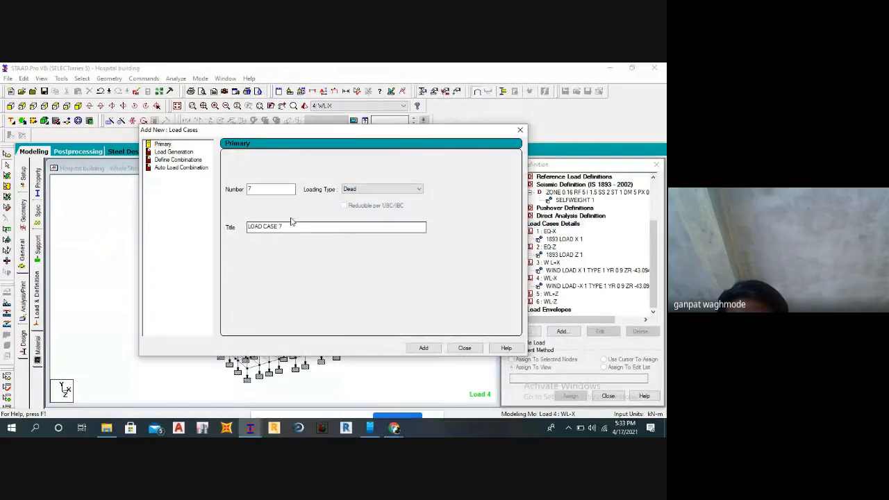
pyautogui.moveTo(287, 227); pyautogui.dragTo(230, 228)
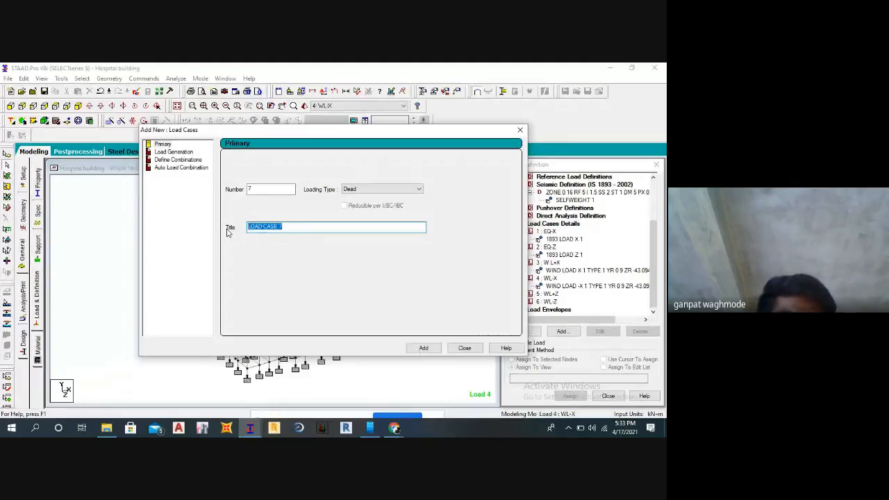
pyautogui.write('d')
pyautogui.press('BackSpace')
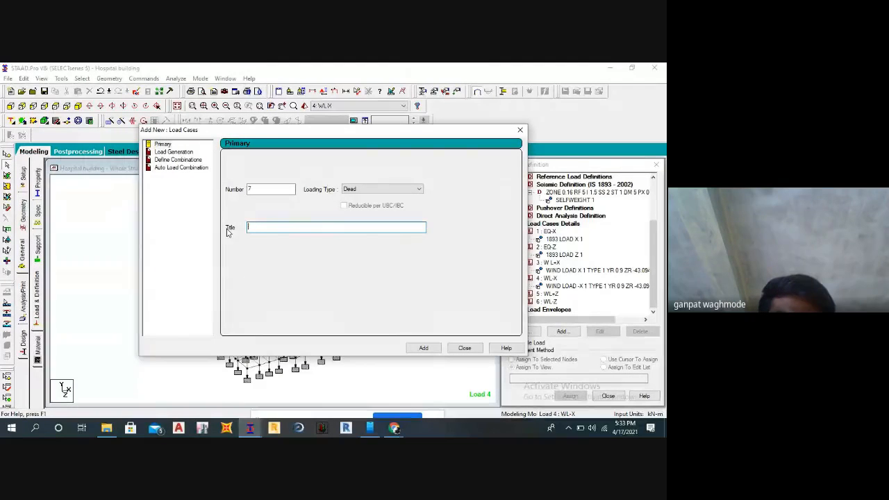
pyautogui.write('D L')
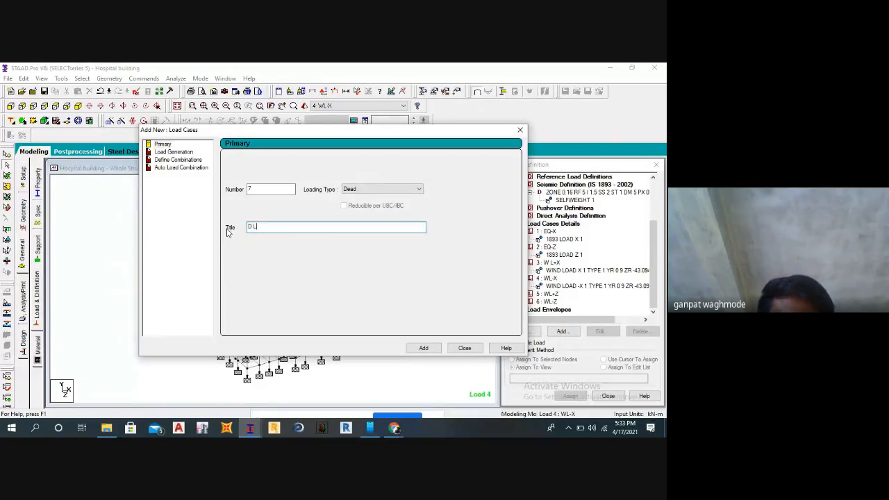
pyautogui.click(424, 348)
pyautogui.click(465, 348)
# Add a selfweight load in the Y direction with factor -1 to load case D L.
pyautogui.scroll(-1, 565, 298)
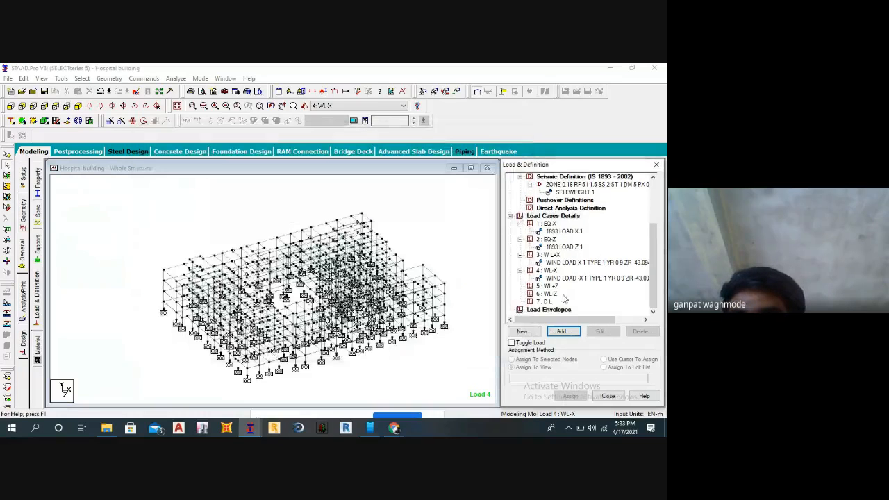
pyautogui.click(554, 302)
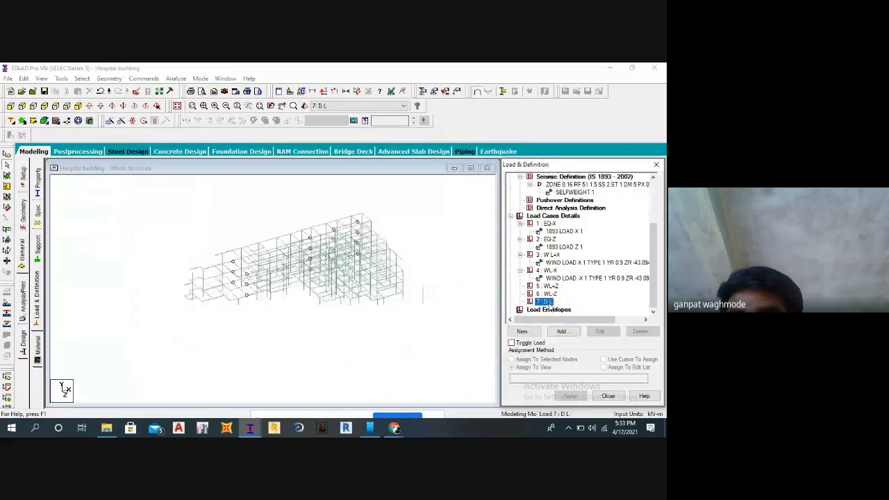
pyautogui.click(561, 332)
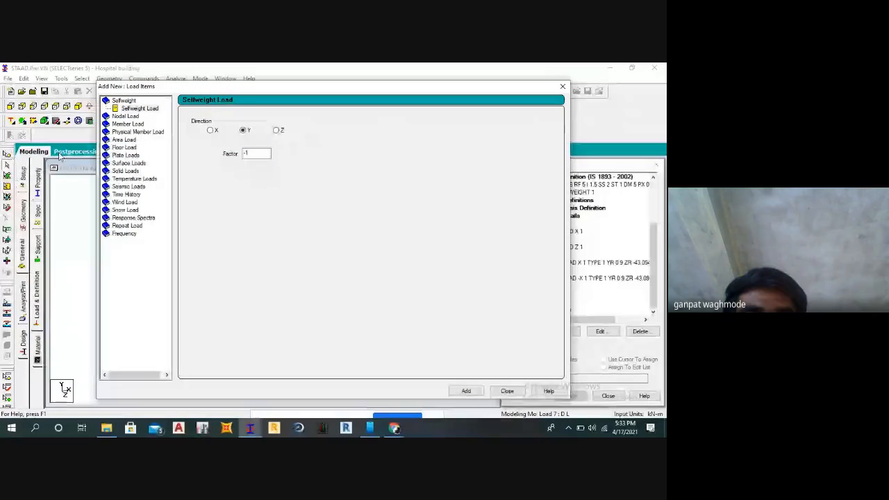
pyautogui.click(147, 109)
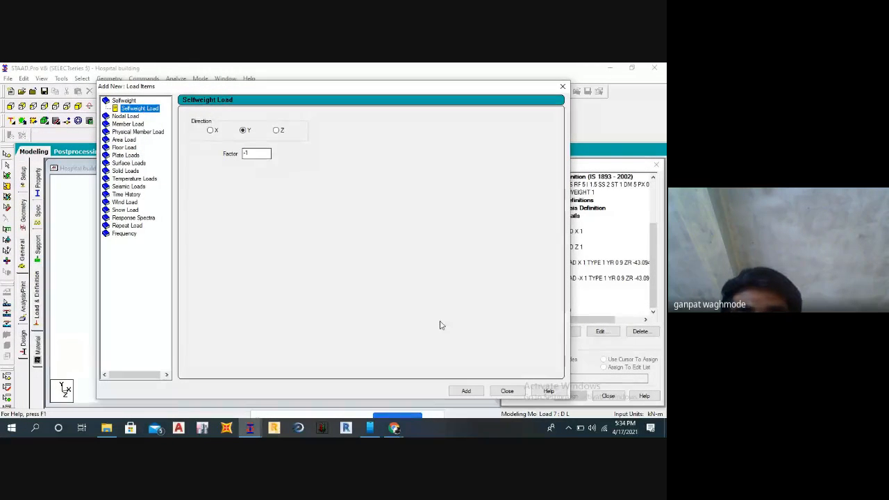
pyautogui.click(466, 391)
pyautogui.click(495, 391)
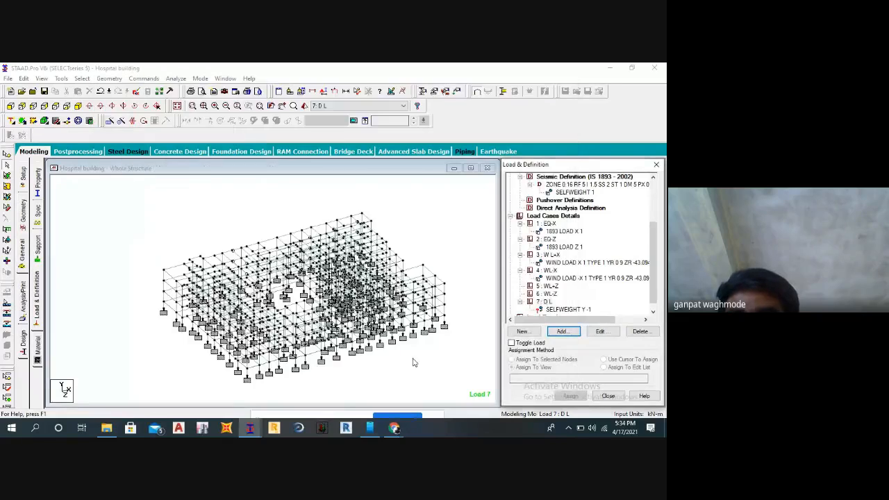
# Open the uniform force member load settings for load case D L and reposition the dialog so it is fully visible.
pyautogui.click(564, 331)
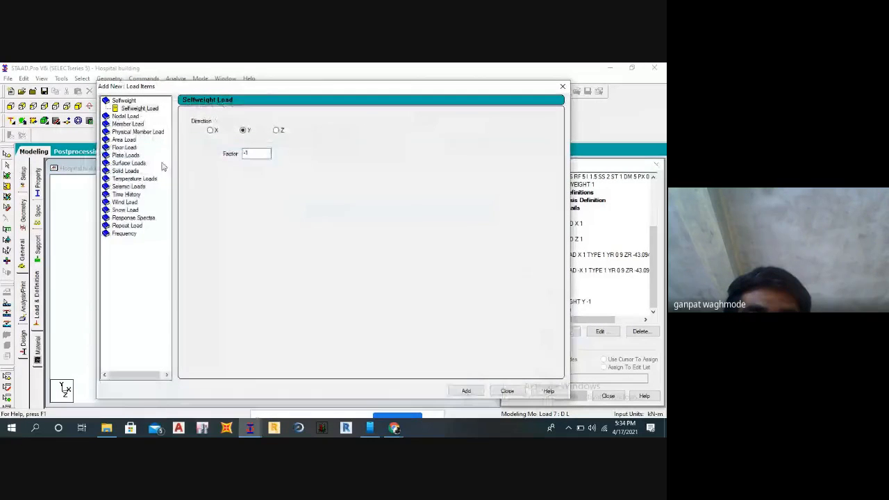
pyautogui.moveTo(174, 94); pyautogui.dragTo(298, 92)
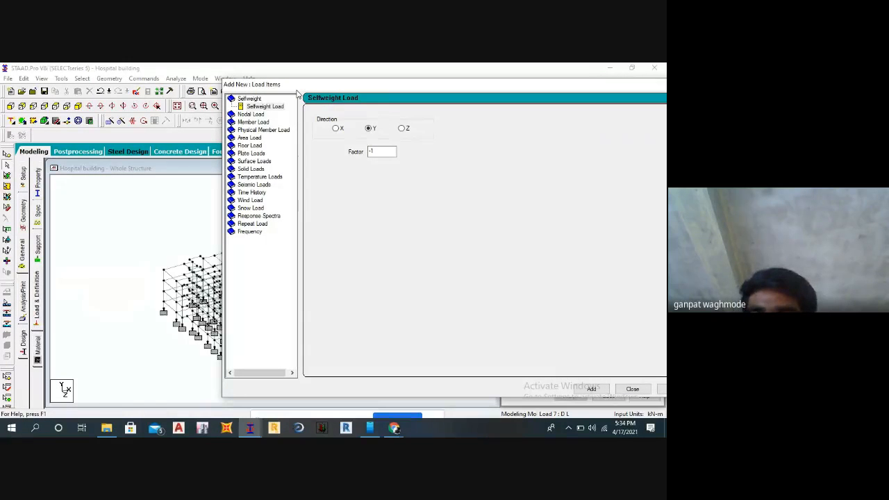
pyautogui.click(250, 122)
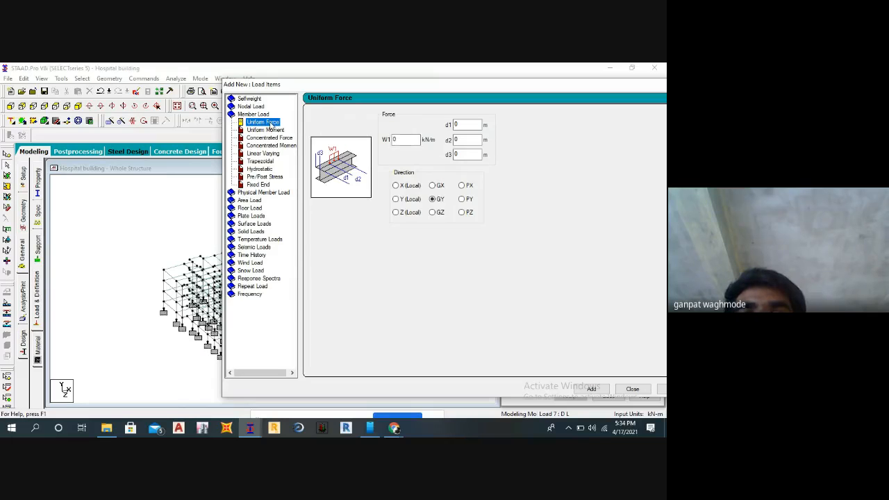
pyautogui.moveTo(307, 86); pyautogui.dragTo(248, 97)
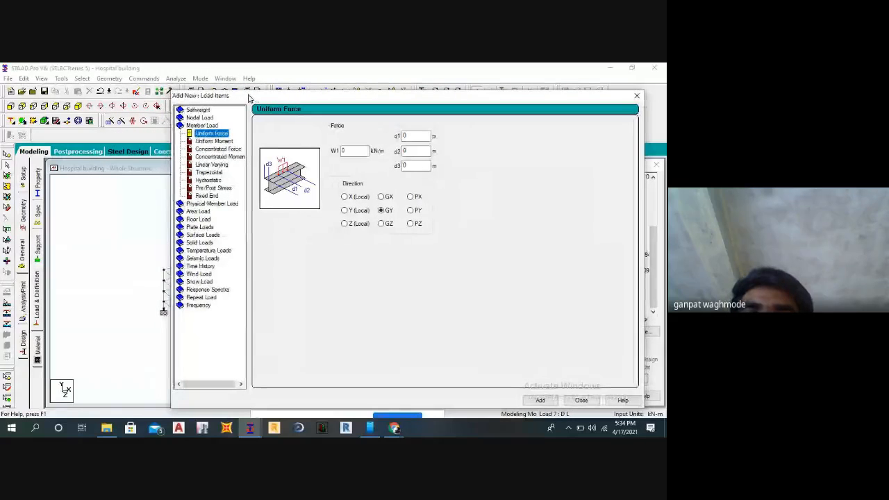
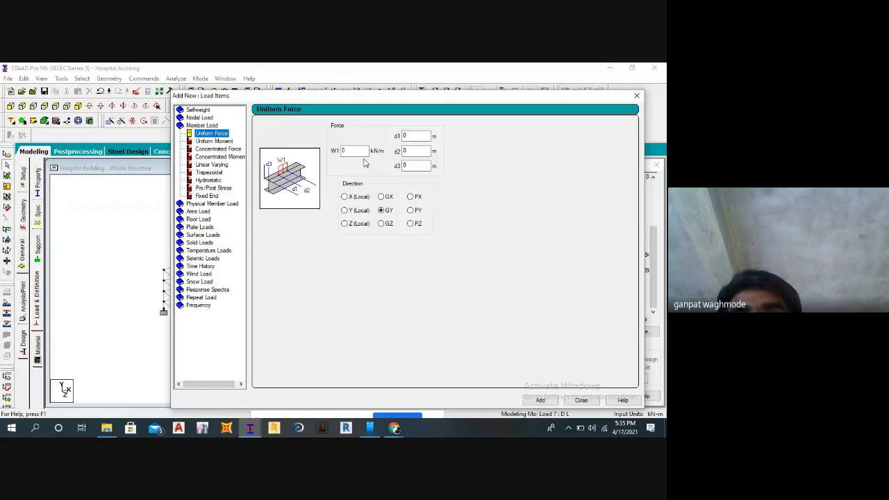
# Accept the auto save request and save the modified structure.
pyautogui.click(368, 153)
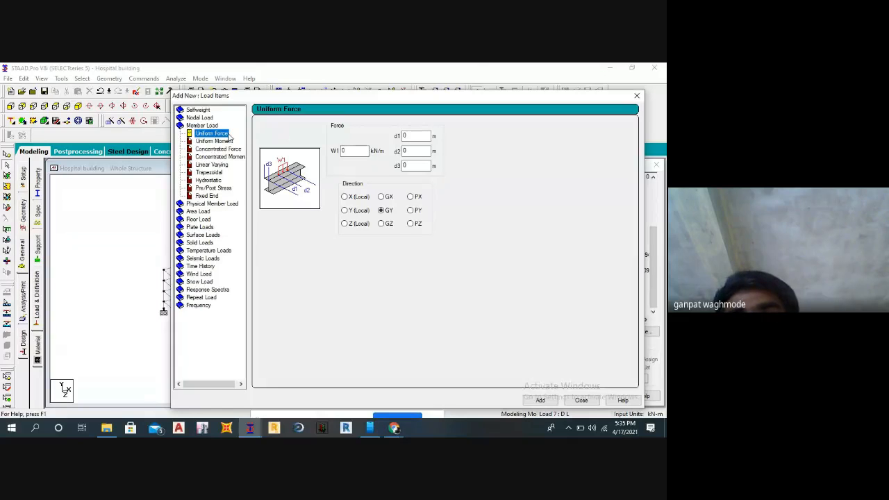
pyautogui.doubleClick(346, 151)
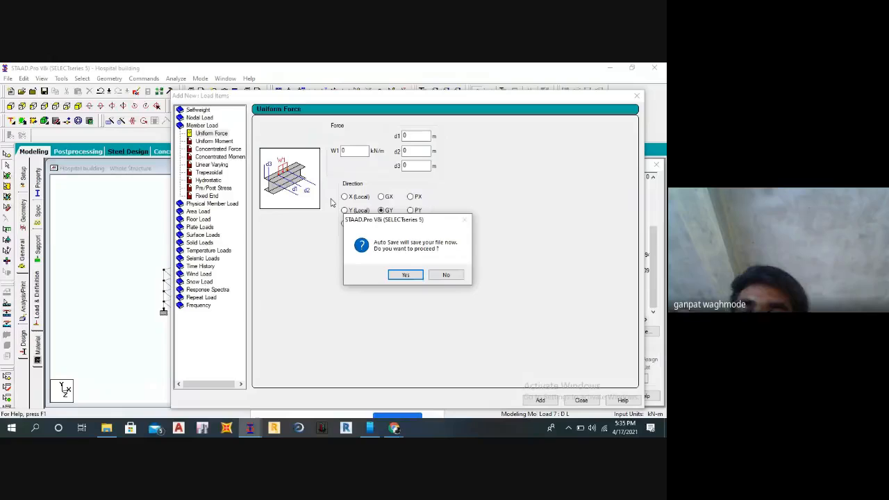
pyautogui.click(405, 274)
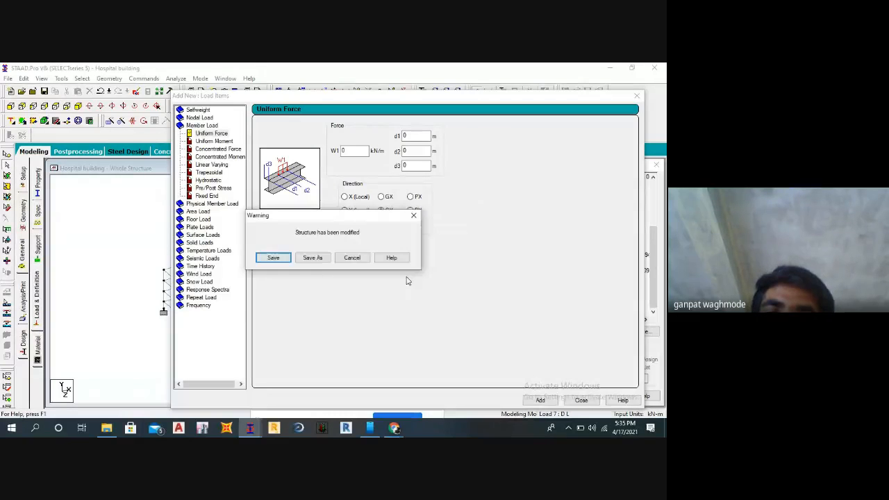
pyautogui.click(274, 257)
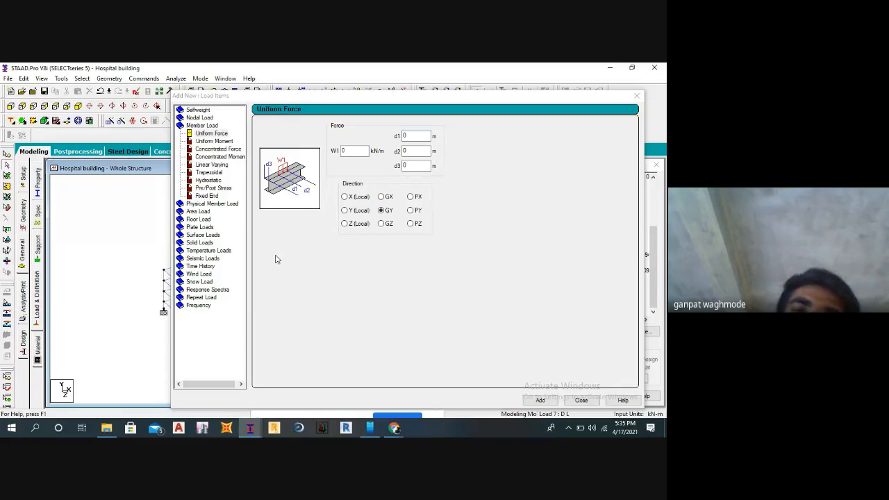
# Add a uniform member force of -11.5 kN/m in the GY direction to load case D L and close the load dialog.
pyautogui.doubleClick(352, 153)
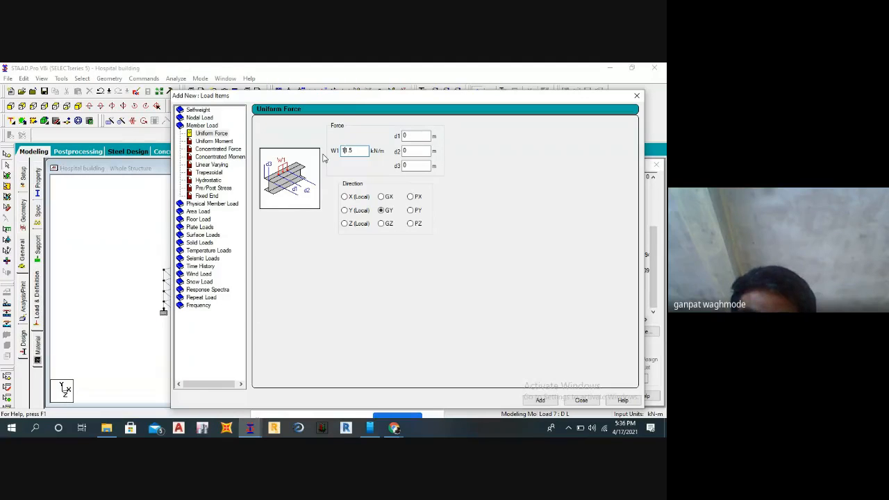
pyautogui.write('-')
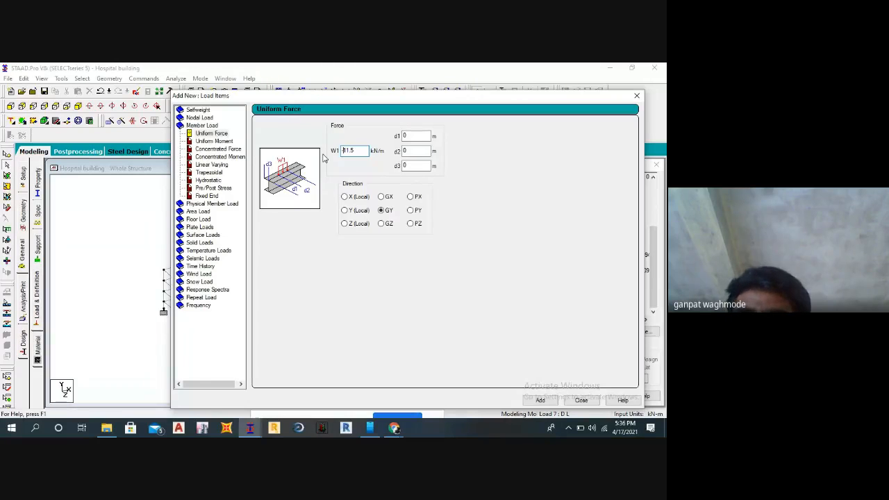
pyautogui.press('BackSpace')
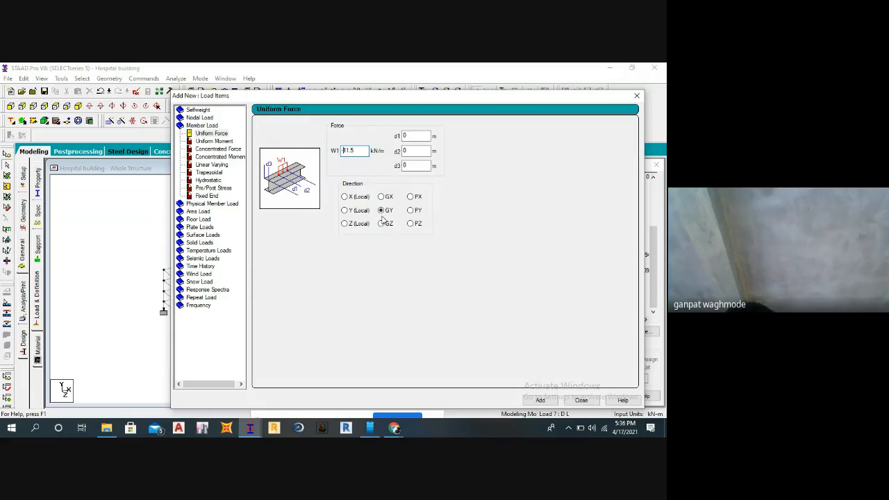
pyautogui.write('-')
pyautogui.click(540, 400)
pyautogui.click(581, 400)
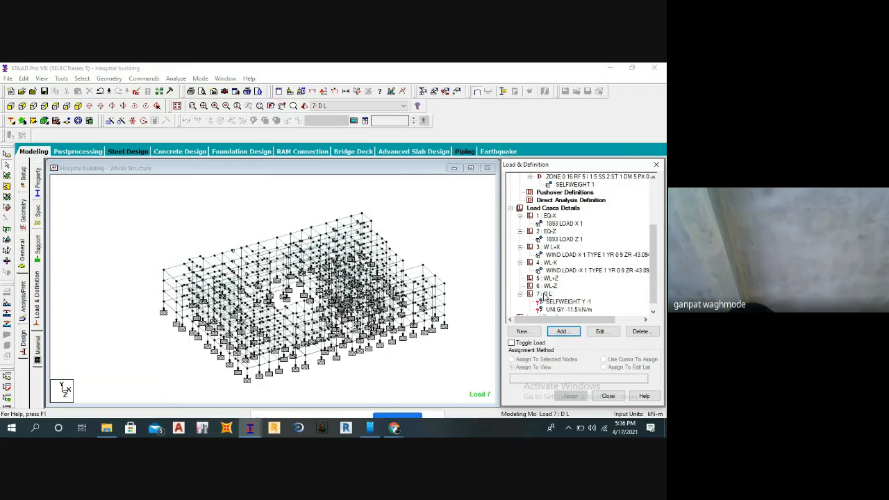
# Try to add a uniform member force of -2.7 kN/m in the GY direction to load case D L.
pyautogui.click(545, 294)
pyautogui.scroll(-1, 562, 309)
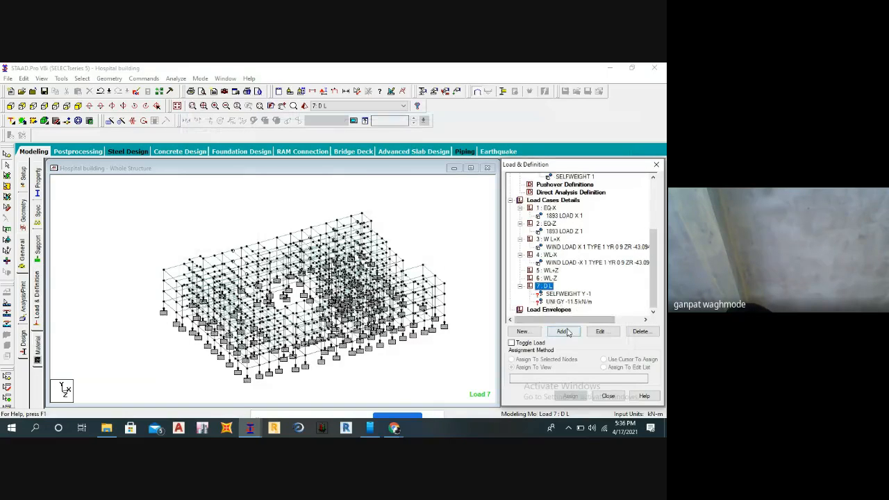
pyautogui.click(562, 332)
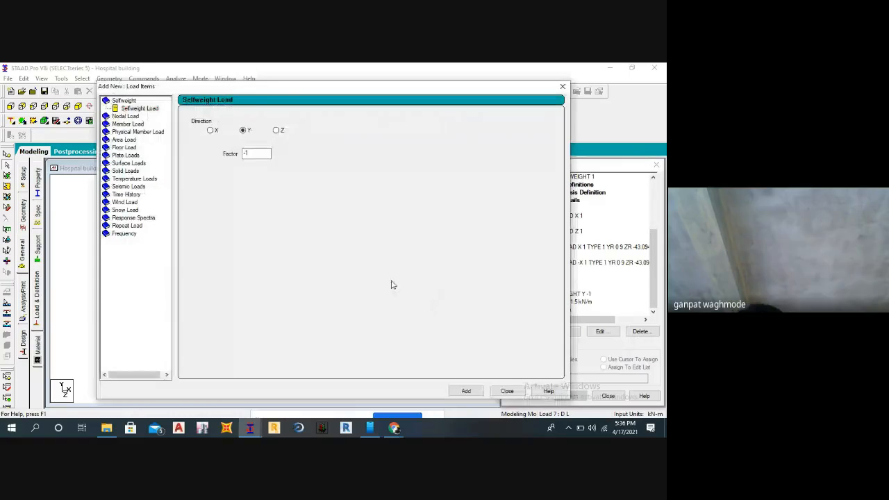
pyautogui.moveTo(324, 88); pyautogui.dragTo(364, 114)
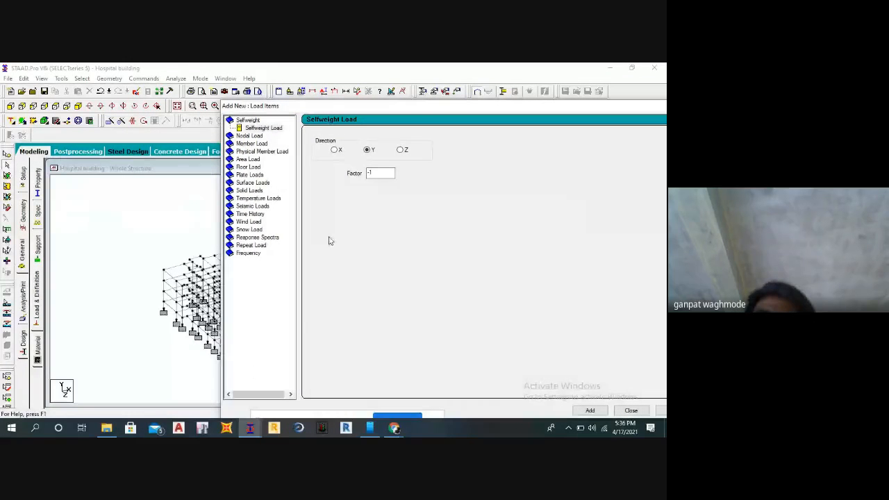
pyautogui.click(254, 143)
pyautogui.press('Tab')
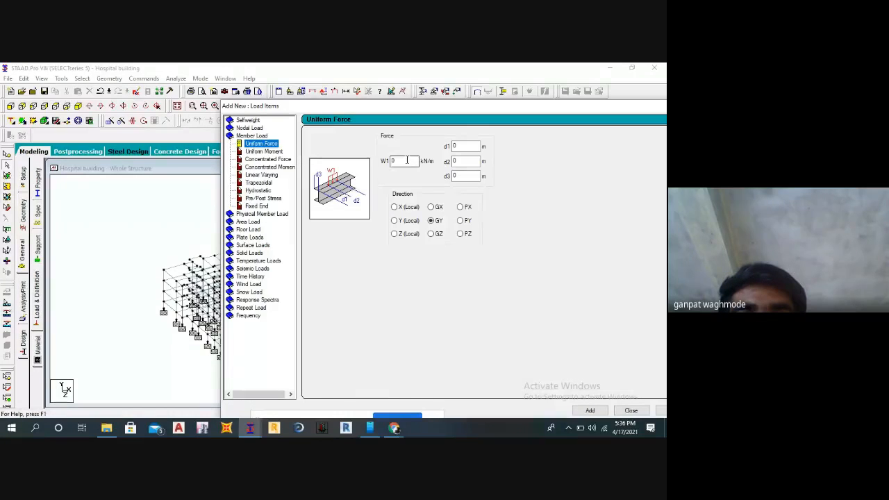
pyautogui.write('-')
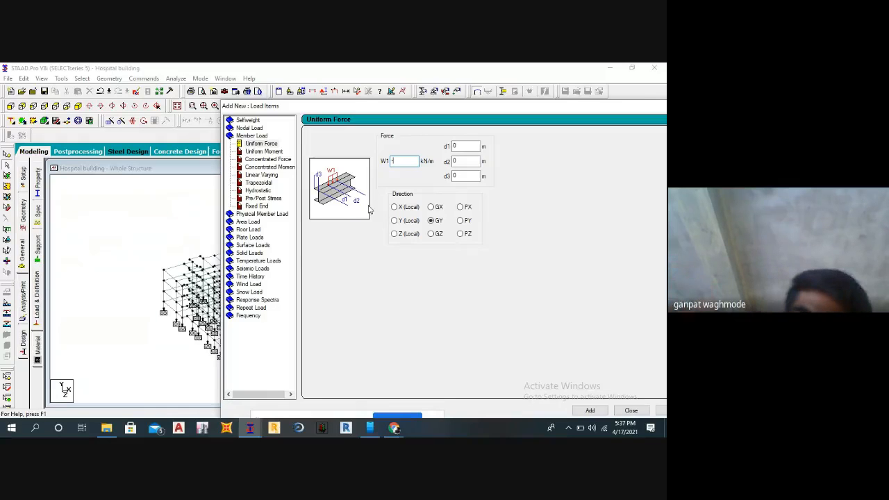
pyautogui.write('2')
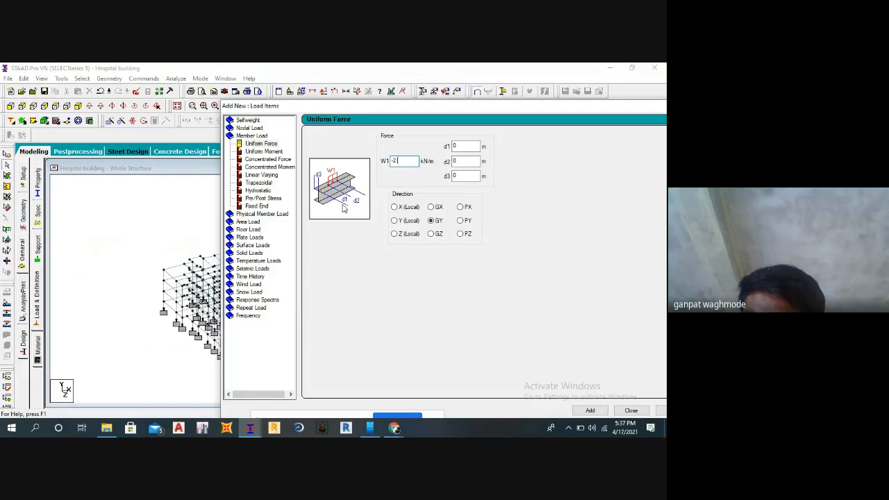
pyautogui.write('.7')
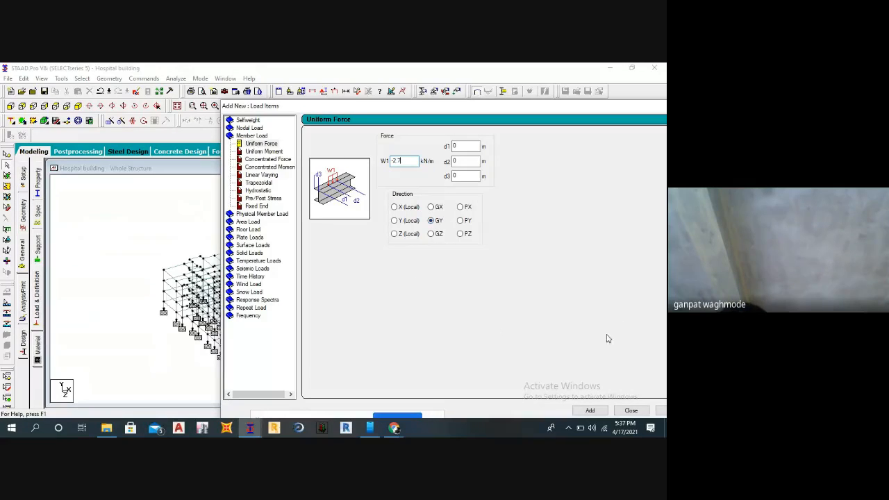
pyautogui.click(590, 409)
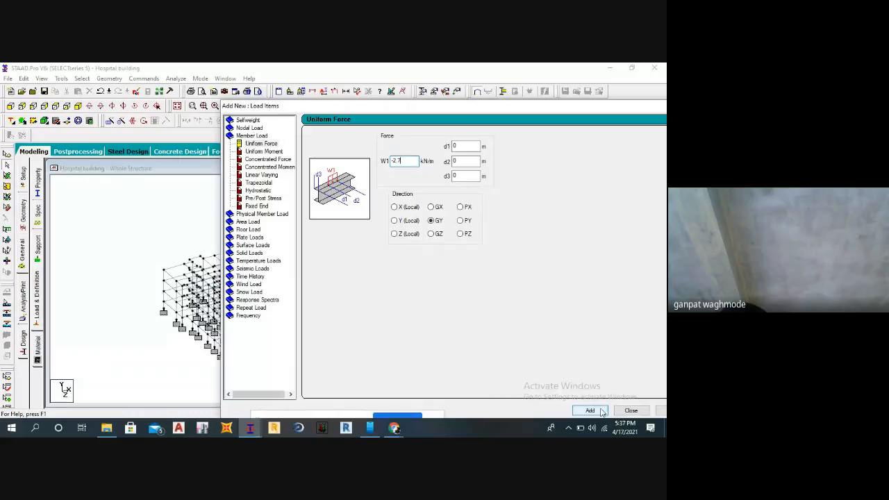
pyautogui.click(631, 410)
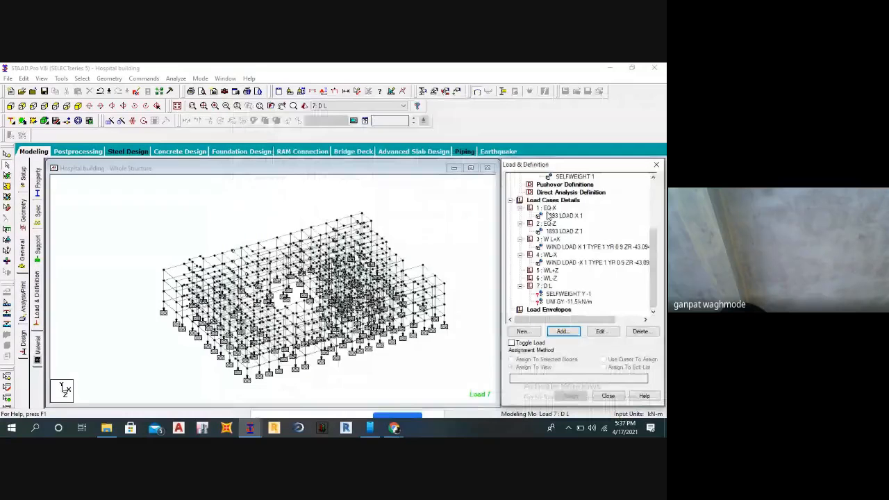
# Add a uniform GY member force of -2.7 kN/m to load case D L and close the load dialog.
pyautogui.click(549, 287)
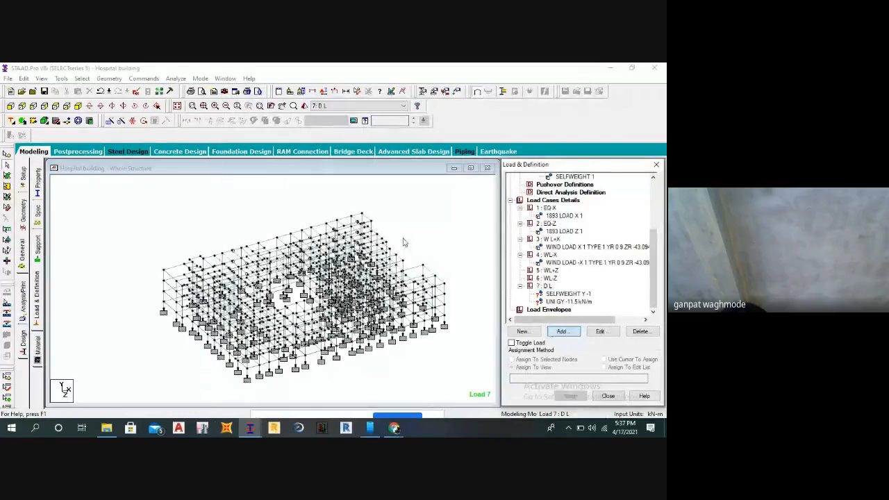
pyautogui.click(338, 189)
pyautogui.click(135, 125)
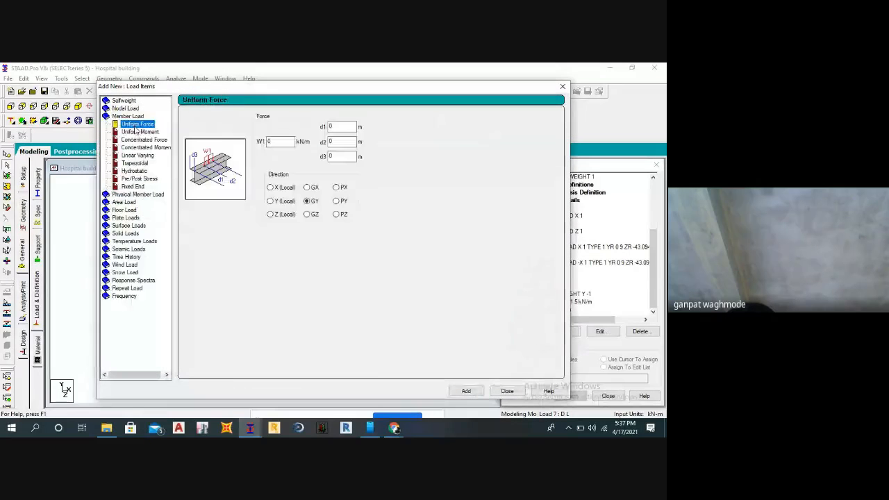
pyautogui.doubleClick(279, 142)
pyautogui.write('-')
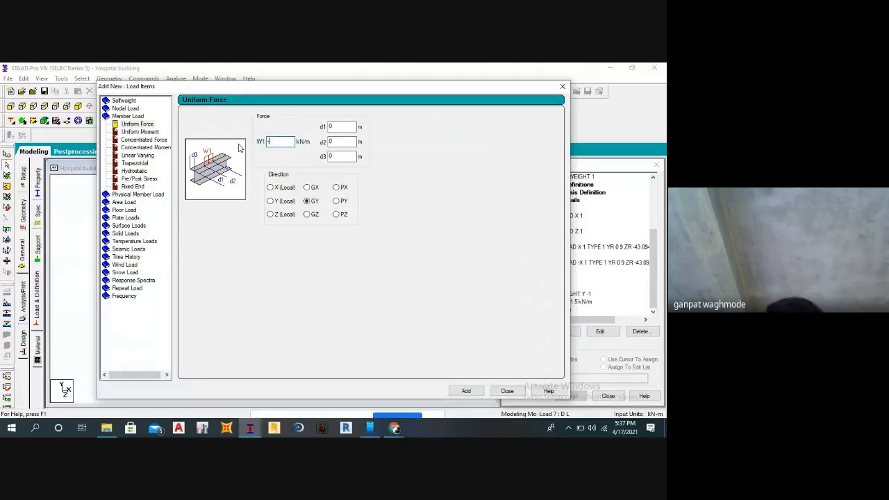
pyautogui.write('2.7')
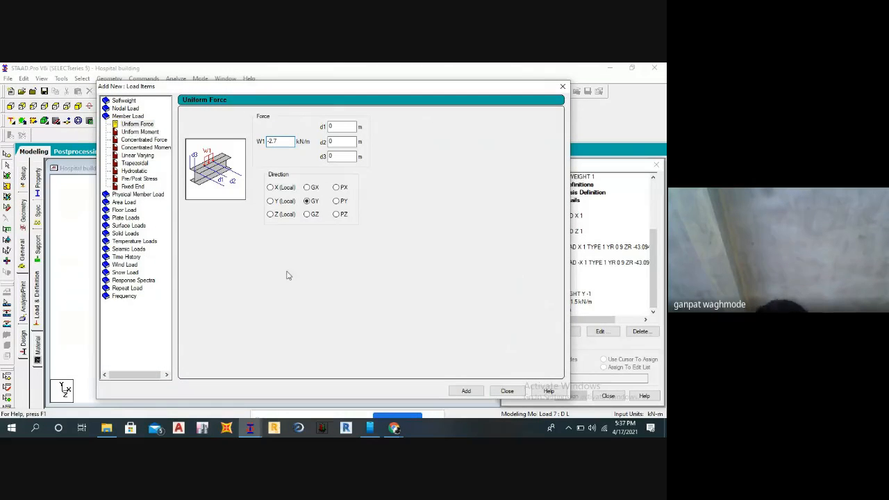
pyautogui.click(465, 390)
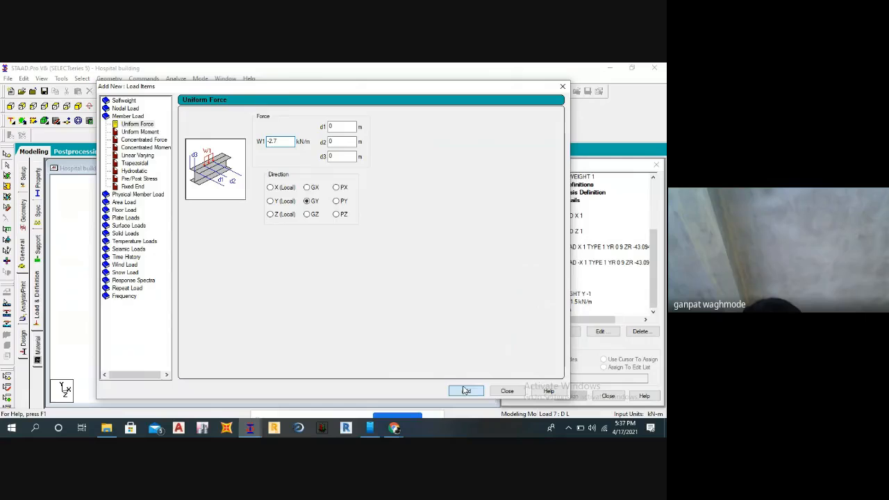
pyautogui.click(506, 391)
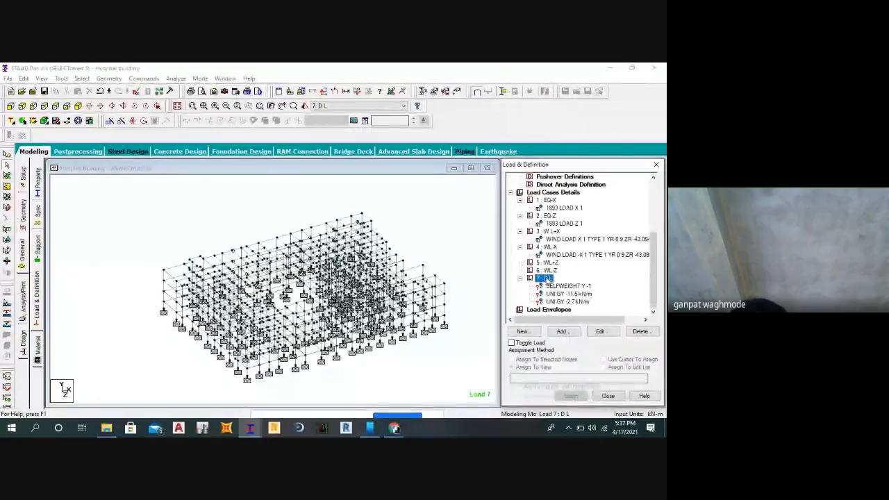
# Add another uniform member force to load case D L, with W1 -3.75 kN/m in the GY direction.
pyautogui.click(562, 331)
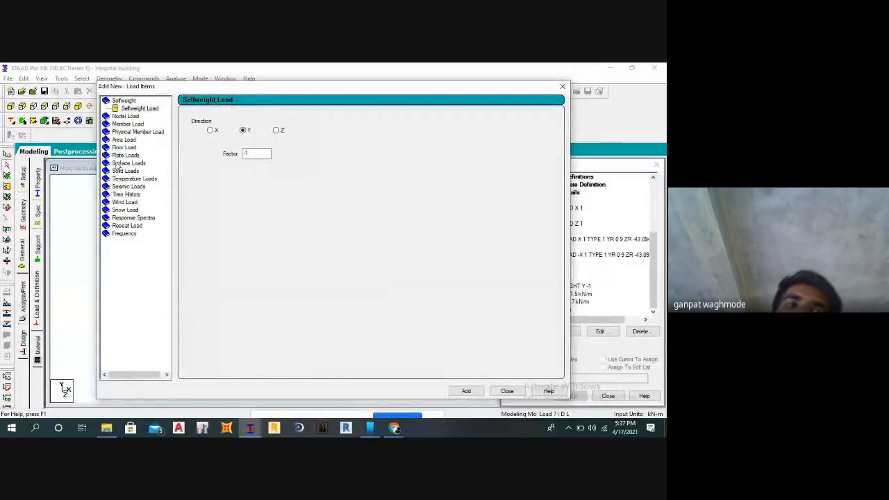
pyautogui.click(131, 124)
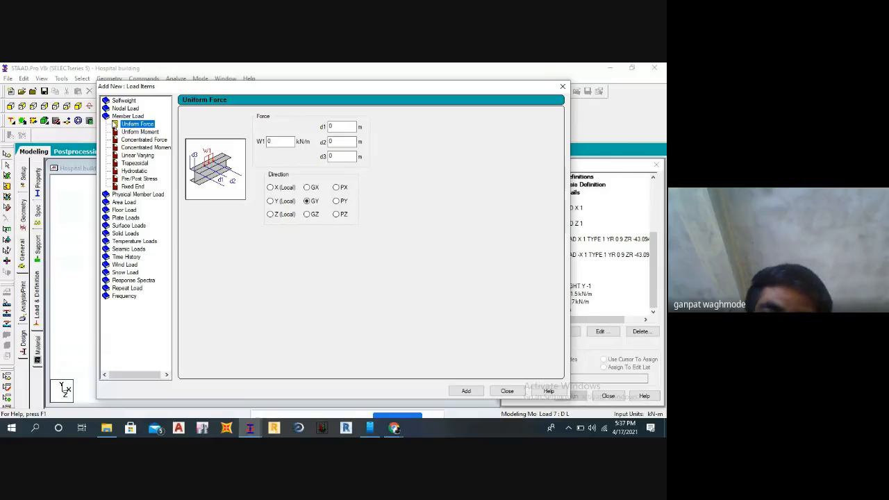
pyautogui.moveTo(276, 142); pyautogui.dragTo(258, 149)
pyautogui.click(142, 124)
pyautogui.click(146, 125)
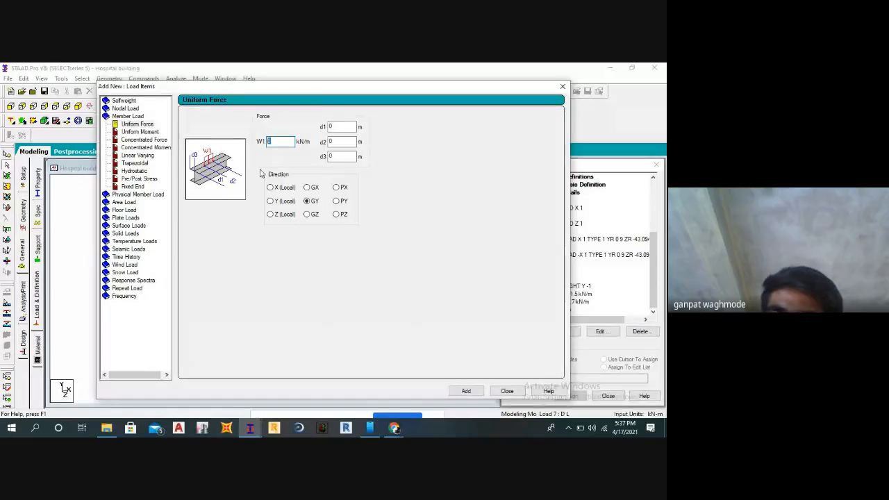
pyautogui.write('-3.75')
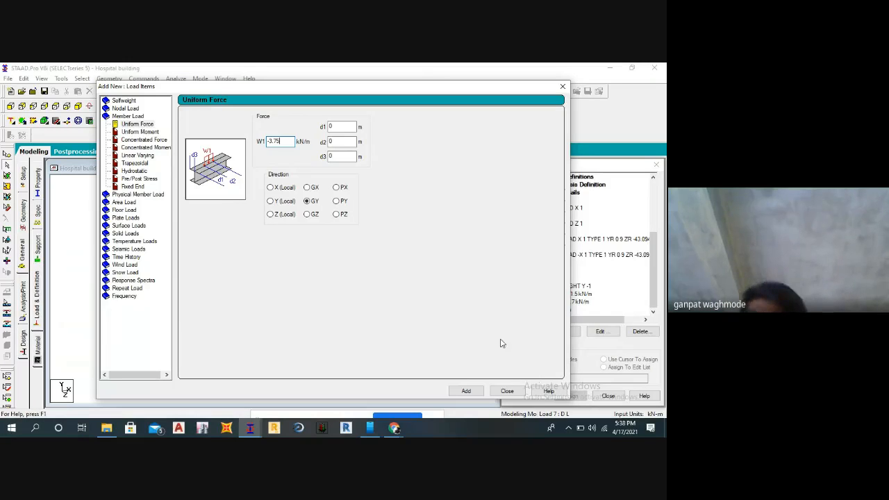
pyautogui.click(466, 391)
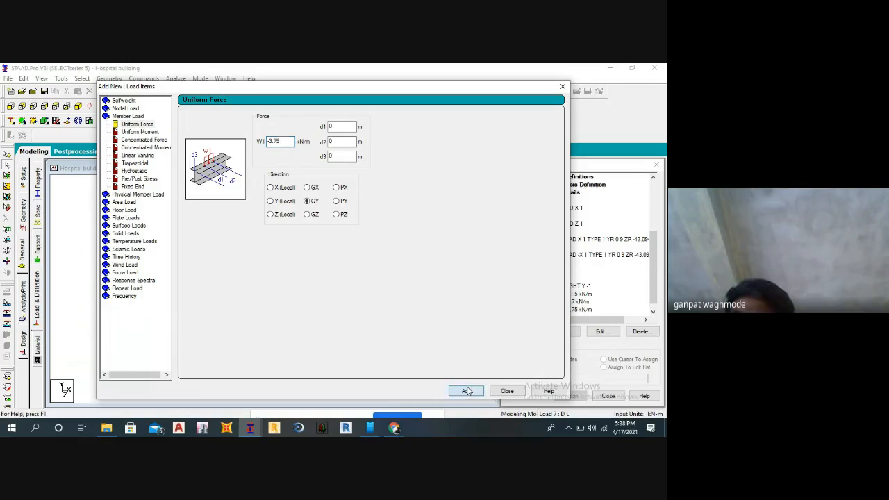
pyautogui.click(508, 391)
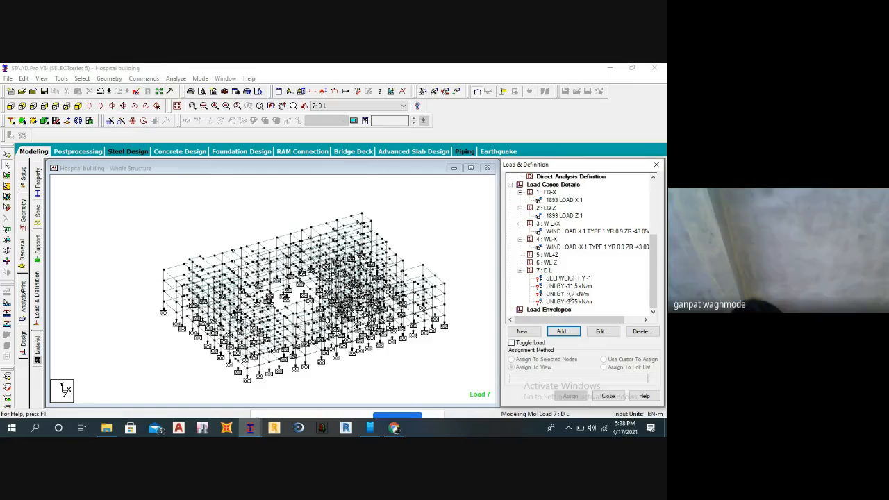
# Add primary load case 8 with loading type Live and the title L L, and select it in the load case list.
pyautogui.click(548, 270)
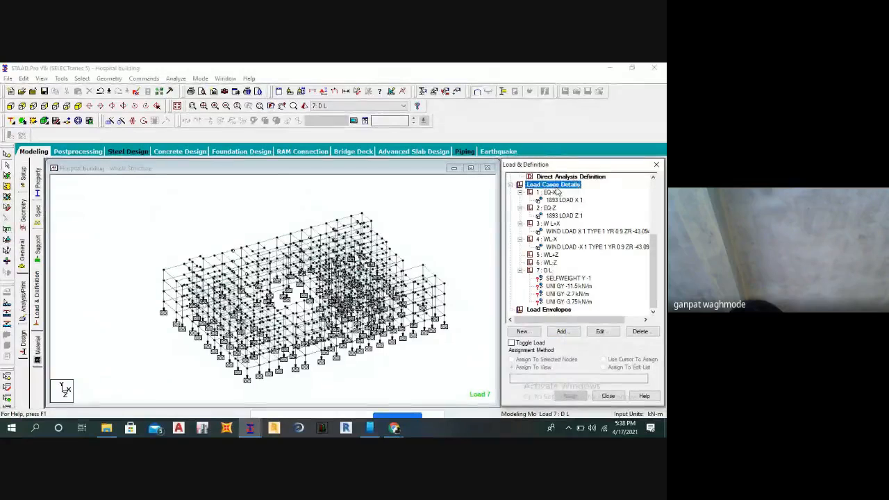
pyautogui.click(561, 331)
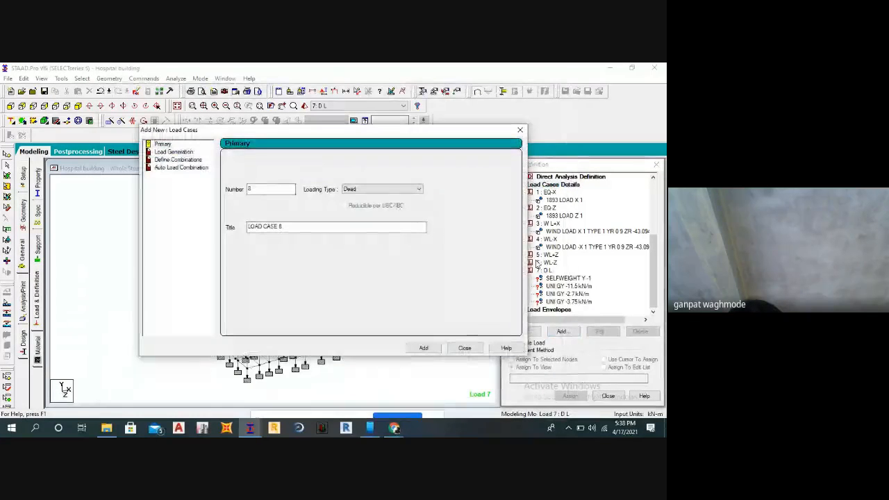
pyautogui.click(361, 188)
pyautogui.click(353, 205)
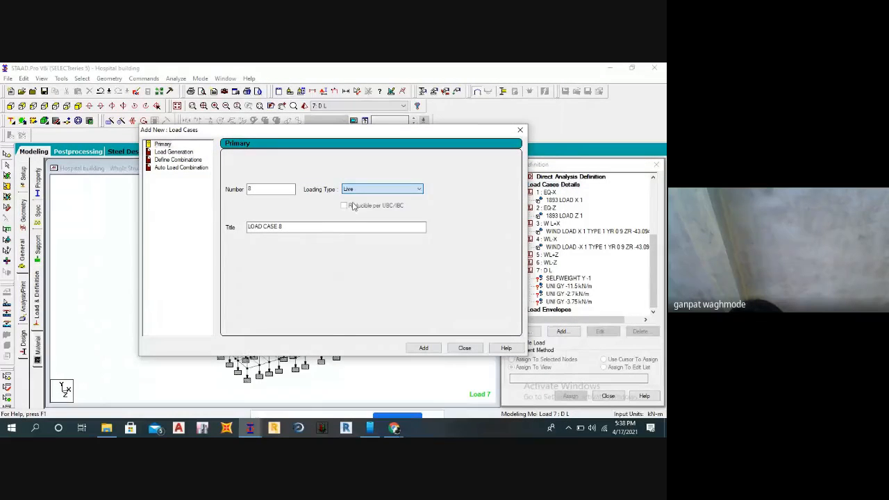
pyautogui.moveTo(298, 227); pyautogui.dragTo(212, 249)
pyautogui.write('L L')
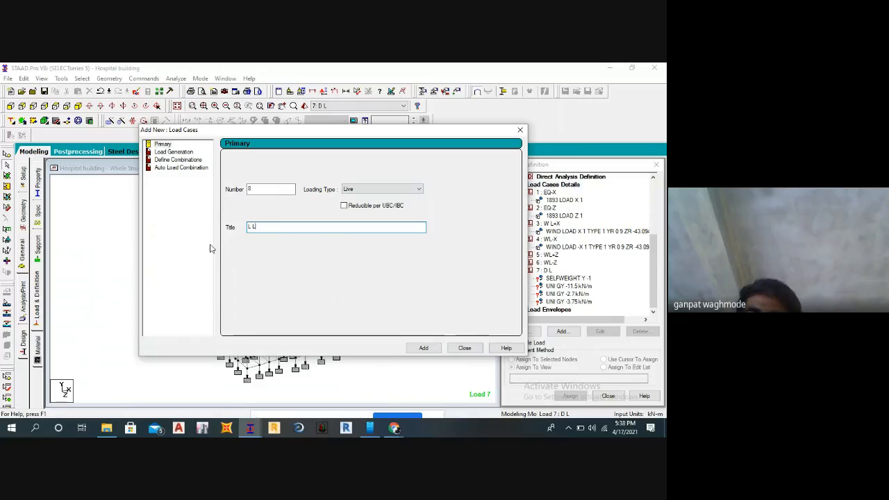
pyautogui.click(424, 349)
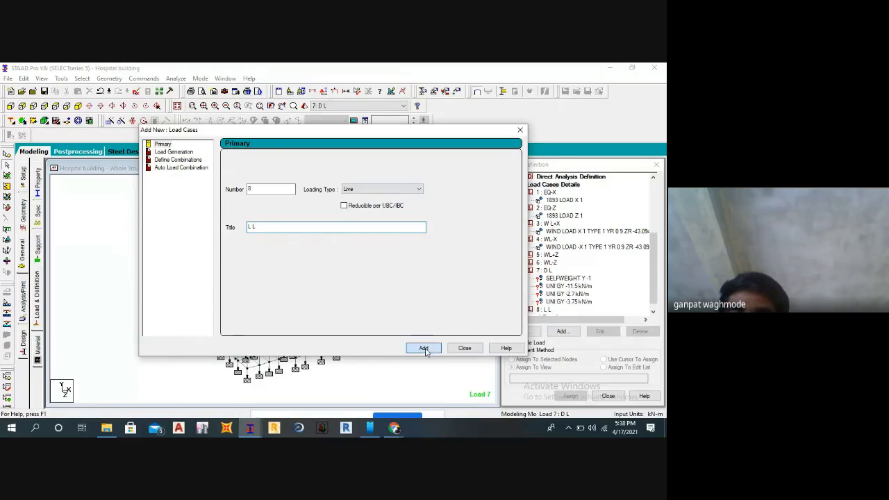
pyautogui.click(460, 349)
pyautogui.scroll(-1, 550, 303)
pyautogui.click(551, 303)
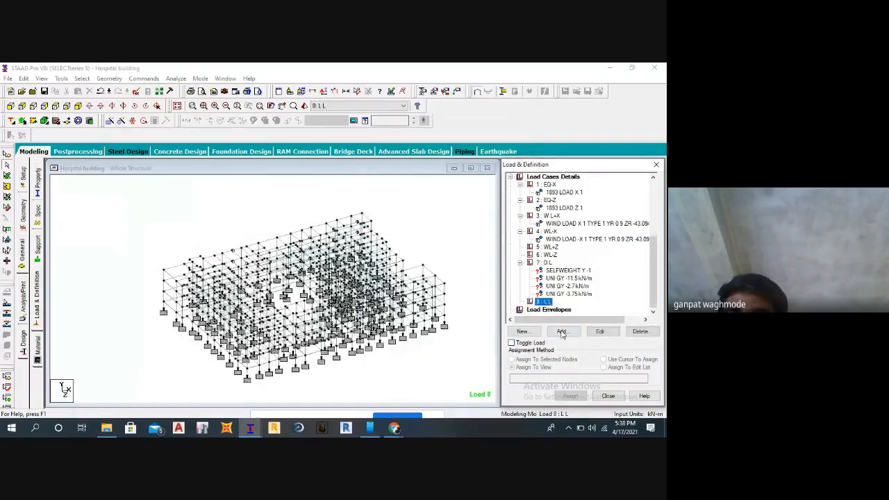
# Add a full-plate pressure load of -4.5 kN/m2 in the Local Z direction to load case L L and close the load dialog.
pyautogui.click(563, 331)
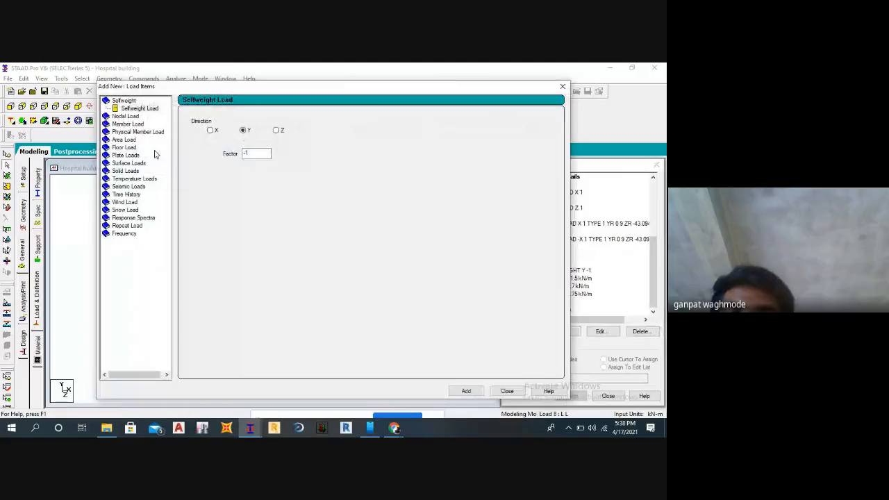
pyautogui.click(127, 156)
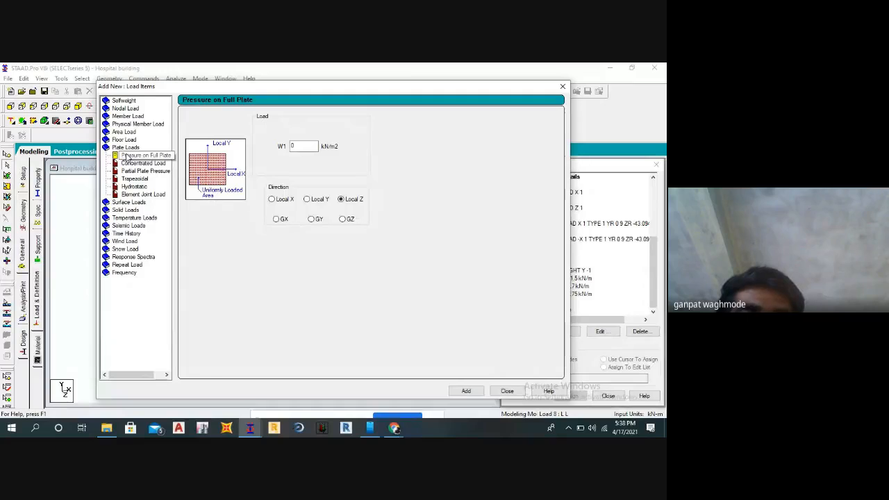
pyautogui.click(292, 146)
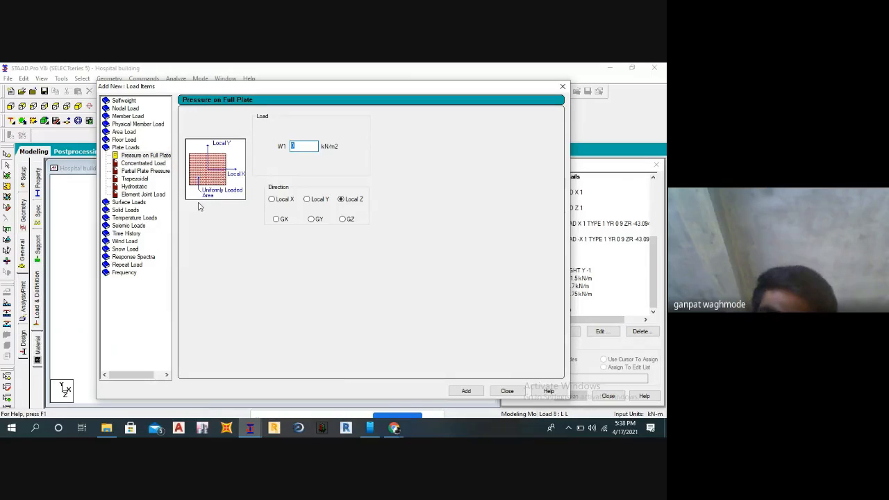
pyautogui.write('3')
pyautogui.press('BackSpace')
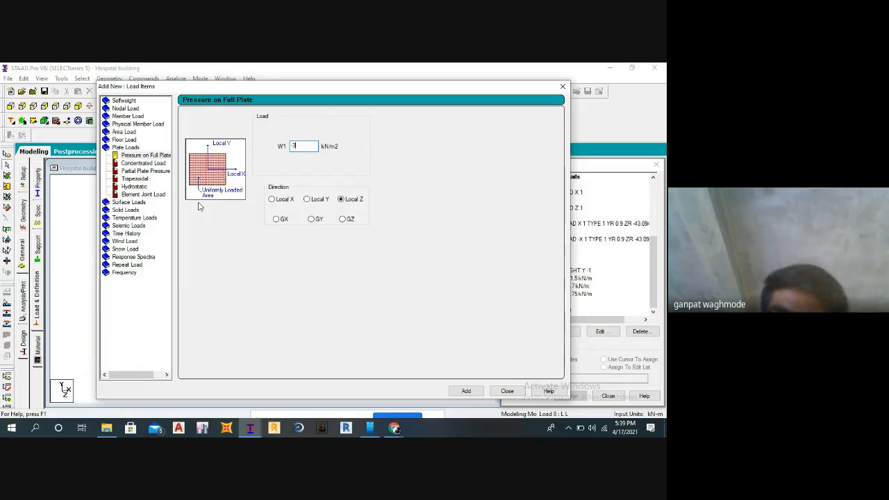
pyautogui.press('BackSpace')
pyautogui.write('-4.5')
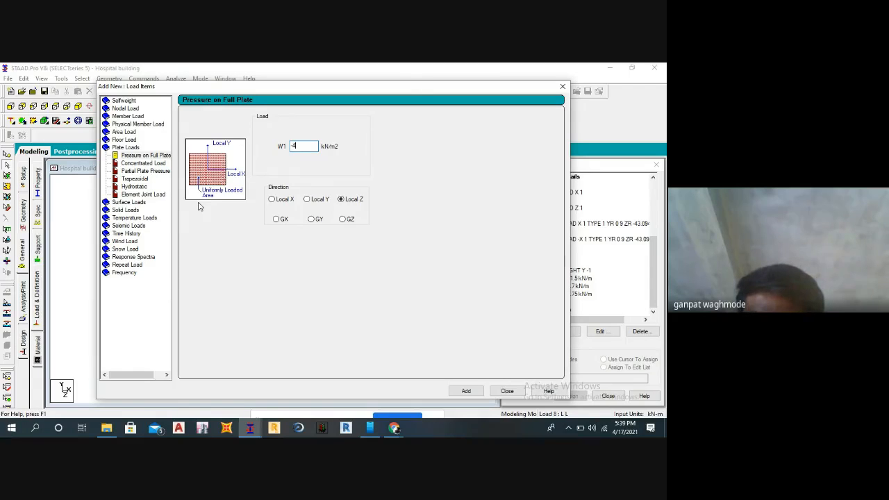
pyautogui.click(464, 391)
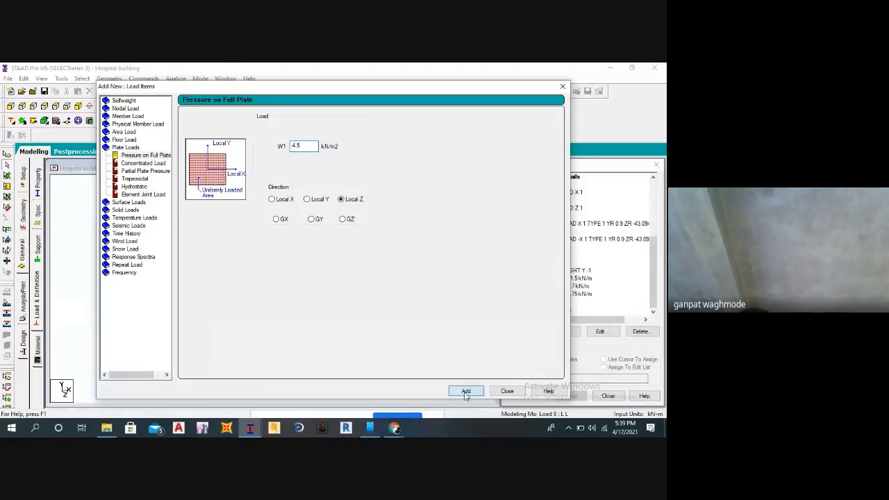
pyautogui.click(507, 391)
# Assign the SELFWEIGHT Y -1 item of load case D L to the whole structure in view.
pyautogui.scroll(-1, 564, 303)
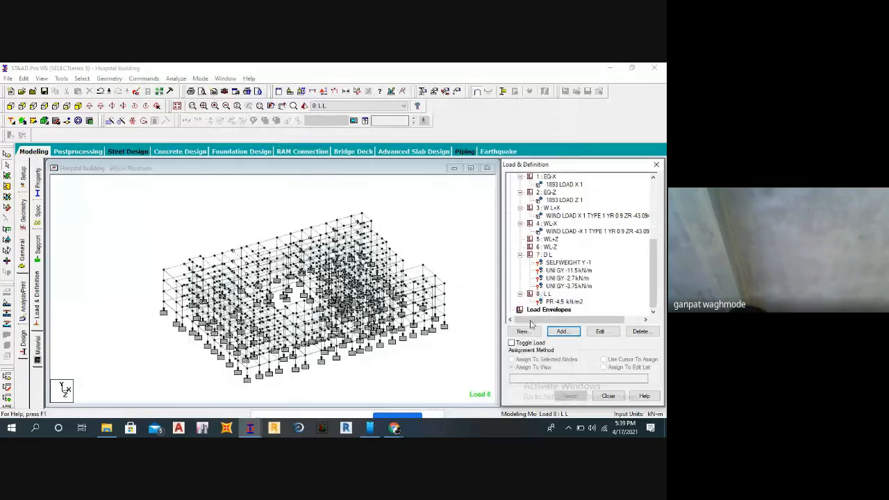
pyautogui.moveTo(469, 352); pyautogui.dragTo(460, 350, button='middle')
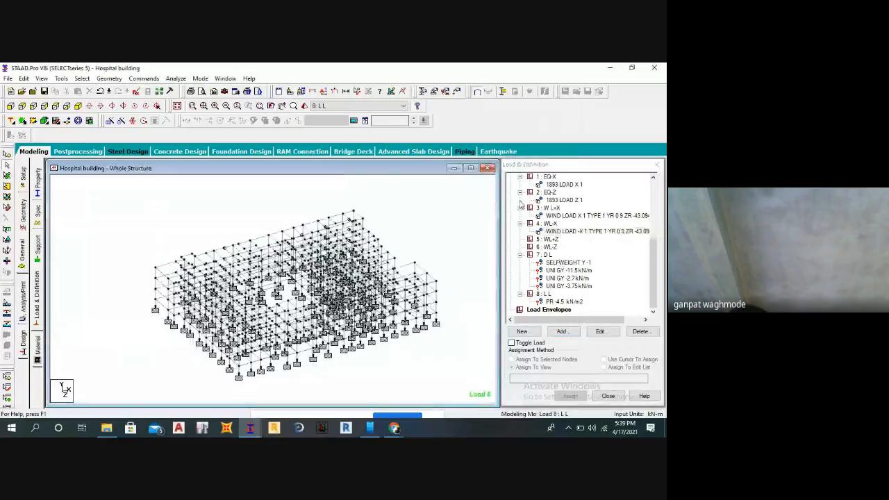
pyautogui.scroll(1, 546, 262)
pyautogui.scroll(-1, 546, 267)
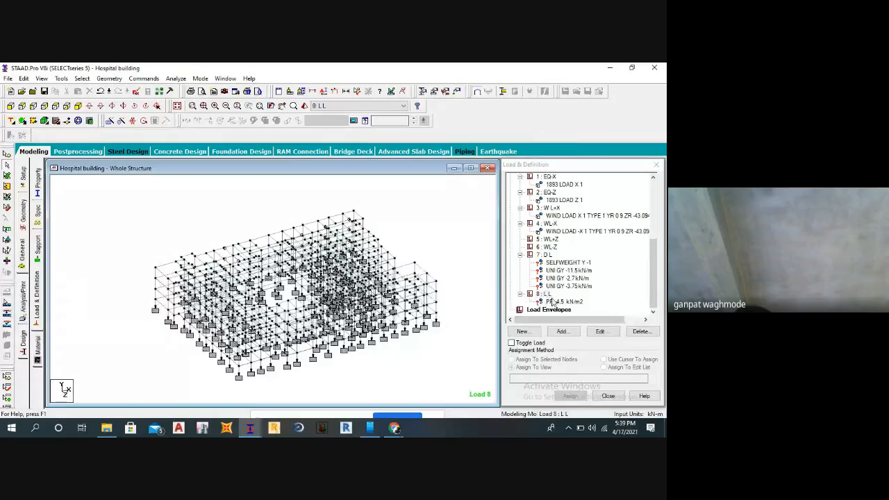
pyautogui.moveTo(475, 243); pyautogui.dragTo(476, 247, button='middle')
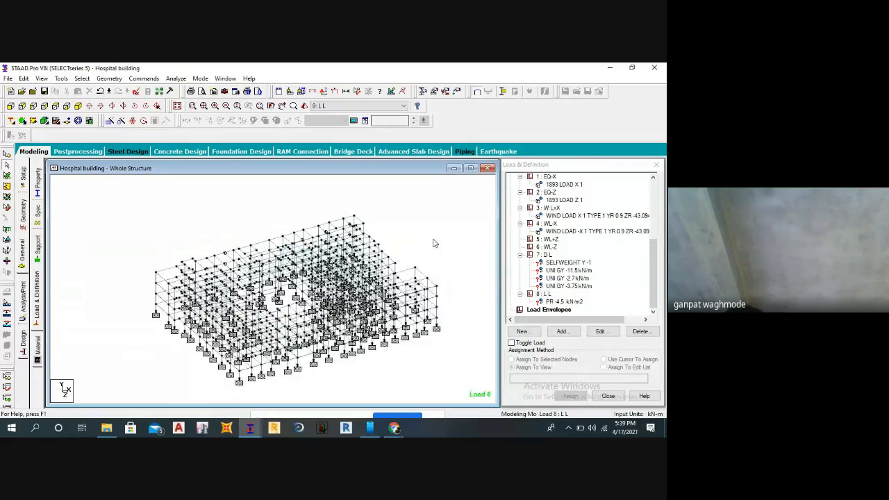
pyautogui.click(569, 263)
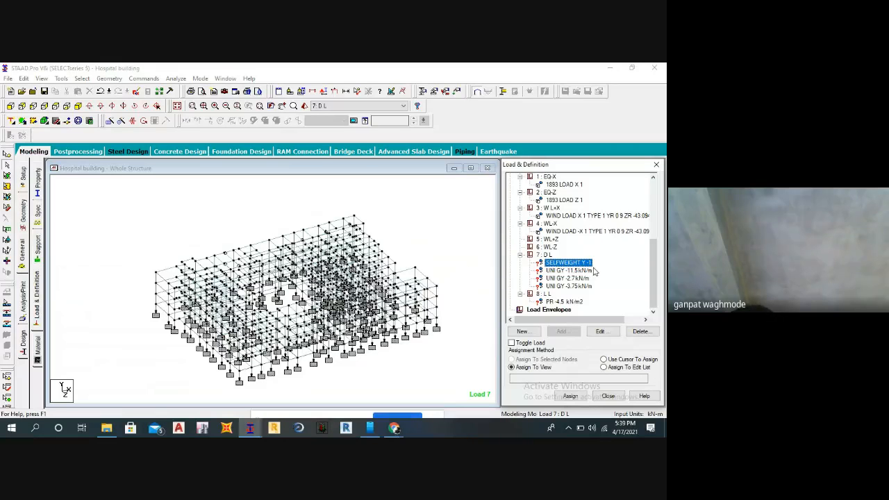
pyautogui.click(479, 245)
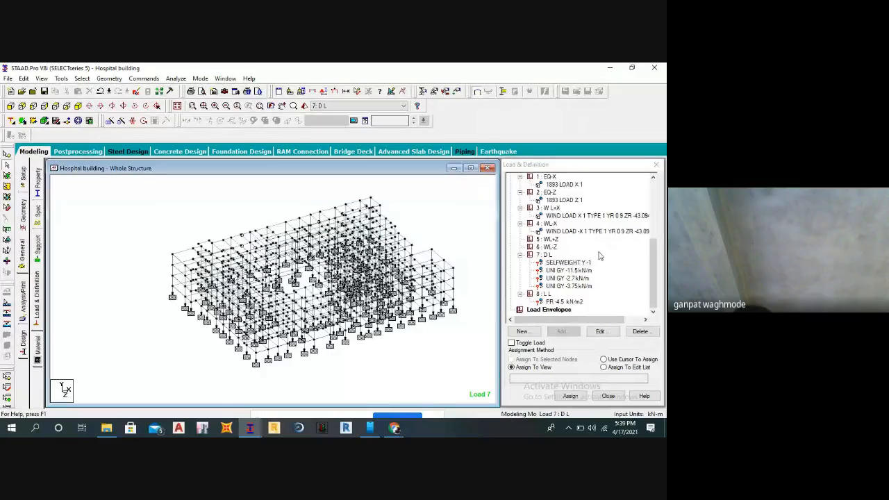
pyautogui.click(568, 395)
pyautogui.click(599, 308)
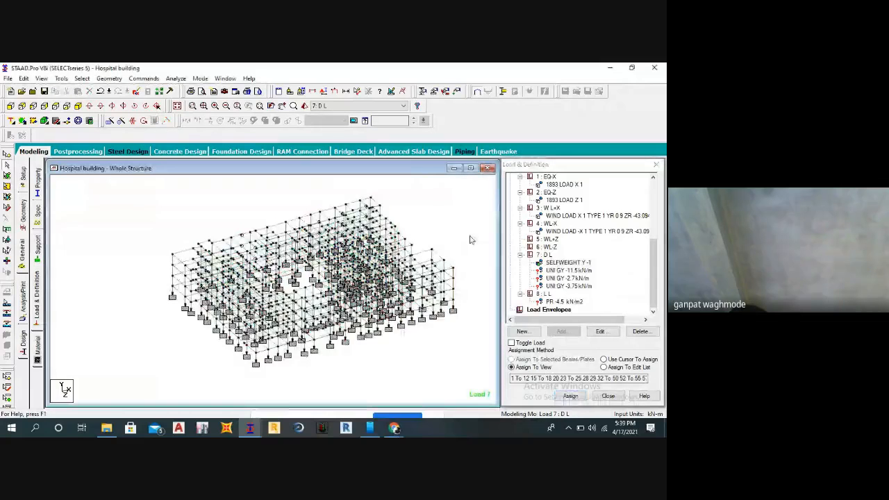
# Pick the uniform GY -11.5 kN/m load in case D L and let the auto save proceed.
pyautogui.click(564, 272)
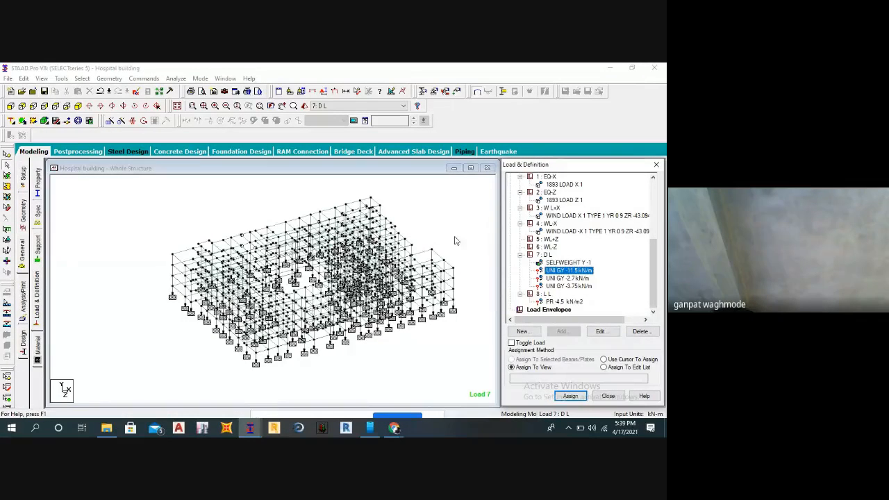
pyautogui.click(452, 218)
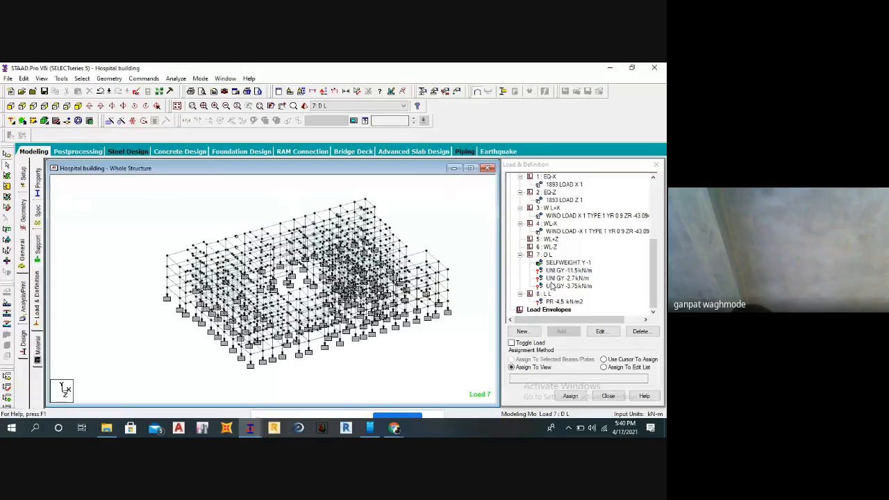
pyautogui.click(563, 270)
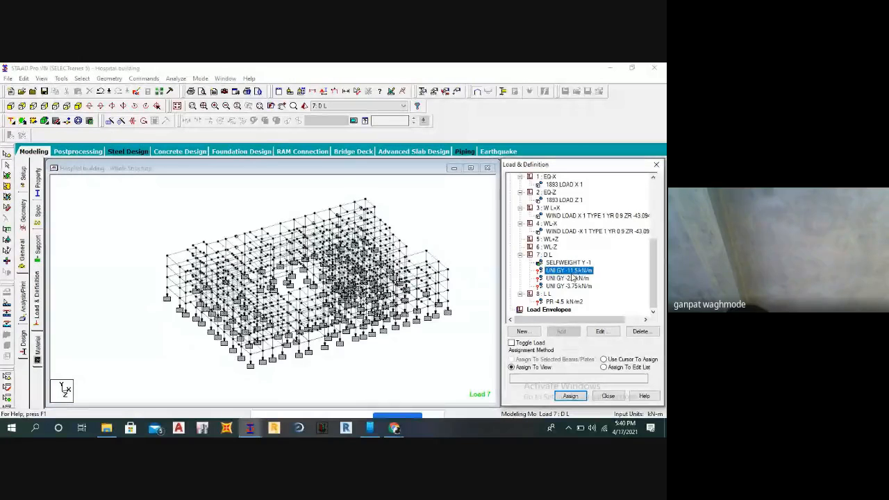
pyautogui.press('Delete')
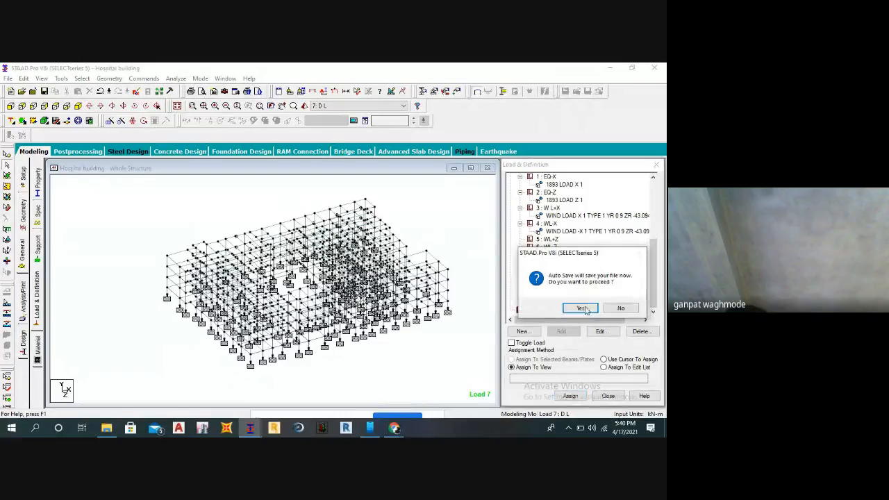
pyautogui.click(588, 308)
pyautogui.click(273, 258)
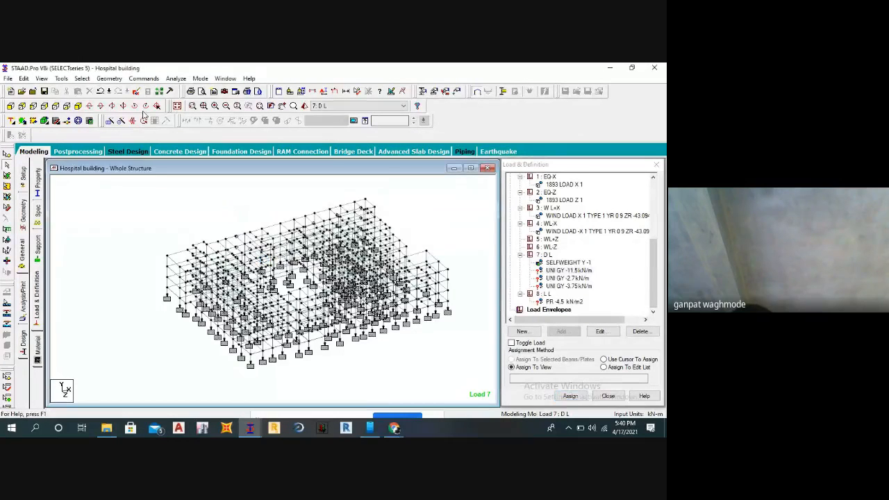
# Select all beams parallel to X and to Z and assign the uniform GY -11.5 kN/m load to them.
pyautogui.click(82, 79)
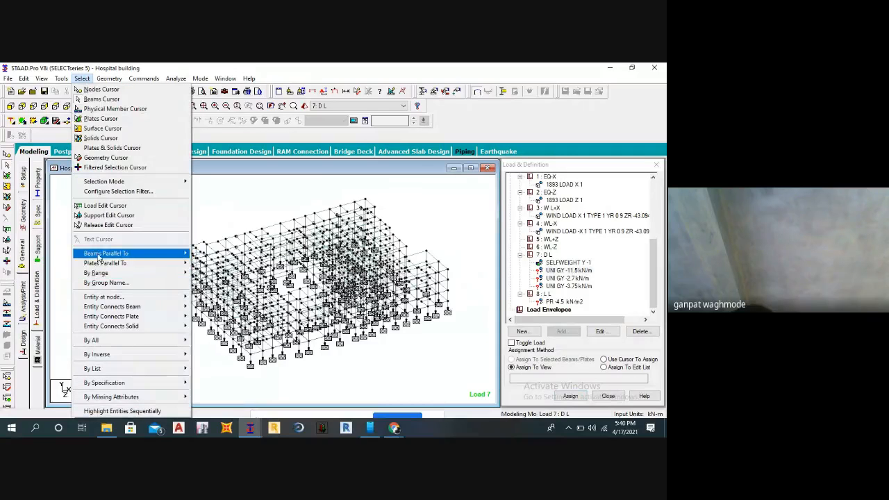
pyautogui.moveTo(138, 253)
pyautogui.click(201, 259)
pyautogui.click(82, 78)
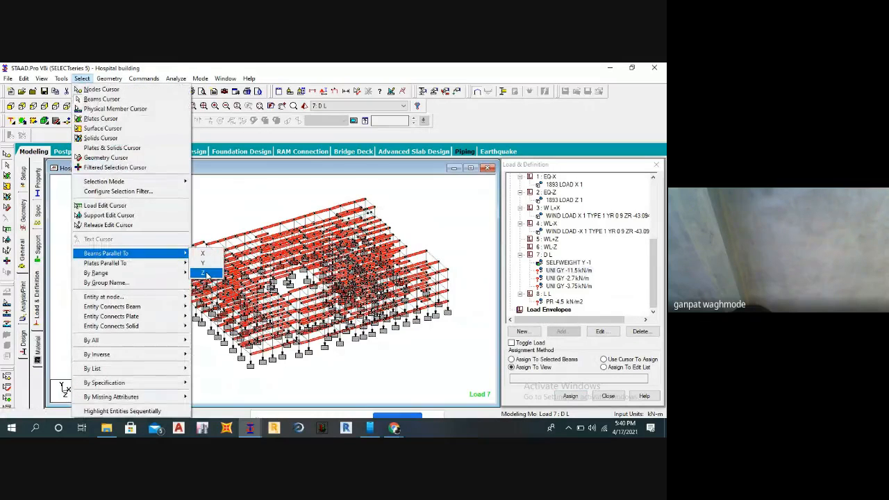
pyautogui.click(202, 272)
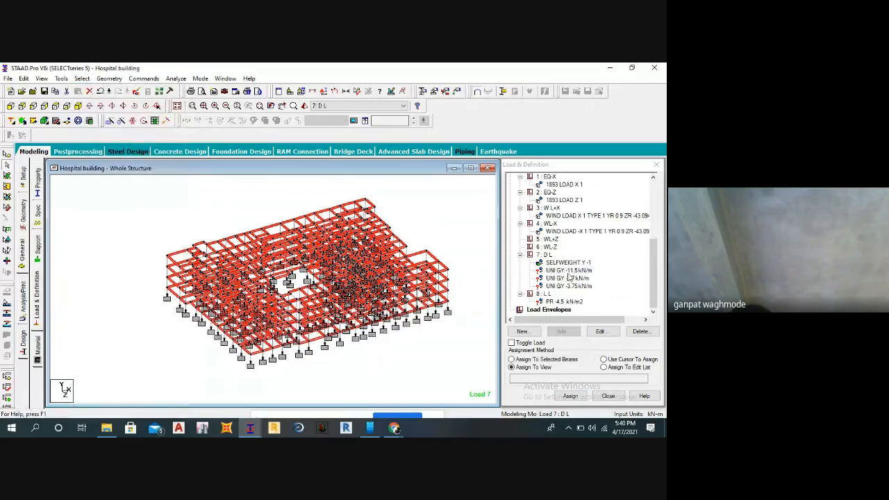
pyautogui.click(511, 359)
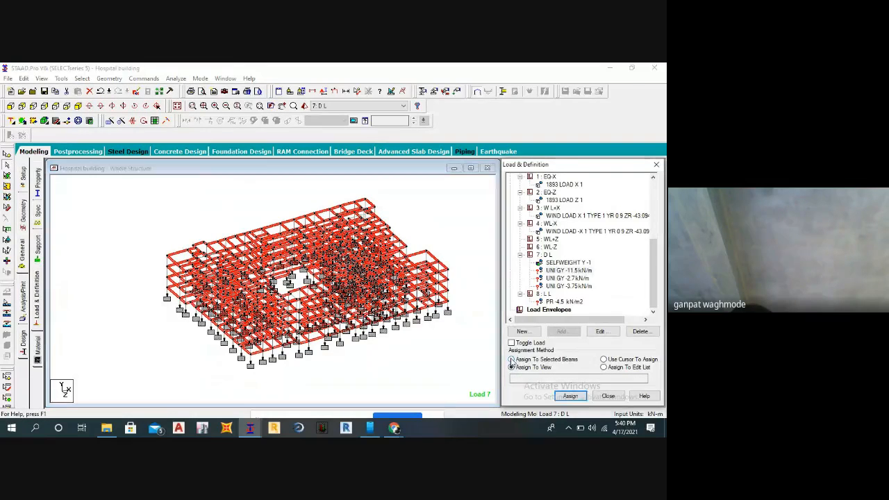
pyautogui.click(568, 395)
pyautogui.click(597, 309)
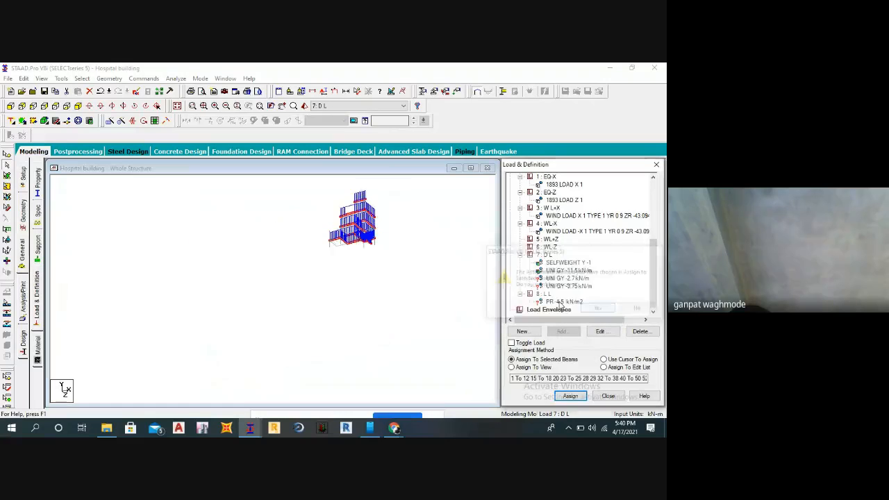
pyautogui.click(442, 350)
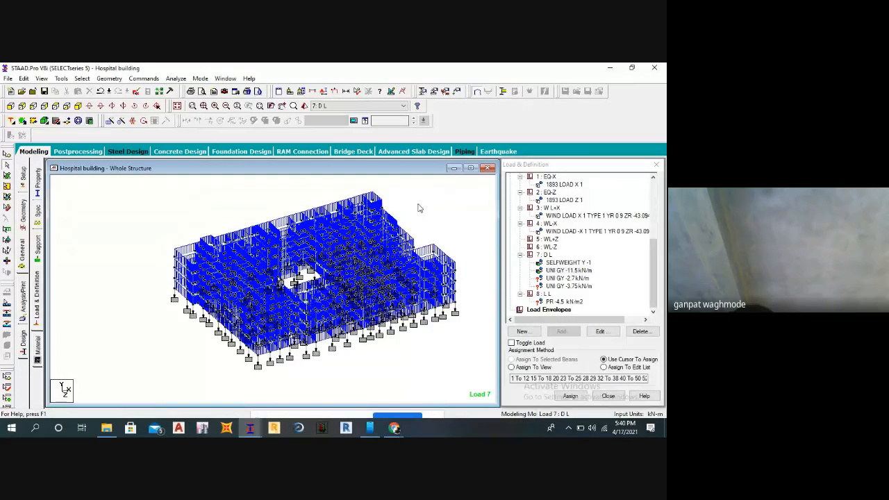
# Pick the uniform GY -2.7 kN/m load and show only the top-level beams in plan view.
pyautogui.click(549, 278)
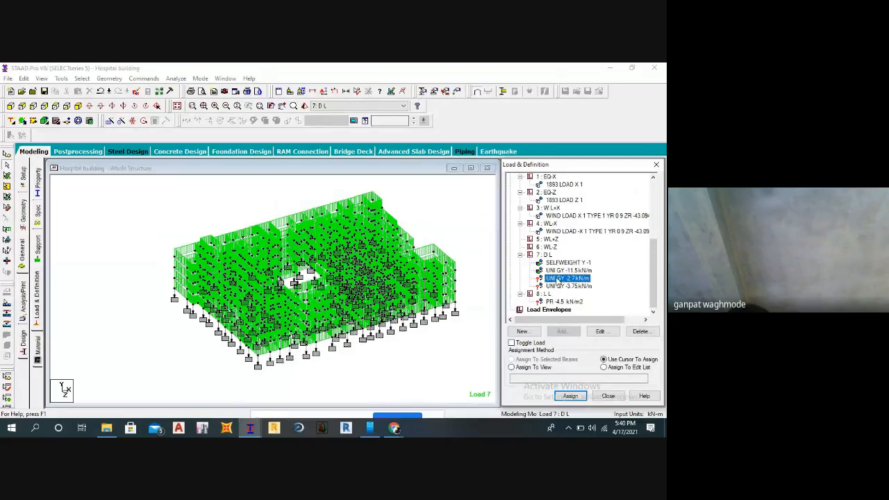
pyautogui.click(11, 106)
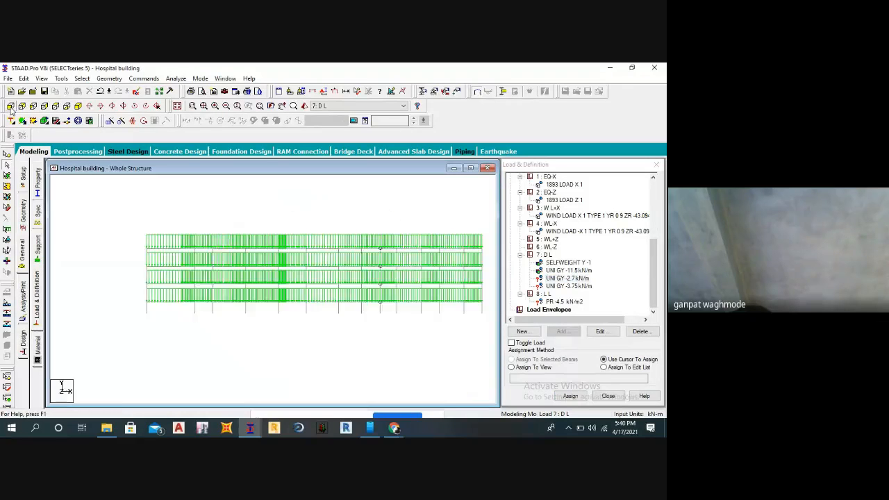
pyautogui.moveTo(121, 235); pyautogui.dragTo(490, 254)
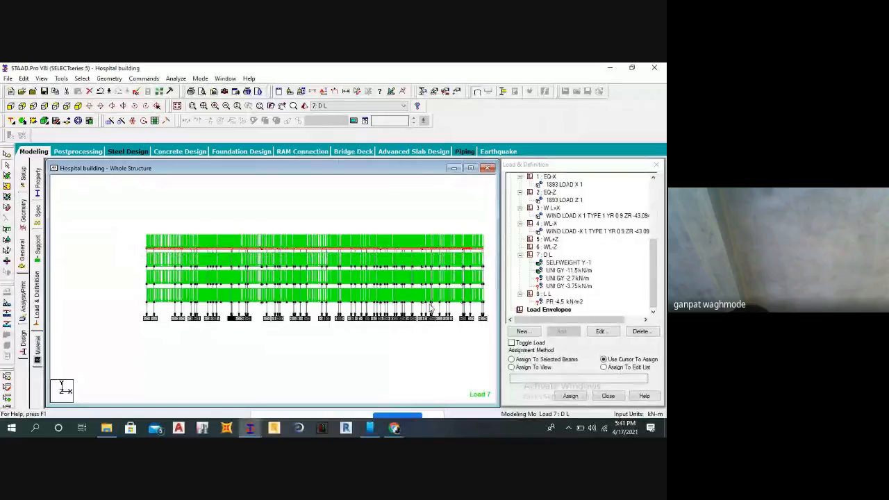
pyautogui.click(41, 79)
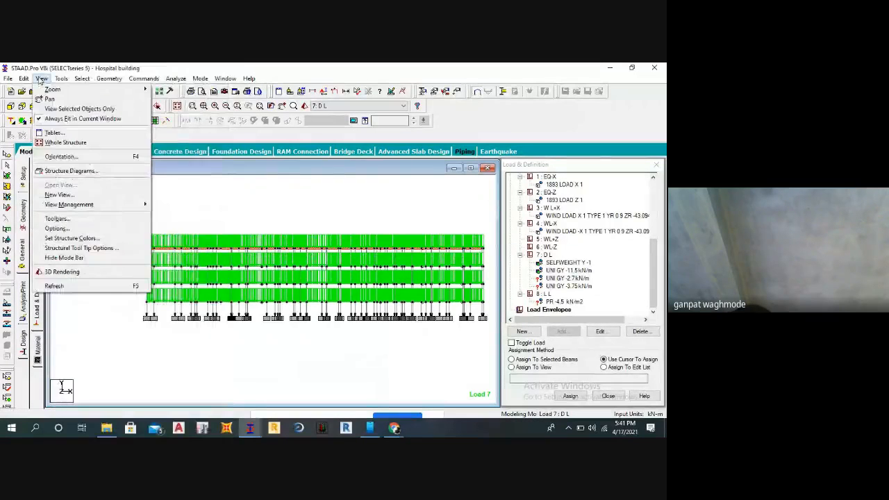
pyautogui.click(73, 109)
pyautogui.click(56, 107)
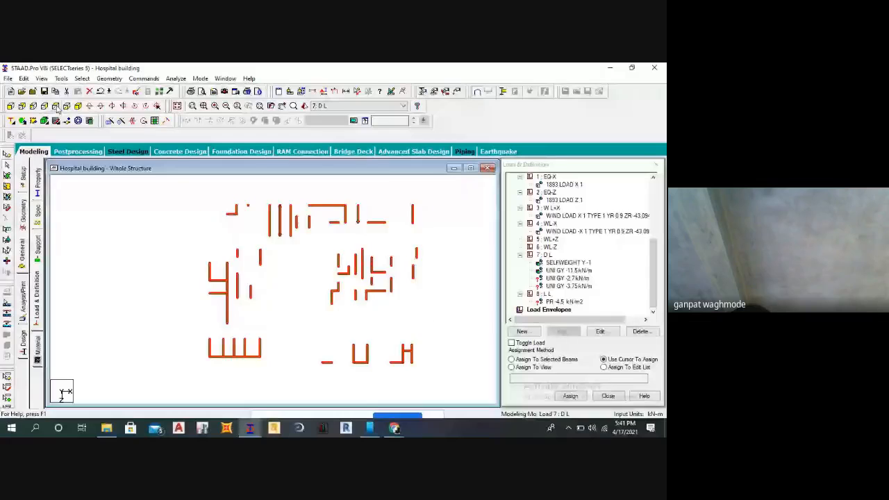
pyautogui.click(427, 241)
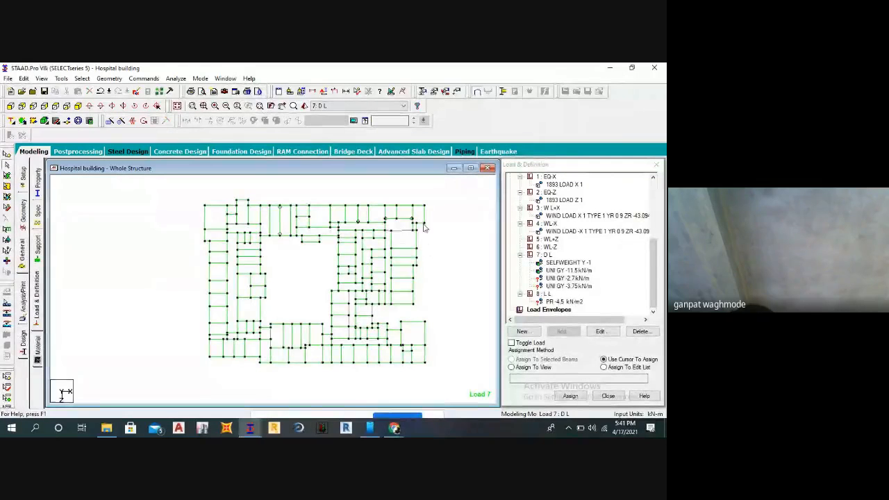
# Select the outer perimeter beams along the upper edge and left side of the top-level floor plan.
pyautogui.click(423, 218)
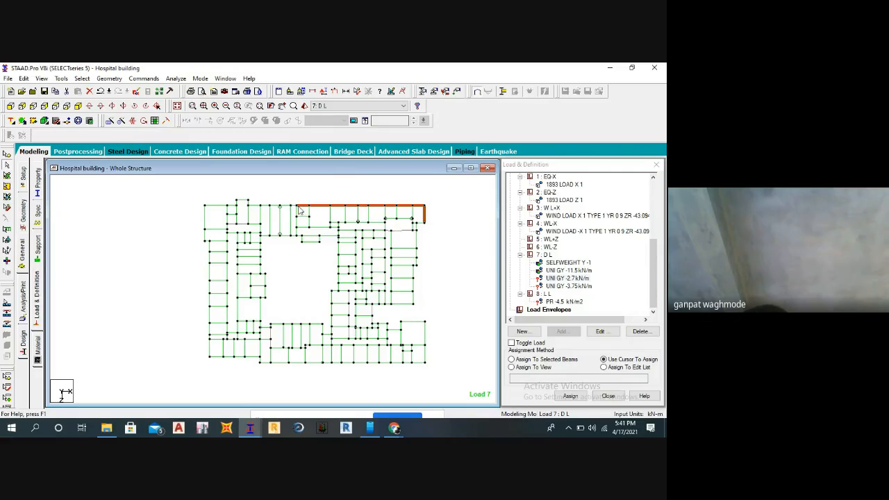
pyautogui.scroll(2, 299, 216)
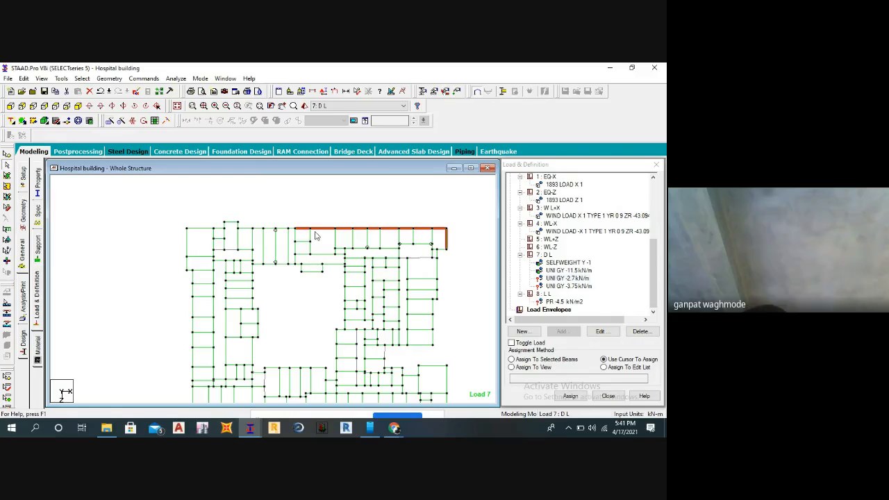
pyautogui.keyDown('ctrl'); pyautogui.moveTo(246, 218); pyautogui.dragTo(306, 229); pyautogui.keyUp('ctrl')
pyautogui.moveTo(243, 225); pyautogui.dragTo(307, 215, button='middle')
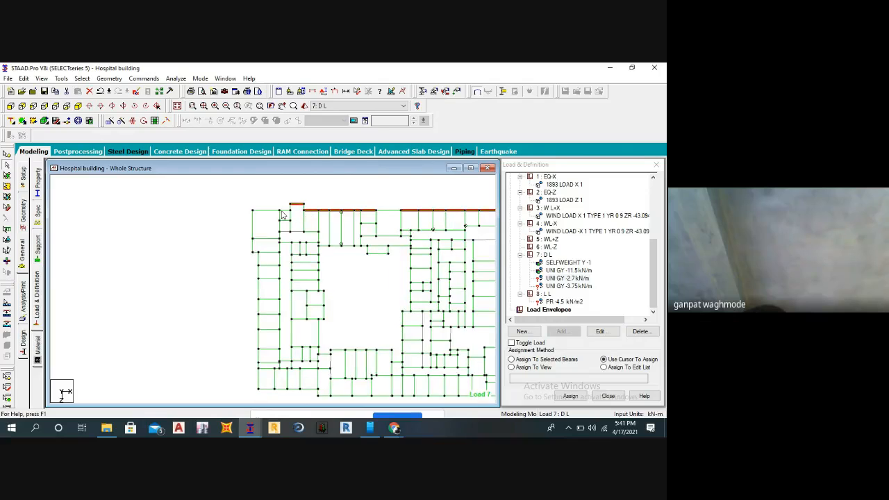
pyautogui.keyDown('ctrl'); pyautogui.click(284, 210); pyautogui.keyUp('ctrl')
pyautogui.keyDown('ctrl'); pyautogui.click(271, 210); pyautogui.keyUp('ctrl')
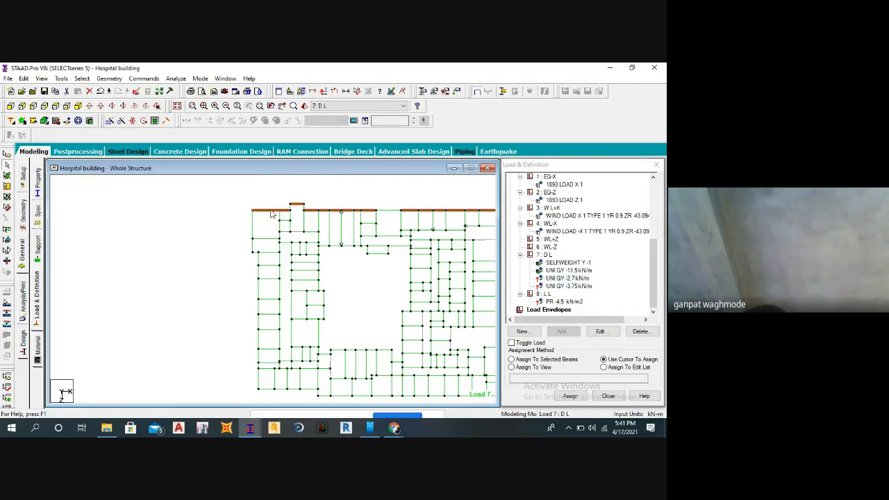
pyautogui.keyDown('ctrl'); pyautogui.click(252, 242); pyautogui.keyUp('ctrl')
pyautogui.moveTo(248, 257); pyautogui.dragTo(259, 393)
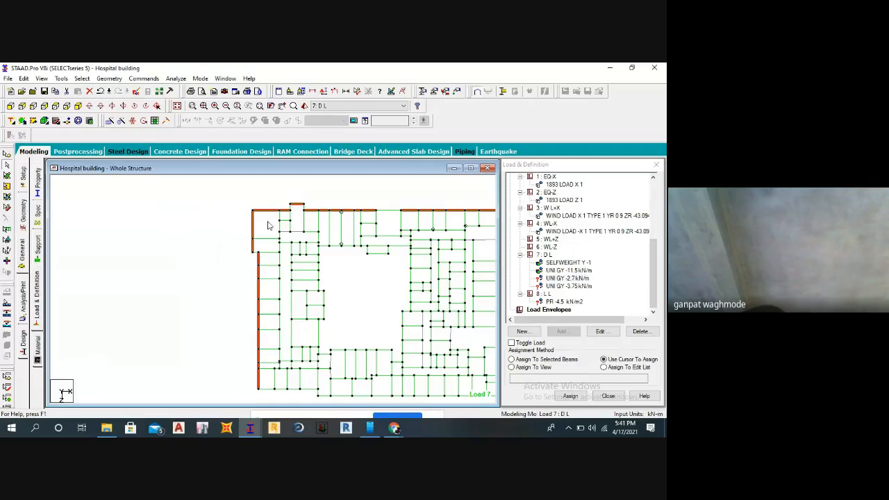
# Add the beams of the small projection on the upper edge and the short offset beam on the left side to the selection.
pyautogui.scroll(1, 257, 259)
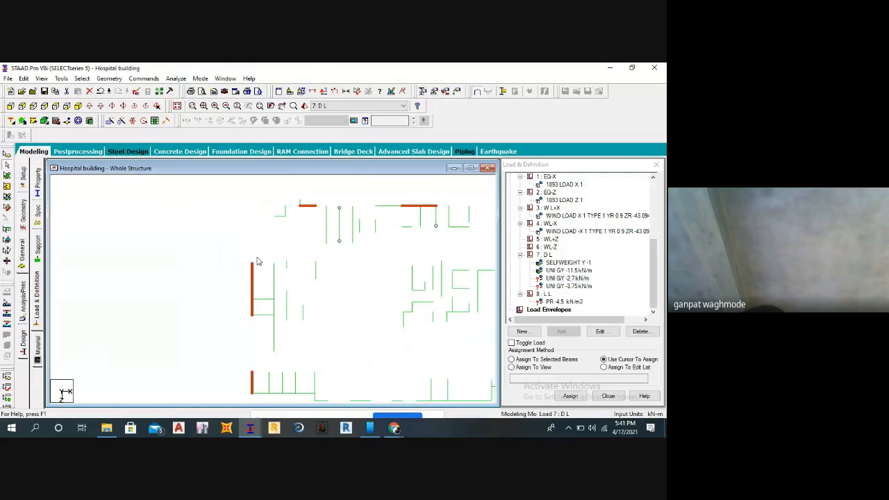
pyautogui.keyDown('ctrl'); pyautogui.click(286, 202); pyautogui.keyUp('ctrl')
pyautogui.keyDown('ctrl'); pyautogui.click(293, 200); pyautogui.keyUp('ctrl')
pyautogui.keyDown('ctrl'); pyautogui.click(300, 202); pyautogui.keyUp('ctrl')
pyautogui.keyDown('ctrl'); pyautogui.click(246, 248); pyautogui.keyUp('ctrl')
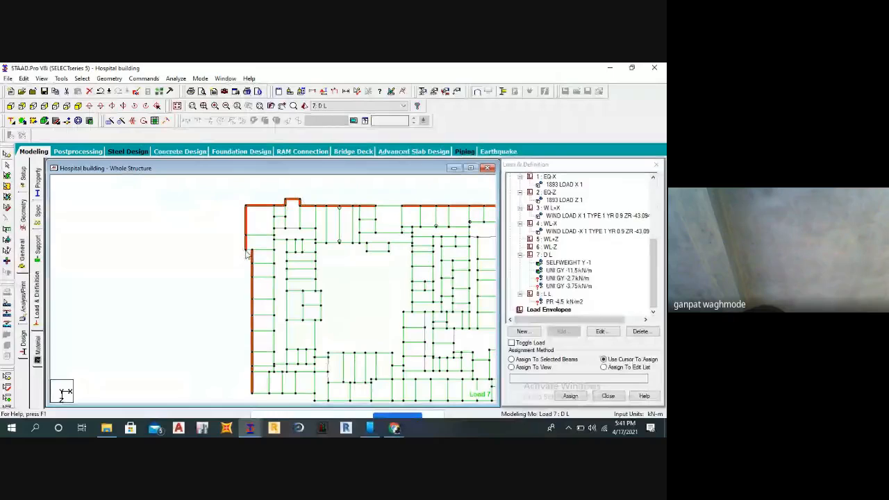
pyautogui.keyDown('ctrl'); pyautogui.click(249, 251); pyautogui.keyUp('ctrl')
pyautogui.moveTo(227, 255); pyautogui.dragTo(218, 193, button='middle')
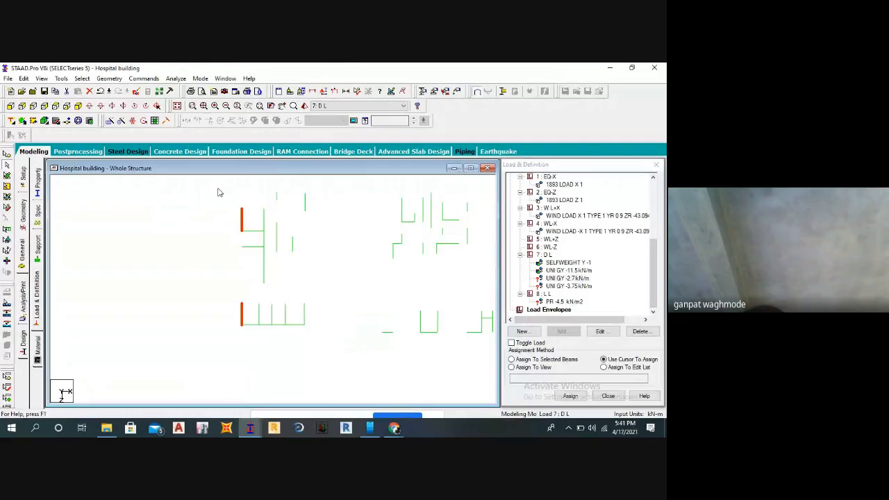
# Add the perimeter beams along the plan's stepped lower edge and its lower-right end to the selection.
pyautogui.moveTo(222, 322); pyautogui.dragTo(450, 342)
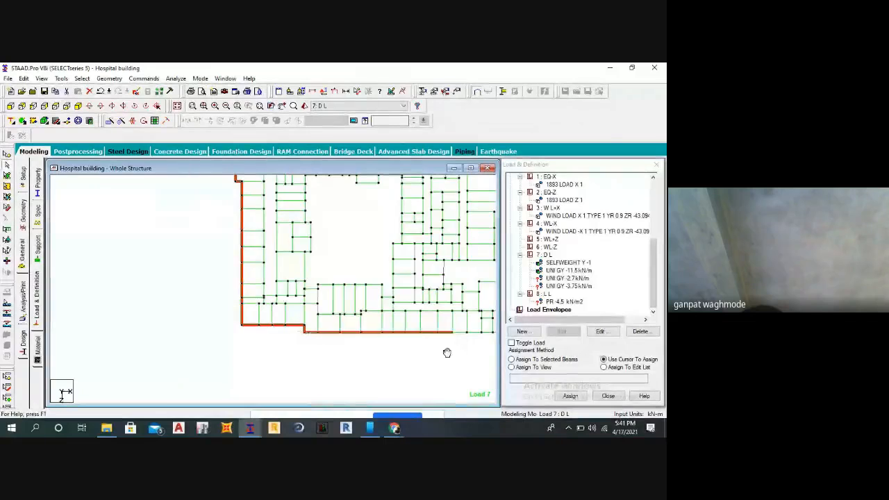
pyautogui.moveTo(446, 354); pyautogui.dragTo(301, 359, button='middle')
pyautogui.moveTo(382, 354); pyautogui.dragTo(293, 333)
pyautogui.moveTo(357, 278); pyautogui.dragTo(373, 367)
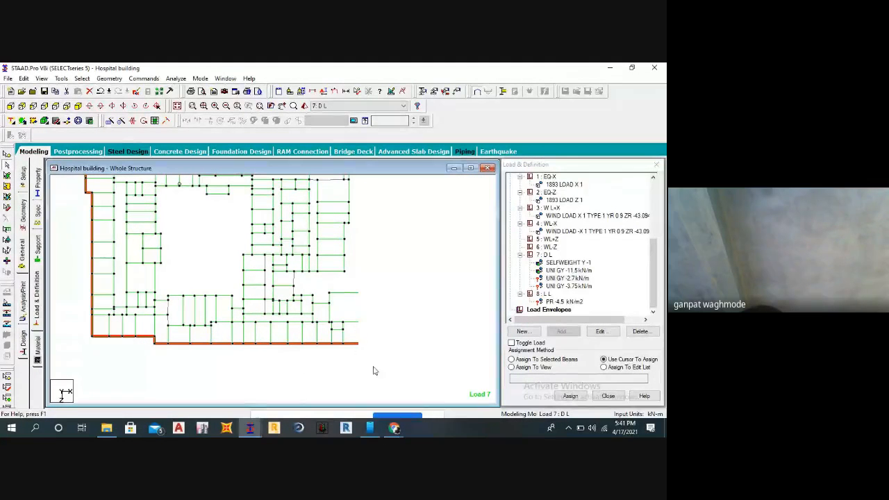
# Add the perimeter beams of the plan's stepped right side and the recess near its lower-right corner to the selection.
pyautogui.moveTo(355, 176); pyautogui.dragTo(349, 252, button='middle')
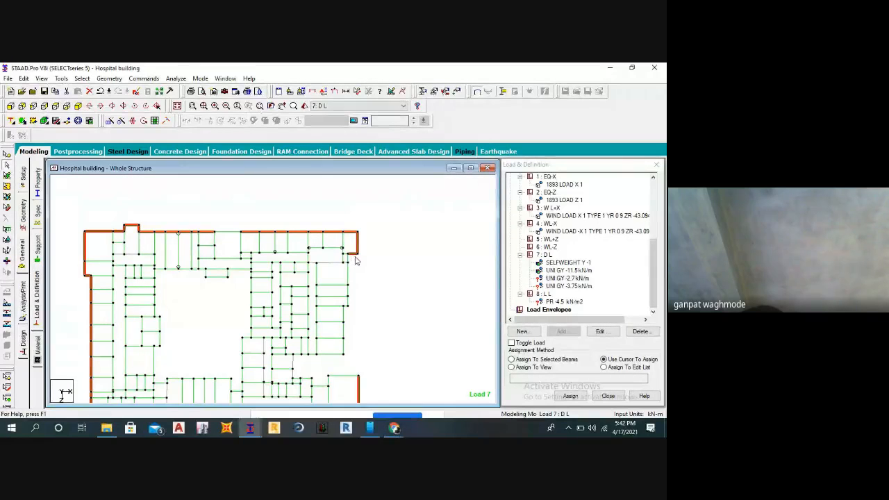
pyautogui.moveTo(348, 266); pyautogui.dragTo(364, 309)
pyautogui.moveTo(355, 358); pyautogui.dragTo(341, 305)
pyautogui.moveTo(360, 338); pyautogui.dragTo(378, 270, button='middle')
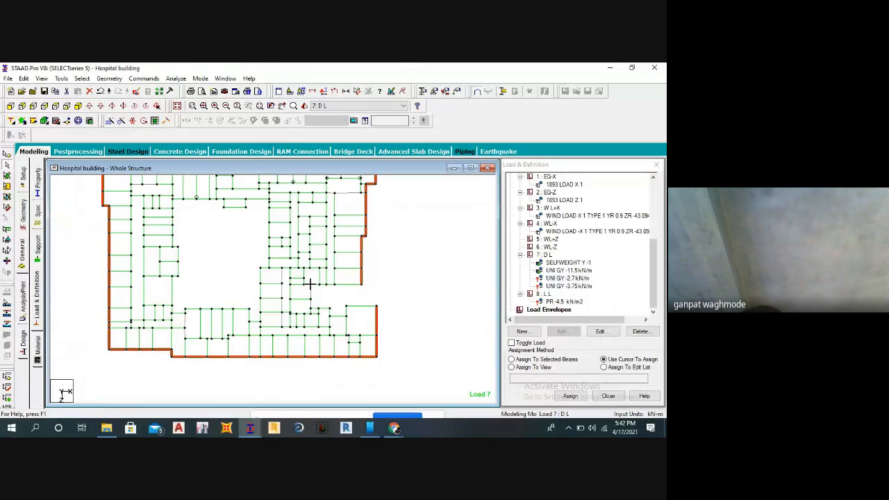
pyautogui.moveTo(314, 283); pyautogui.dragTo(314, 282)
pyautogui.moveTo(349, 296); pyautogui.dragTo(396, 305, button='middle')
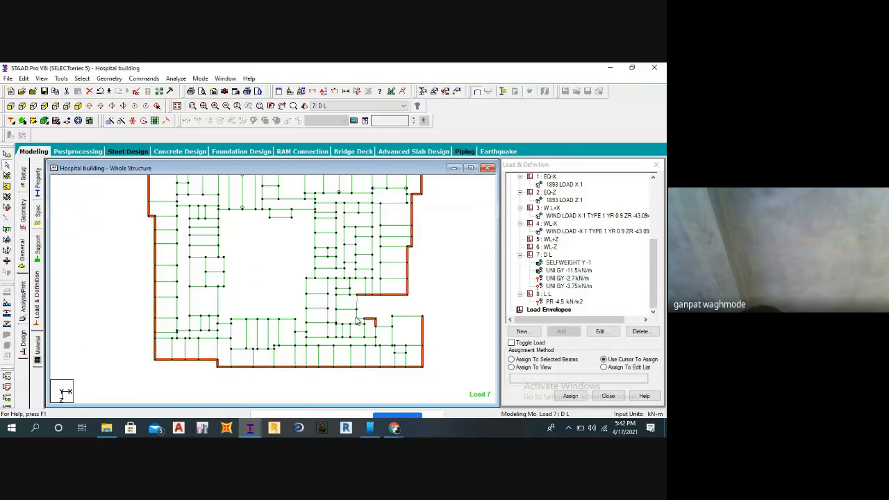
pyautogui.click(357, 310)
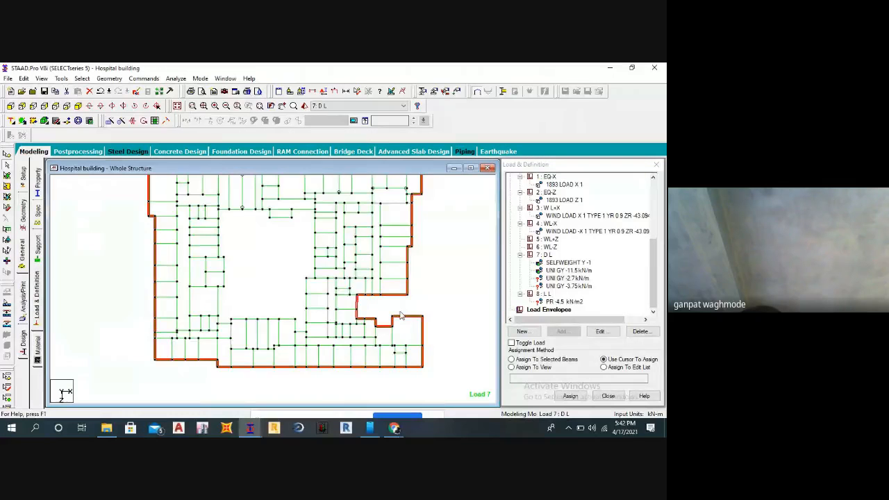
# Assign the uniform GY -2.7 kN/m load to the selected perimeter beams and show the floor in isometric view.
pyautogui.scroll(-2, 401, 274)
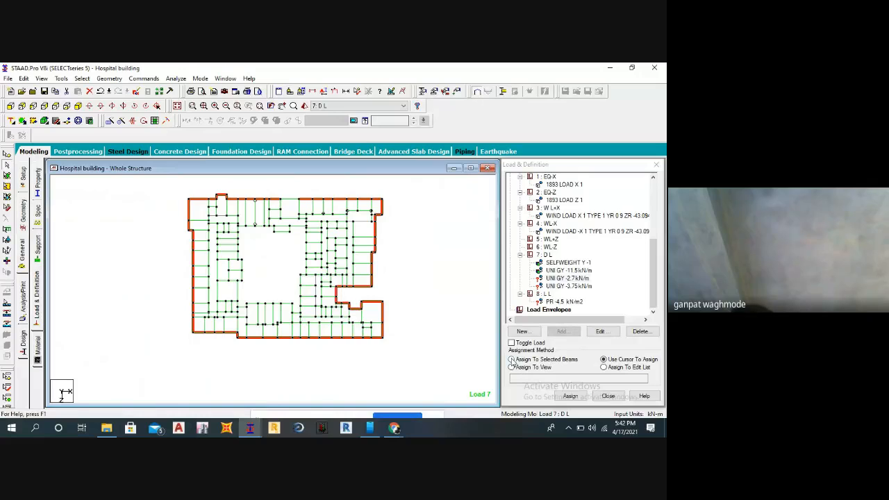
pyautogui.click(512, 360)
pyautogui.click(569, 395)
pyautogui.click(612, 309)
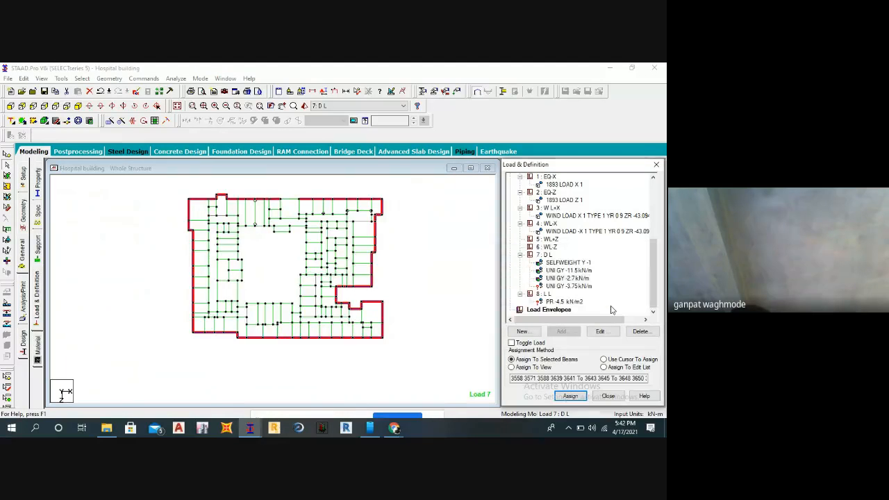
pyautogui.click(77, 106)
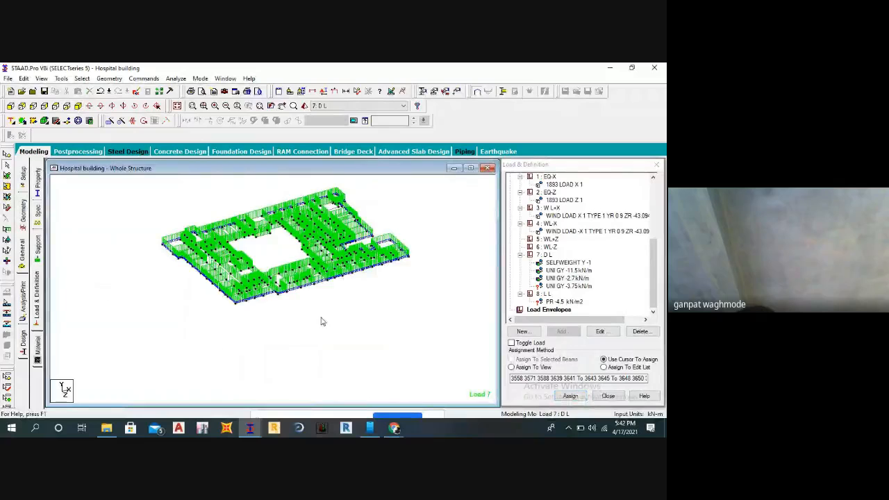
# Highlight the members carrying the GY -11.5 kN/m load and display the whole structure again.
pyautogui.scroll(2, 310, 301)
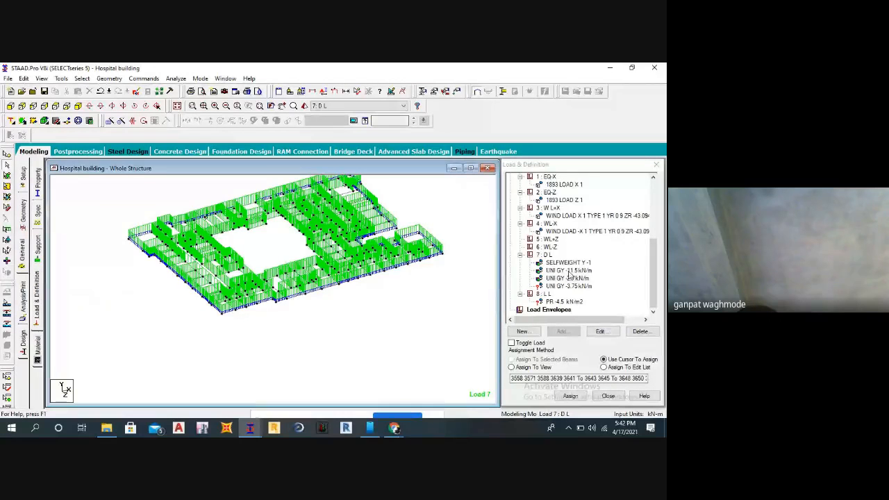
pyautogui.scroll(-3, 355, 280)
pyautogui.scroll(3, 364, 260)
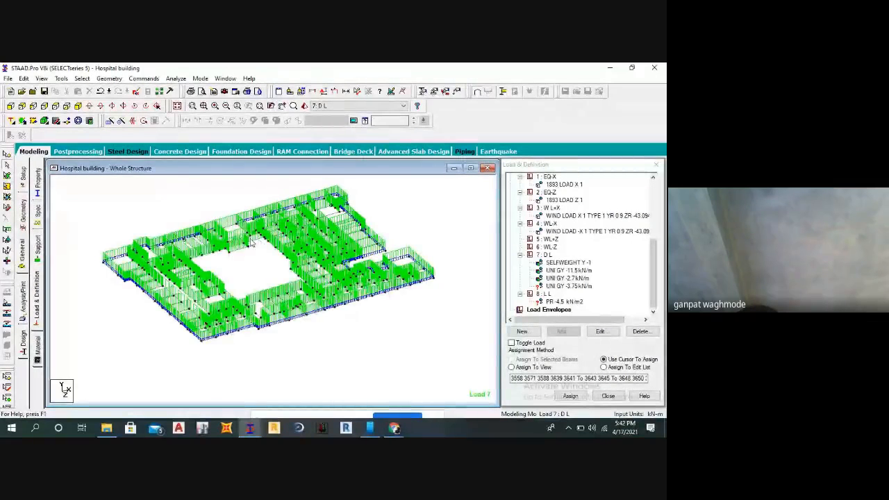
pyautogui.click(568, 271)
pyautogui.click(448, 320)
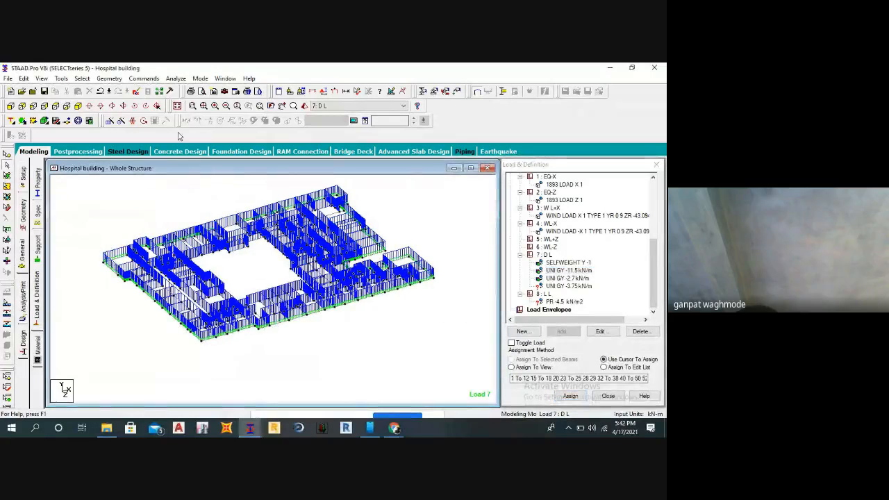
pyautogui.click(177, 105)
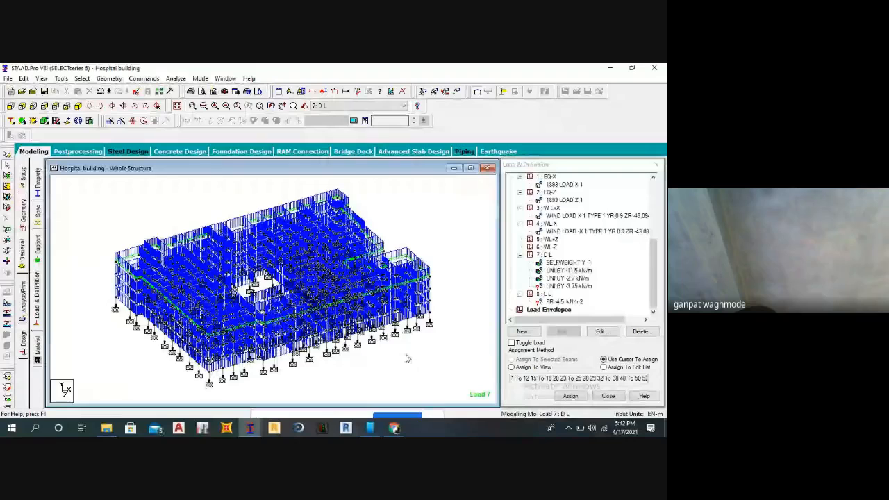
# Pick the uniform GY -3.75 kN/m load and select all beams of the upper three floor levels in front view.
pyautogui.click(575, 286)
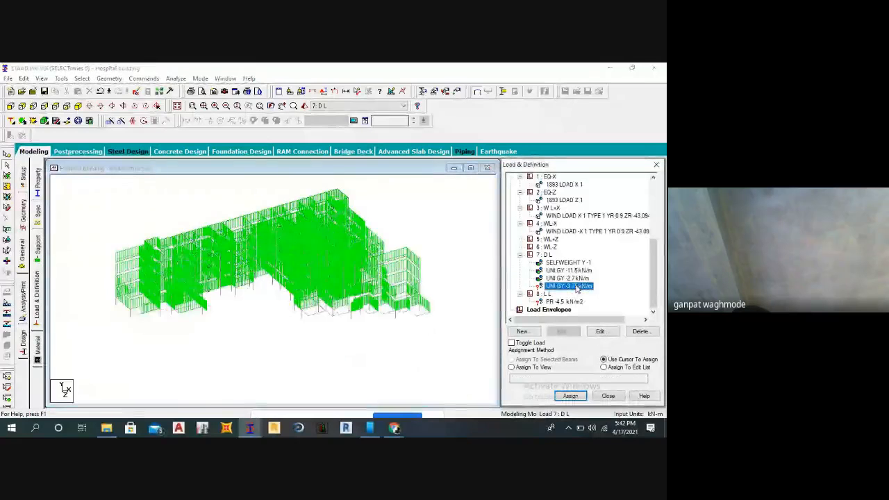
pyautogui.click(10, 106)
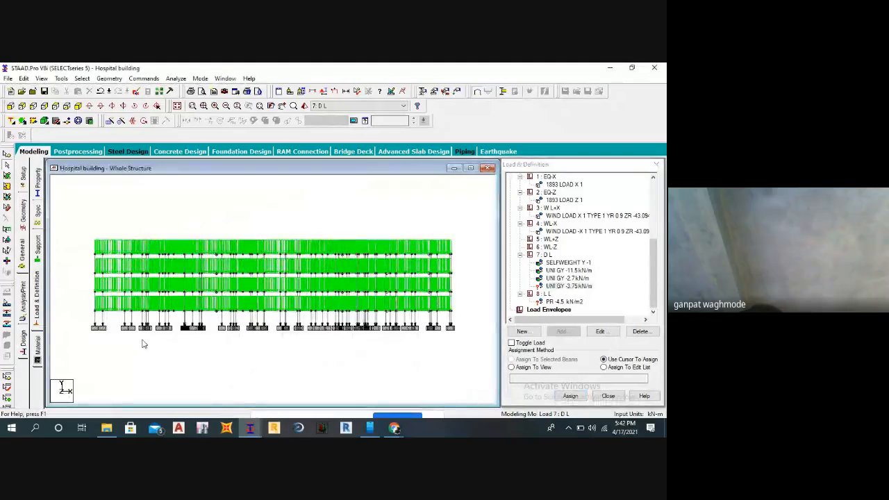
pyautogui.moveTo(84, 252); pyautogui.dragTo(481, 258)
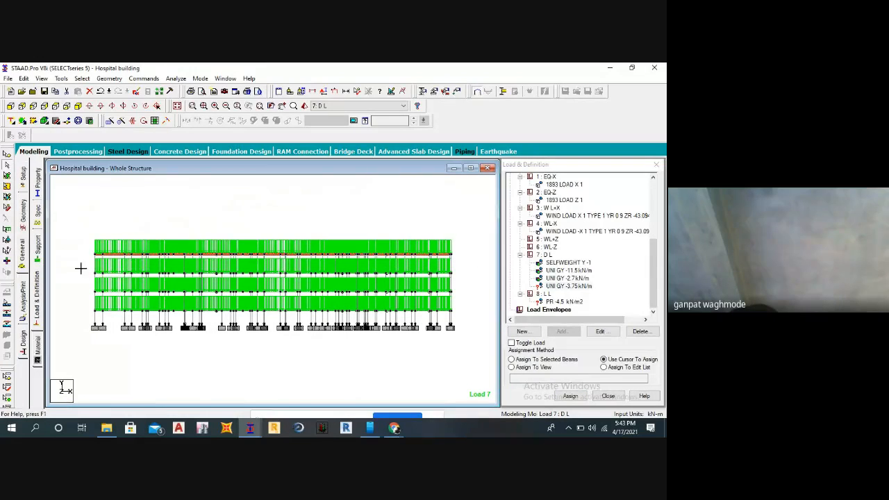
pyautogui.keyDown('ctrl'); pyautogui.moveTo(430, 280); pyautogui.dragTo(472, 276); pyautogui.keyUp('ctrl')
pyautogui.keyDown('ctrl'); pyautogui.moveTo(94, 289); pyautogui.dragTo(466, 301); pyautogui.keyUp('ctrl')
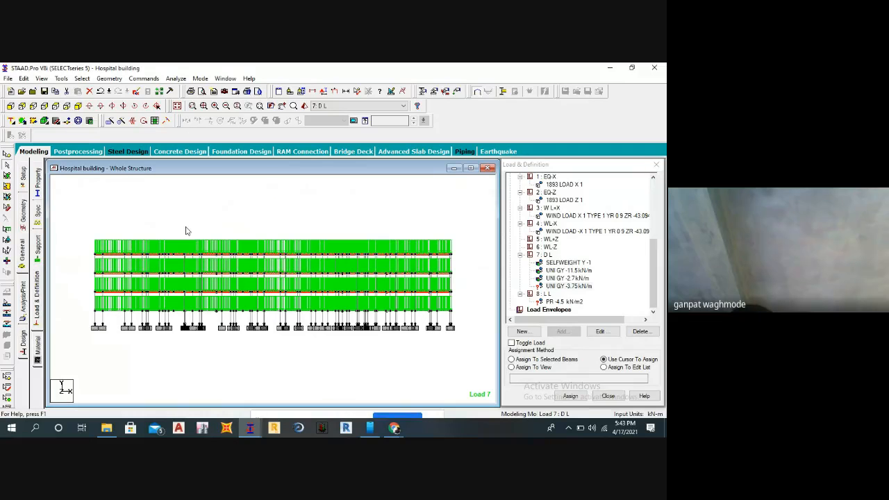
# Return to the isometric view and assign the uniform GY -3.75 kN/m load to the selected floor beams.
pyautogui.click(78, 105)
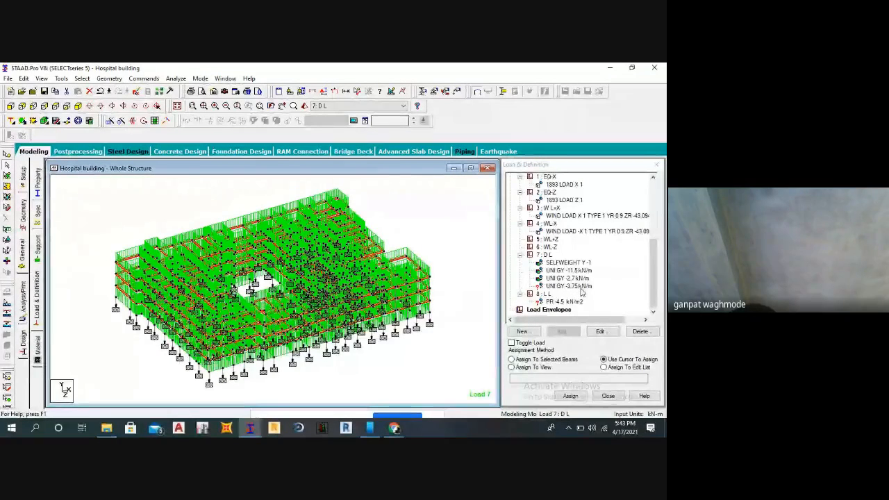
pyautogui.click(511, 359)
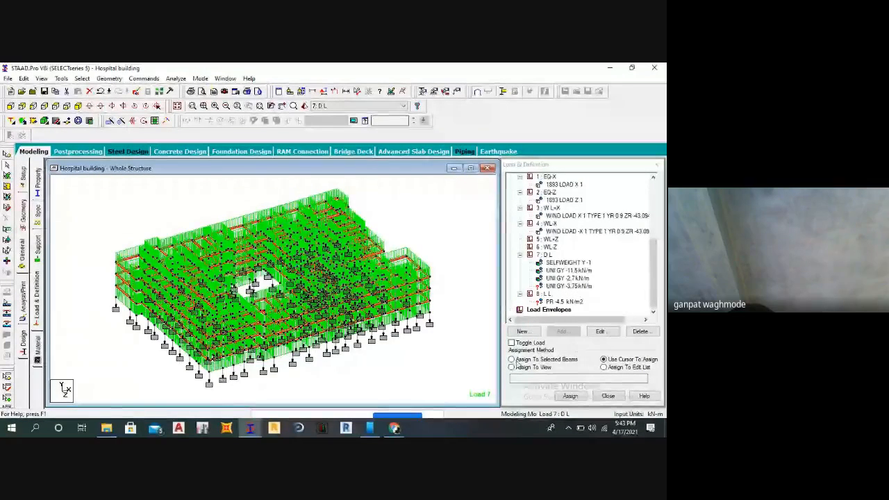
pyautogui.click(570, 396)
pyautogui.click(595, 309)
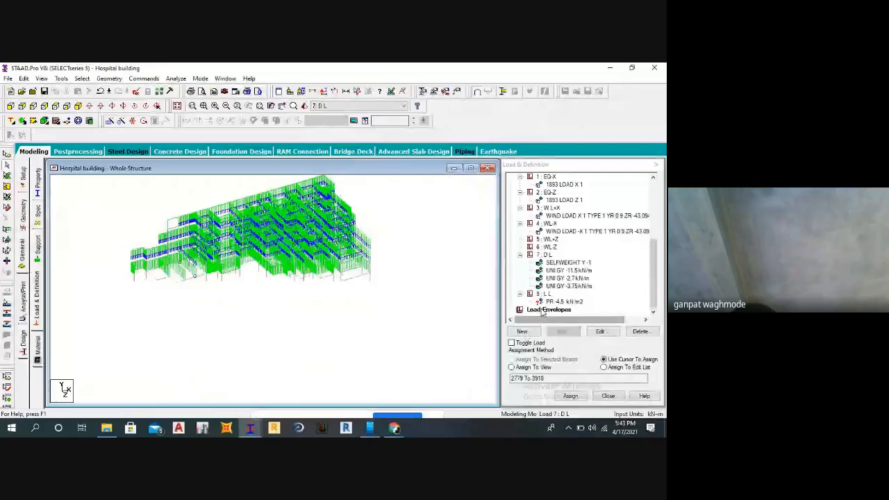
# Assign the PR -4.5 kN/m2 plate pressure of load case L L to all plates in view.
pyautogui.click(564, 301)
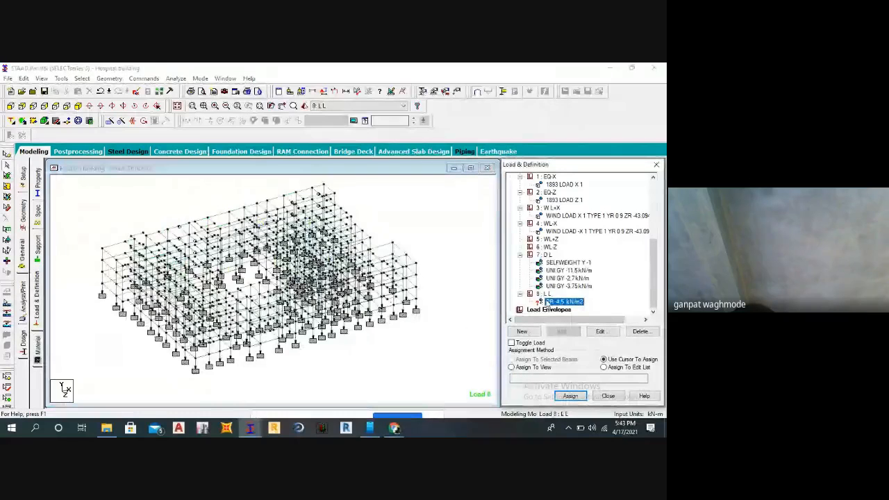
pyautogui.click(443, 256)
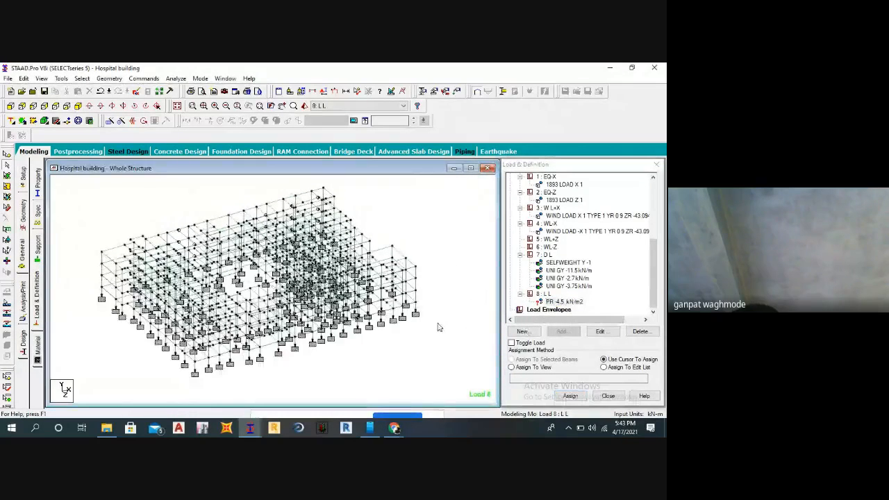
pyautogui.click(552, 302)
pyautogui.click(512, 367)
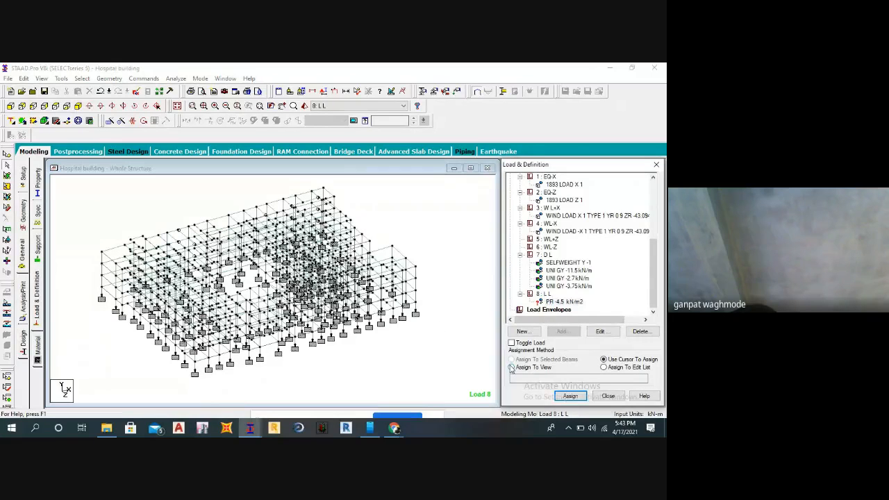
pyautogui.click(569, 396)
pyautogui.click(588, 310)
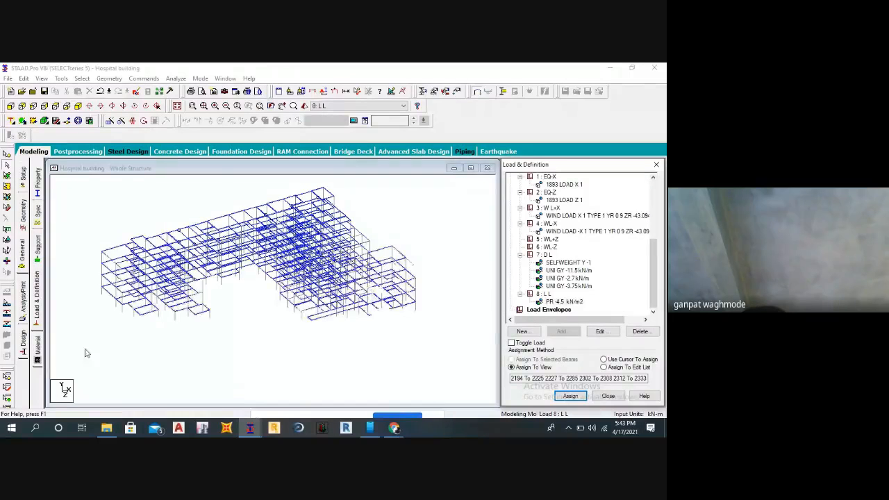
pyautogui.click(98, 346)
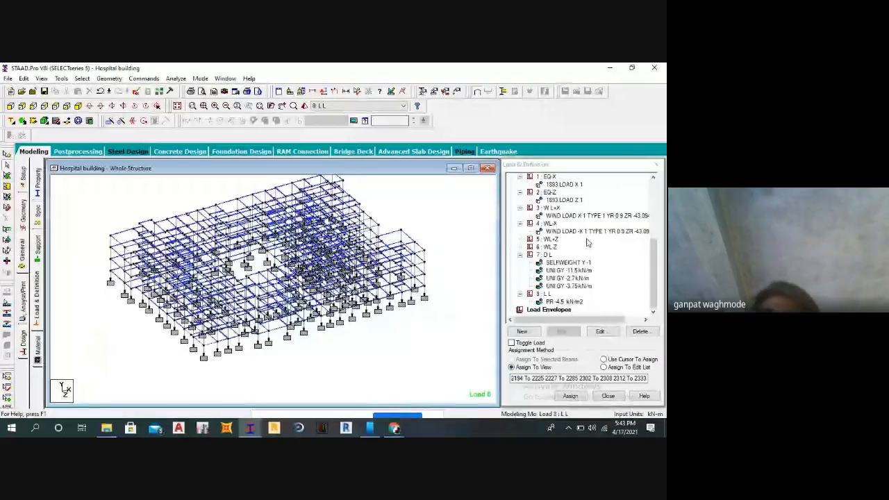
# Start adding a new load case under Load Cases Details.
pyautogui.scroll(1, 590, 236)
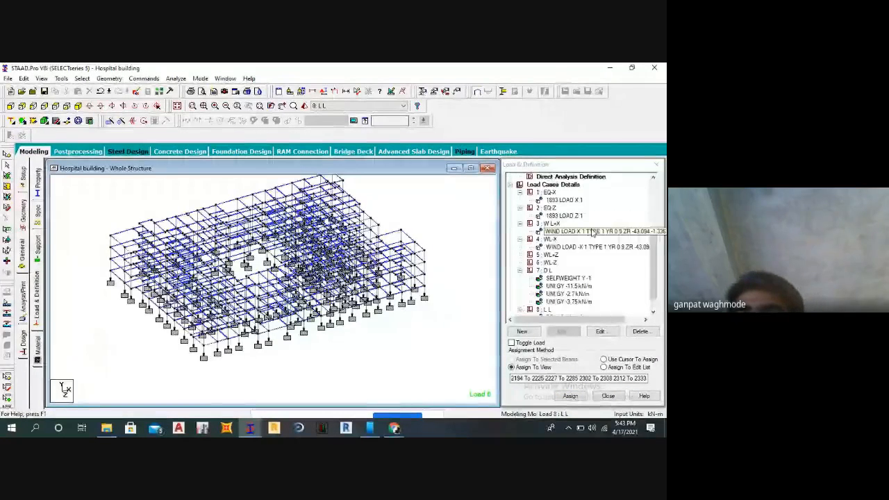
pyautogui.click(563, 186)
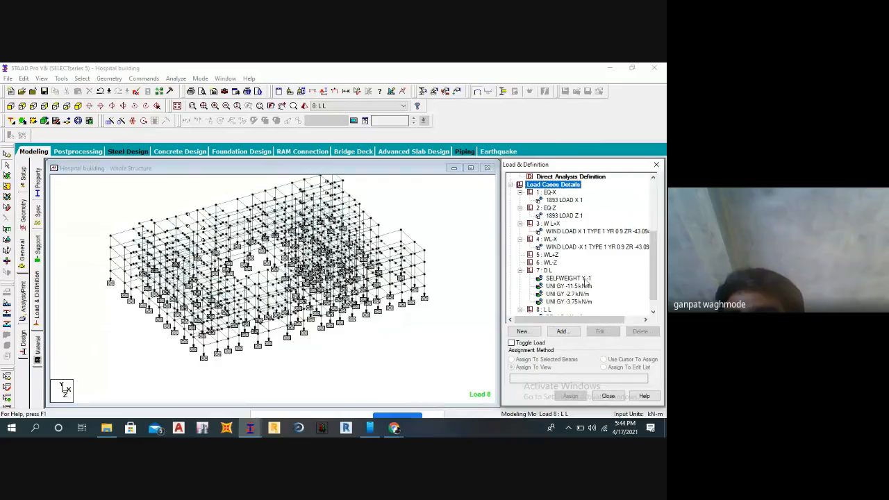
pyautogui.click(562, 331)
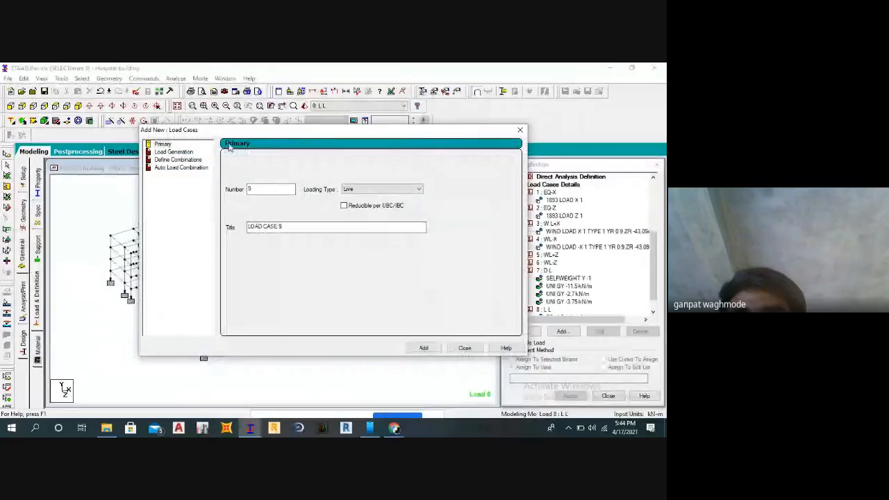
pyautogui.moveTo(232, 131); pyautogui.dragTo(410, 131)
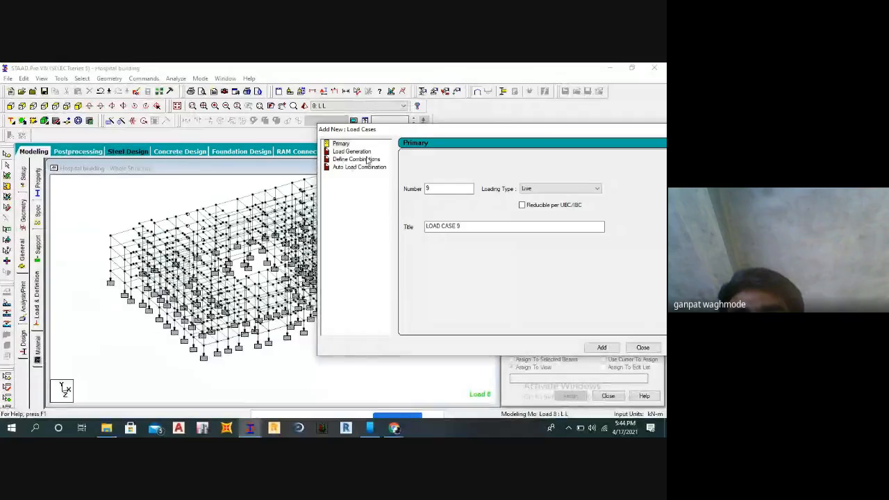
pyautogui.click(360, 167)
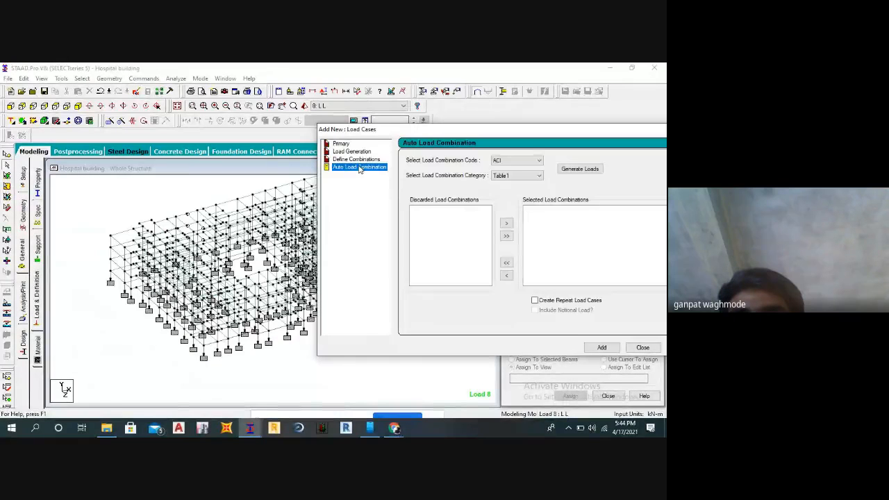
pyautogui.click(534, 163)
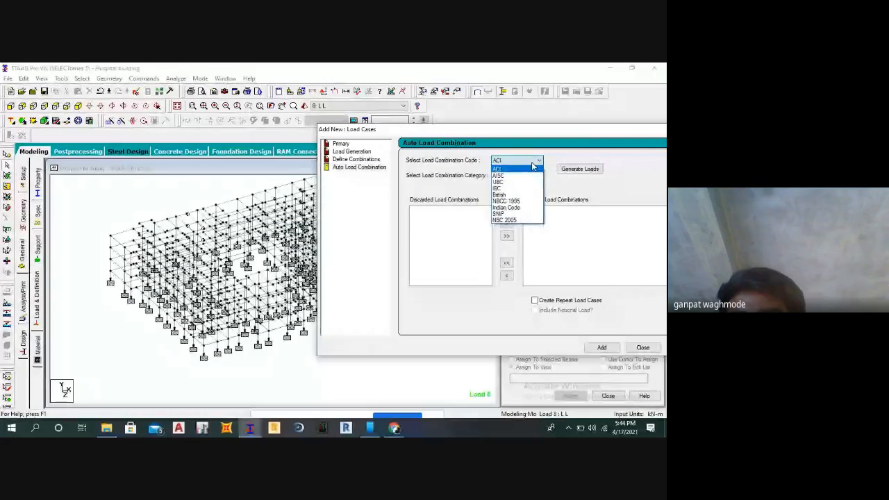
pyautogui.click(503, 207)
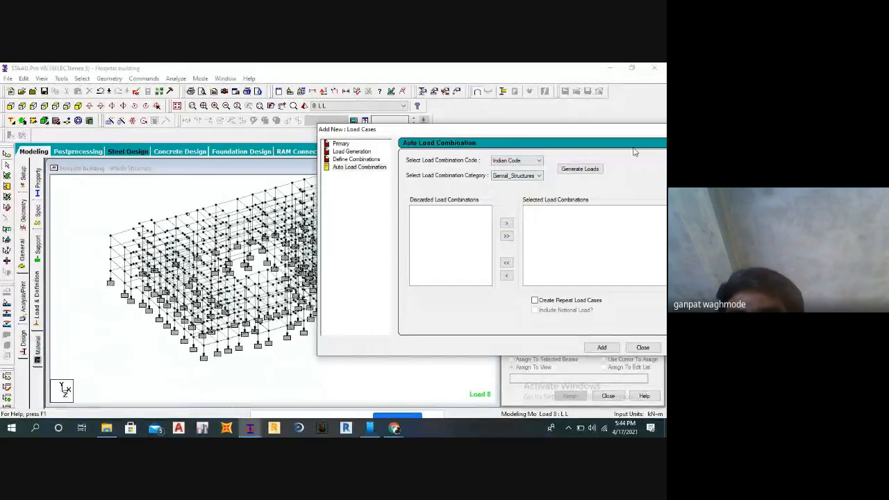
# Define a manual load combination number 9 of Normal type and name it 1.5(DL+LL).
pyautogui.click(358, 160)
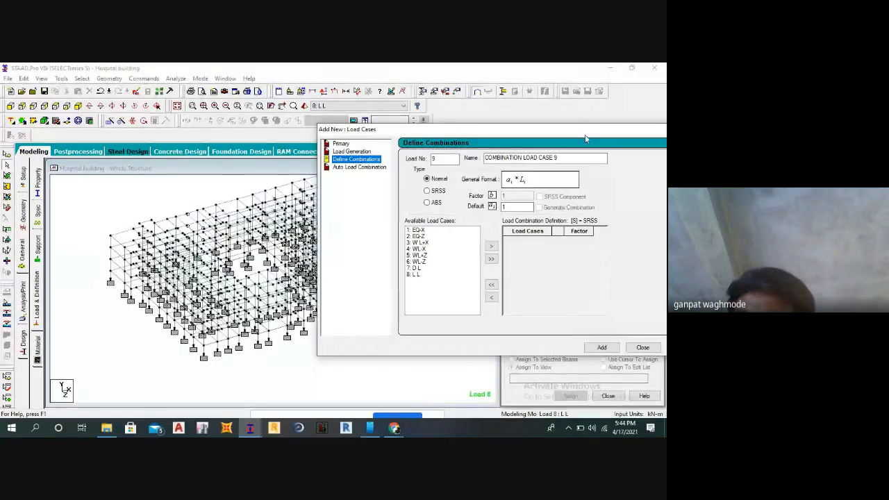
pyautogui.moveTo(576, 157); pyautogui.dragTo(479, 159)
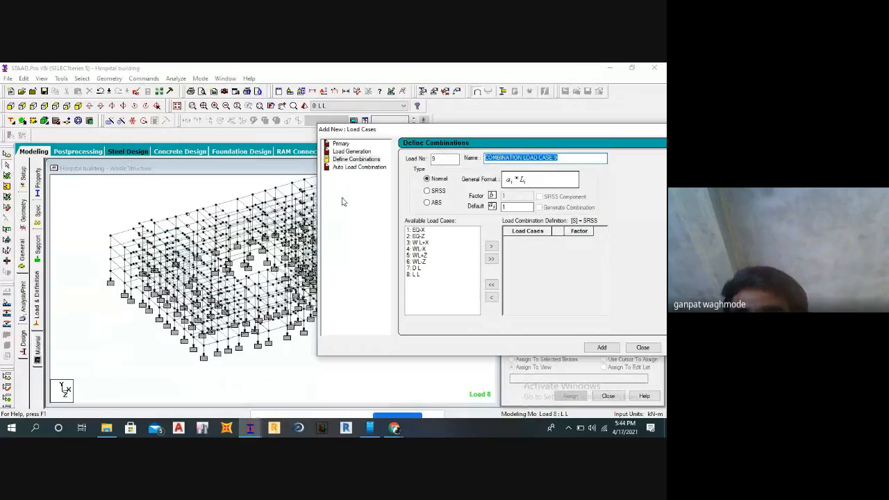
pyautogui.write('1.5')
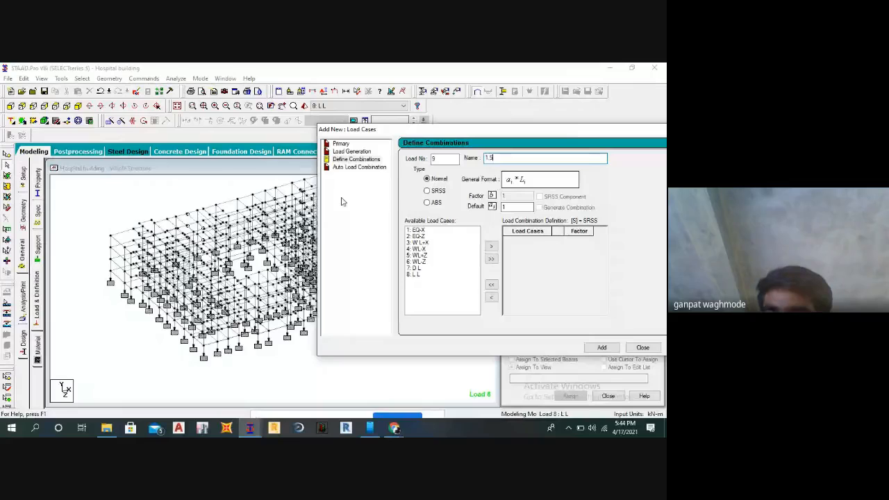
pyautogui.write('(')
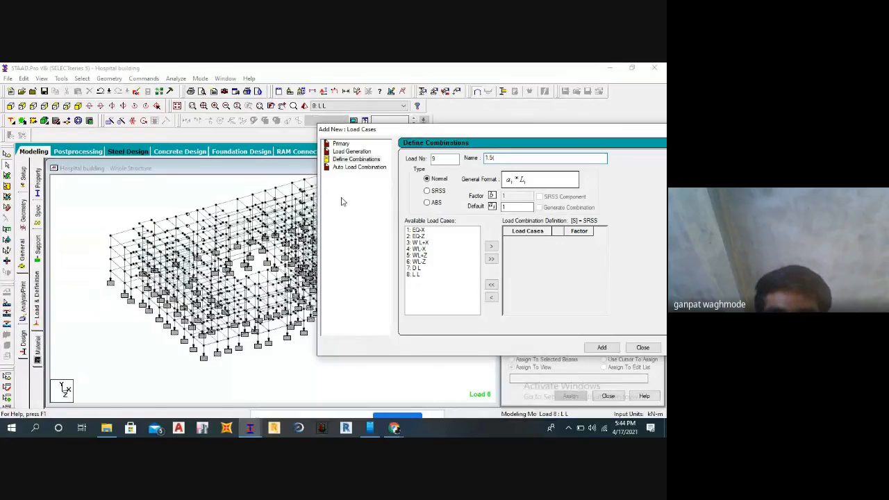
pyautogui.write('DL+')
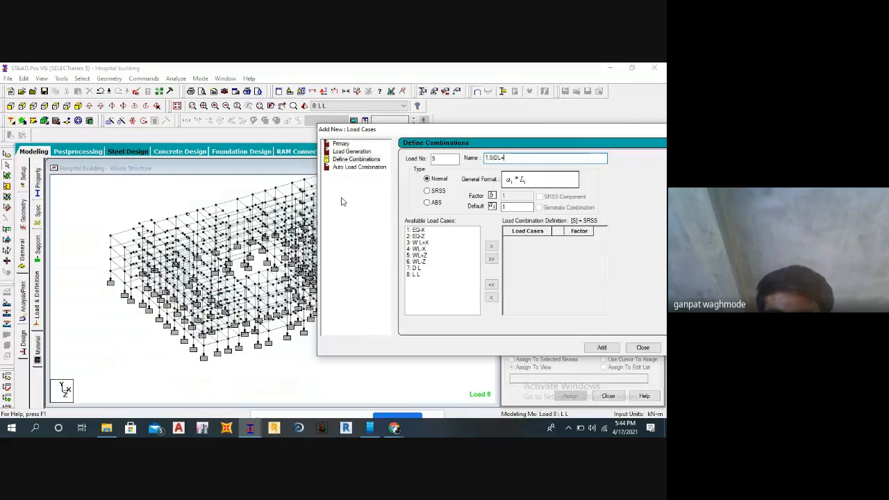
pyautogui.write('LL)')
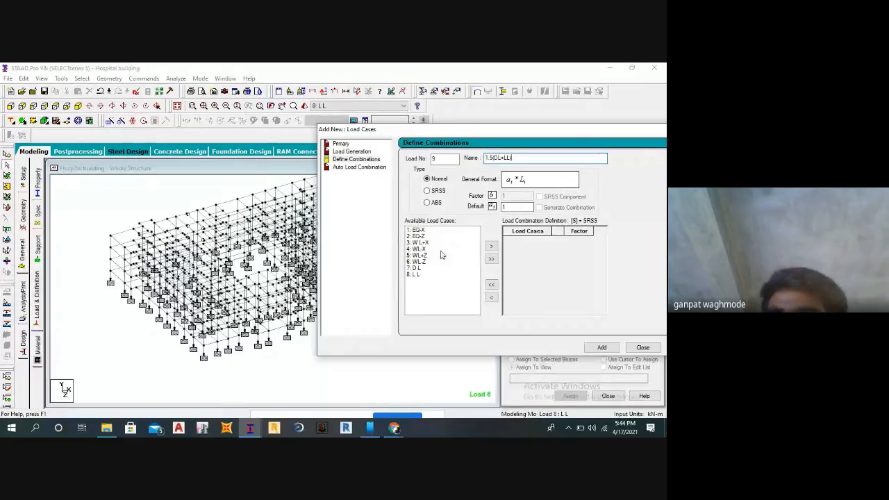
# Include load cases 7 D L and 8 L L with a factor of 1.5 each and add the combination.
pyautogui.moveTo(416, 268); pyautogui.dragTo(423, 276)
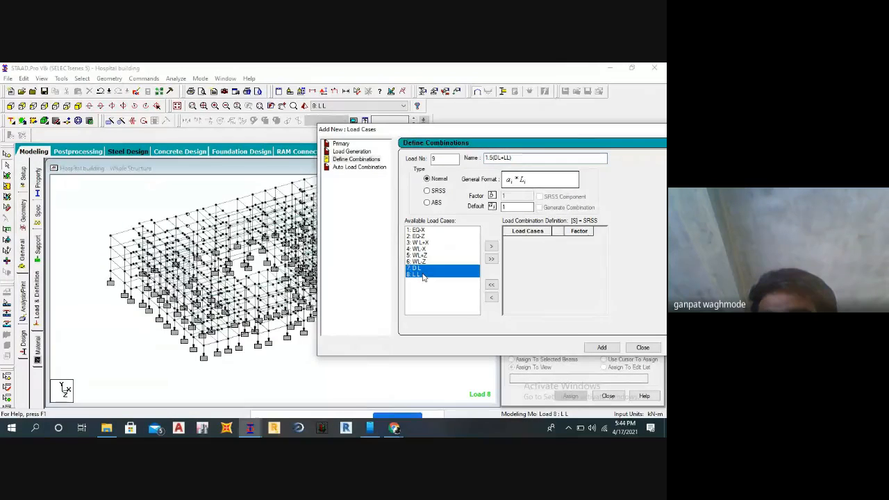
pyautogui.click(491, 246)
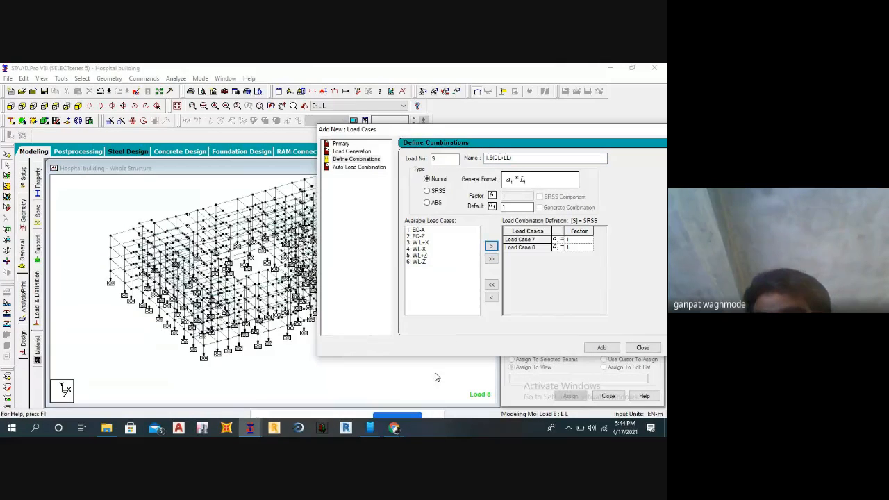
pyautogui.click(579, 240)
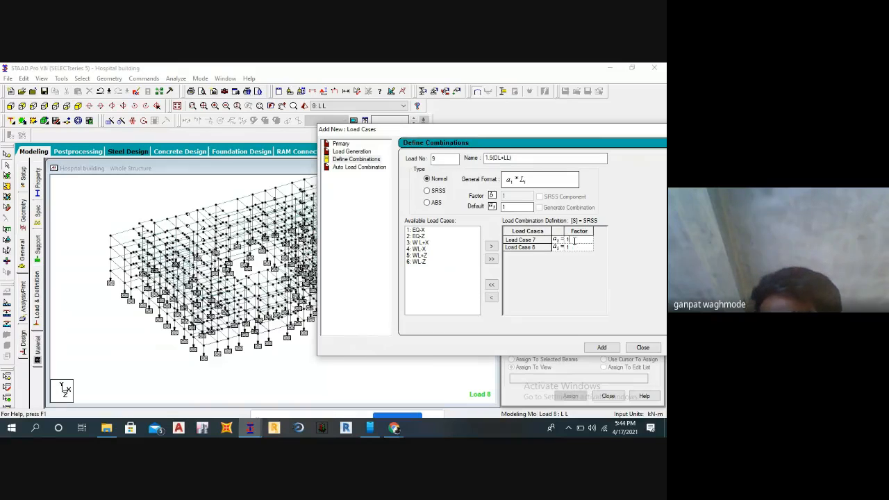
pyautogui.write('.5')
pyautogui.click(574, 245)
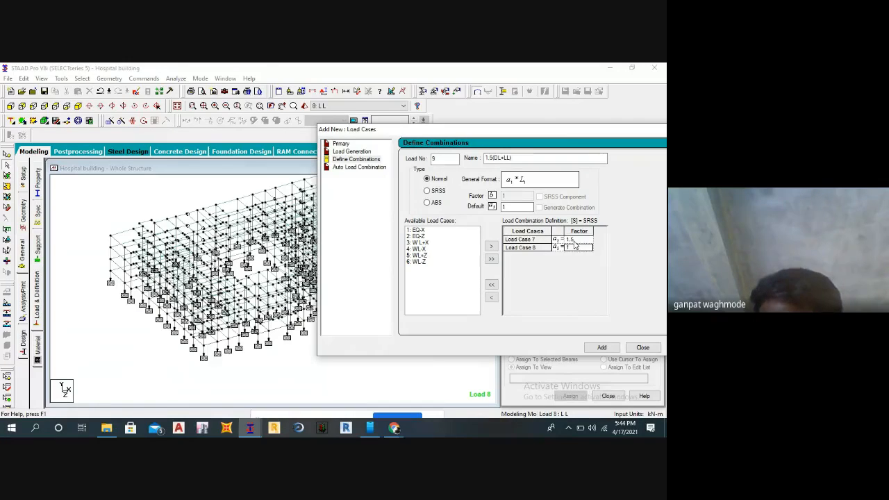
pyautogui.write('1')
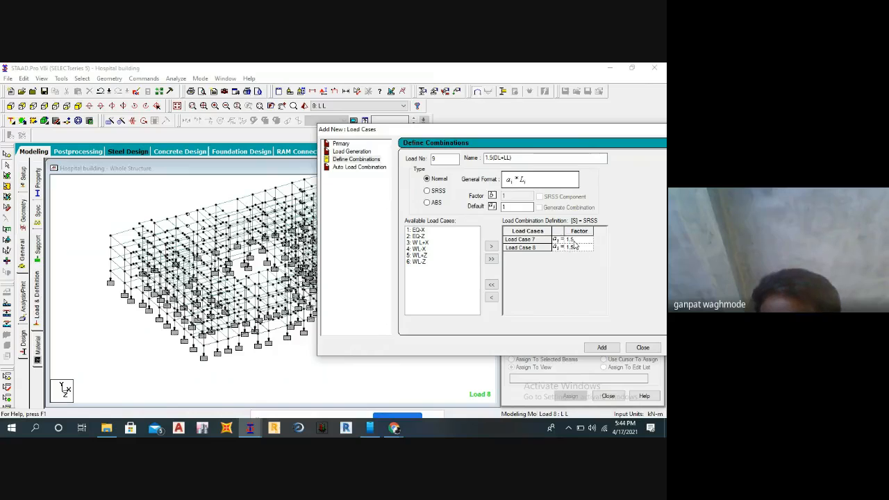
pyautogui.click(602, 347)
pyautogui.click(640, 348)
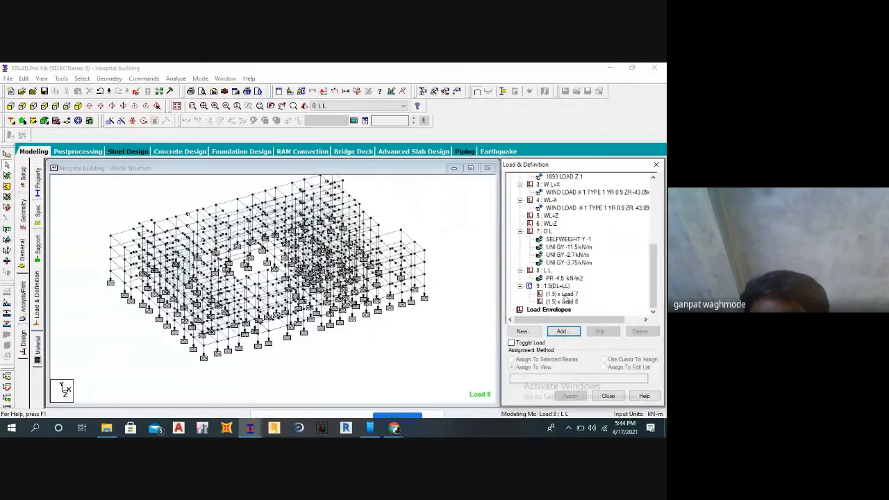
# Start manual load combination 10, name it 1.2(DL+LL+EQ-X), and accept the auto save of the modified structure.
pyautogui.click(563, 331)
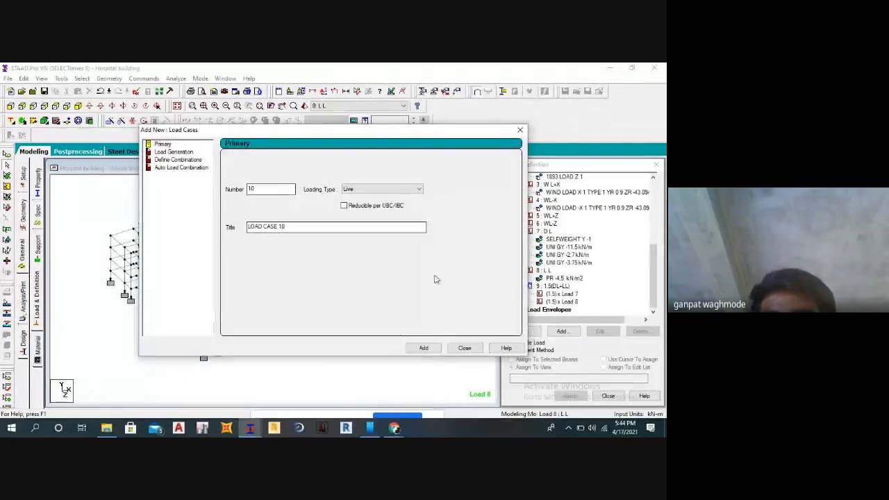
pyautogui.click(166, 162)
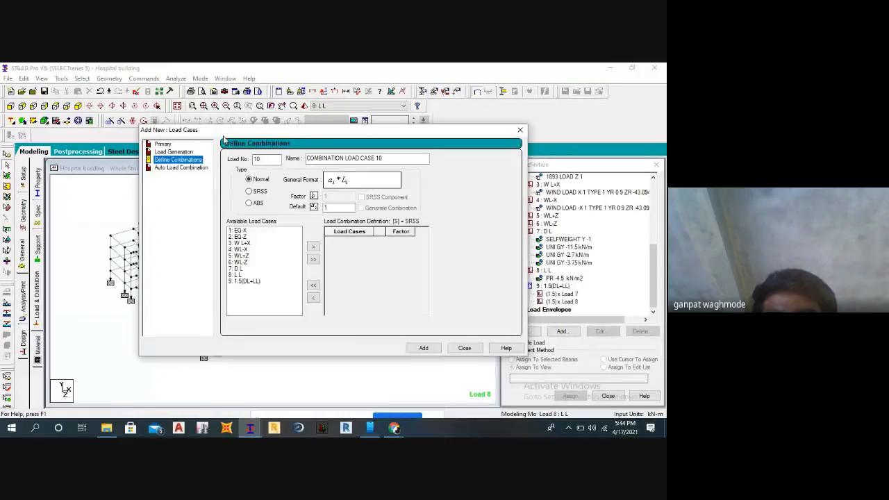
pyautogui.moveTo(223, 132); pyautogui.dragTo(307, 152)
pyautogui.moveTo(477, 178); pyautogui.dragTo(390, 178)
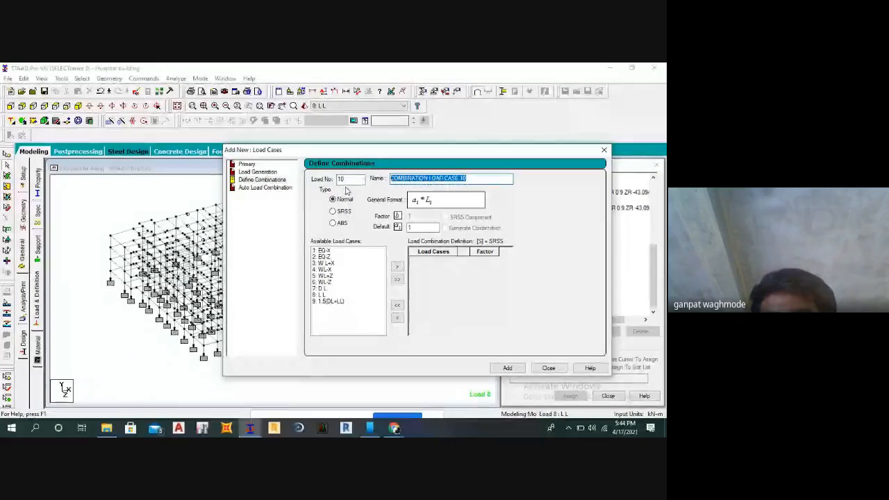
pyautogui.write('1.2')
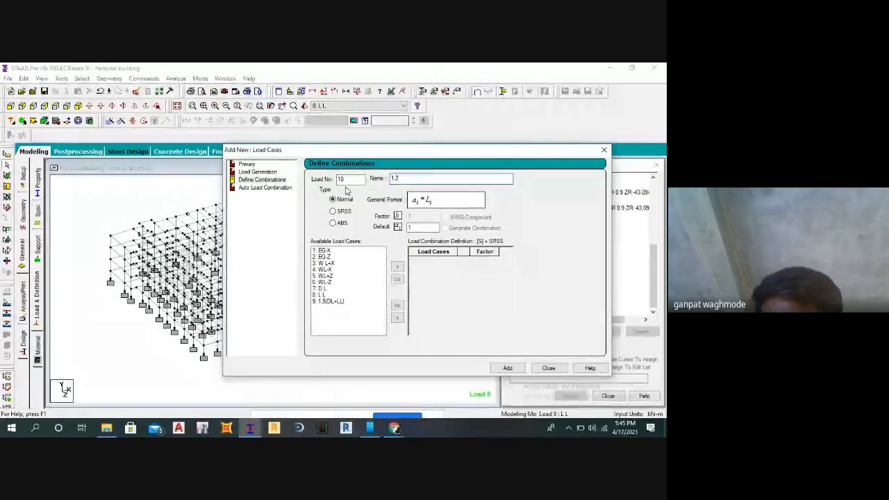
pyautogui.write('(DL')
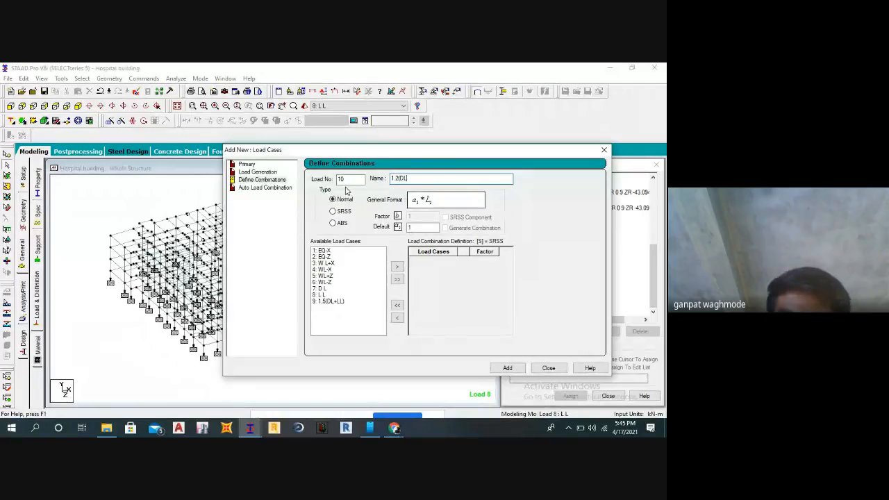
pyautogui.write('+LL+EQ')
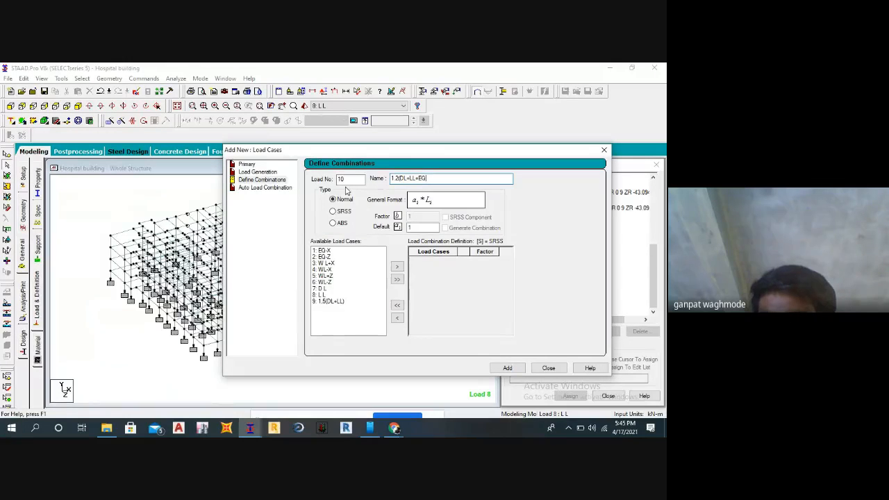
pyautogui.write('X)')
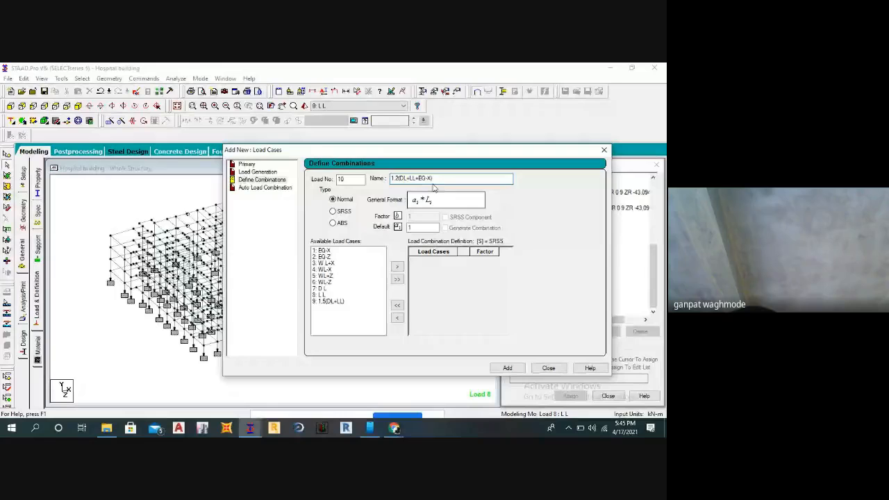
pyautogui.write(')')
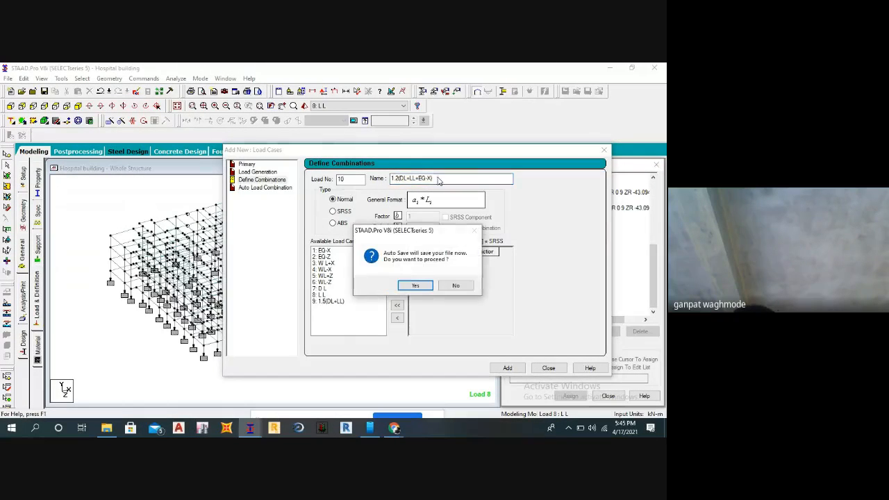
pyautogui.click(421, 283)
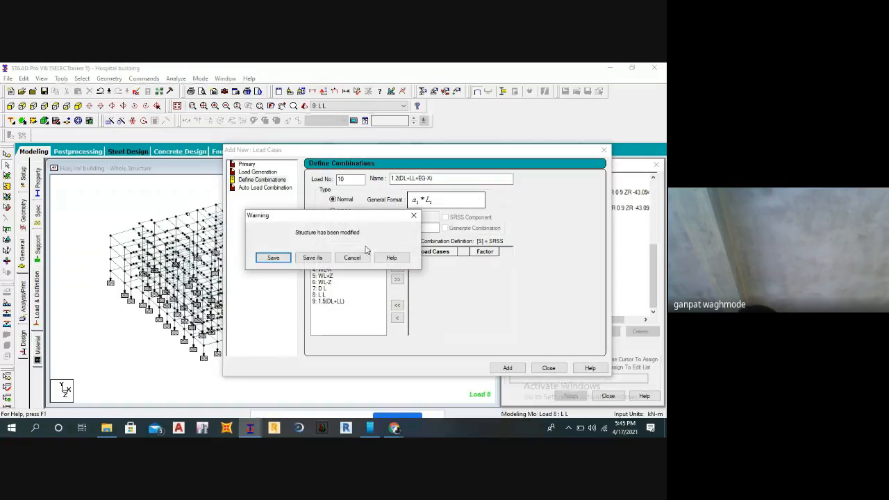
pyautogui.click(283, 258)
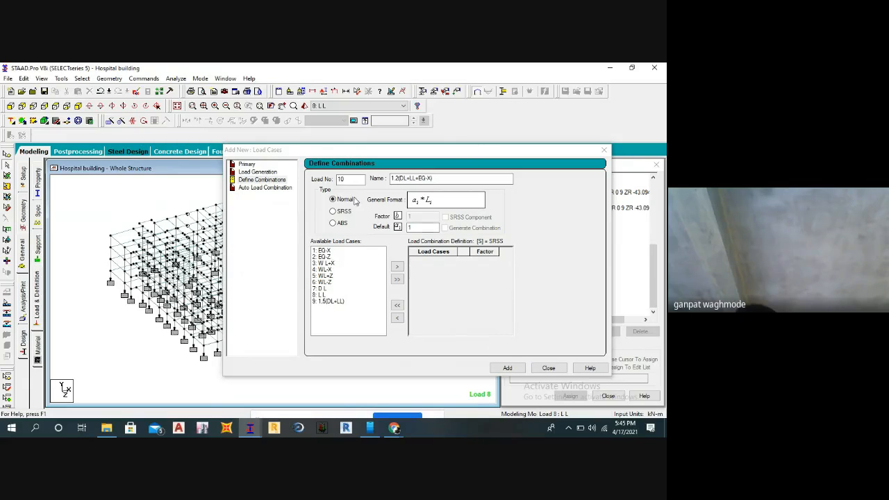
# Include load cases 1 EQ-X, 7 D L and 8 L L in the definition of combination 10.
pyautogui.moveTo(363, 155); pyautogui.dragTo(395, 154)
pyautogui.click(360, 250)
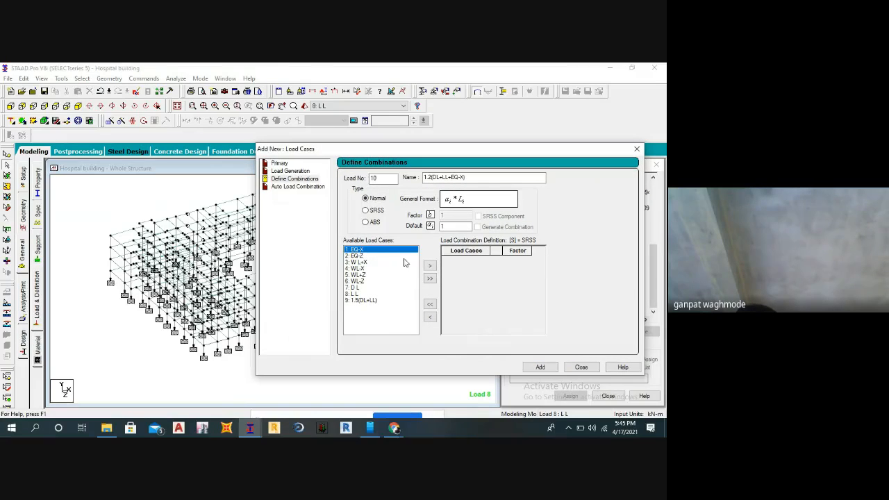
pyautogui.click(430, 266)
pyautogui.click(360, 282)
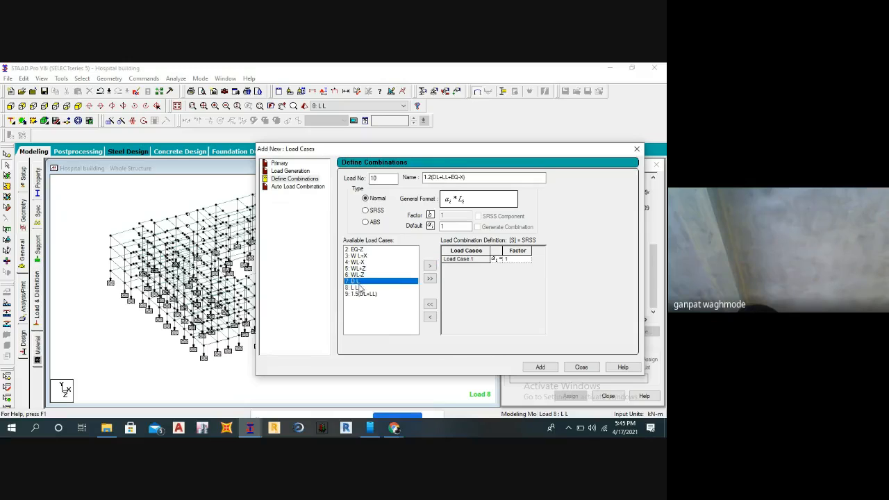
pyautogui.keyDown('ctrl'); pyautogui.click(359, 287); pyautogui.keyUp('ctrl')
pyautogui.click(430, 266)
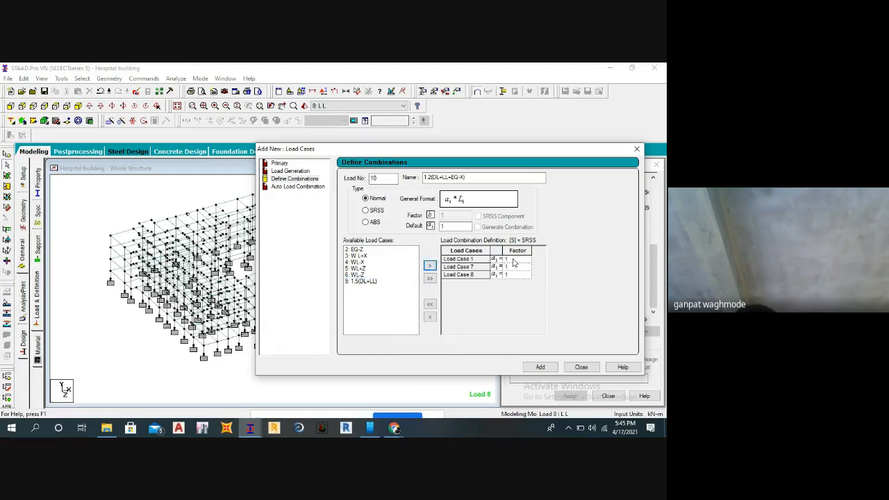
# Set the factor to 1.2 for load cases 1, 7 and 8, and add combination 10 to the load cases.
pyautogui.write('1.2')
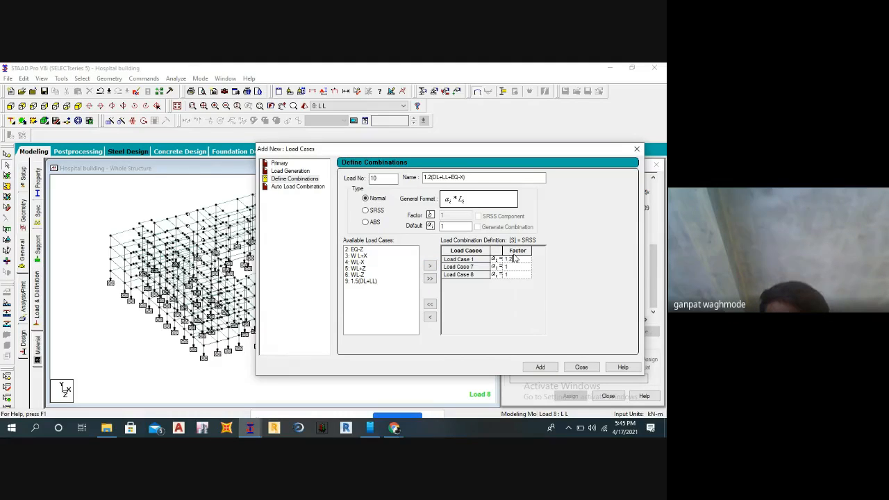
pyautogui.press('Down')
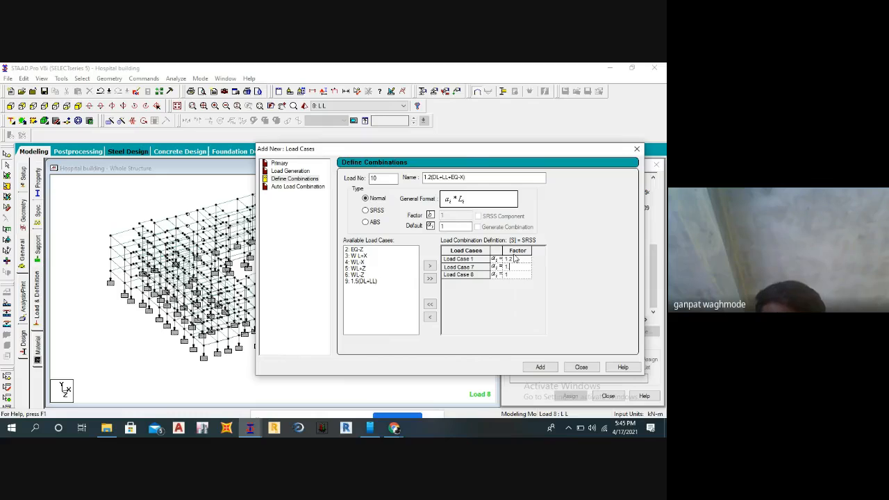
pyautogui.press('Down')
pyautogui.write('1.2')
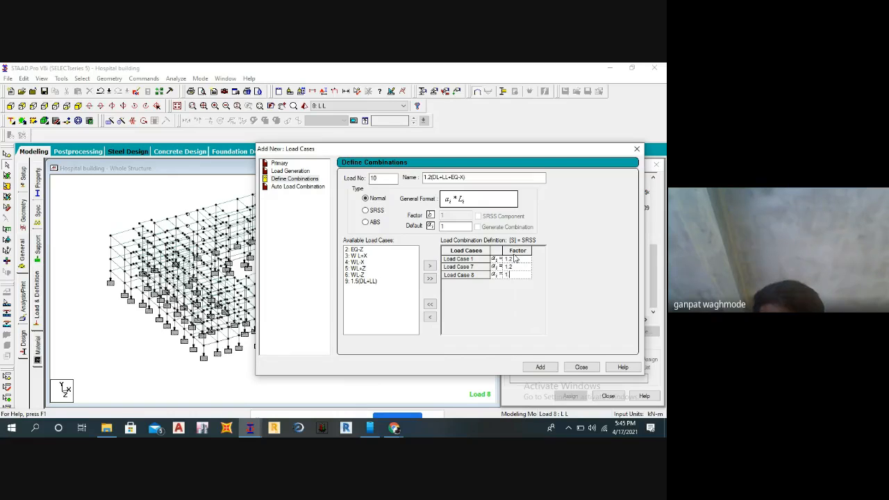
pyautogui.click(541, 367)
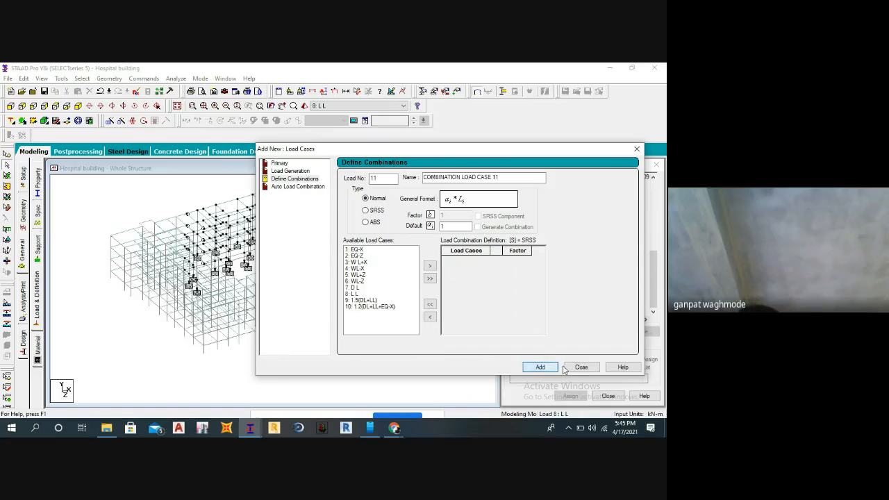
pyautogui.click(581, 367)
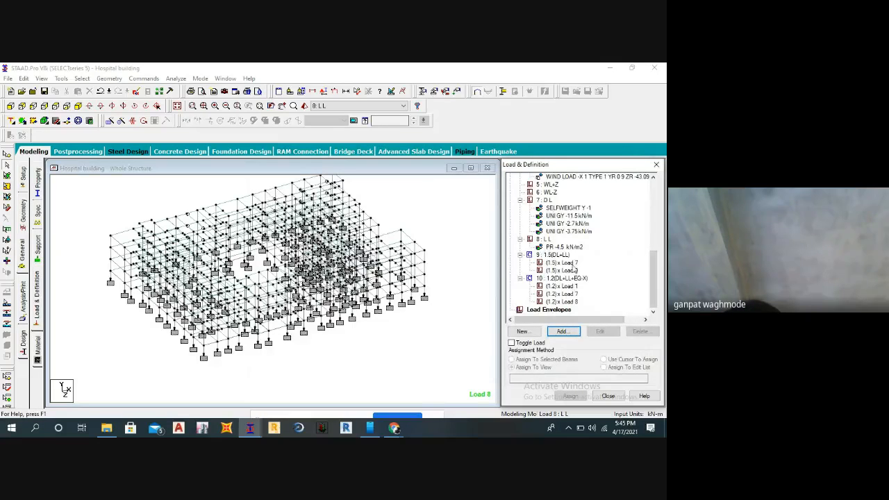
pyautogui.scroll(4, 569, 263)
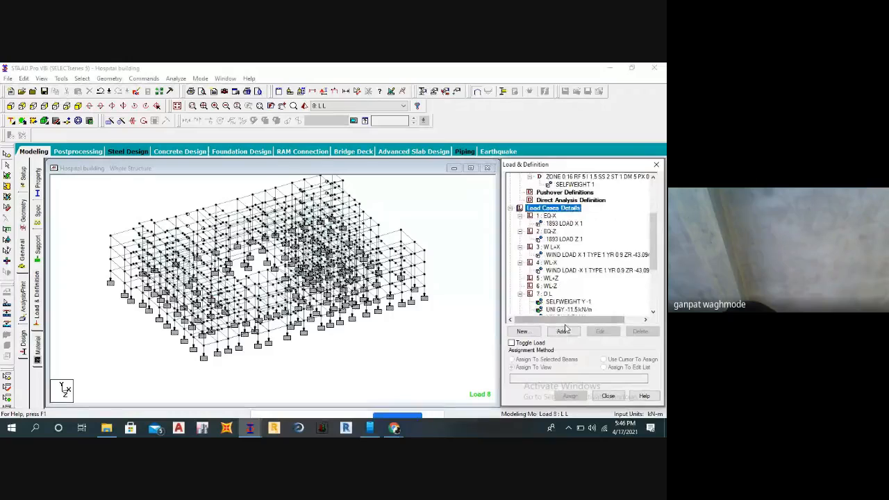
pyautogui.click(561, 331)
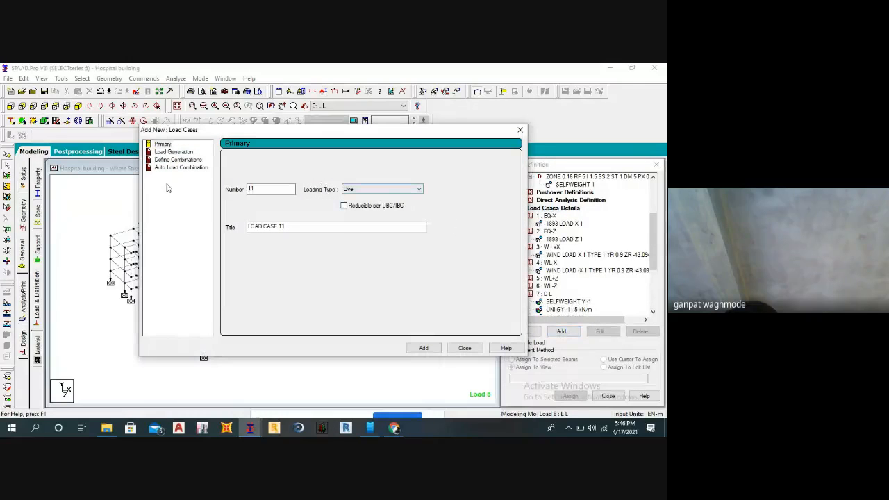
pyautogui.click(169, 160)
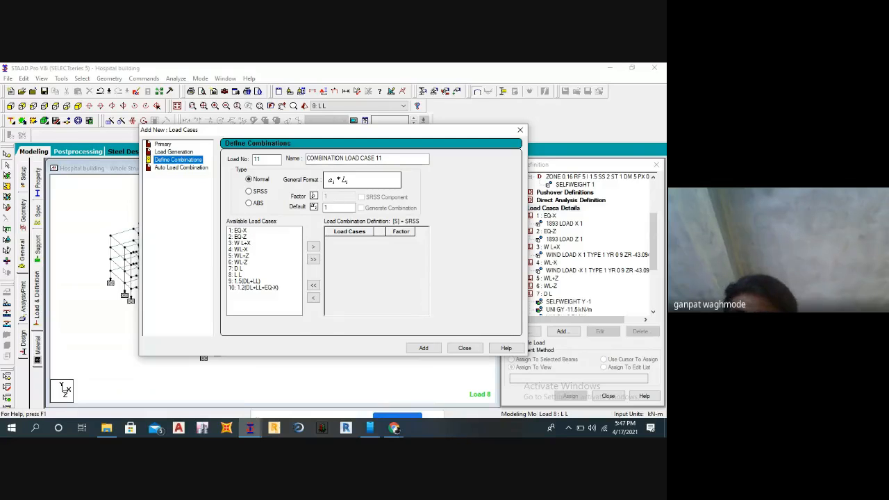
pyautogui.click(461, 349)
# Check the listed definitions and load cases, close the load definitions, and maximize the whole-structure view.
pyautogui.scroll(5, 559, 258)
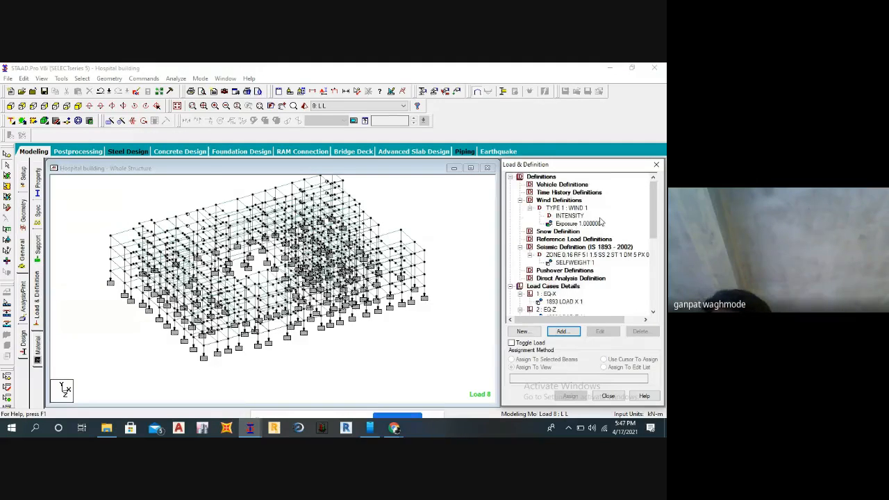
pyautogui.scroll(-1, 574, 240)
pyautogui.scroll(-6, 574, 241)
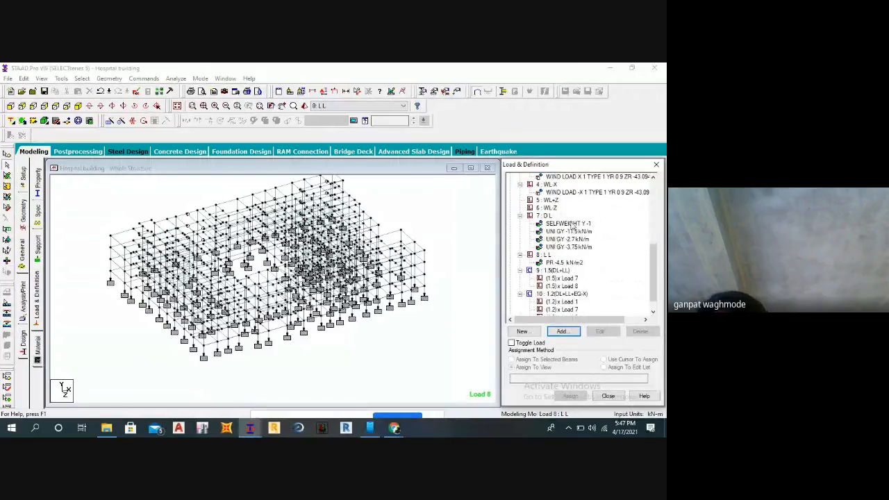
pyautogui.scroll(4, 559, 242)
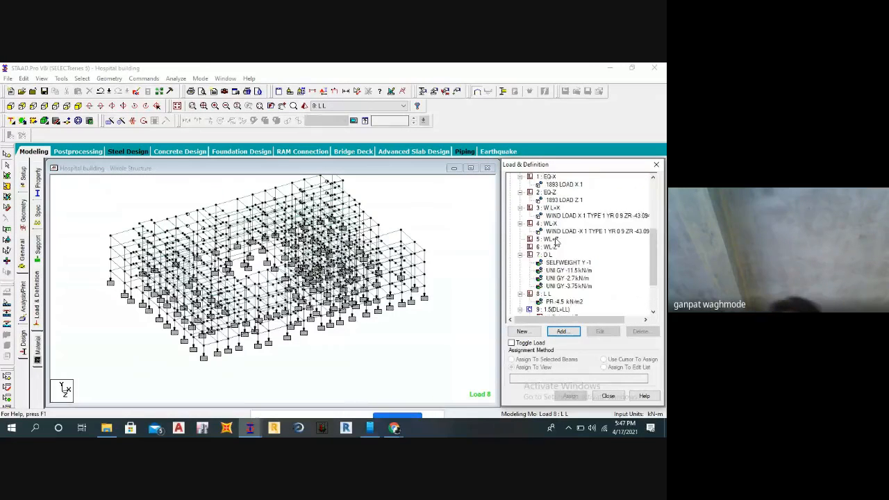
pyautogui.scroll(1, 566, 228)
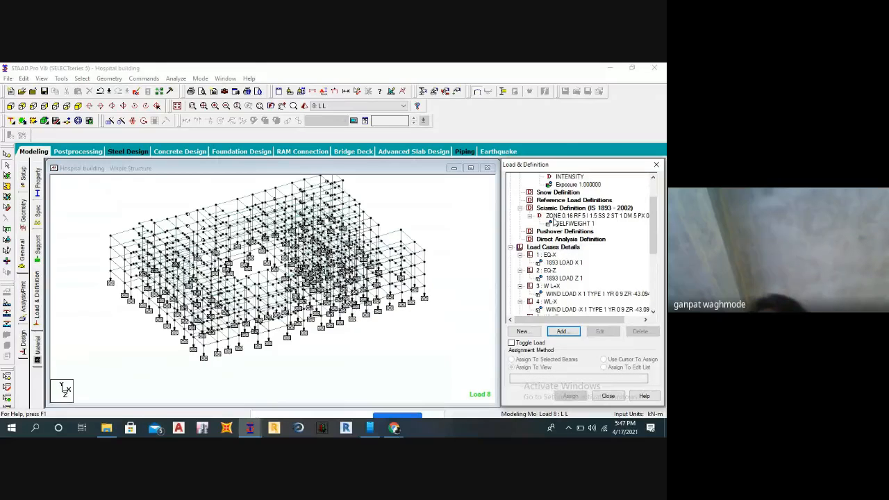
pyautogui.click(607, 396)
pyautogui.click(470, 169)
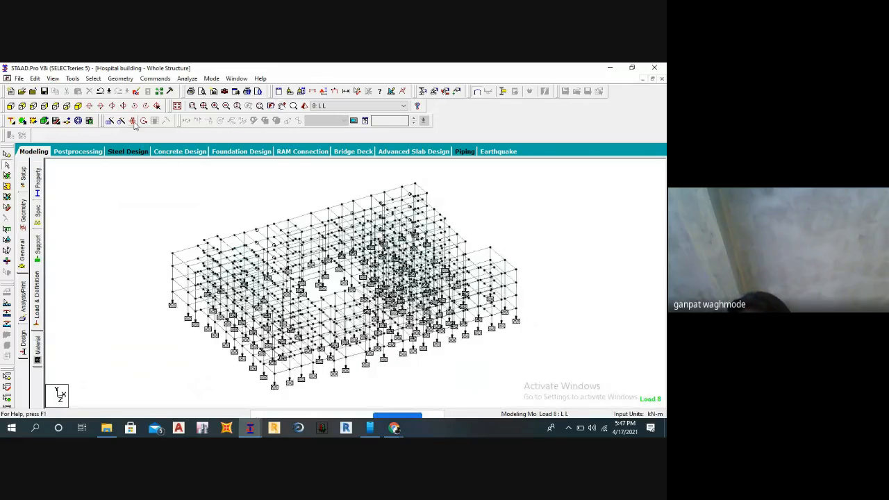
# Add a Perform Analysis command to the model with the All print option.
pyautogui.click(154, 79)
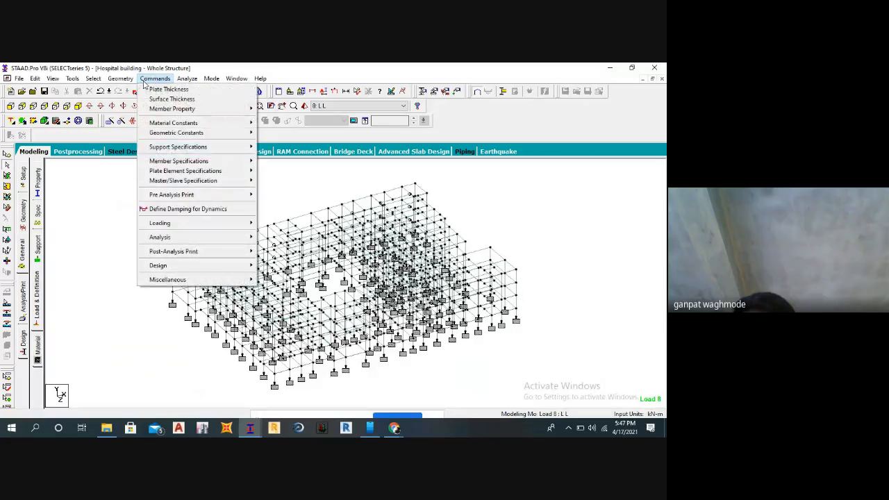
pyautogui.moveTo(161, 238)
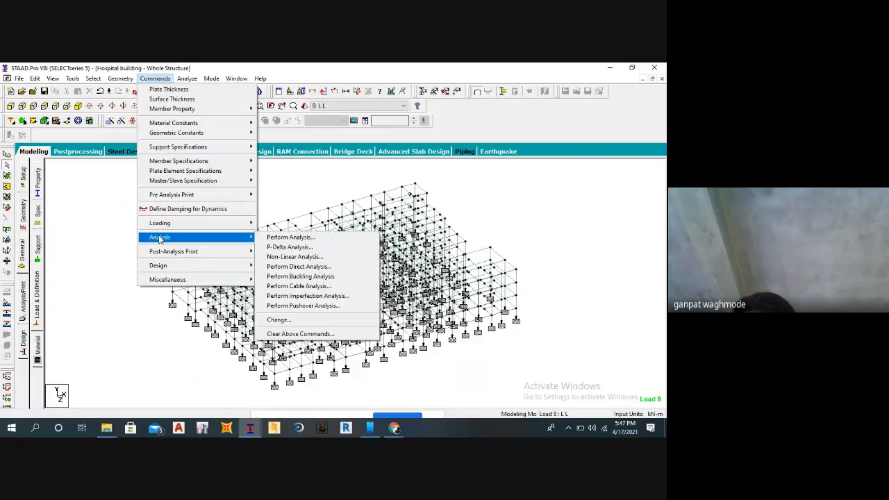
pyautogui.click(281, 238)
pyautogui.moveTo(306, 175); pyautogui.dragTo(450, 163)
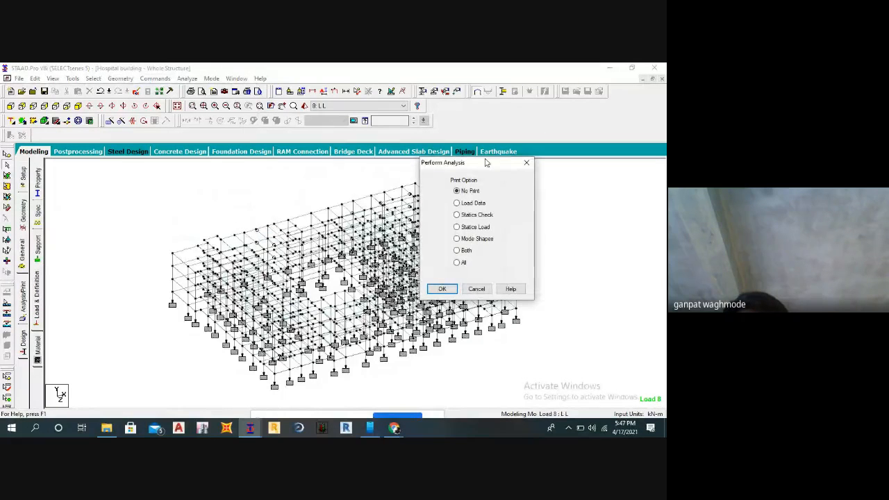
pyautogui.click(457, 262)
pyautogui.click(443, 288)
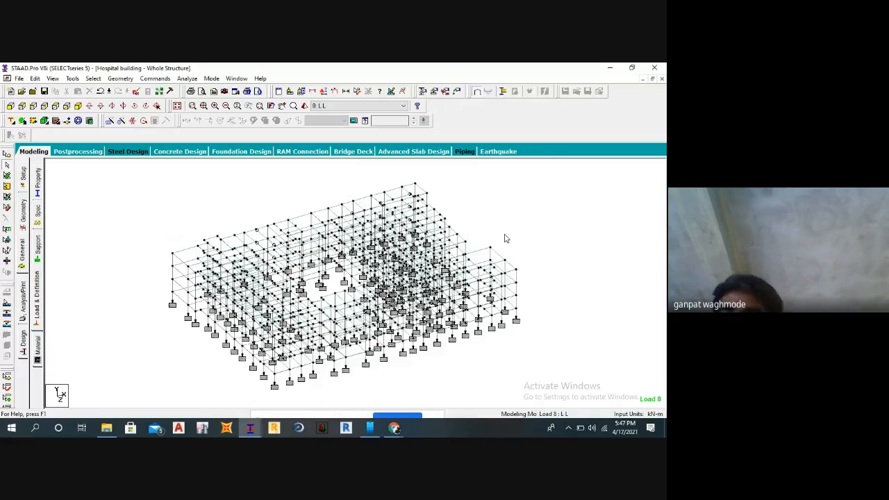
# Run the analysis with the empty load cases included and save the modified structure.
pyautogui.click(187, 79)
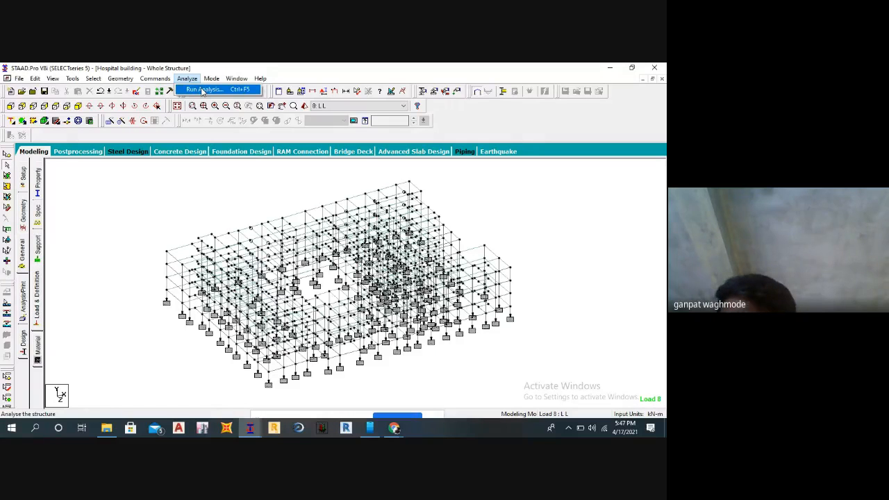
pyautogui.click(202, 90)
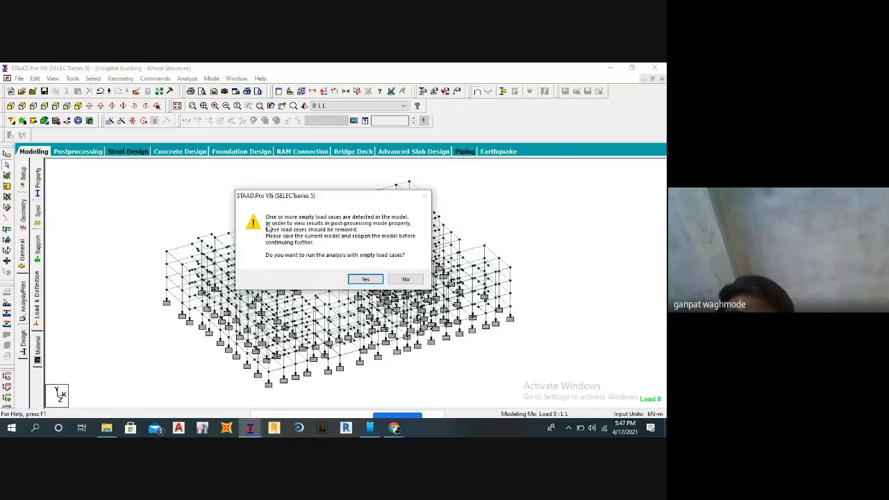
pyautogui.click(362, 279)
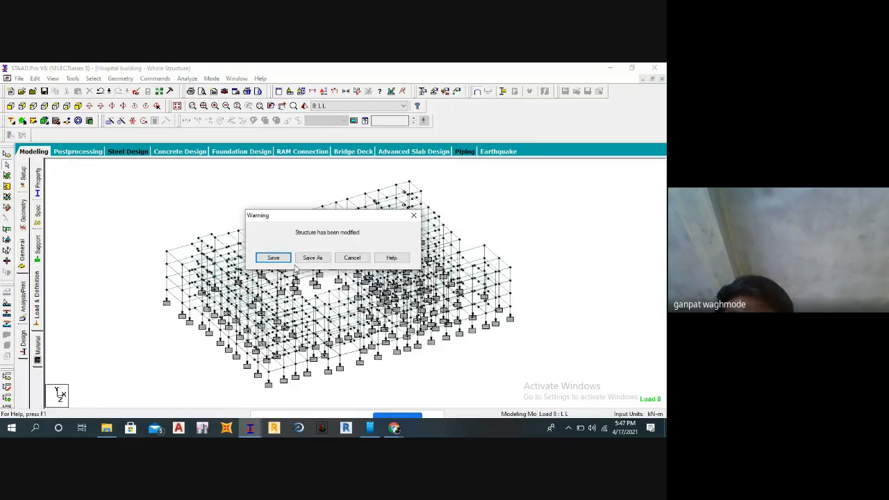
pyautogui.click(268, 258)
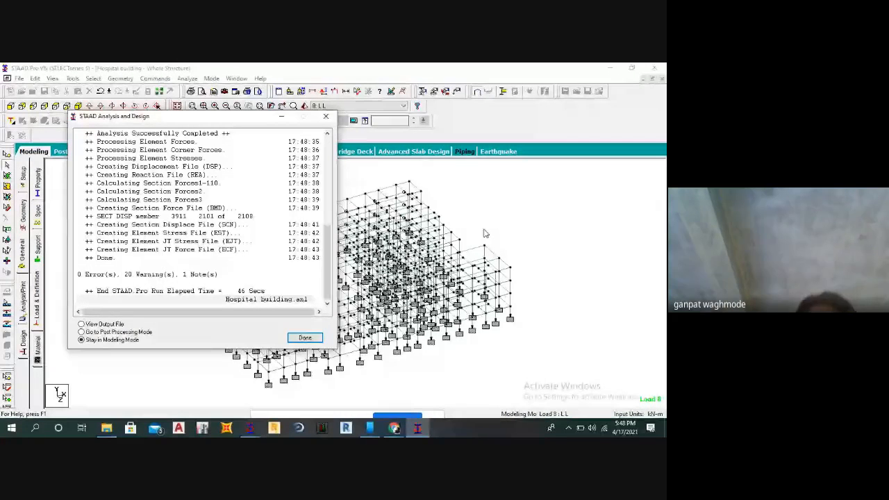
# View the analysis output file and examine its plate, damping ratio, wind force and UBC/IBC warnings.
pyautogui.click(81, 324)
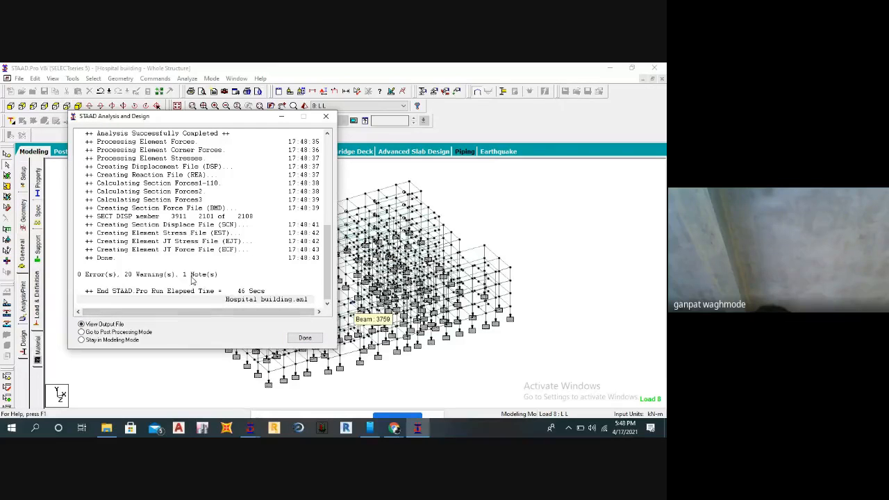
pyautogui.click(300, 337)
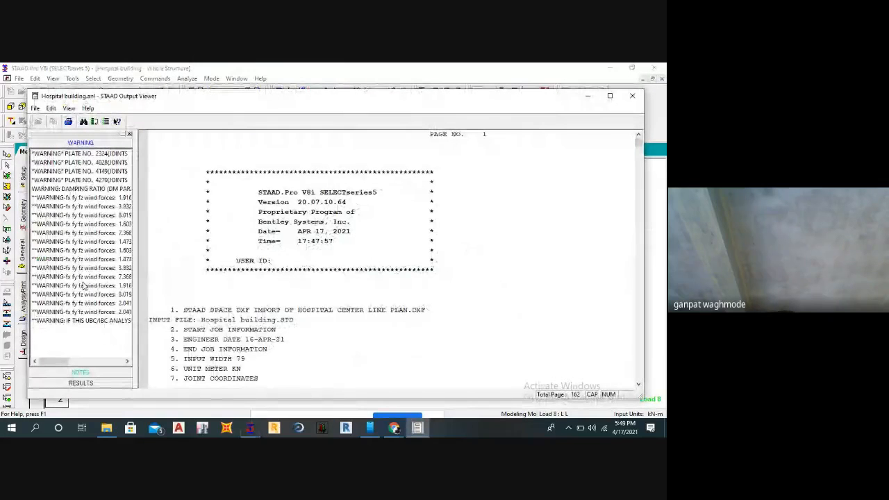
pyautogui.click(71, 154)
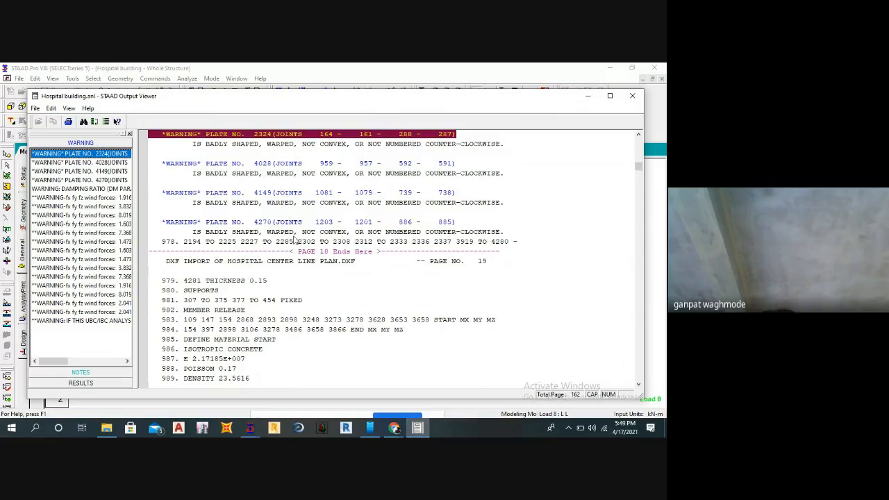
pyautogui.click(77, 191)
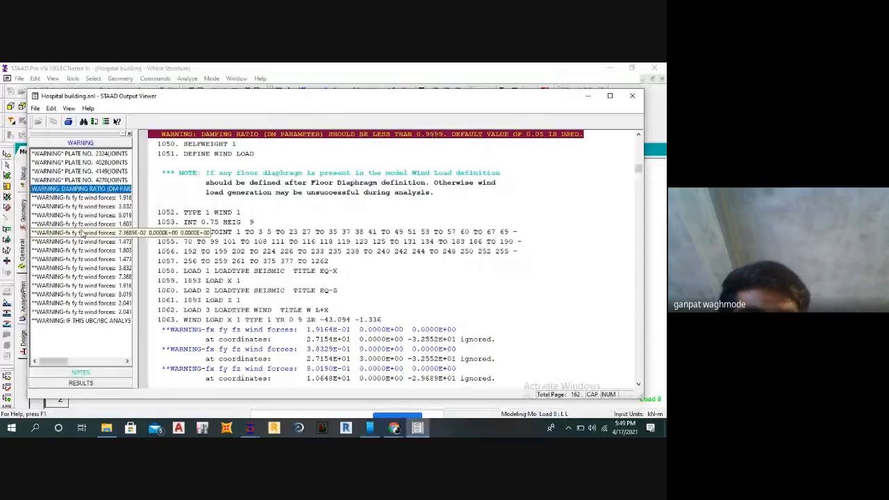
pyautogui.click(89, 313)
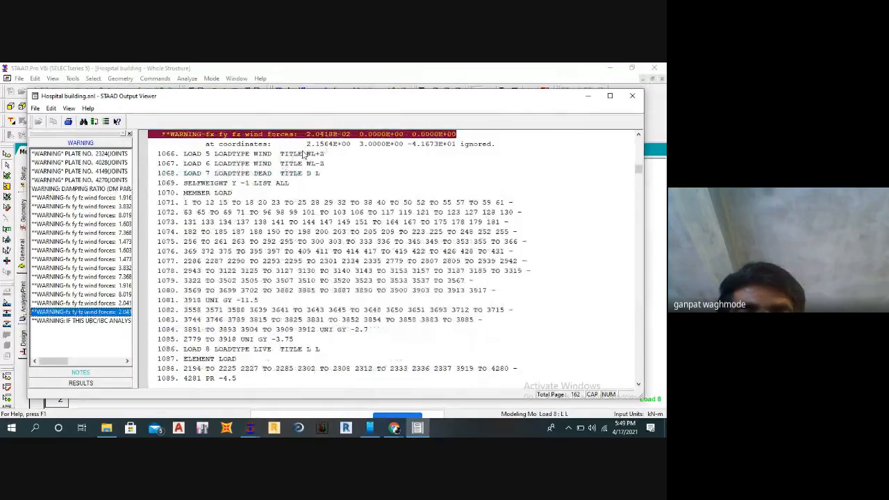
pyautogui.click(80, 322)
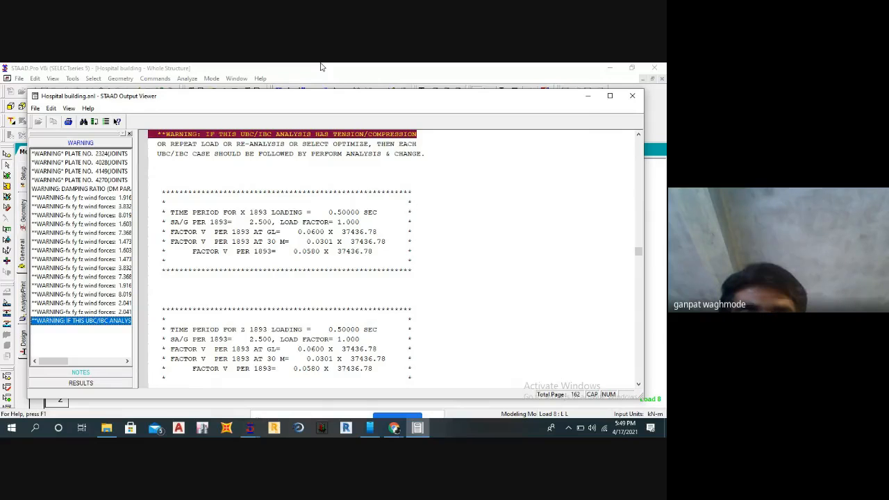
pyautogui.click(632, 97)
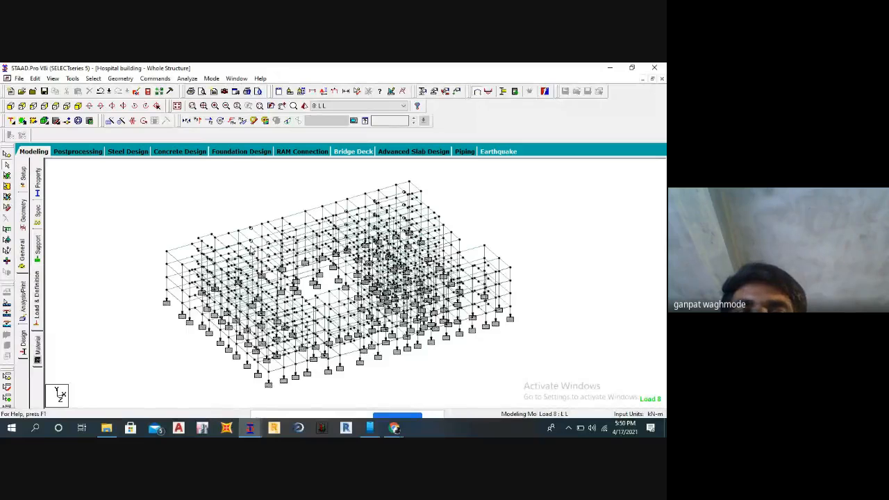
# Inspect the building's support and beam layout in plan view, and return to the isometric view.
pyautogui.moveTo(252, 246); pyautogui.dragTo(281, 247, button='middle')
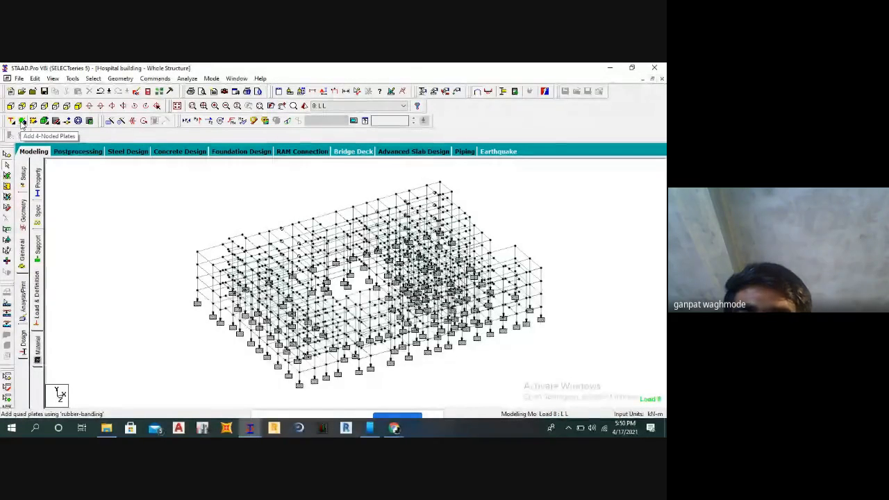
pyautogui.click(64, 106)
pyautogui.scroll(4, 249, 200)
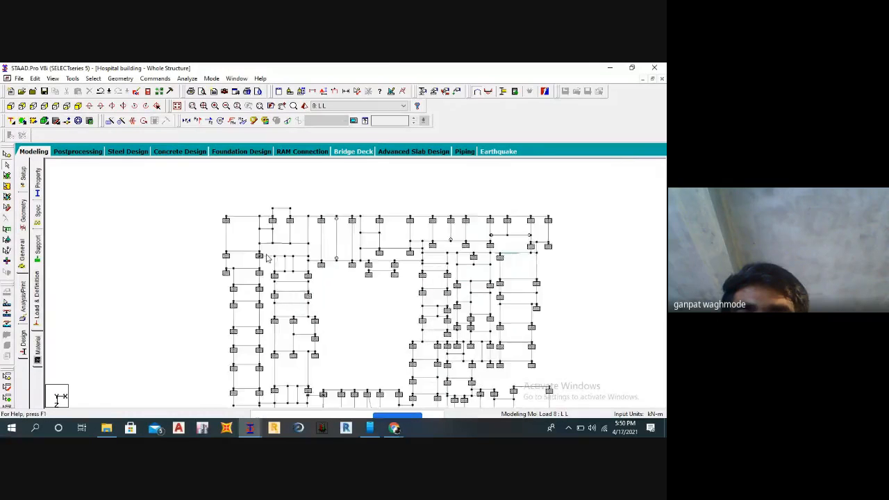
pyautogui.moveTo(292, 298); pyautogui.dragTo(424, 326, button='middle')
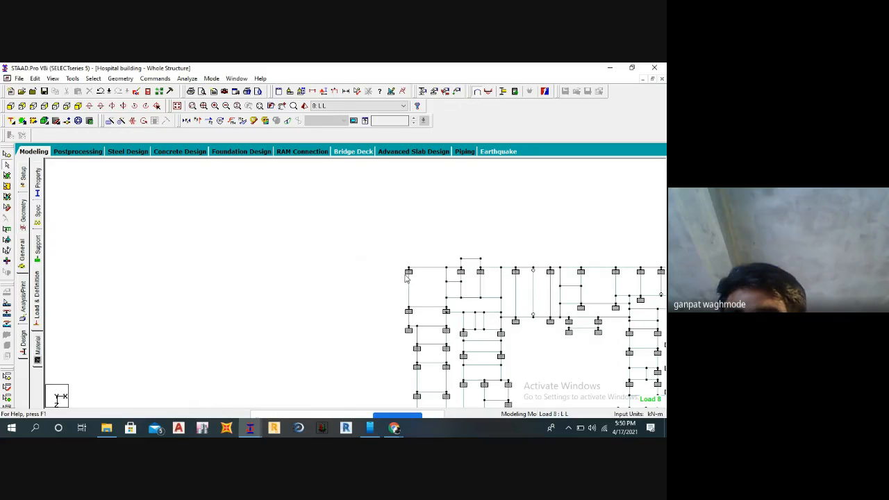
pyautogui.moveTo(435, 271); pyautogui.dragTo(271, 219, button='middle')
pyautogui.scroll(-1, 343, 256)
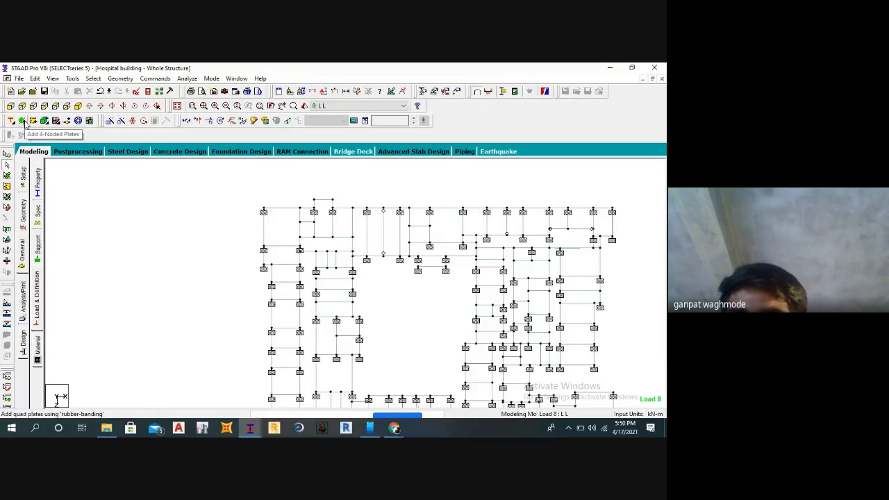
pyautogui.click(78, 108)
pyautogui.moveTo(197, 209); pyautogui.dragTo(100, 161, button='middle')
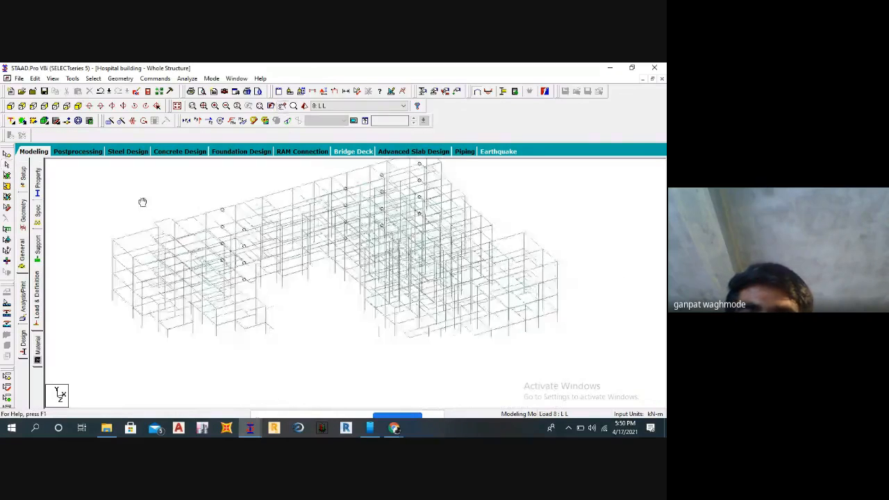
# Open the concrete design settings for the whole structure and set the design code to IS456.
pyautogui.click(153, 78)
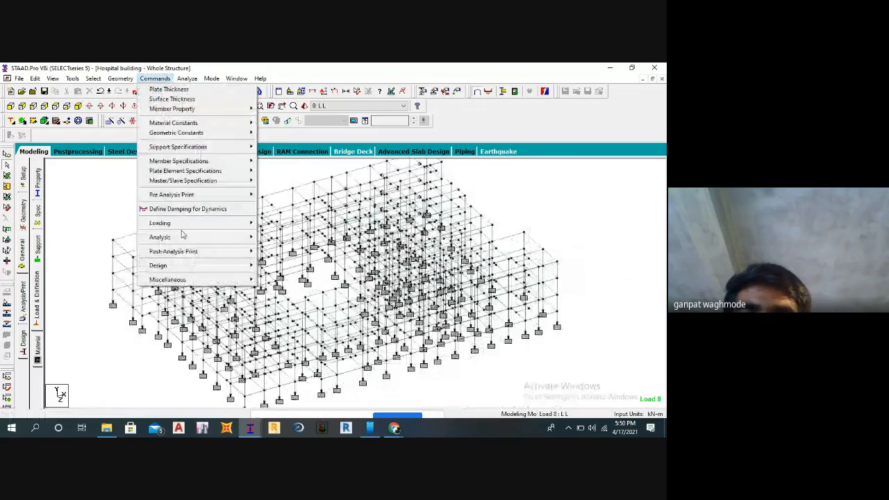
pyautogui.moveTo(164, 269)
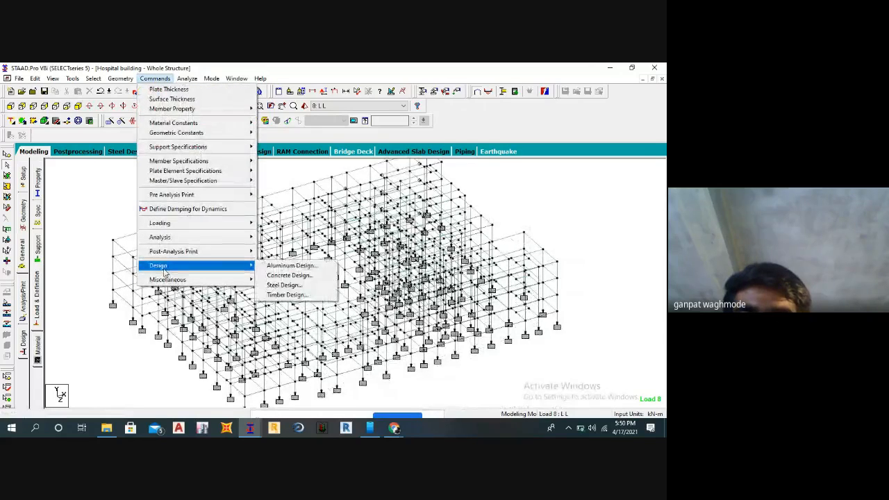
pyautogui.click(299, 277)
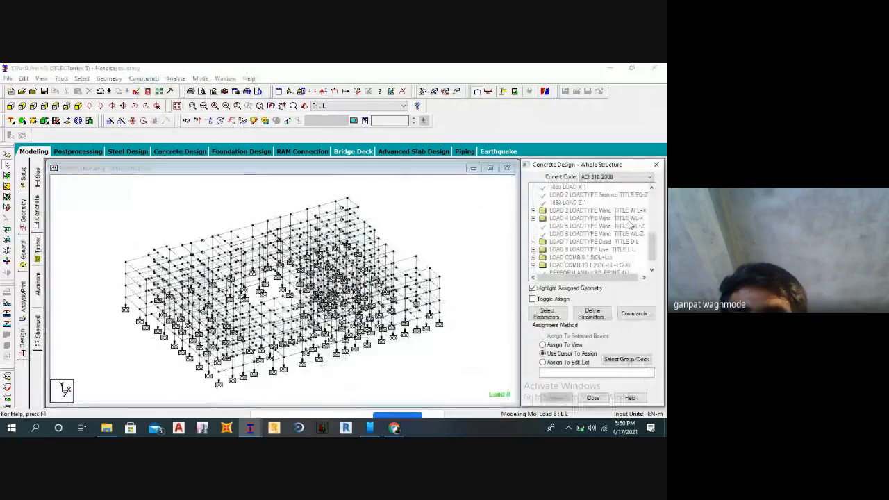
pyautogui.click(621, 178)
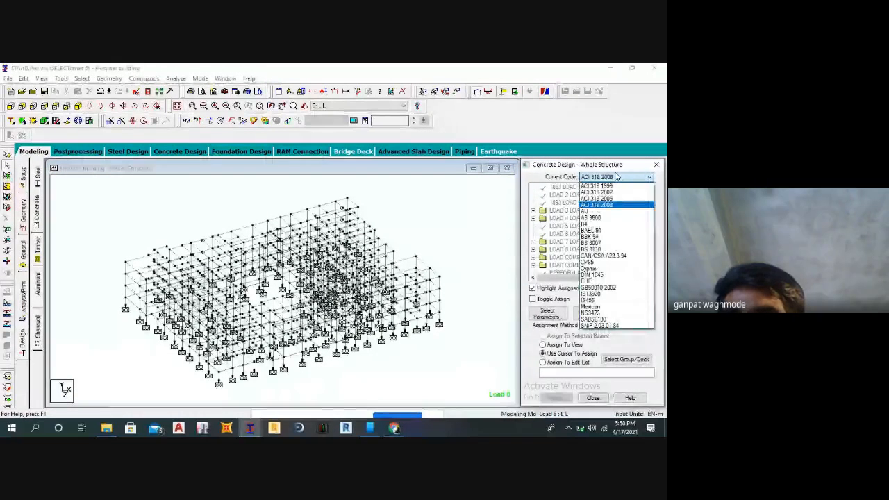
pyautogui.click(595, 301)
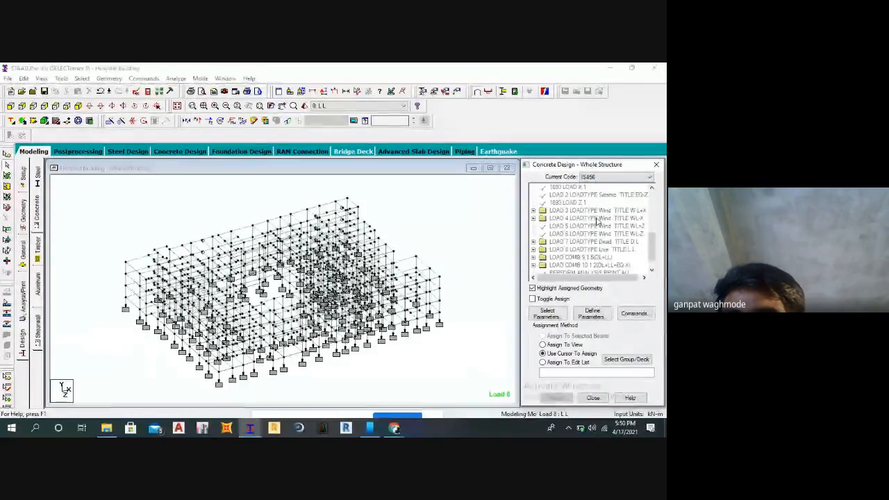
# Limit the selected design parameters to Fc, Fymain, Fysec and Track.
pyautogui.click(557, 317)
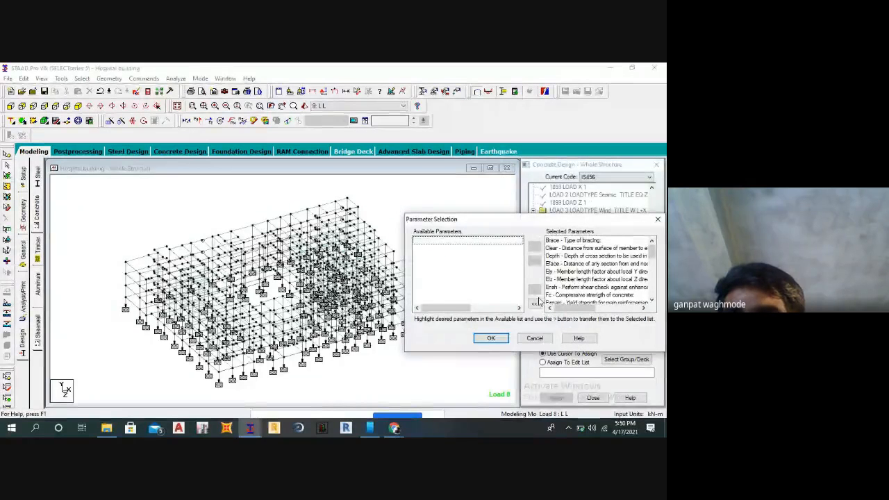
pyautogui.click(534, 302)
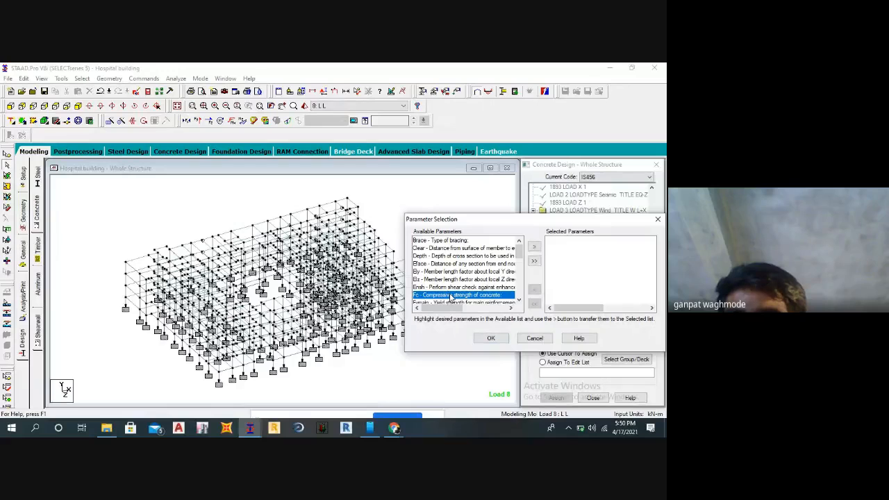
pyautogui.click(533, 247)
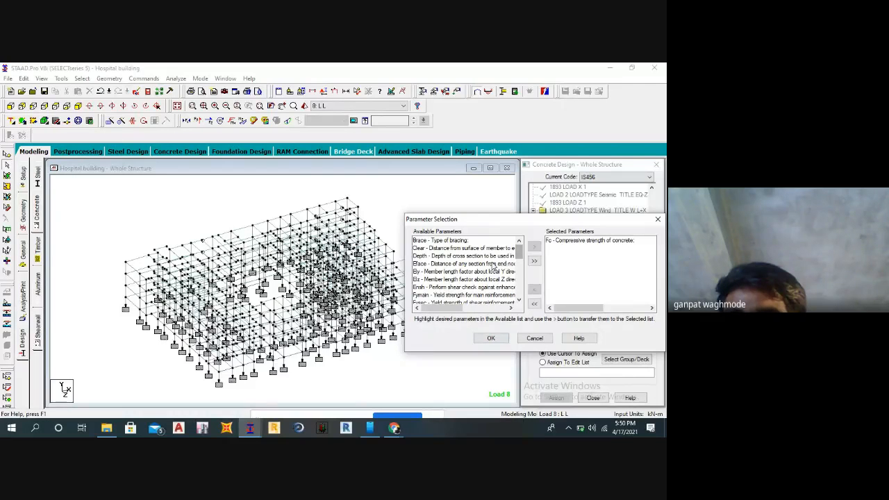
pyautogui.click(464, 295)
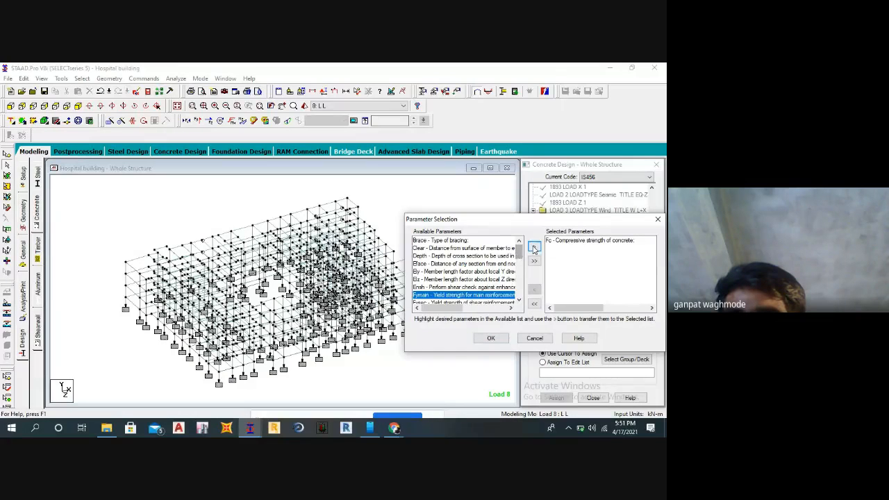
pyautogui.click(533, 247)
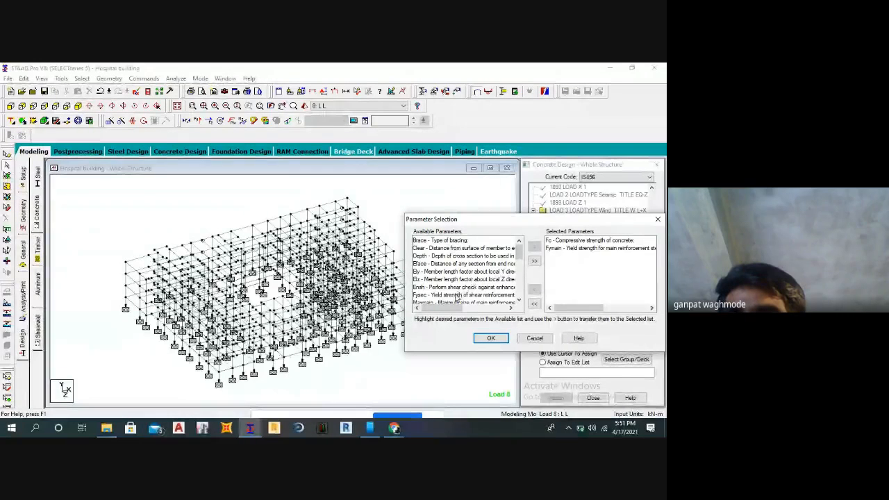
pyautogui.click(457, 295)
pyautogui.click(534, 246)
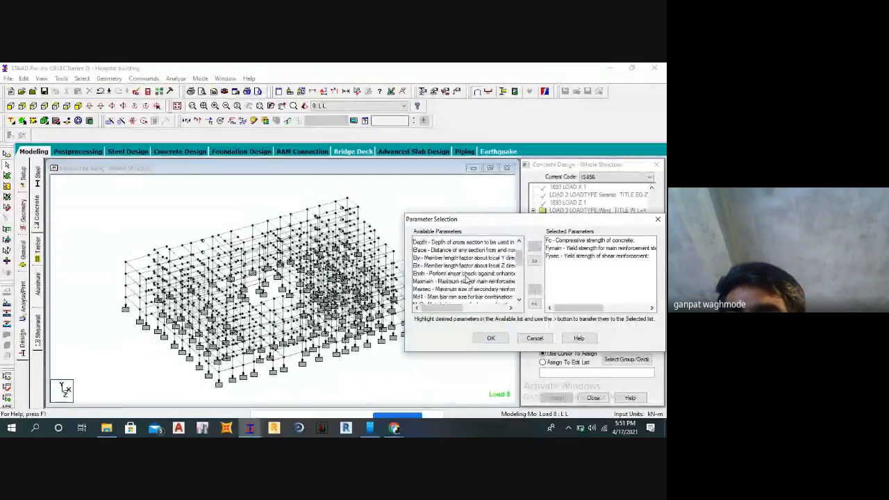
pyautogui.scroll(-3, 467, 278)
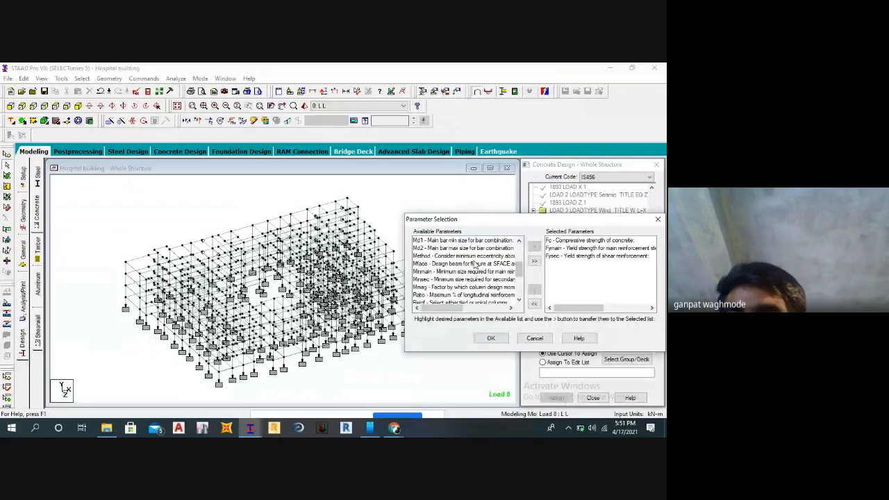
pyautogui.scroll(-3, 475, 267)
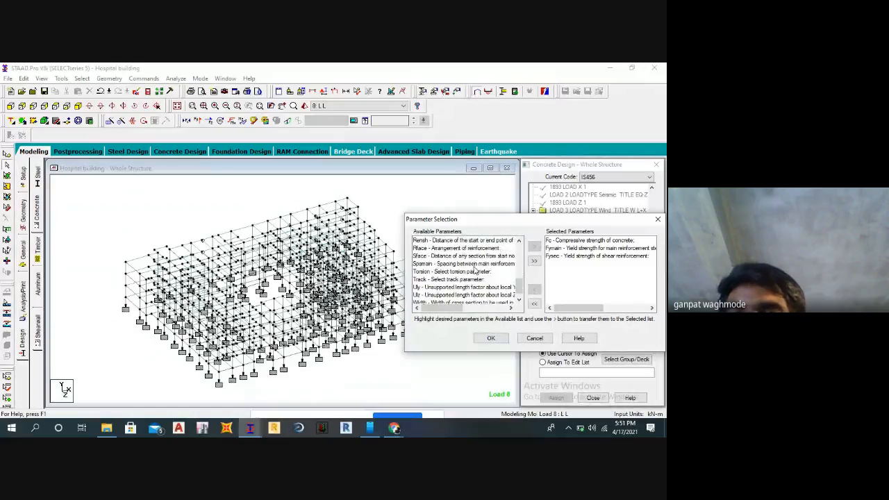
pyautogui.click(454, 279)
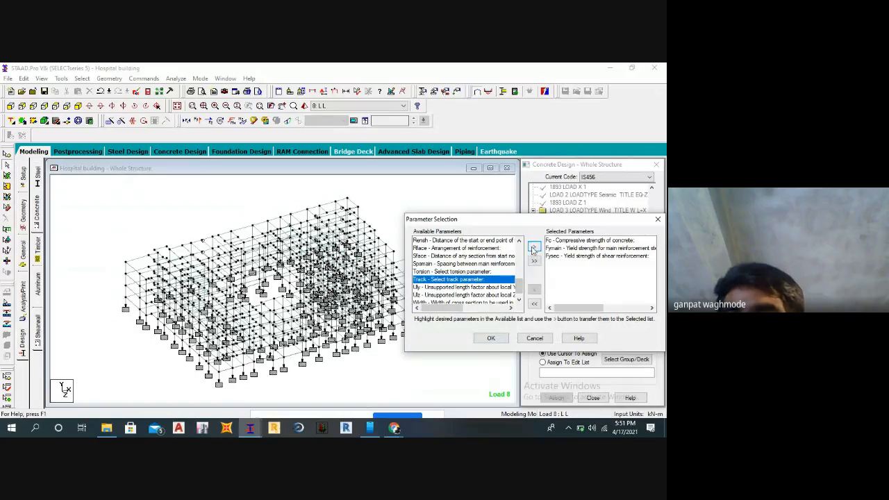
pyautogui.click(533, 247)
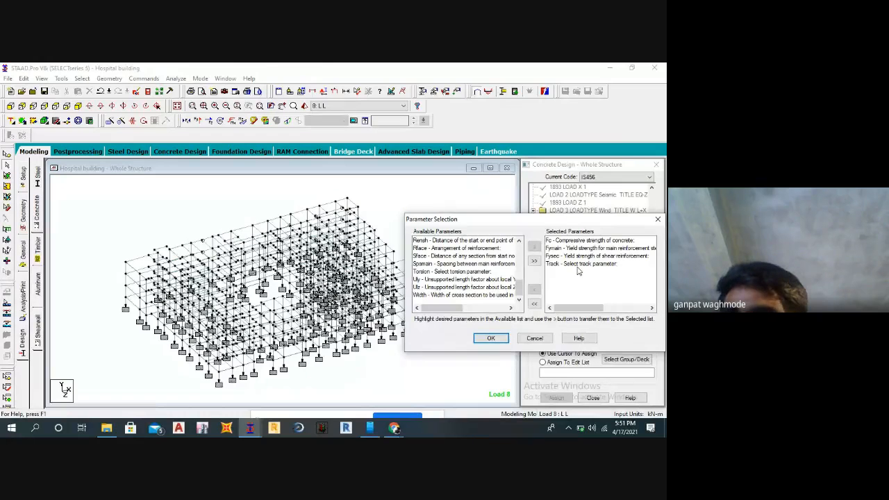
pyautogui.click(491, 338)
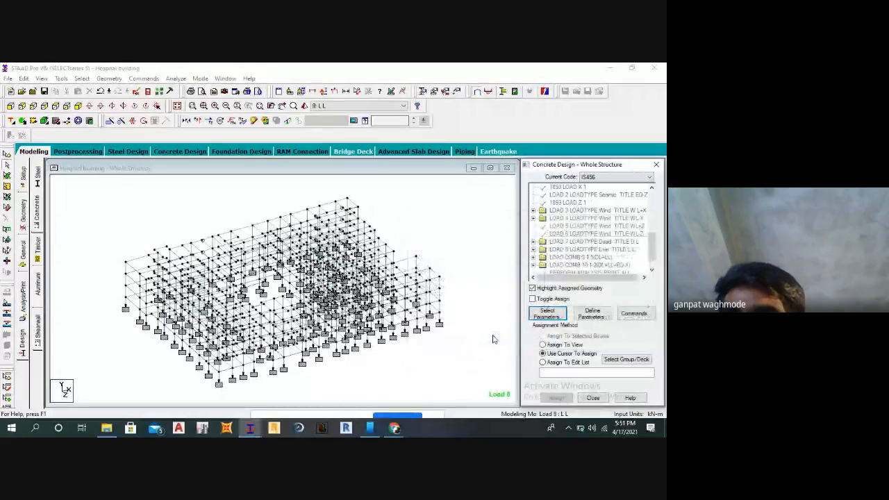
# Define the FC parameter with a concrete compressive strength of 25000 kN/m2 and add it.
pyautogui.click(596, 315)
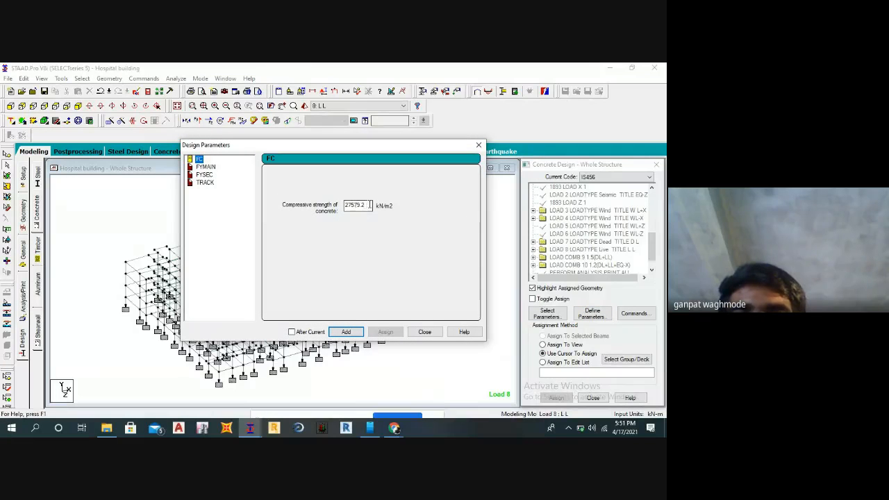
pyautogui.moveTo(370, 205); pyautogui.dragTo(304, 209)
pyautogui.write('25')
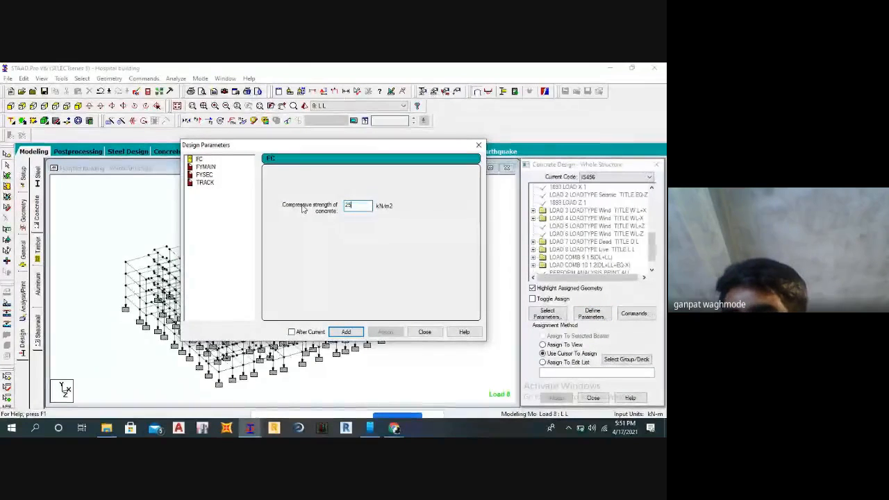
pyautogui.write('000')
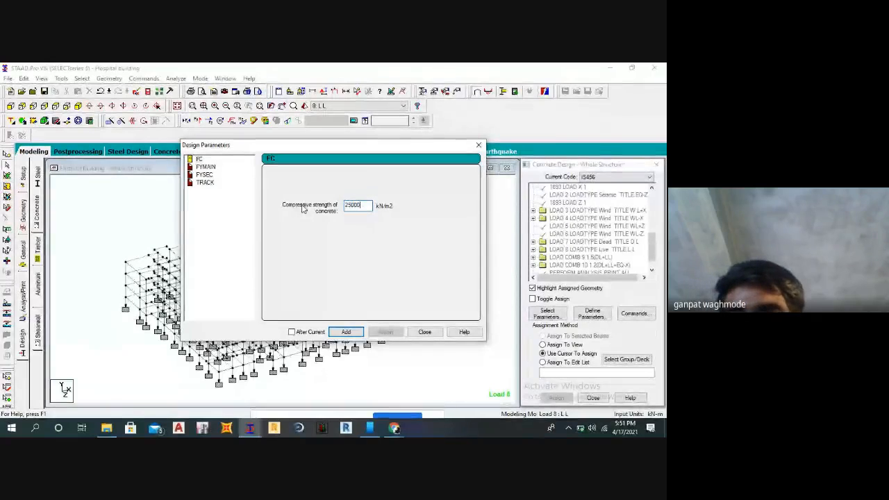
pyautogui.click(347, 332)
# Define the main reinforcement (FYMAIN) and shear reinforcement (FYSEC) yield strengths as 415000 kN/m2 each.
pyautogui.click(207, 167)
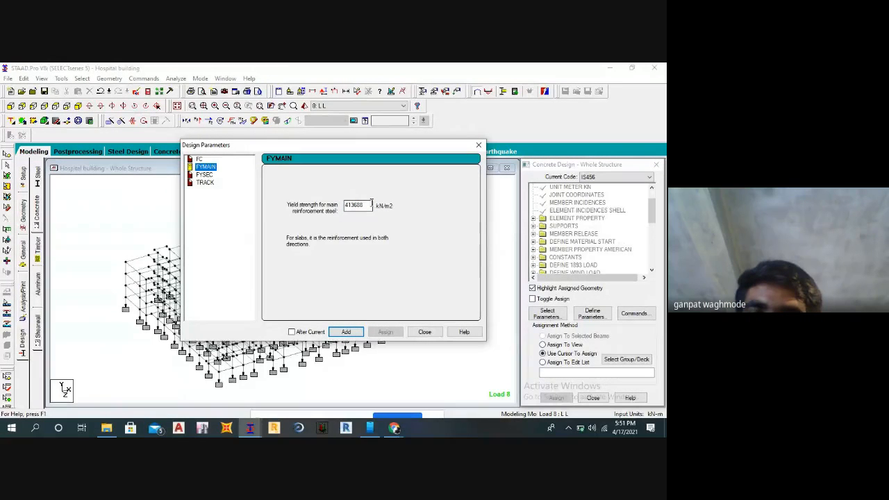
pyautogui.moveTo(371, 203); pyautogui.dragTo(300, 212)
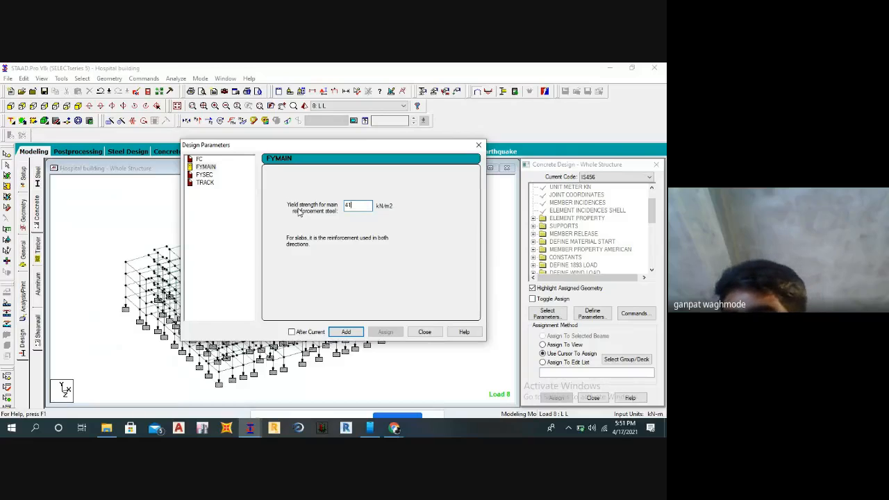
pyautogui.click(346, 332)
pyautogui.click(205, 174)
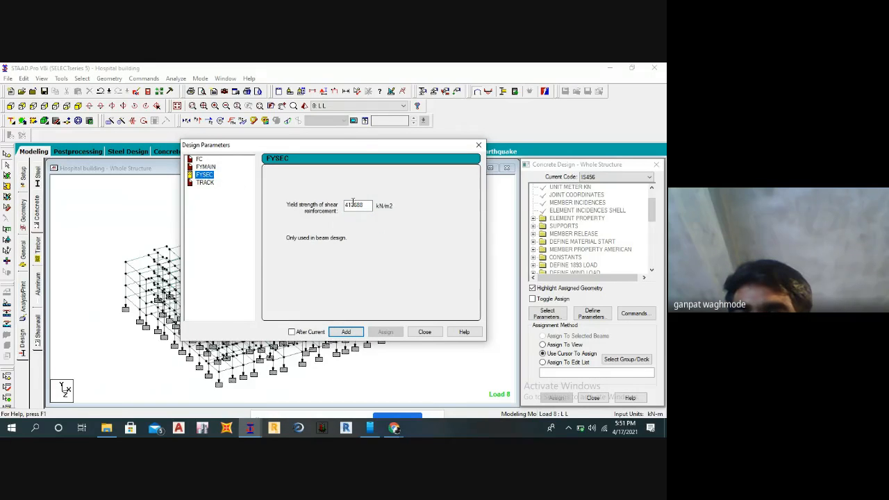
pyautogui.moveTo(371, 205); pyautogui.dragTo(303, 208)
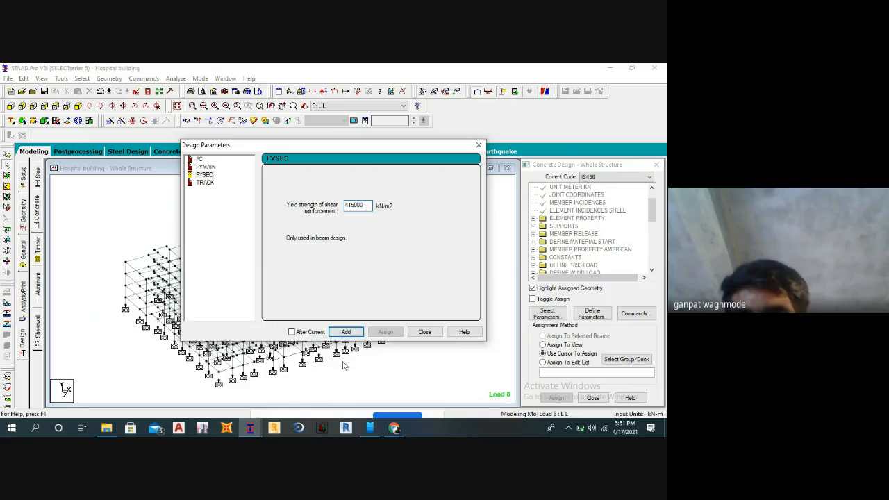
# Add the TRACK parameter with option 2, including the steel required at 1/12th sections, and finish defining parameters.
pyautogui.click(207, 183)
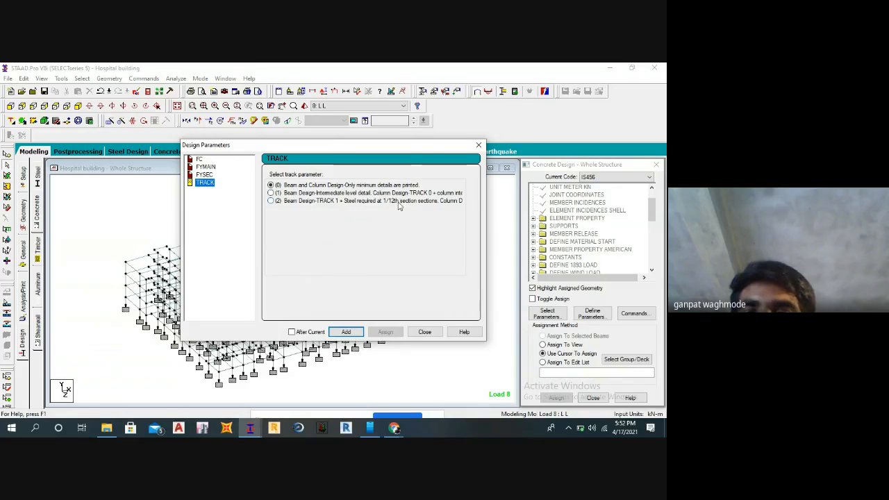
pyautogui.click(271, 201)
pyautogui.click(345, 330)
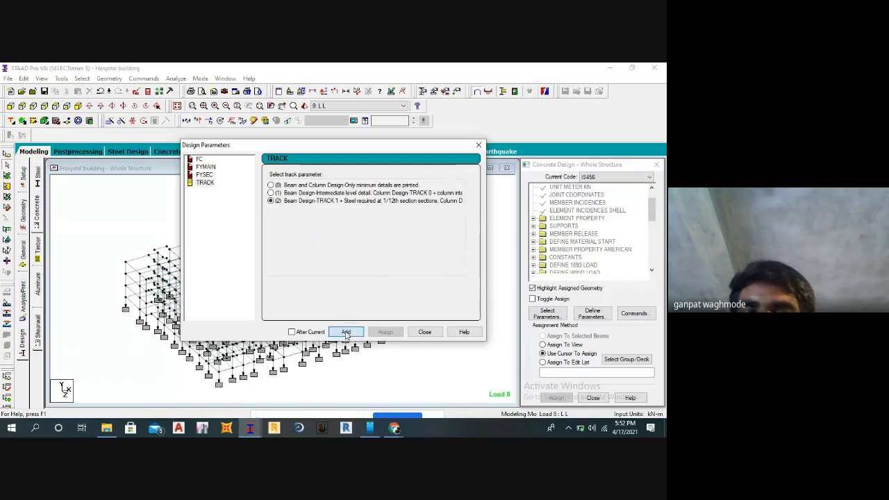
pyautogui.click(425, 333)
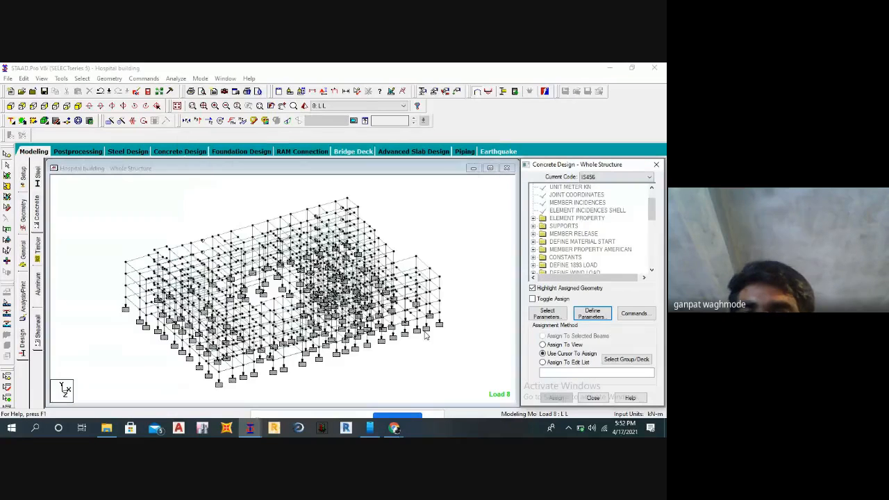
# Add the Design Beam, Design Column, Design Slab/Element and Take Off commands to the concrete design.
pyautogui.click(633, 313)
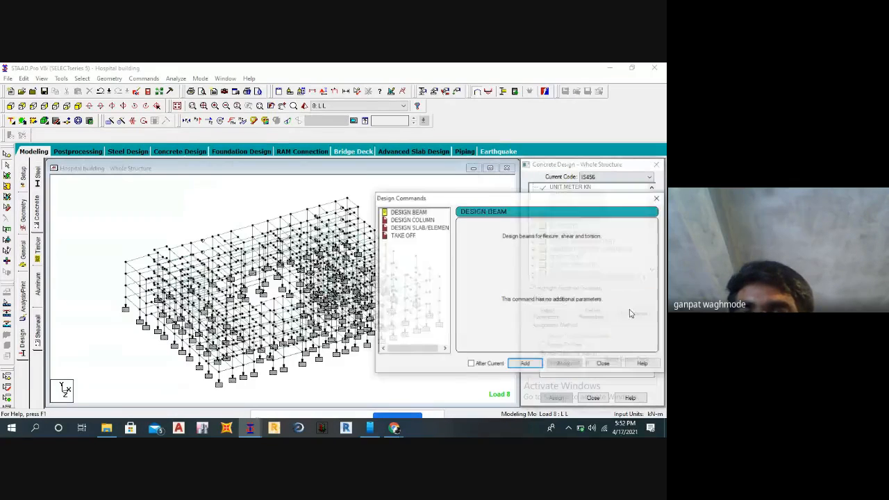
pyautogui.click(407, 212)
pyautogui.click(521, 364)
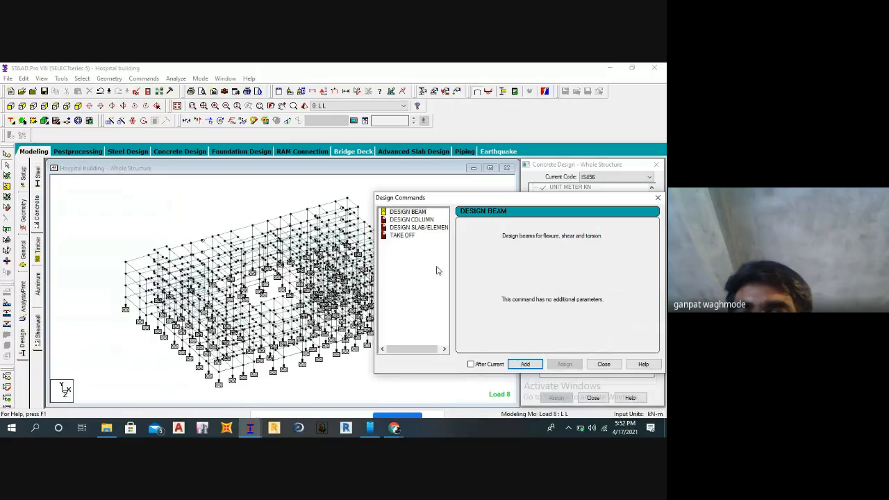
pyautogui.click(414, 220)
pyautogui.click(526, 365)
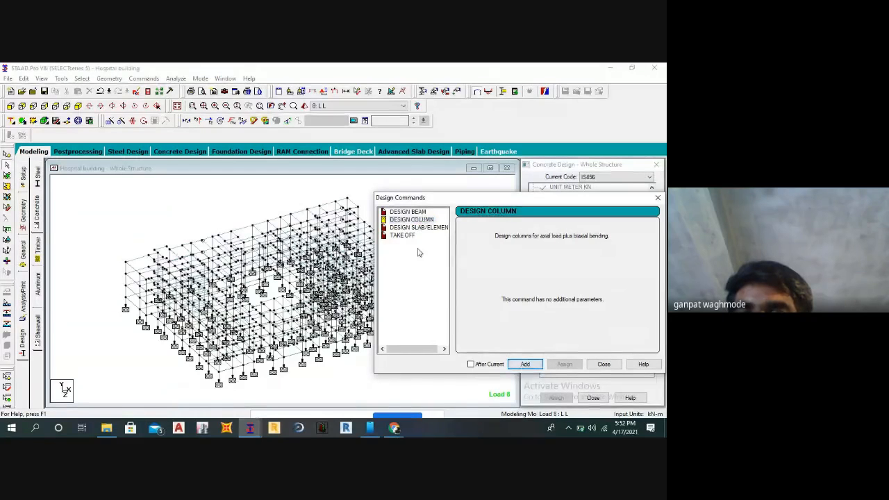
pyautogui.click(415, 228)
pyautogui.click(525, 364)
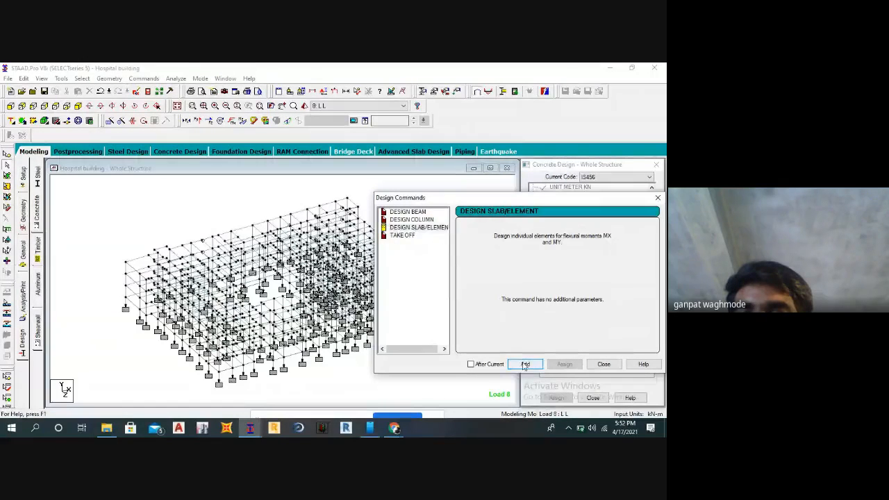
pyautogui.click(400, 235)
pyautogui.click(524, 364)
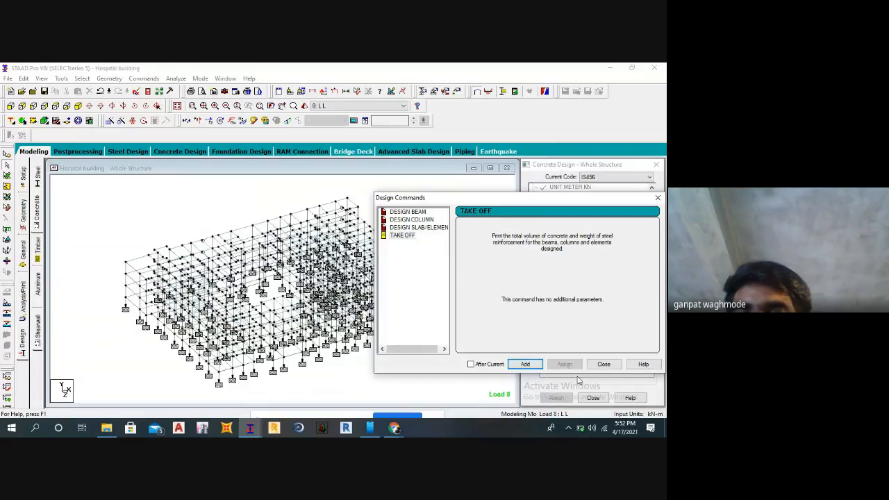
pyautogui.click(603, 364)
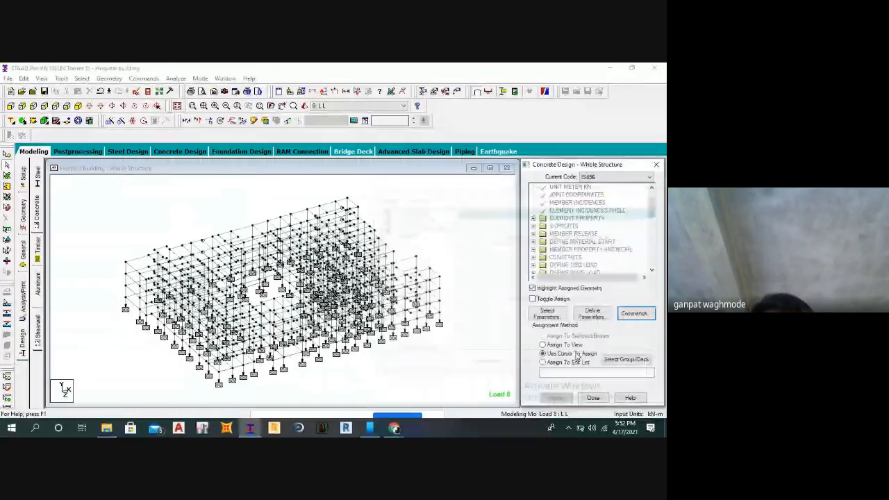
# Assign the FC 25000 concrete strength parameter to the whole structure using the Assign To View method.
pyautogui.scroll(-5, 576, 236)
pyautogui.scroll(-3, 576, 236)
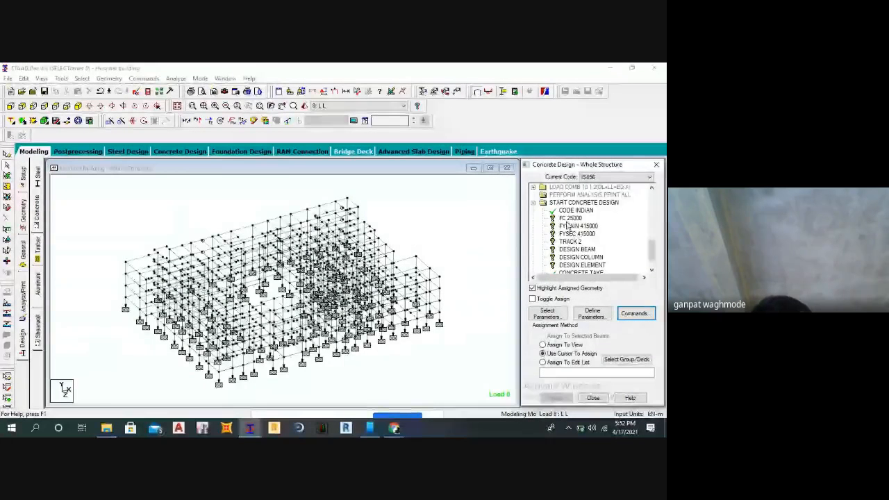
pyautogui.click(570, 218)
pyautogui.click(543, 344)
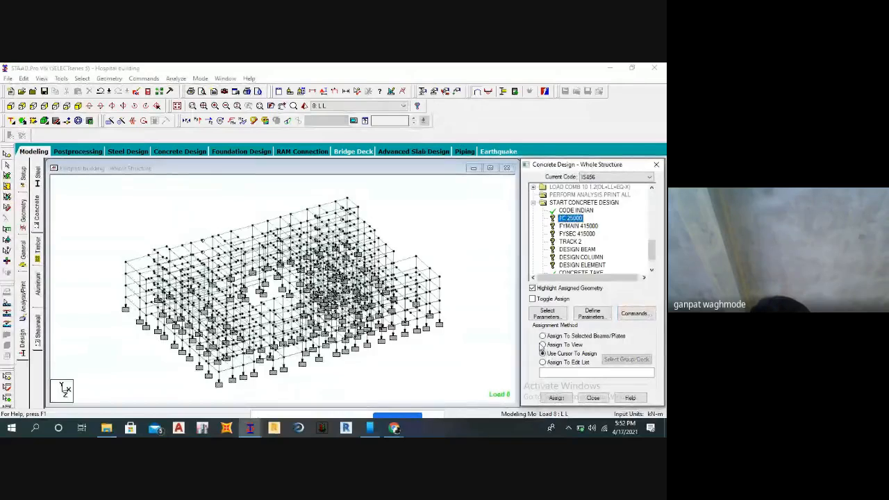
pyautogui.click(556, 398)
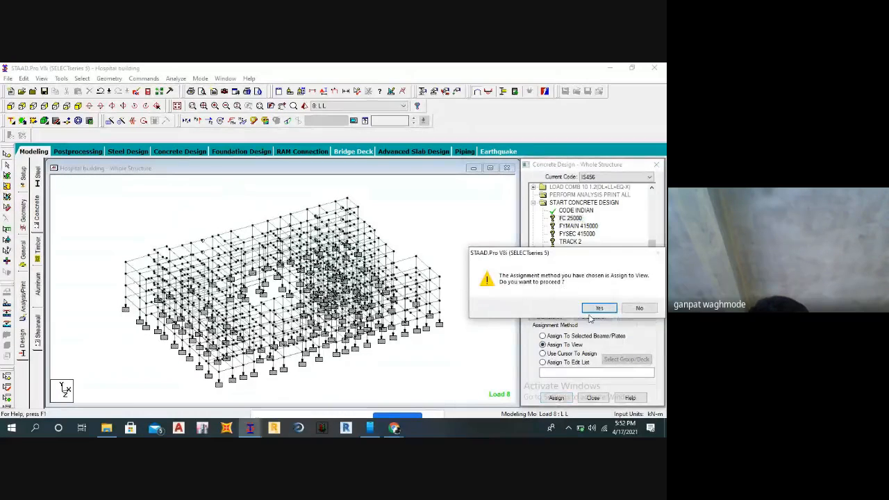
pyautogui.click(598, 310)
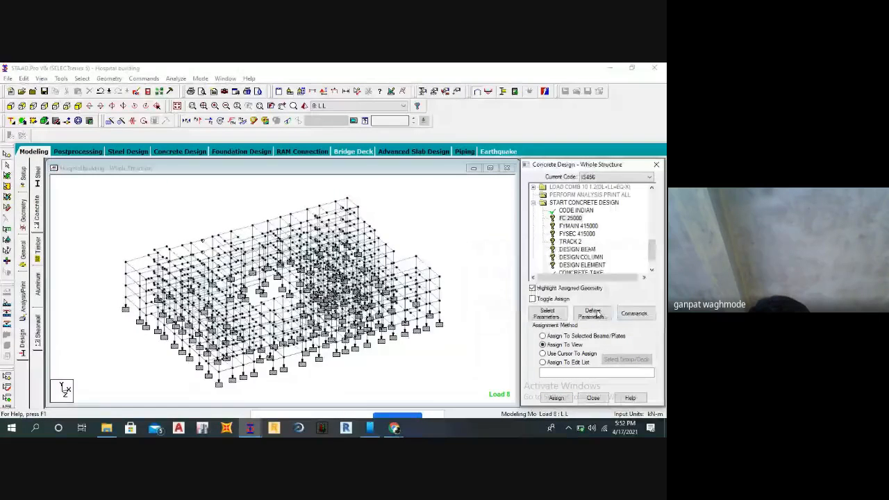
# Assign the FYMAIN 415000 and FYSEC 415000 reinforcement parameters to the entire view.
pyautogui.click(570, 227)
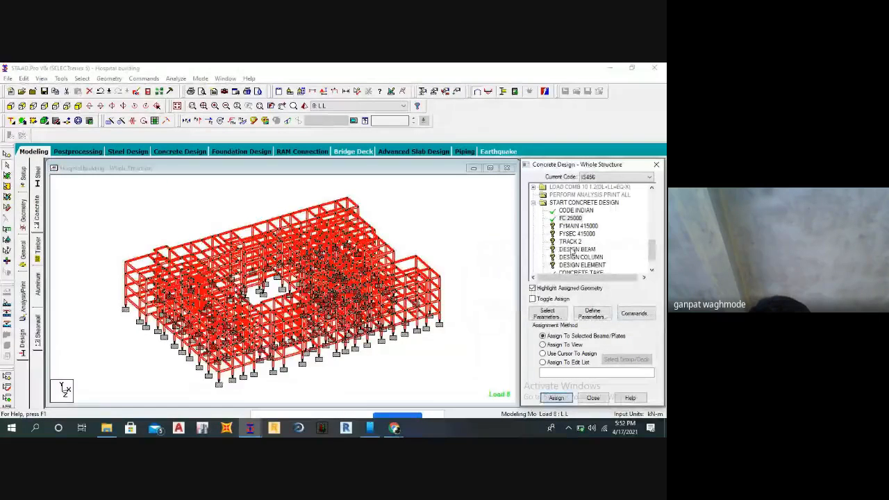
pyautogui.click(543, 344)
pyautogui.click(555, 397)
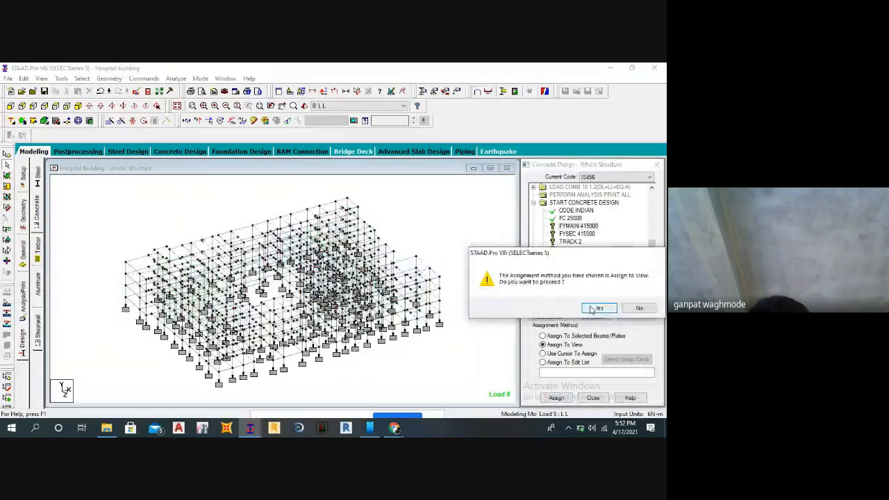
pyautogui.click(591, 309)
pyautogui.click(577, 234)
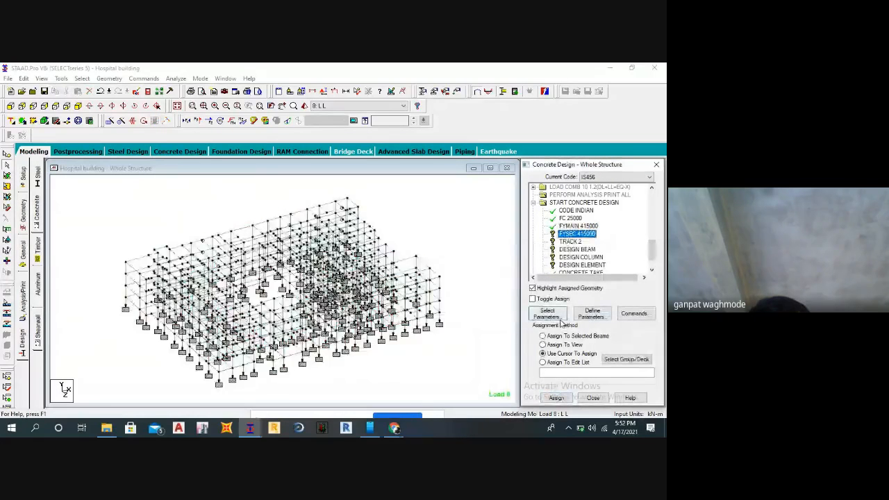
pyautogui.click(543, 344)
pyautogui.click(556, 397)
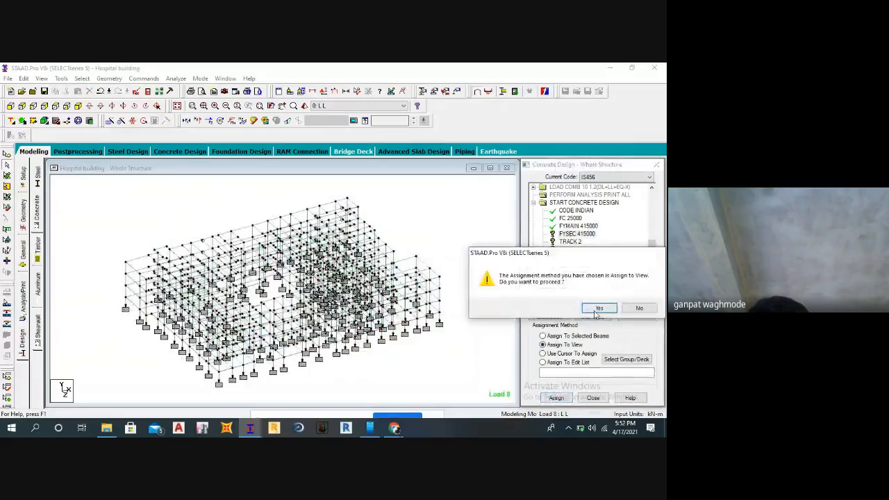
pyautogui.click(591, 309)
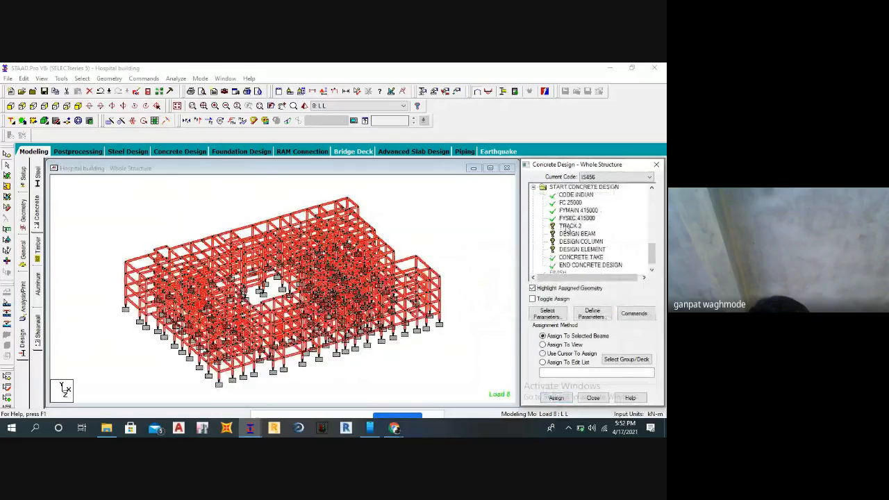
# Assign the TRACK 2 parameter to all members in the view.
pyautogui.click(568, 225)
pyautogui.click(543, 345)
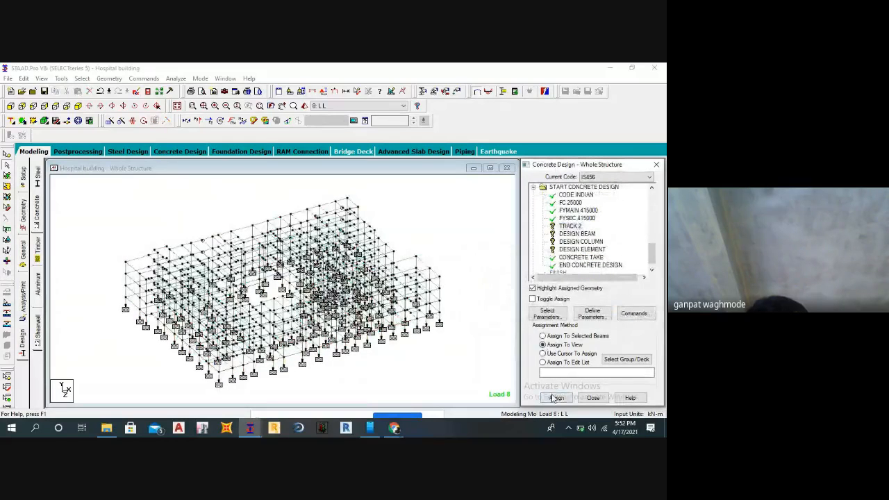
pyautogui.click(556, 397)
pyautogui.click(596, 310)
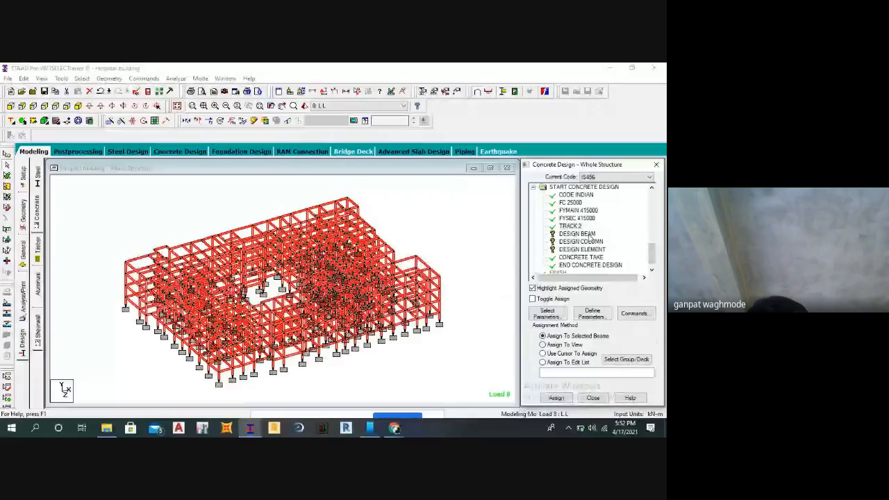
# Assign the DESIGN ELEMENT command to all plates in the view.
pyautogui.click(582, 249)
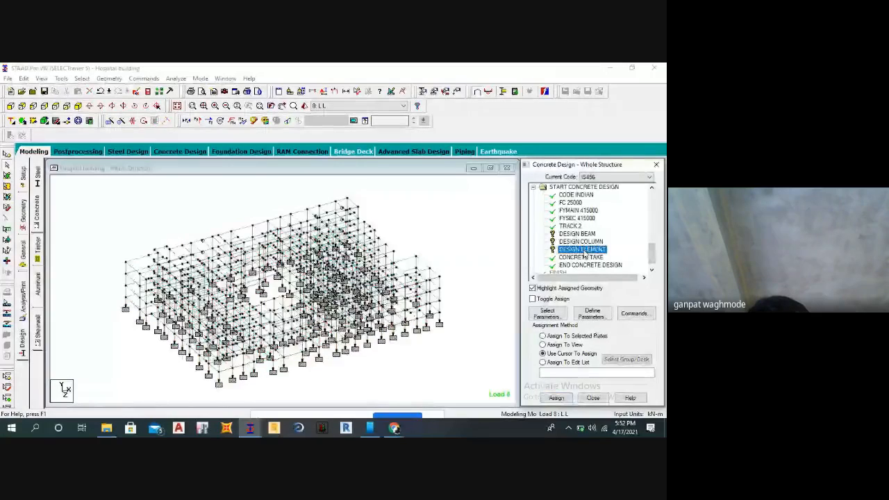
pyautogui.click(543, 344)
pyautogui.click(555, 397)
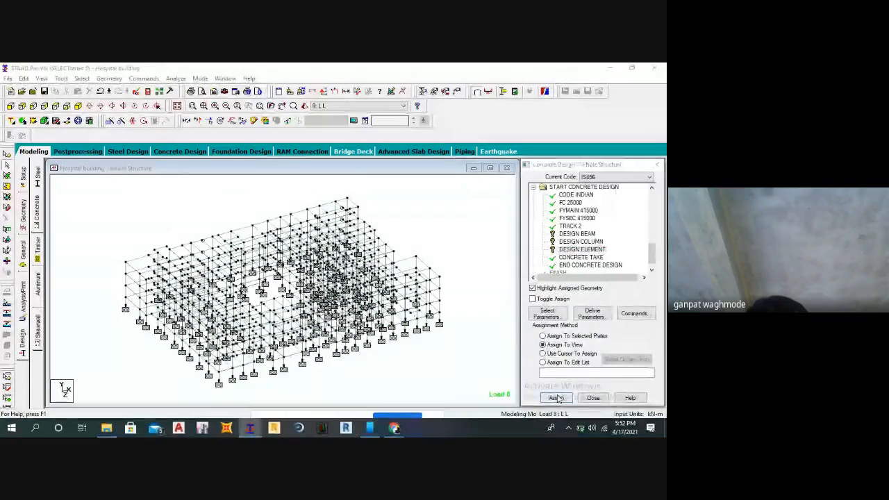
pyautogui.click(591, 310)
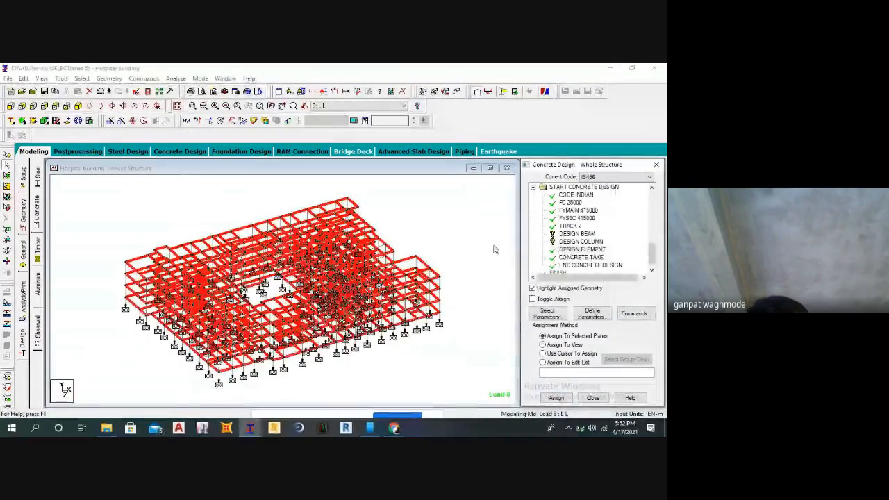
# Accept the automatic save and save the modified structure under its existing file name.
pyautogui.click(569, 234)
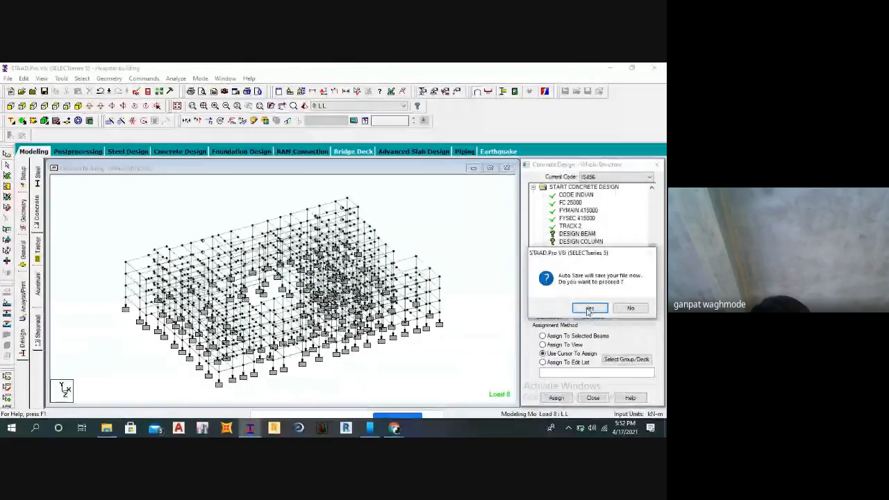
pyautogui.click(590, 310)
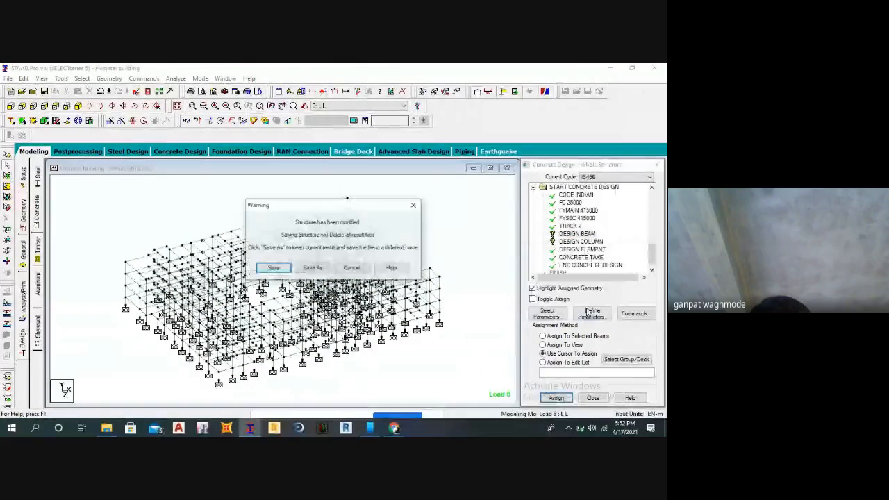
pyautogui.click(274, 268)
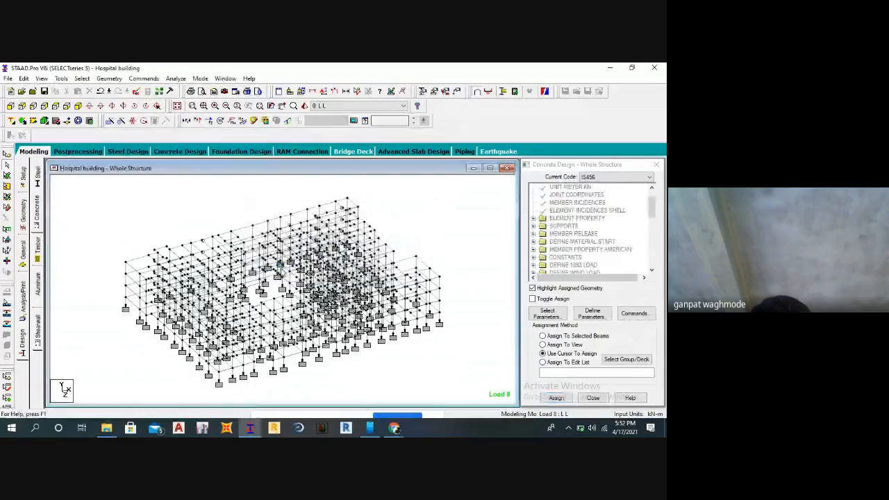
# Select all beams parallel to X and Z and assign the DESIGN BEAM command to them.
pyautogui.click(82, 79)
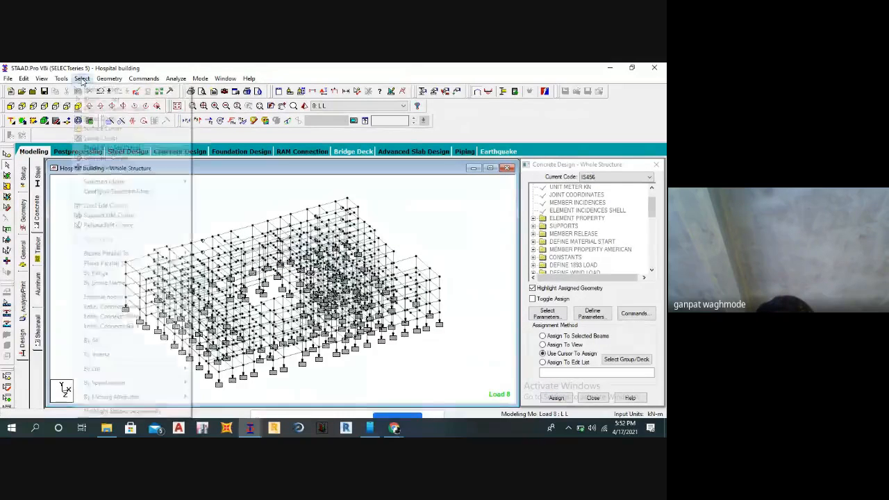
pyautogui.moveTo(652, 216); pyautogui.dragTo(652, 269)
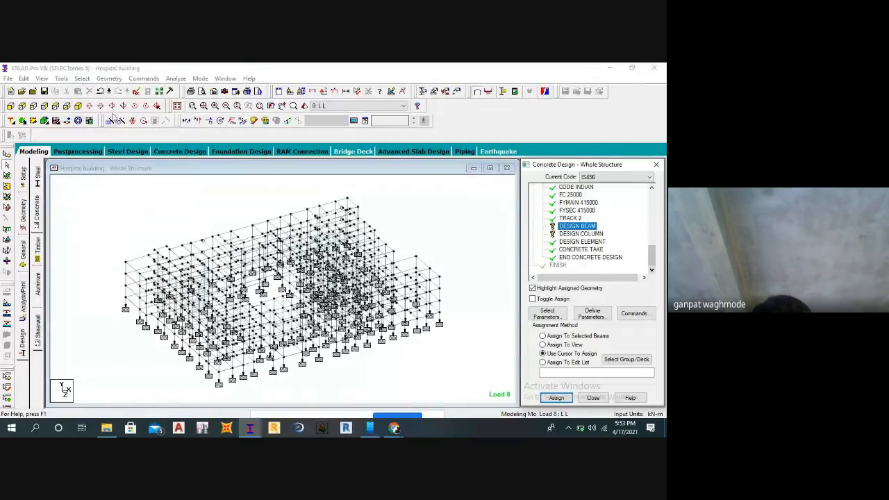
pyautogui.click(82, 79)
pyautogui.moveTo(174, 255)
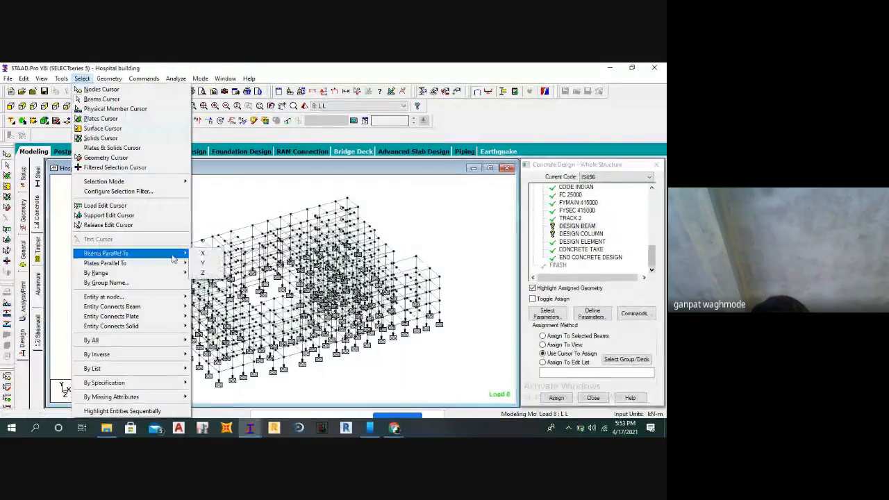
pyautogui.click(205, 253)
pyautogui.click(82, 78)
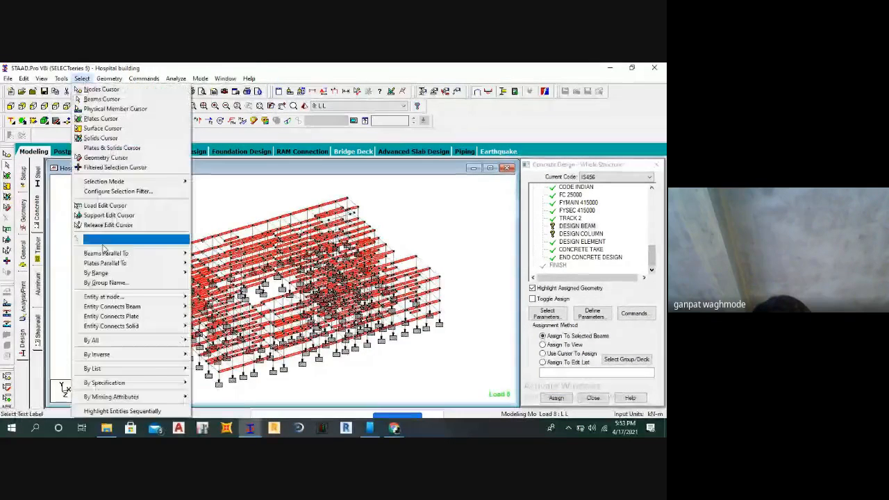
pyautogui.click(202, 271)
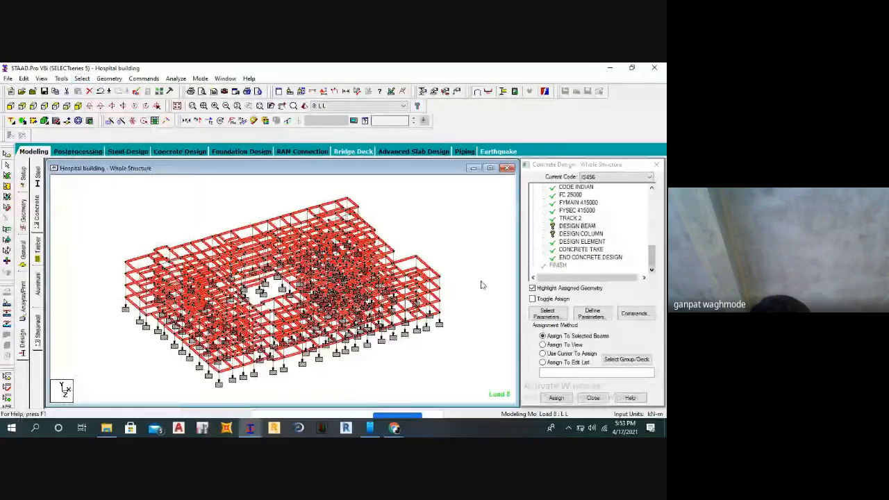
pyautogui.click(556, 397)
pyautogui.click(597, 309)
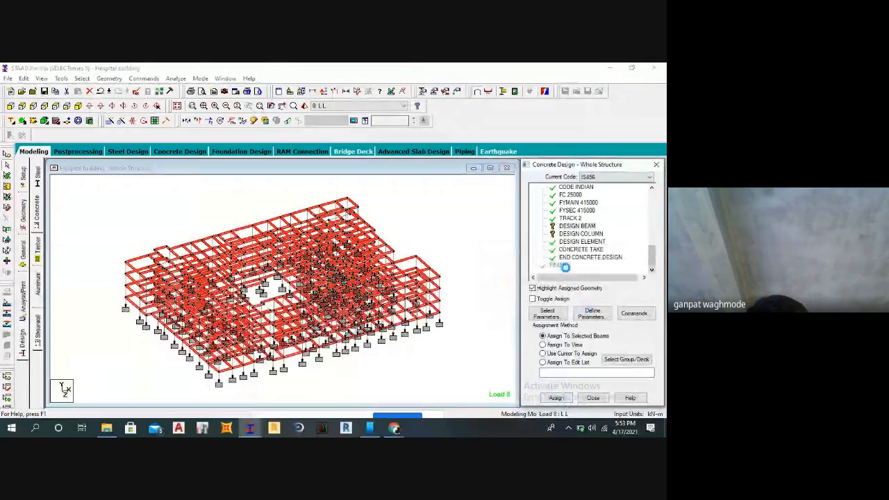
# Assign the DESIGN COLUMN command to all members parallel to Y, and clear the selection.
pyautogui.click(571, 235)
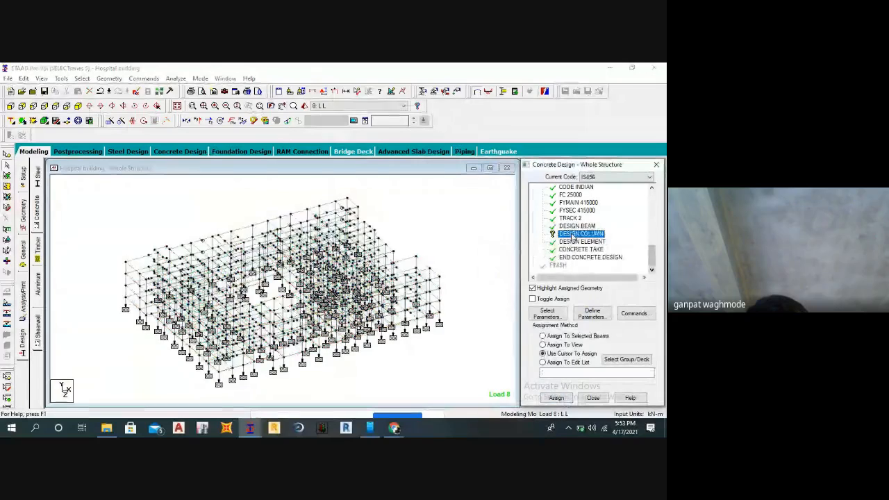
pyautogui.click(82, 78)
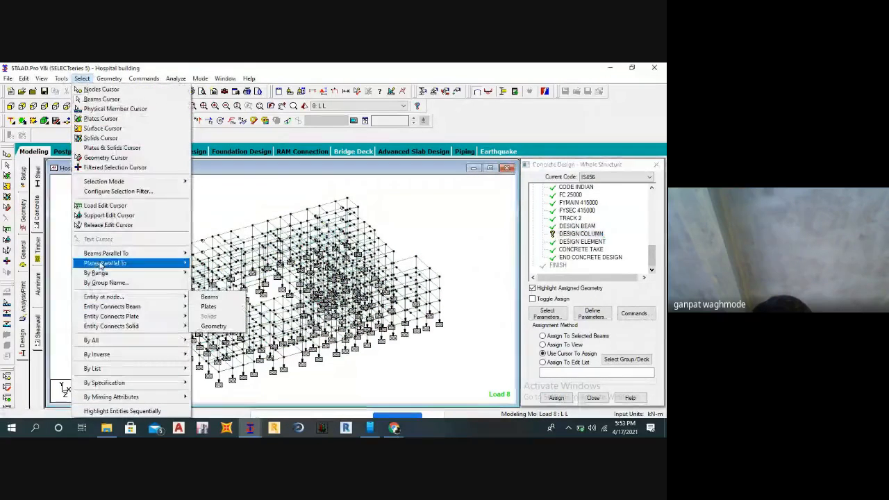
pyautogui.click(205, 266)
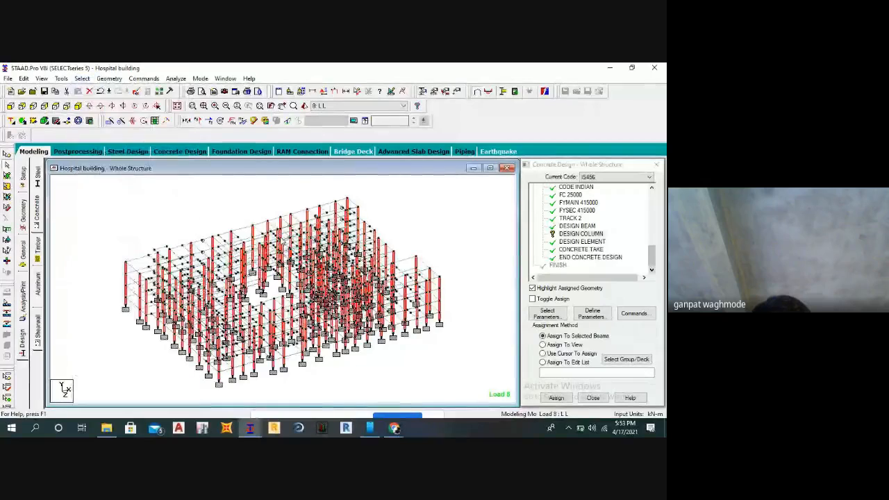
pyautogui.click(555, 398)
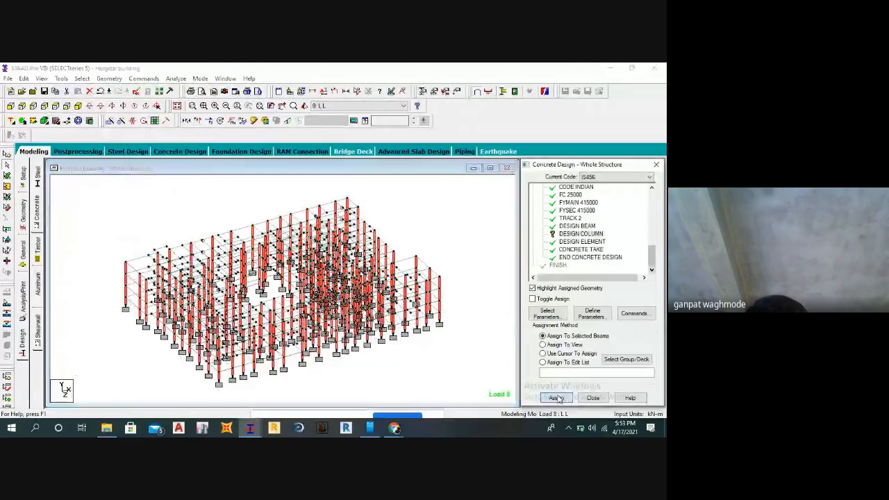
pyautogui.click(599, 311)
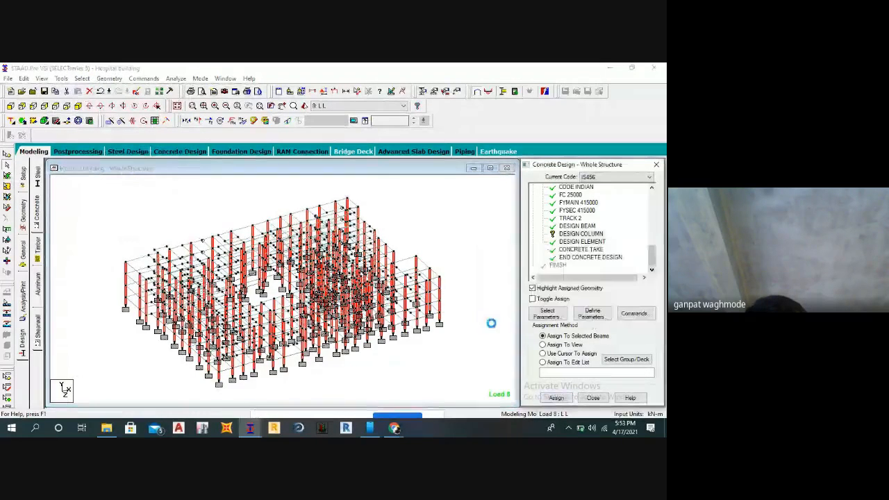
pyautogui.click(459, 338)
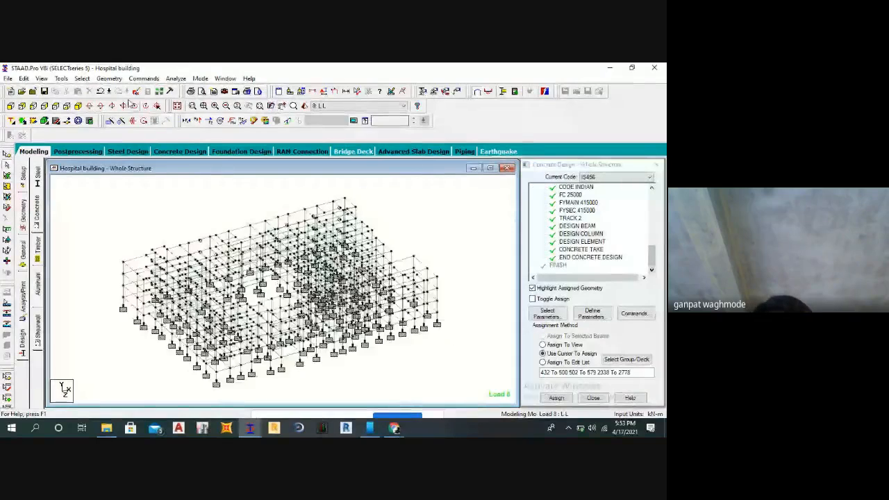
# Close the concrete design settings and run the analysis, saving the modified structure.
pyautogui.click(656, 165)
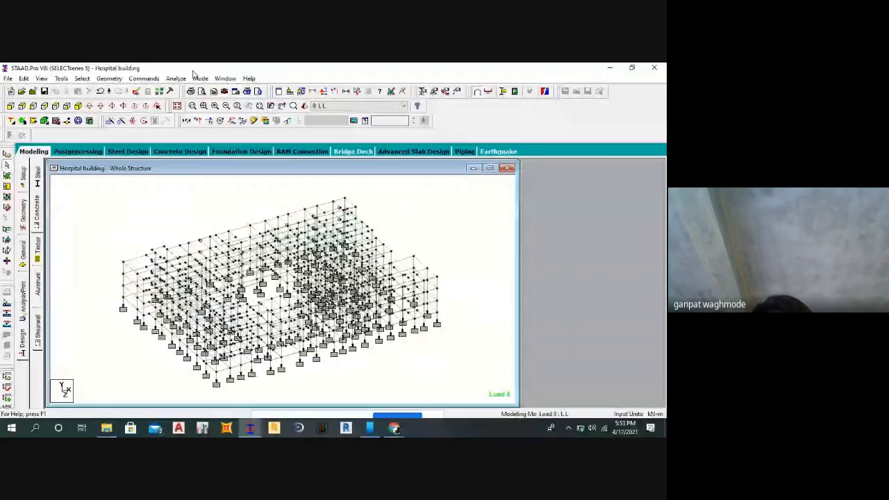
pyautogui.click(175, 79)
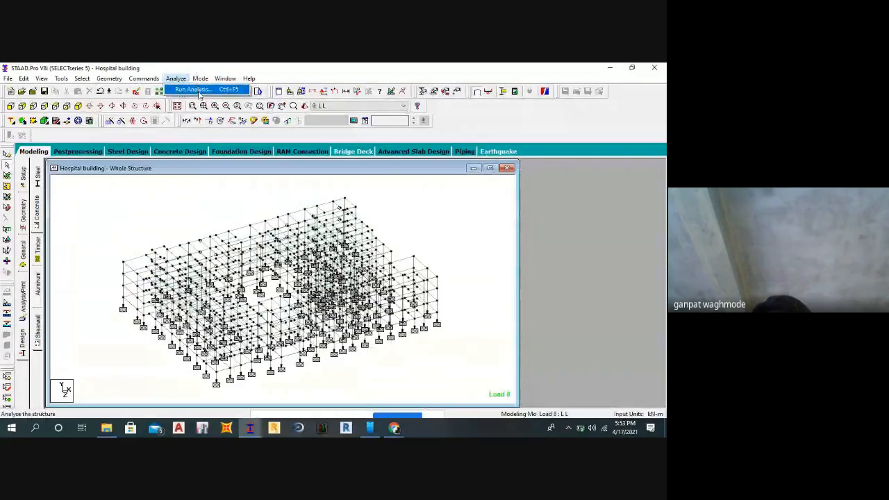
pyautogui.click(199, 90)
pyautogui.click(367, 277)
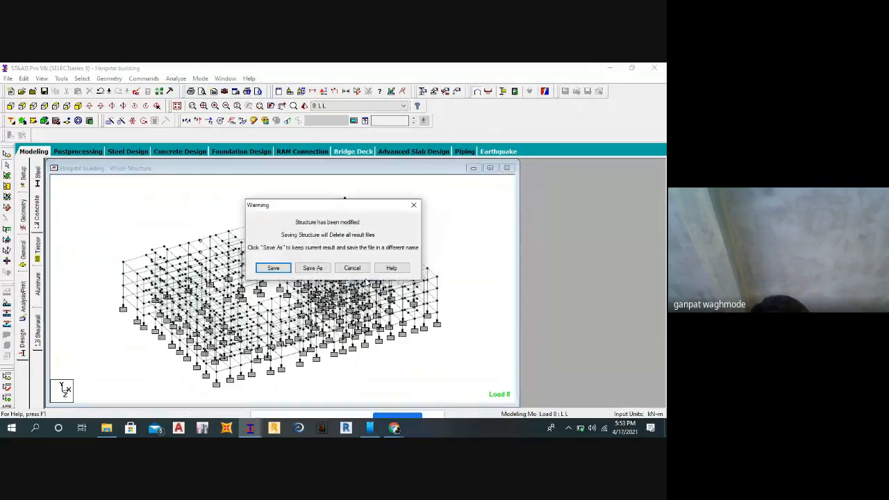
pyautogui.click(278, 269)
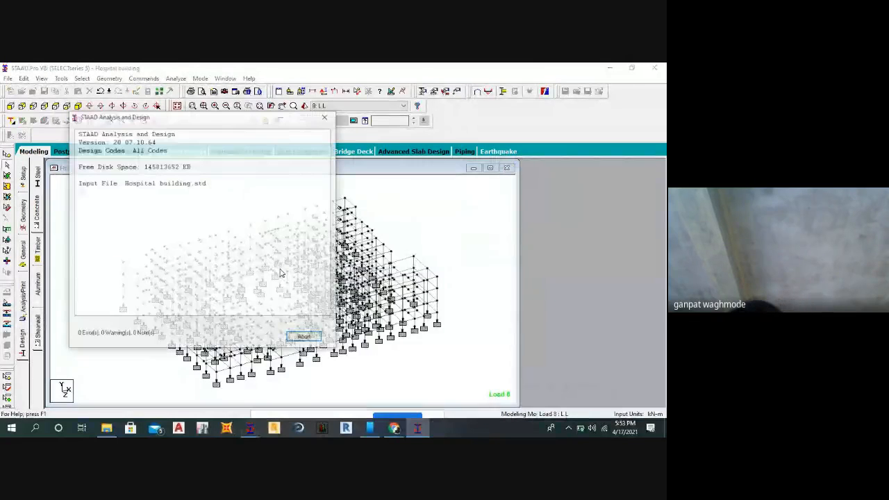
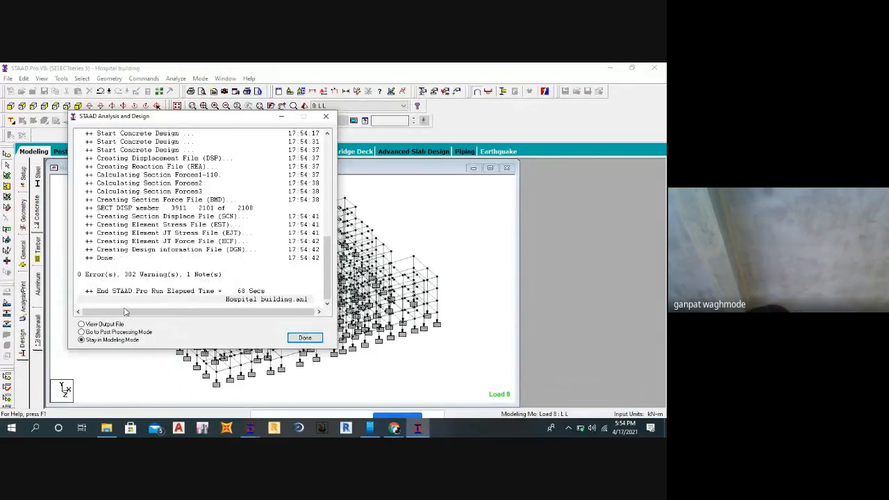
# Finish the analysis run by viewing the output file and go to its concrete design results.
pyautogui.click(305, 338)
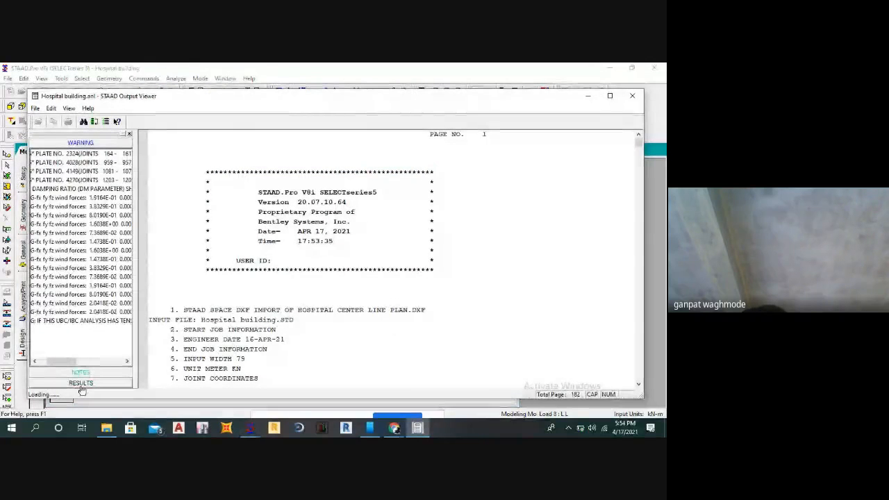
pyautogui.click(81, 386)
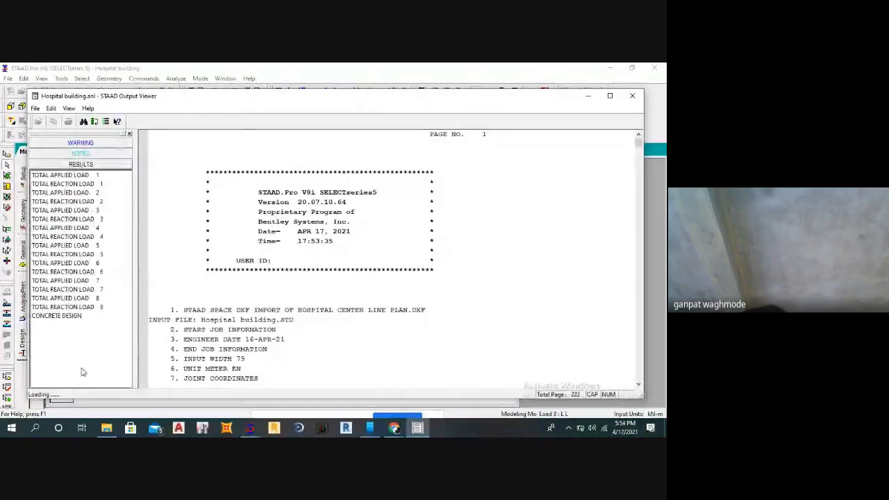
pyautogui.click(64, 317)
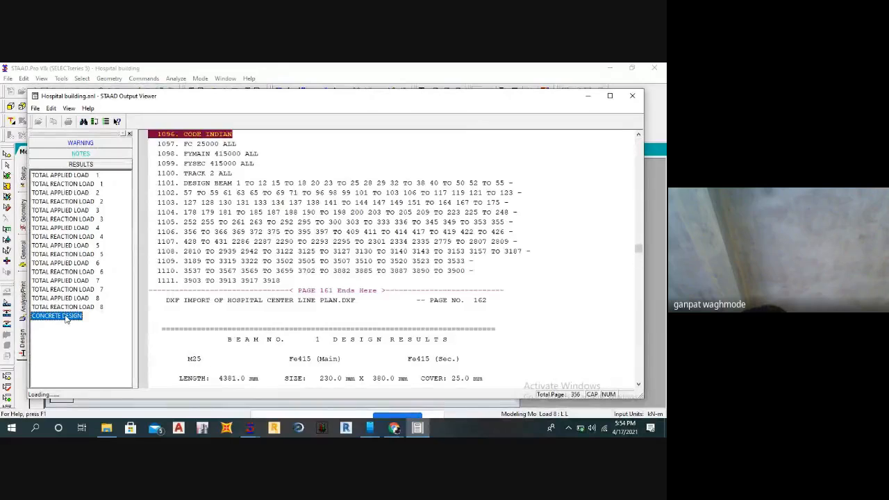
# Examine the design results of beams 1 to 5, including load summaries, reinforcement areas, stirrups and shear design, and close the output file.
pyautogui.scroll(-8, 295, 264)
pyautogui.scroll(3, 278, 229)
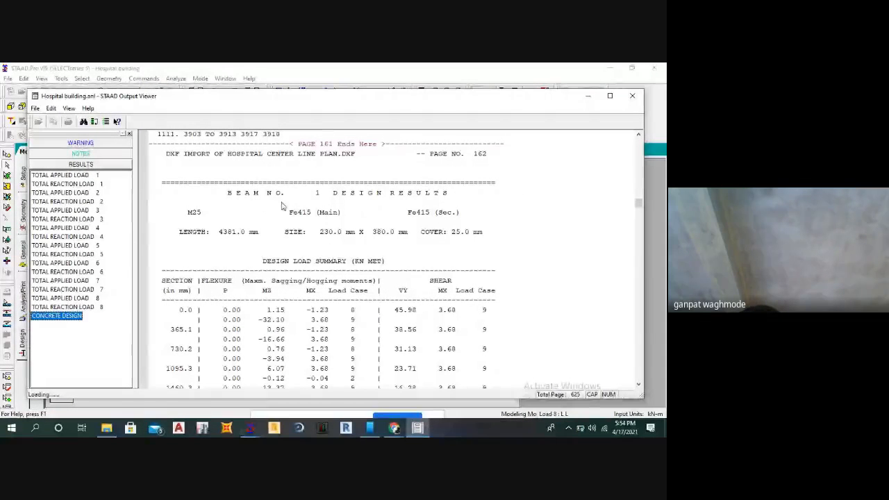
pyautogui.scroll(-1, 417, 203)
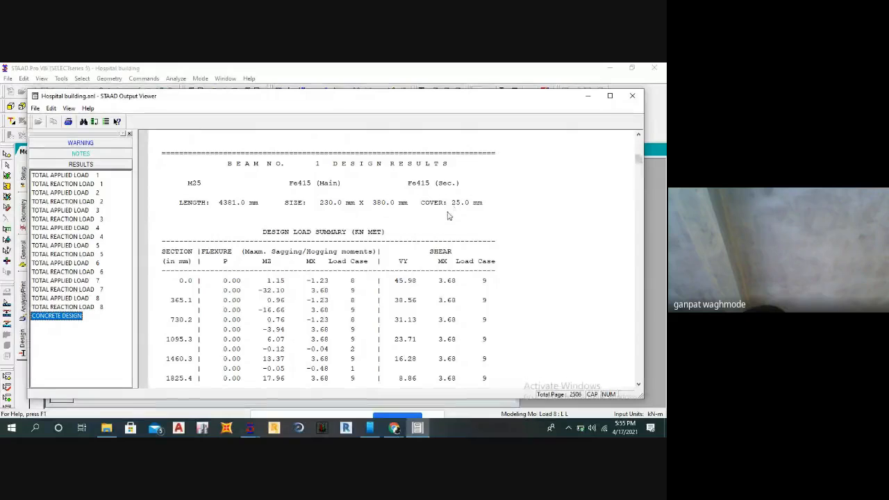
pyautogui.scroll(-5, 438, 217)
pyautogui.scroll(-5, 427, 229)
pyautogui.scroll(11, 373, 251)
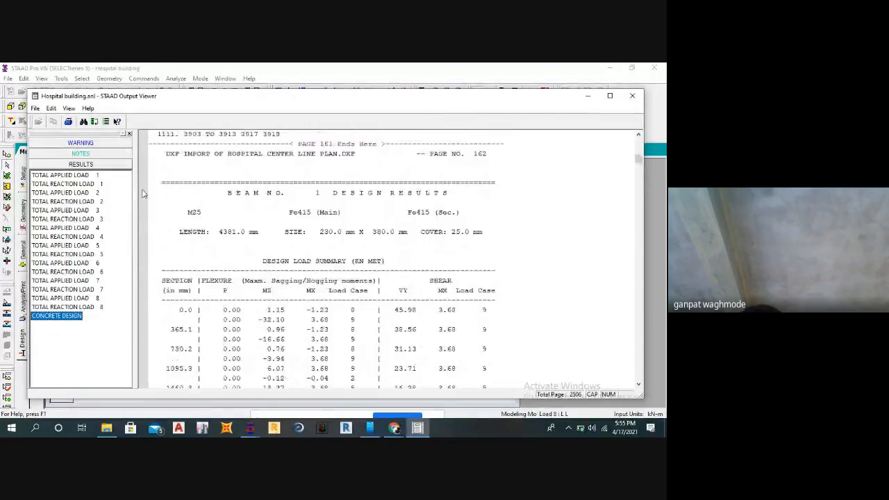
pyautogui.scroll(-15, 368, 246)
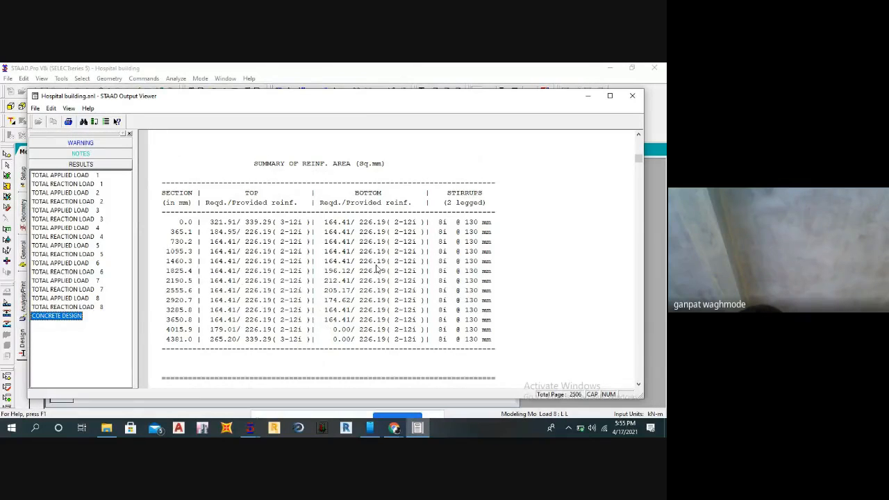
pyautogui.scroll(-20, 375, 269)
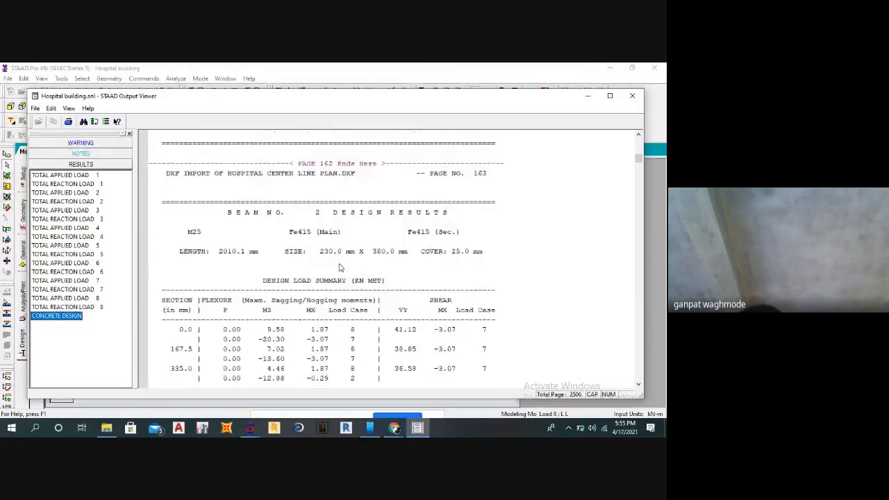
pyautogui.scroll(4, 318, 257)
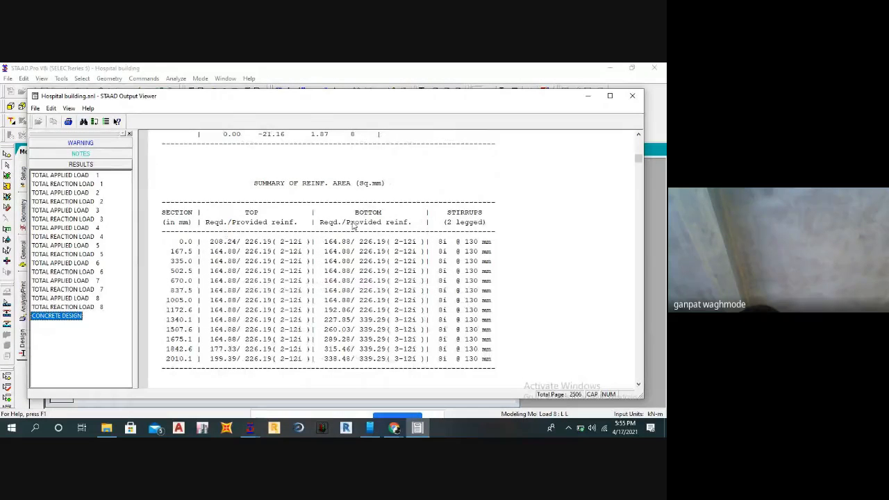
pyautogui.scroll(5, 381, 238)
pyautogui.scroll(-20, 378, 239)
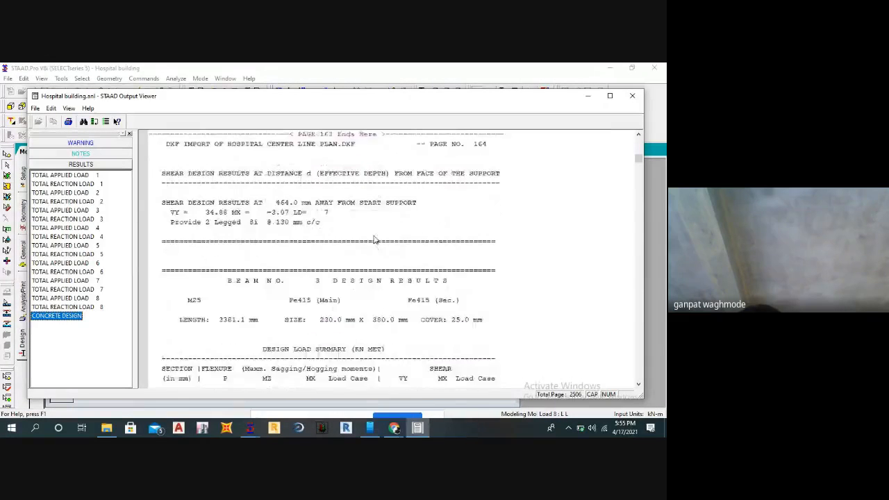
pyautogui.scroll(-12, 373, 240)
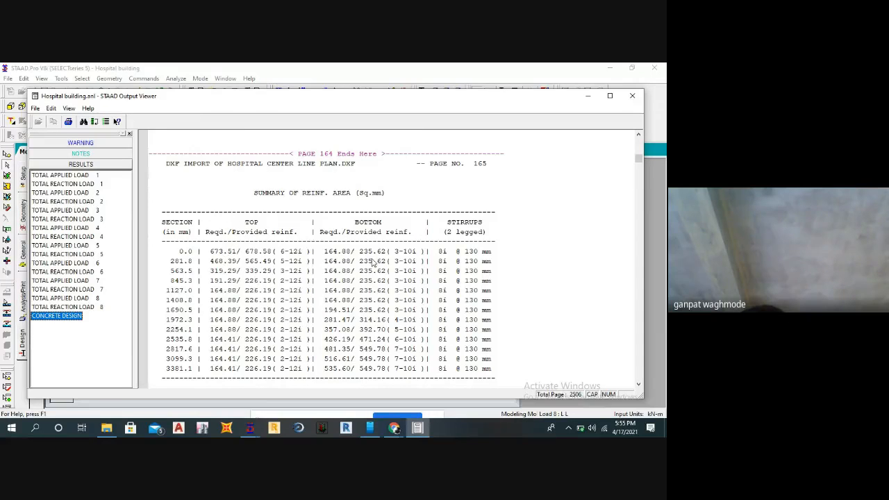
pyautogui.scroll(-15, 386, 262)
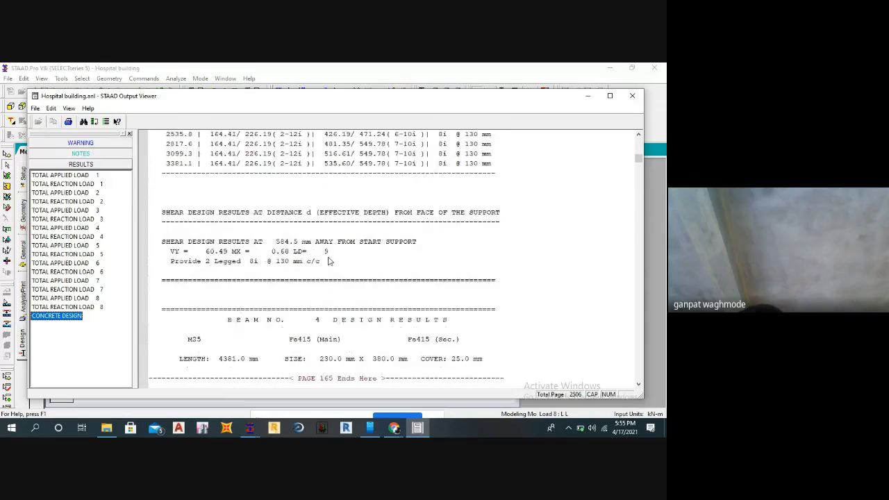
pyautogui.scroll(-9, 277, 313)
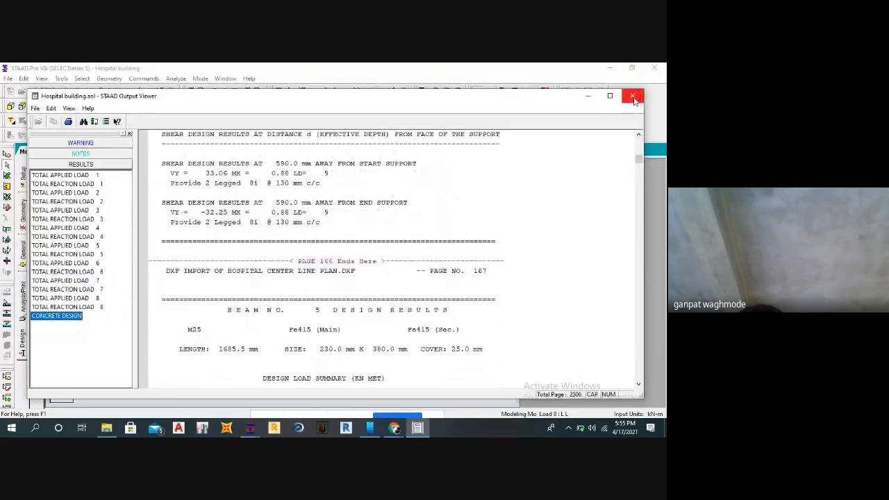
pyautogui.scroll(-20, 421, 243)
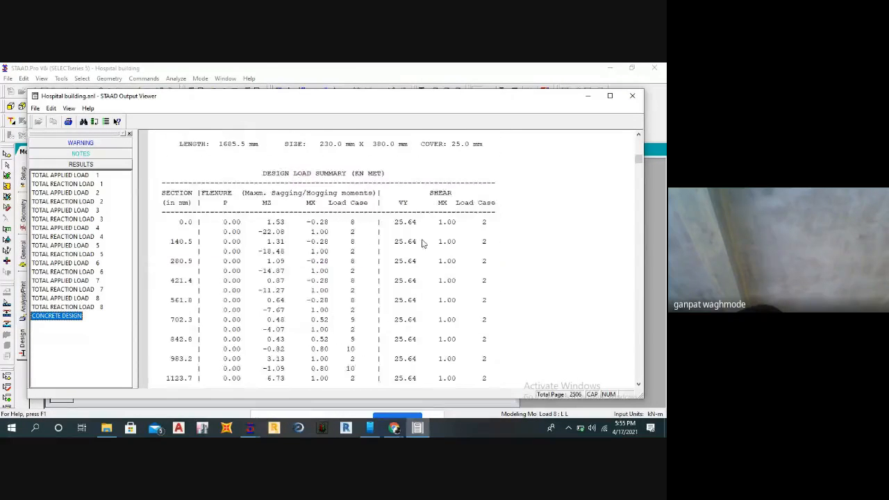
pyautogui.scroll(4, 343, 233)
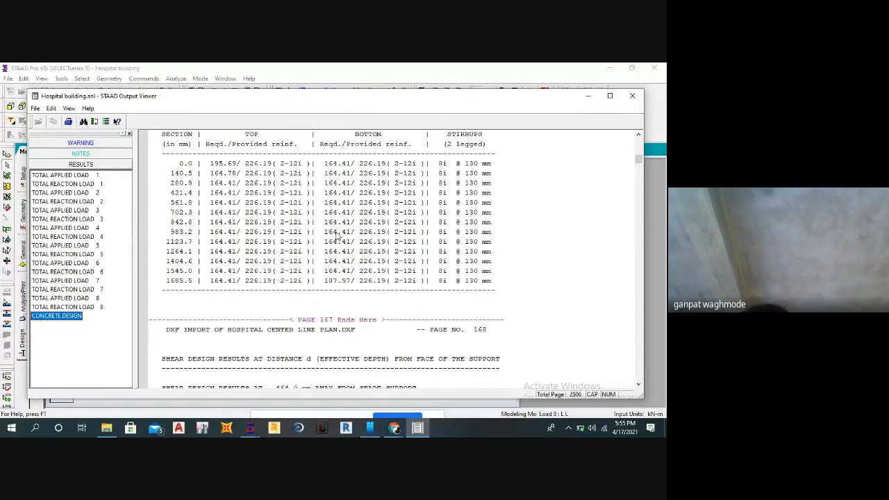
pyautogui.click(632, 96)
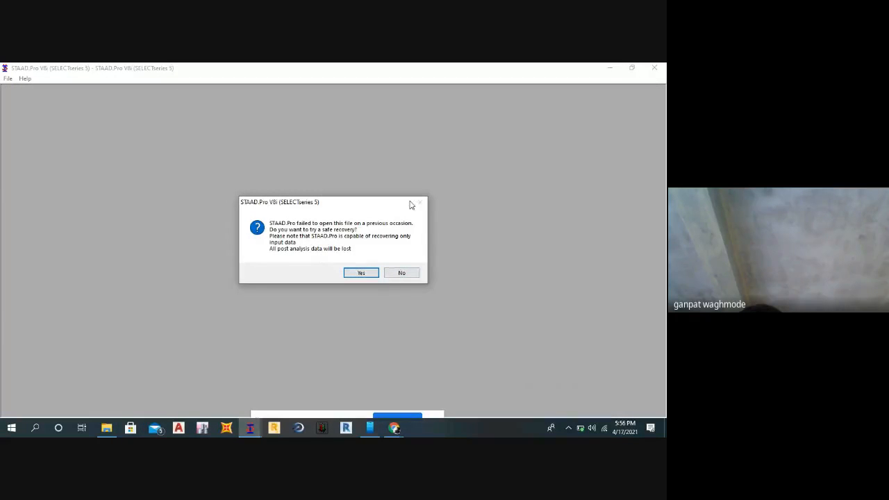
# Try a safe recovery of the hospital building file, dismiss the sharing violation warning, and close STAAD.Pro.
pyautogui.click(369, 274)
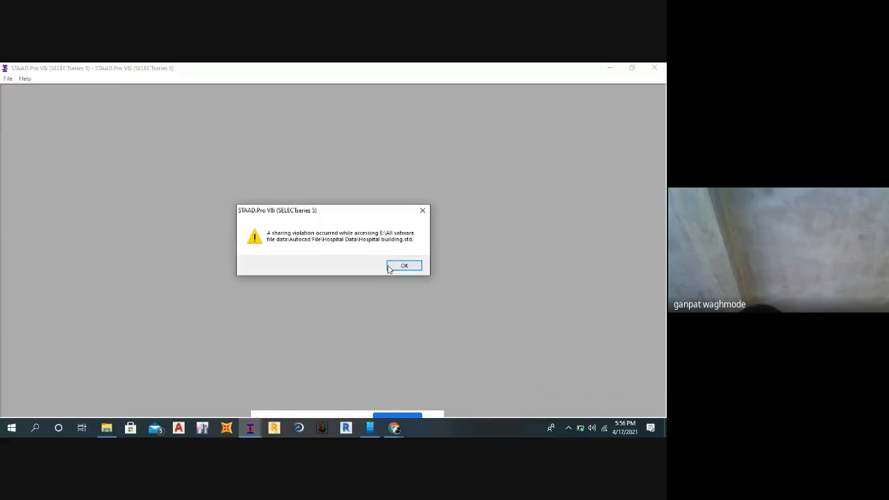
pyautogui.click(397, 265)
pyautogui.click(654, 68)
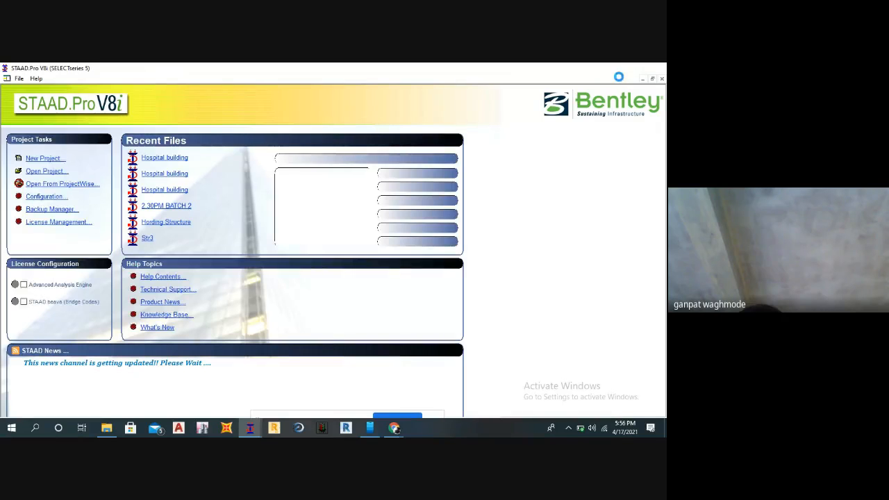
pyautogui.click(654, 68)
pyautogui.rightClick(405, 123)
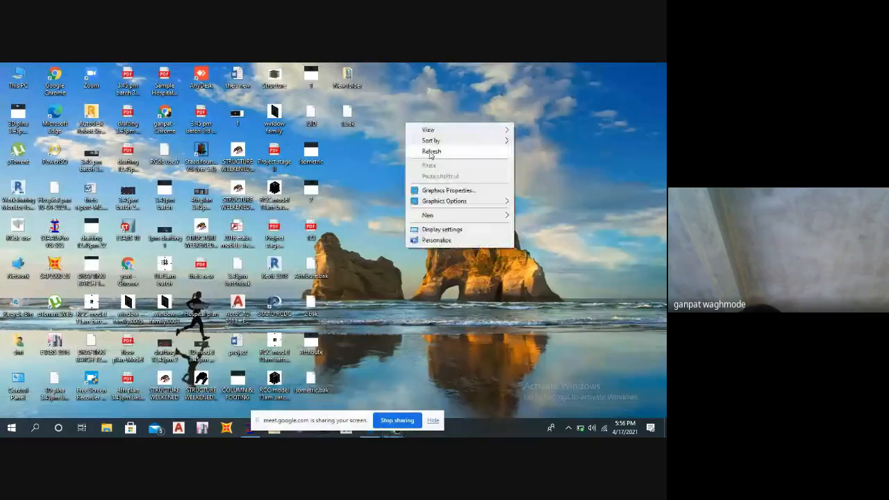
pyautogui.click(430, 153)
pyautogui.rightClick(429, 153)
pyautogui.click(451, 180)
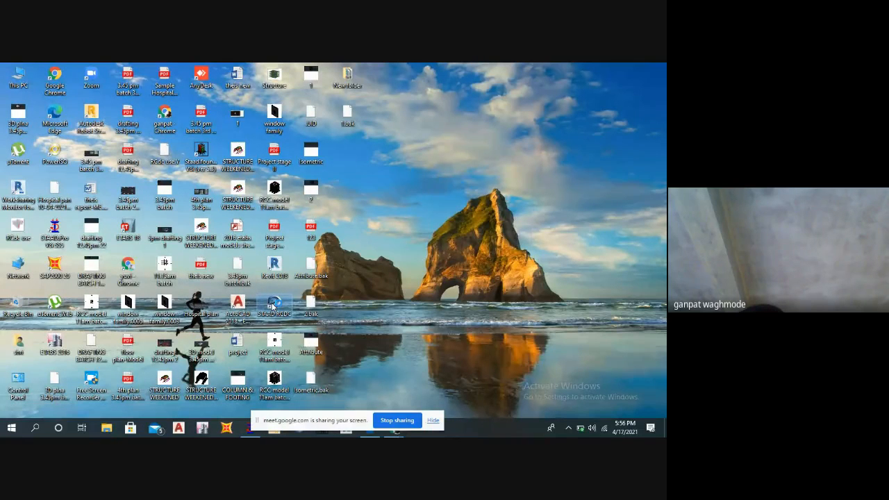
# Launch STAAD RCDC and fill in the new project details with project UUI, client I7I and engineer I7I7I.
pyautogui.doubleClick(272, 306)
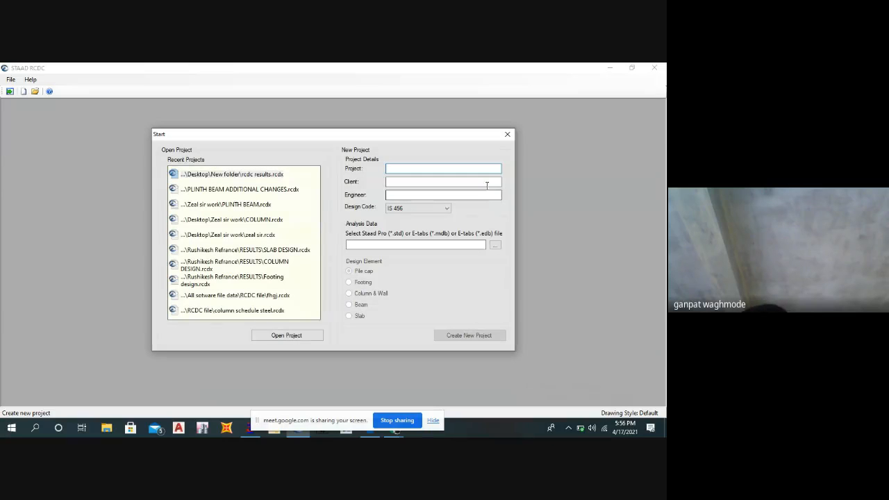
pyautogui.write('UUI')
pyautogui.click(399, 181)
pyautogui.write('I7I')
pyautogui.click(397, 195)
pyautogui.write('I7I7')
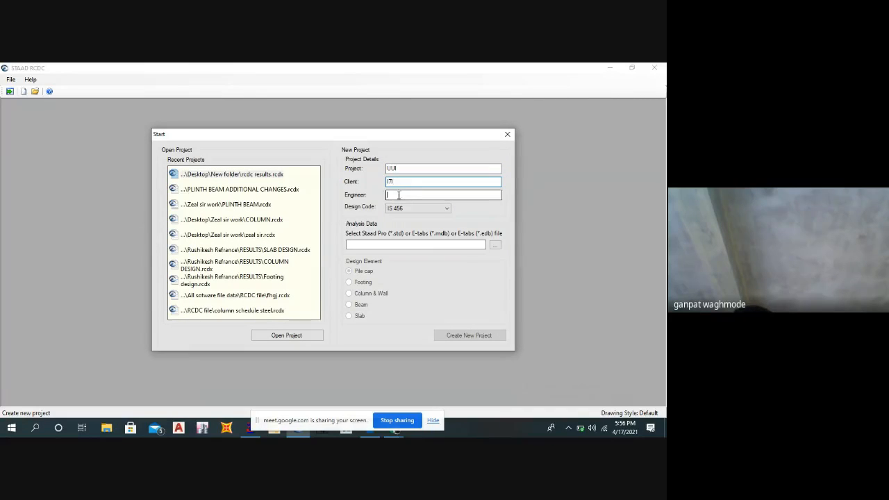
# Try to load the Hospital building STAAD file from All sotware file data, Autocad File, Hospital Data on drive E as analysis data.
pyautogui.click(495, 245)
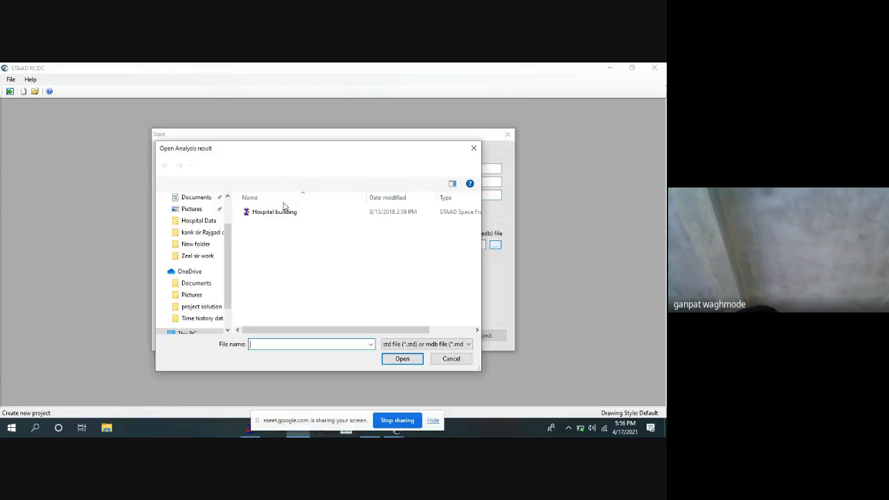
pyautogui.scroll(-3, 208, 236)
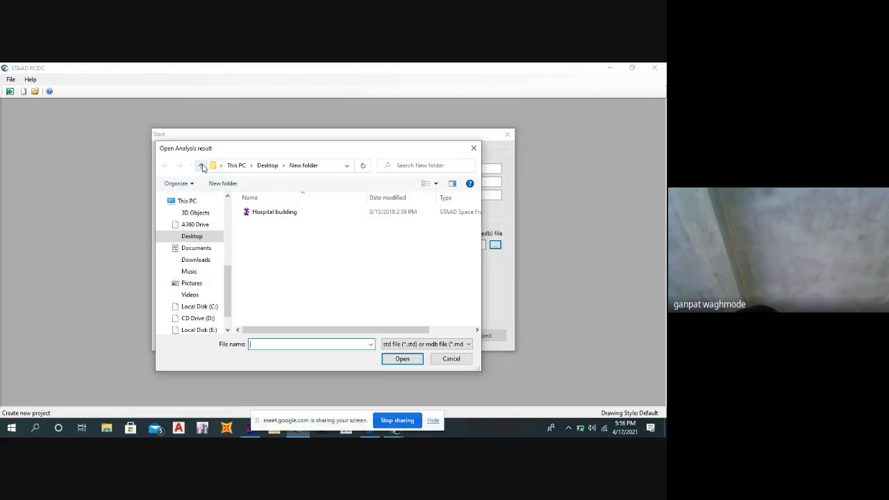
pyautogui.click(214, 239)
pyautogui.click(210, 304)
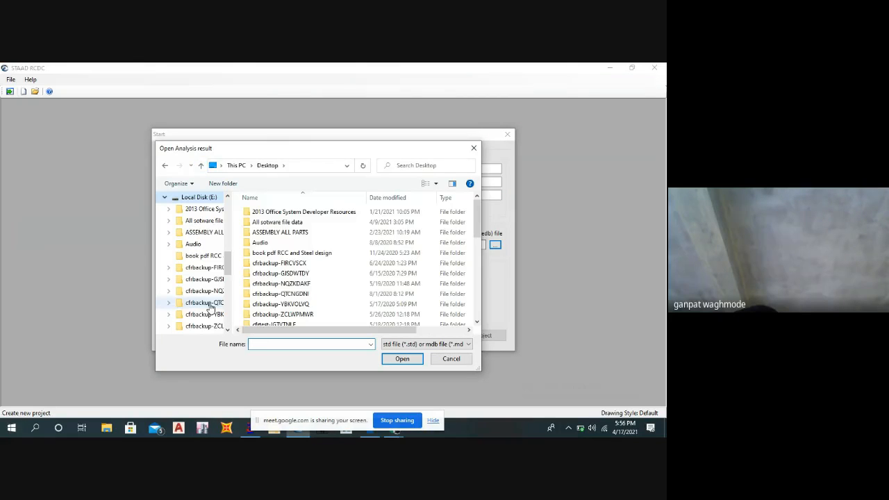
pyautogui.doubleClick(269, 223)
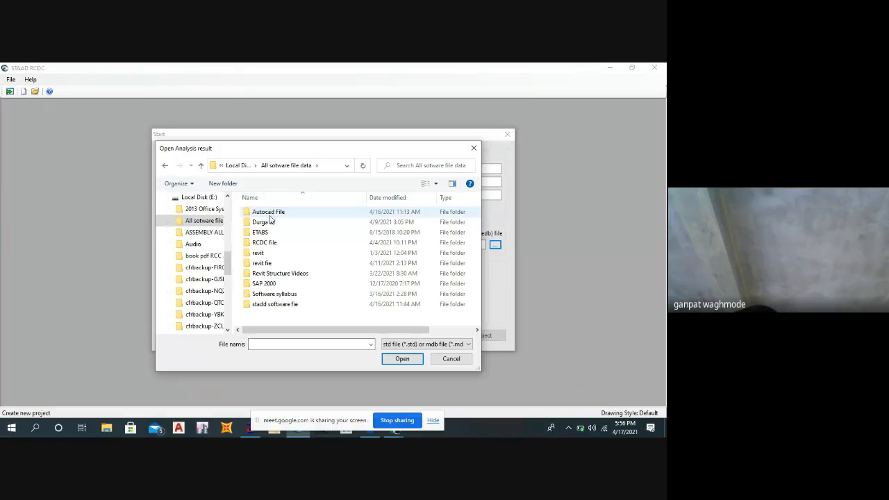
pyautogui.doubleClick(270, 214)
pyautogui.doubleClick(270, 214)
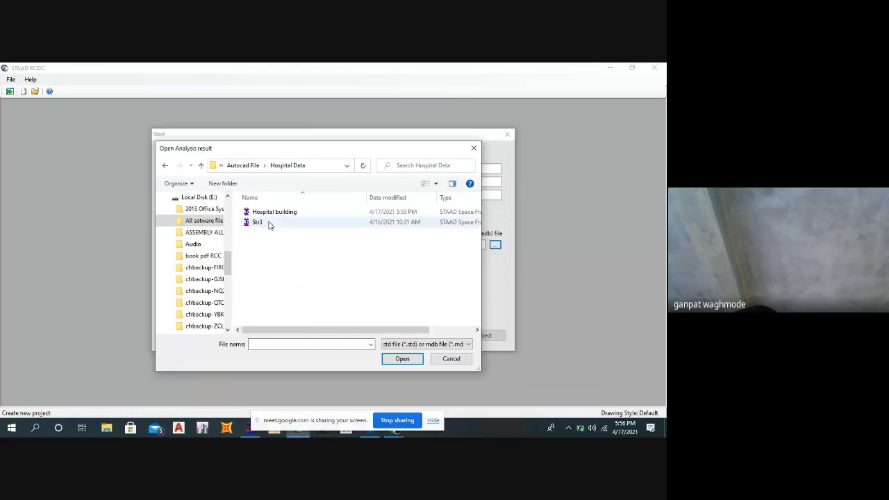
pyautogui.click(270, 216)
pyautogui.click(402, 358)
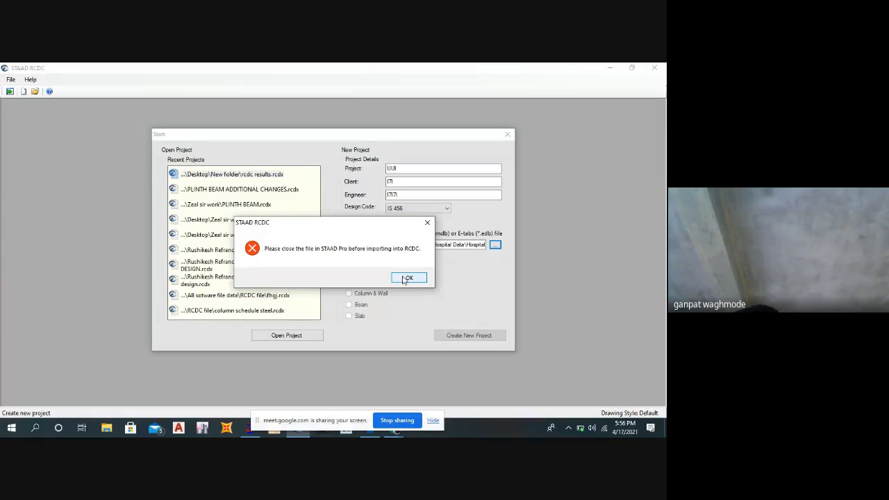
# Dismiss the import error and close the STAAD.Pro window that is still running.
pyautogui.click(251, 430)
pyautogui.click(409, 277)
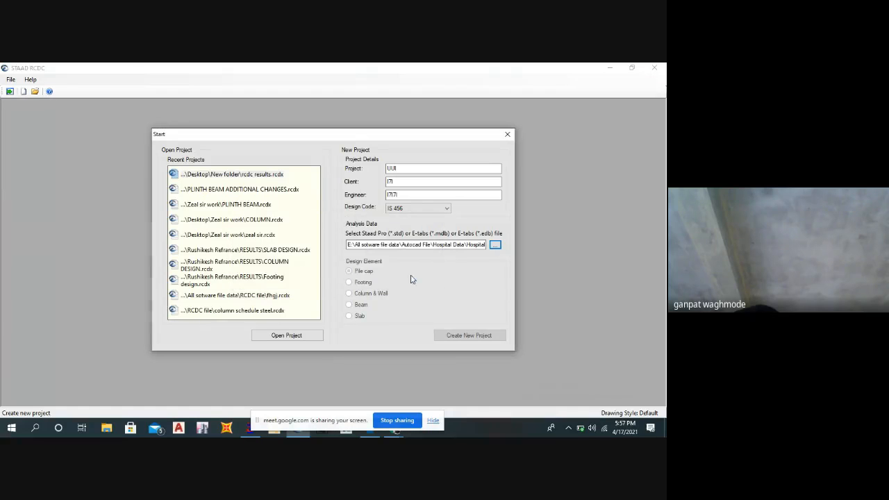
pyautogui.moveTo(250, 428)
pyautogui.click(294, 355)
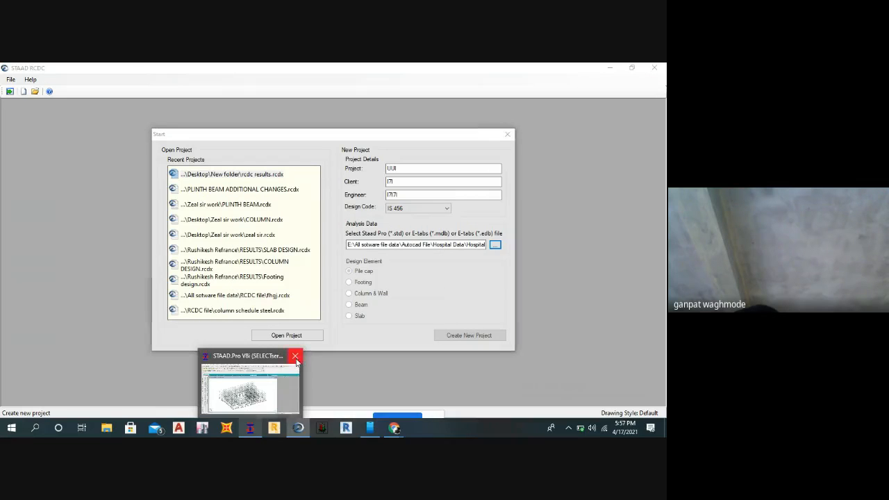
# Try again to load the Hospital building file as the project's analysis data and dismiss the error.
pyautogui.click(495, 245)
pyautogui.click(266, 214)
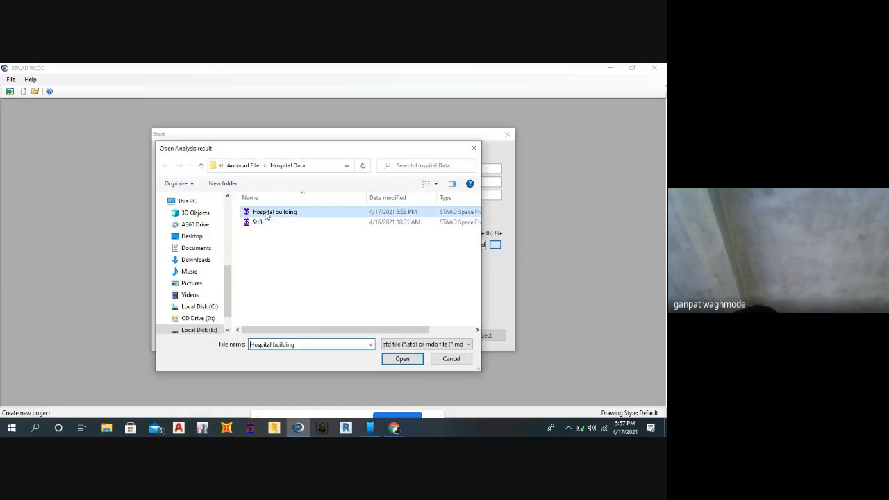
pyautogui.click(401, 359)
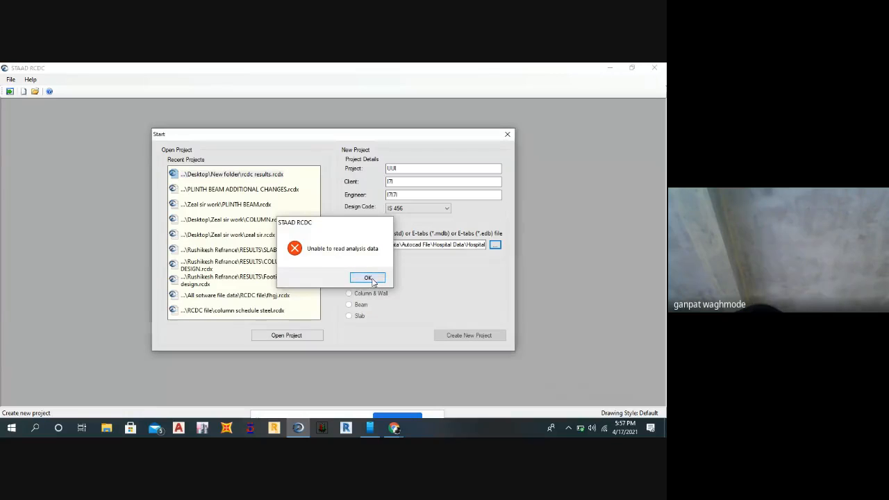
pyautogui.click(368, 277)
# Load the Hospital building STAAD file from the Desktop's New folder as analysis data and create the project for footing design.
pyautogui.click(495, 246)
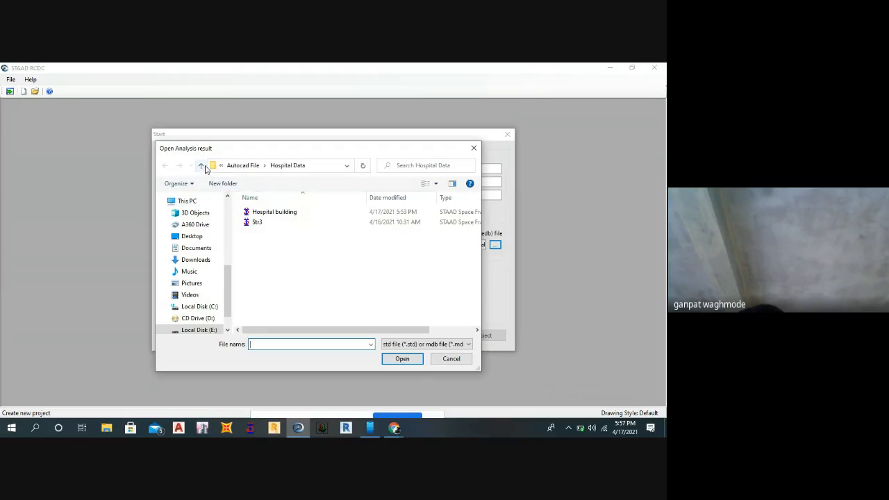
pyautogui.click(201, 166)
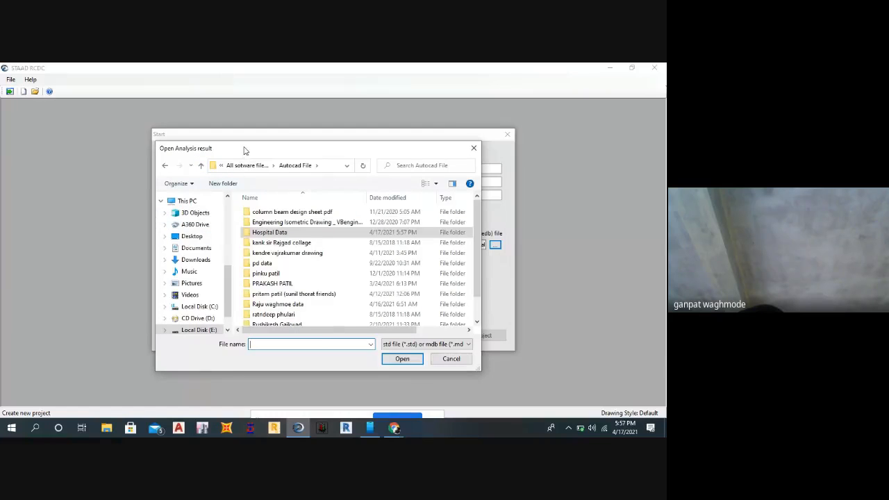
pyautogui.moveTo(245, 150); pyautogui.dragTo(321, 151)
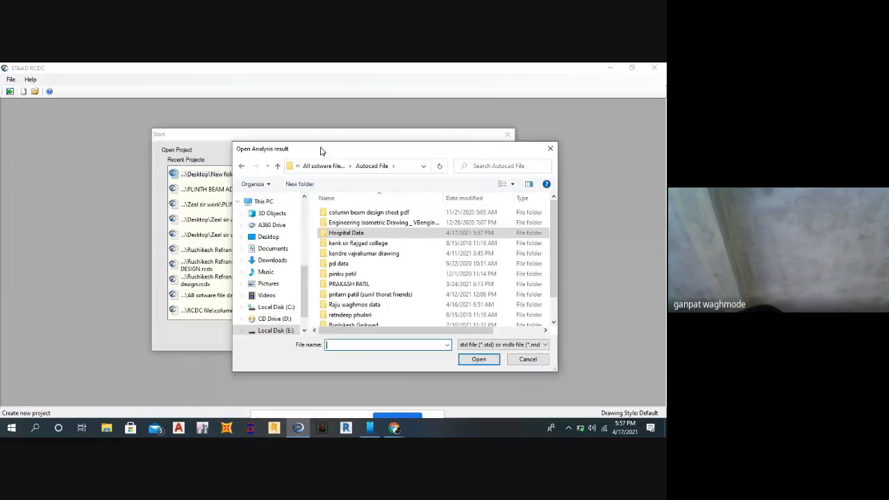
pyautogui.click(270, 237)
pyautogui.doubleClick(351, 208)
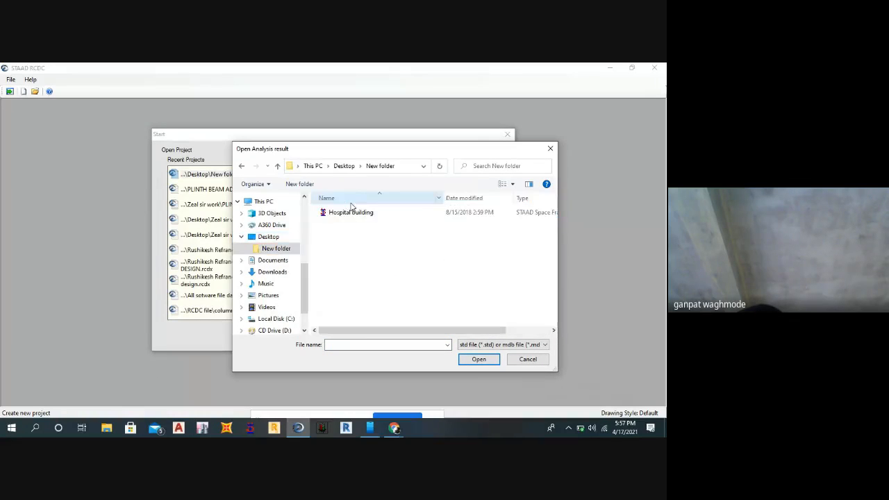
pyautogui.click(350, 212)
pyautogui.click(473, 359)
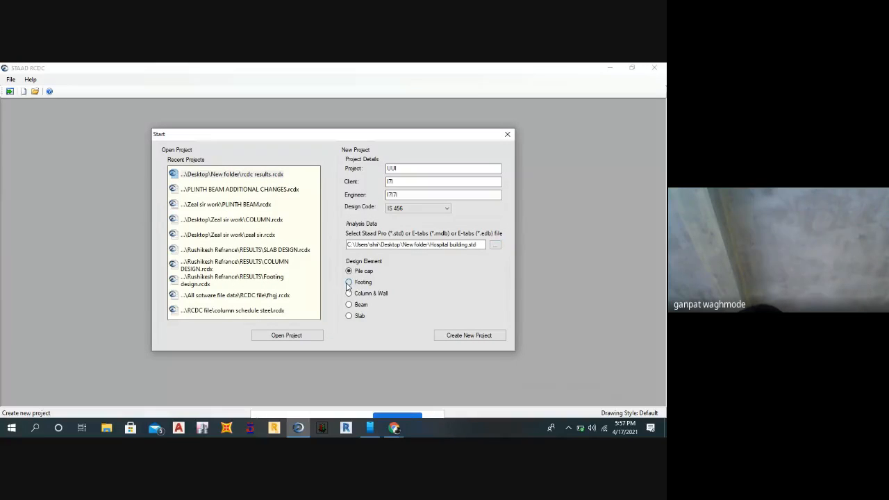
pyautogui.click(462, 336)
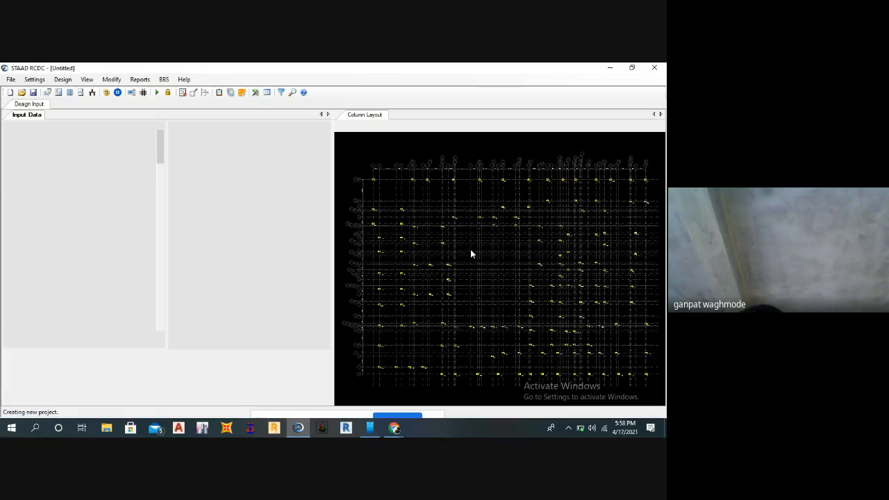
# Open the basic load case settings and try to add LOAD 1 and LOAD 2 as primary load cases.
pyautogui.click(34, 79)
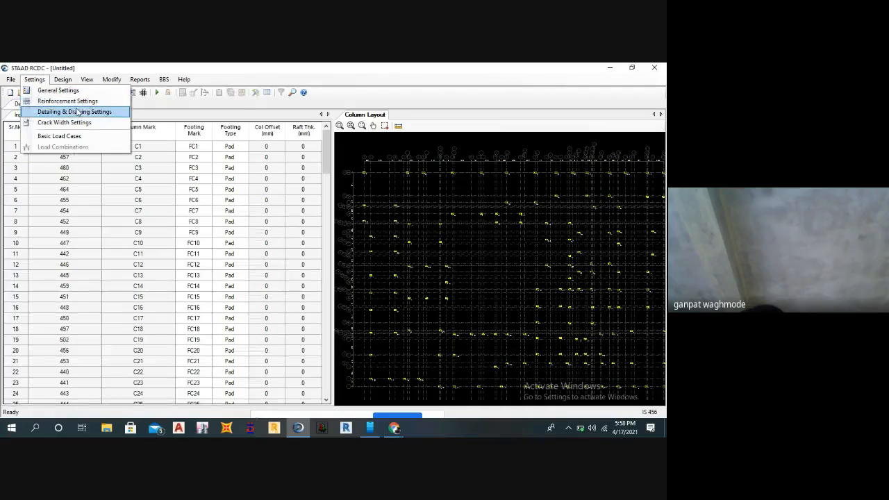
pyautogui.click(59, 137)
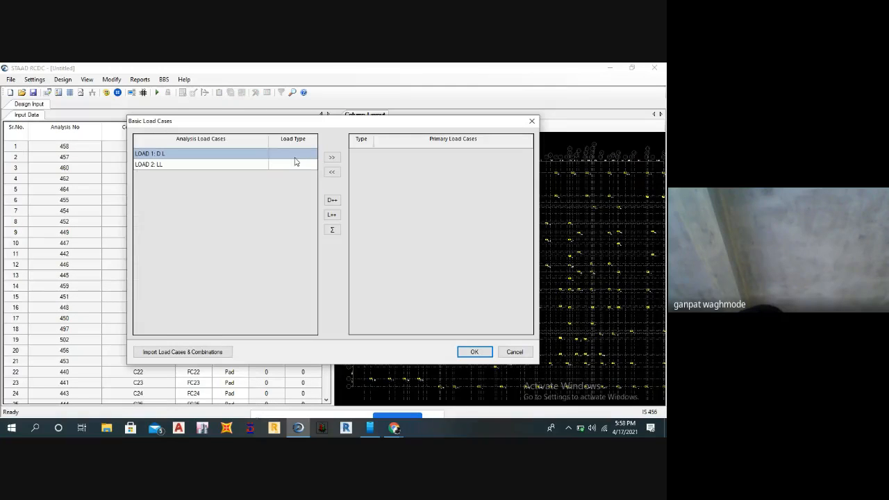
pyautogui.keyDown('shift'); pyautogui.click(295, 163); pyautogui.keyUp('shift')
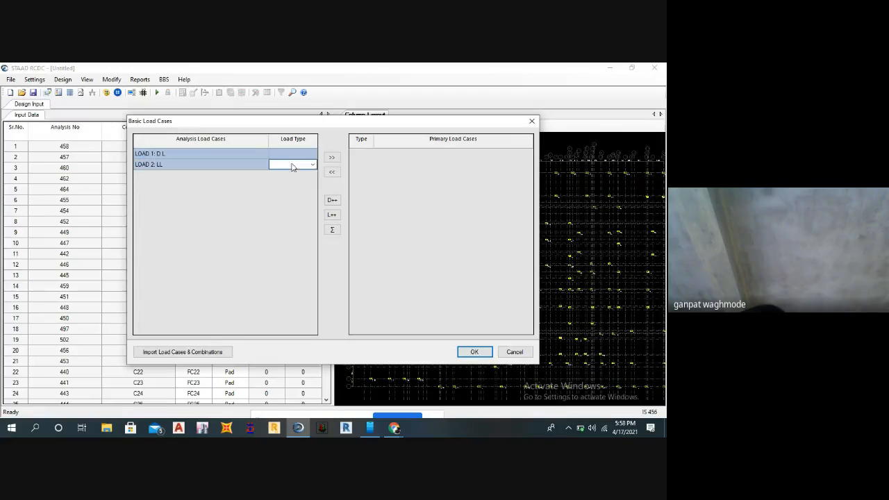
pyautogui.click(332, 159)
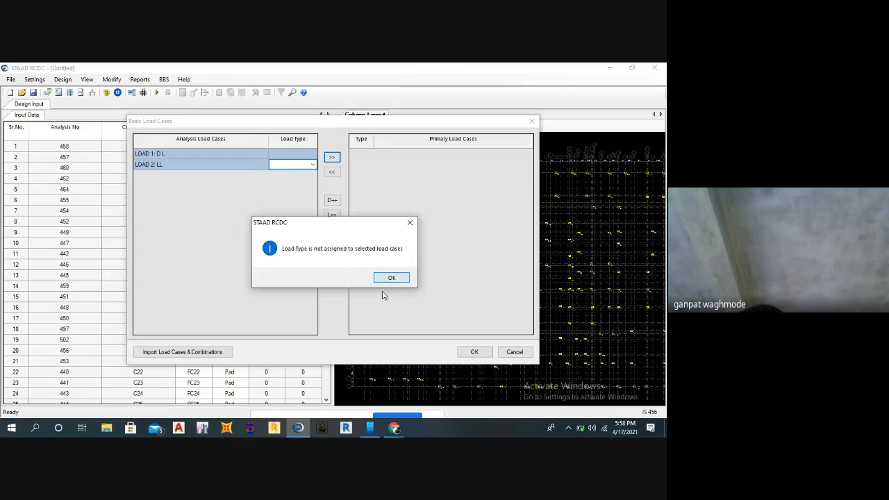
pyautogui.click(416, 222)
# Assign Dead Load to LOAD 1 and Live Load to LOAD 2, add both as primary load cases and confirm.
pyautogui.click(287, 154)
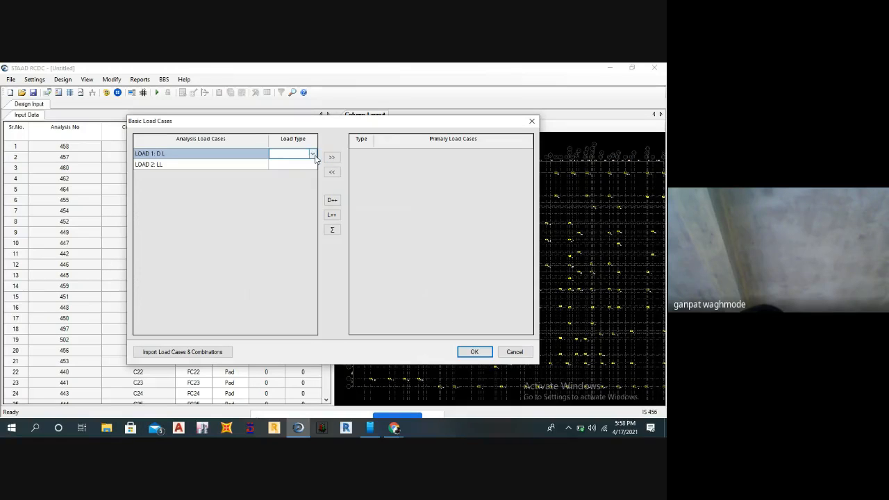
pyautogui.click(313, 154)
pyautogui.click(291, 161)
pyautogui.click(294, 165)
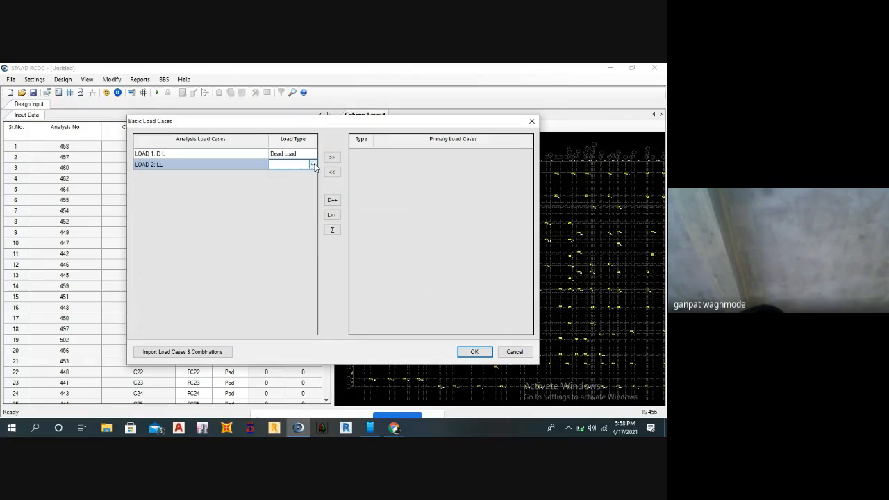
pyautogui.click(312, 165)
pyautogui.click(284, 180)
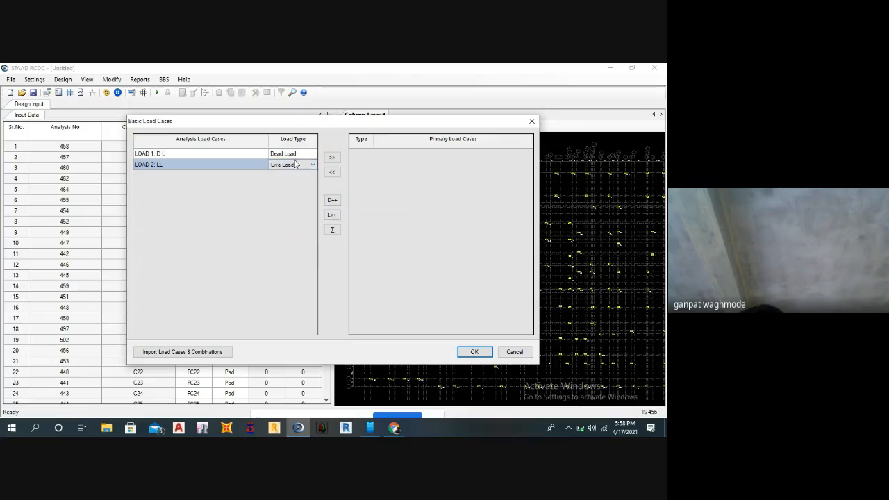
pyautogui.moveTo(231, 153); pyautogui.dragTo(231, 159)
pyautogui.click(331, 157)
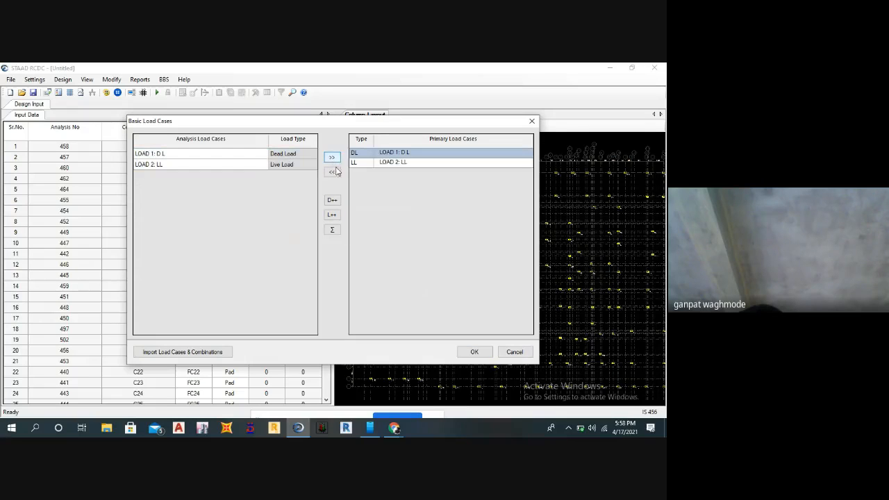
pyautogui.click(473, 352)
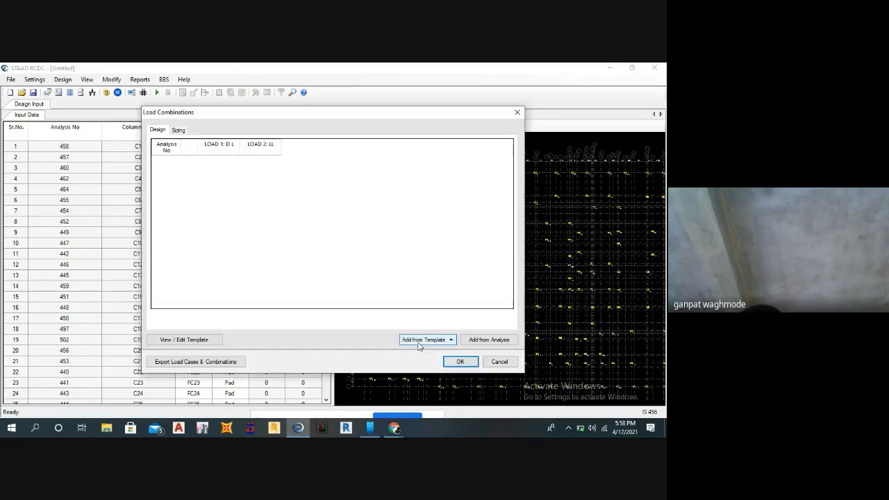
# Add the design load combination from the template for a regular structure and accept it.
pyautogui.click(450, 341)
pyautogui.click(417, 312)
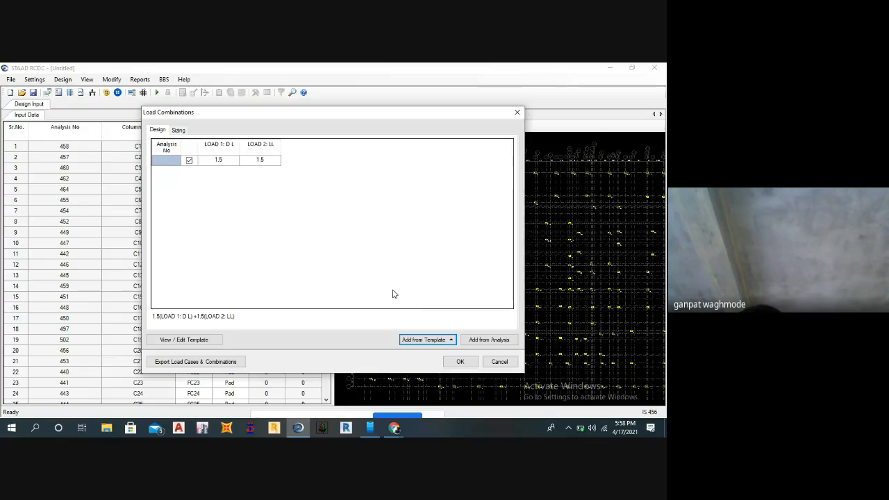
pyautogui.click(459, 362)
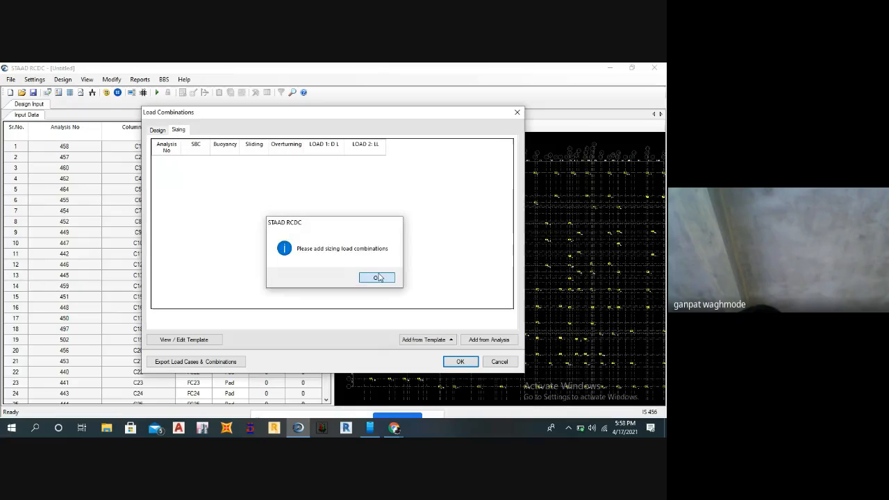
# Dismiss the missing-combination prompts, add the sizing load combinations from the regular-structure template and confirm the load combinations.
pyautogui.click(369, 277)
pyautogui.click(461, 362)
pyautogui.click(375, 277)
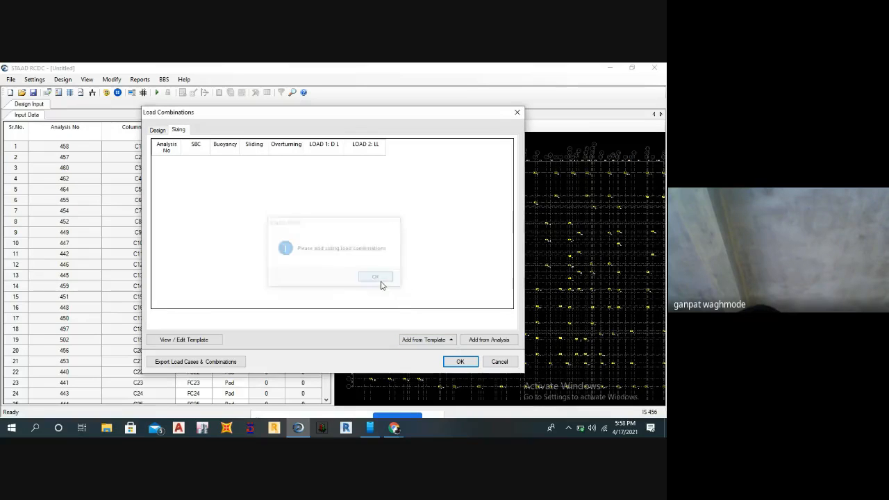
pyautogui.click(457, 360)
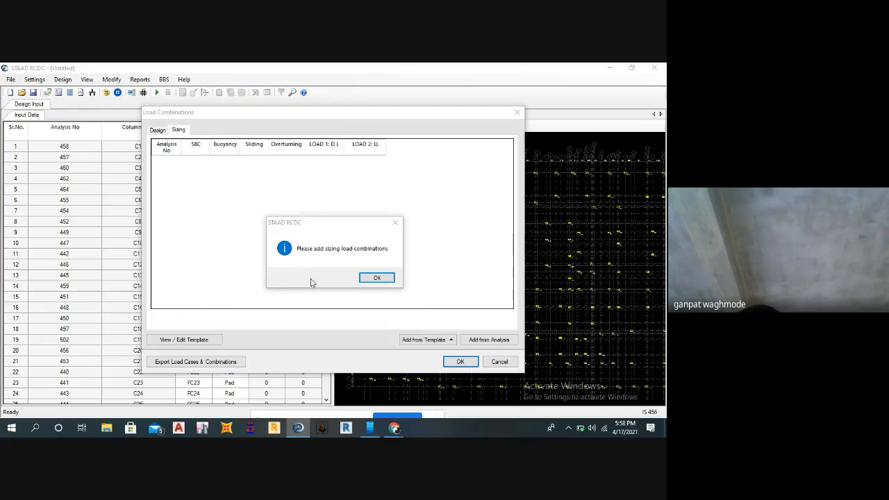
pyautogui.click(370, 277)
pyautogui.click(437, 339)
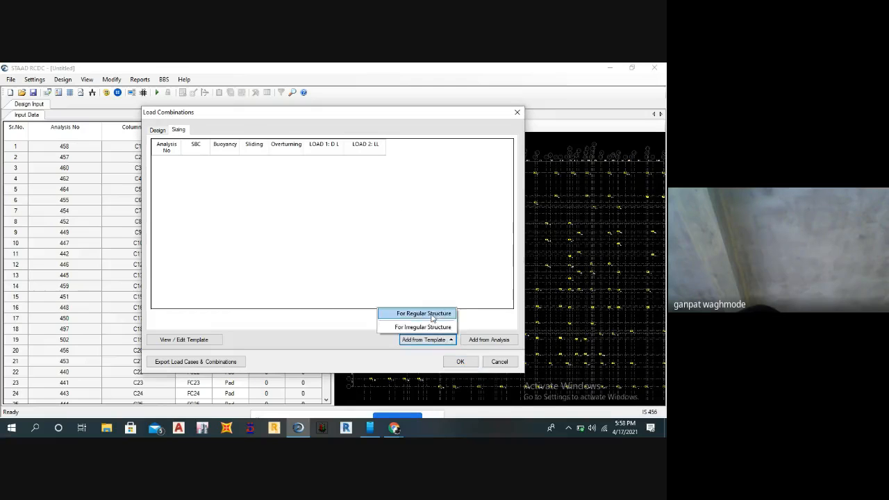
pyautogui.click(427, 312)
pyautogui.click(458, 361)
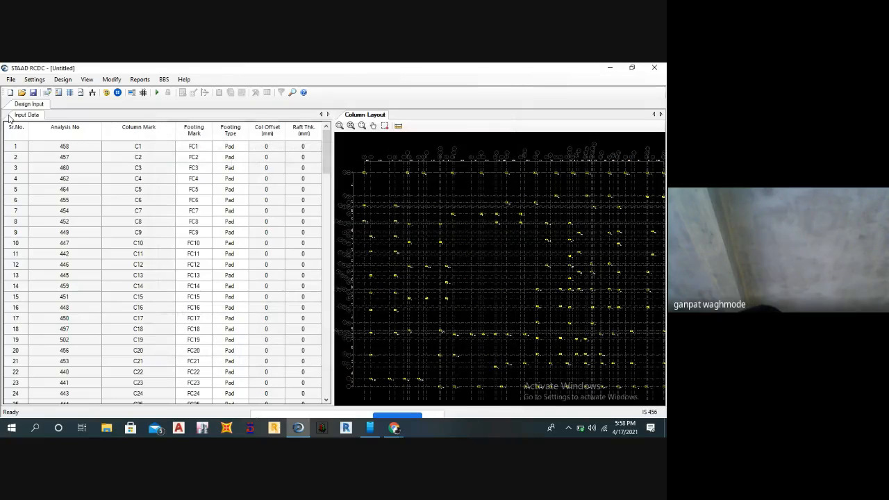
# Run the footing design and look through the output table's top reinforcement and stirrup columns.
pyautogui.click(62, 79)
pyautogui.click(73, 88)
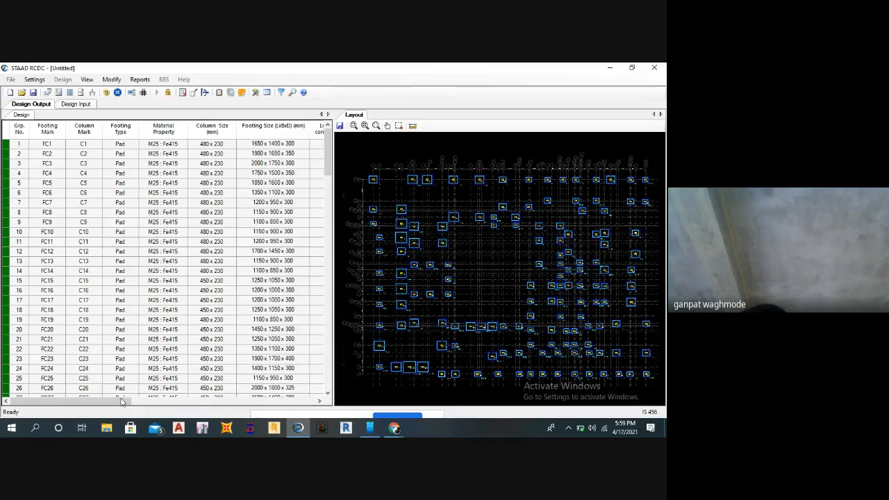
pyautogui.moveTo(121, 402); pyautogui.dragTo(277, 402)
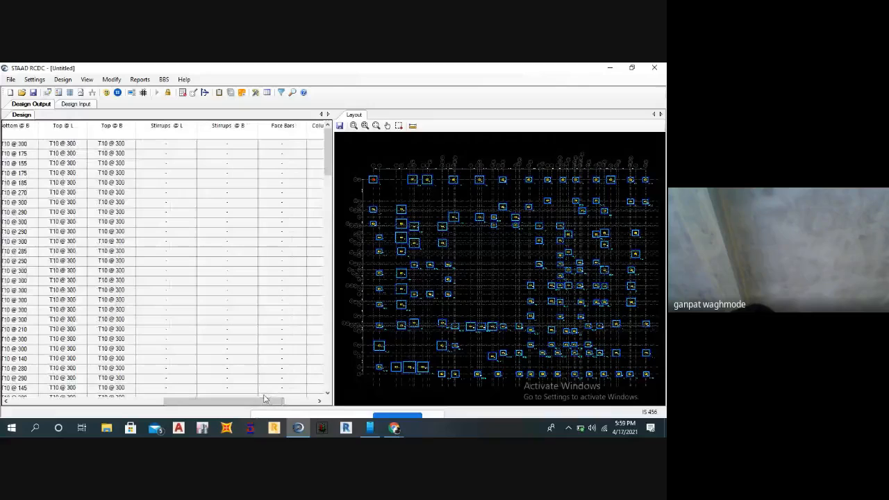
# Save the footing design project as T in the Desktop's New folder.
pyautogui.hotkey('ctrl', 's')
pyautogui.write('T')
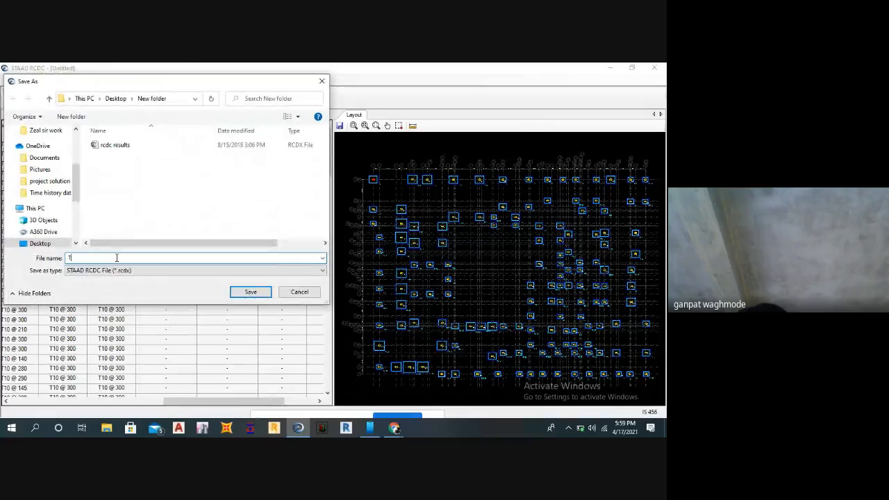
pyautogui.click(250, 292)
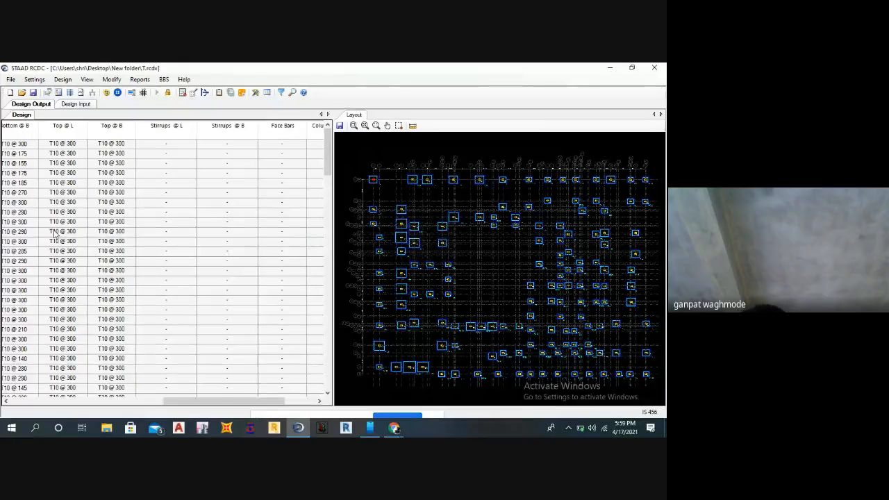
# Generate the footing text schedule in the Horizontal Schedule format.
pyautogui.click(265, 93)
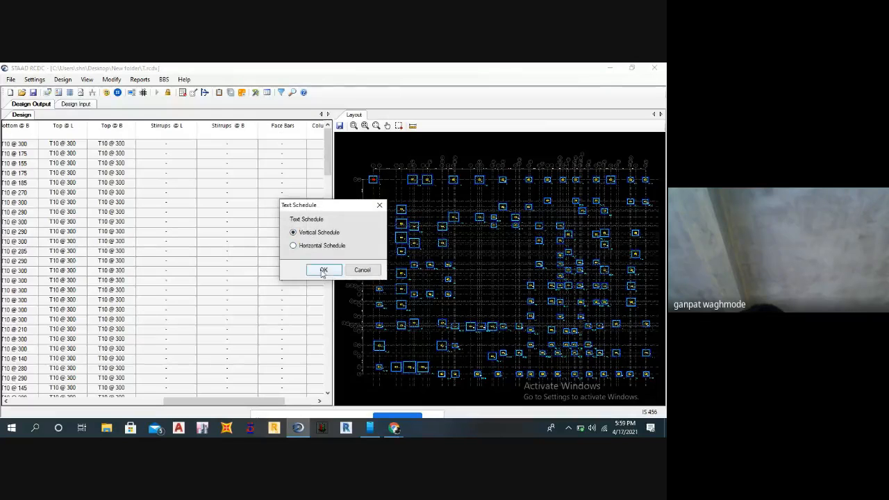
pyautogui.click(295, 248)
pyautogui.click(318, 269)
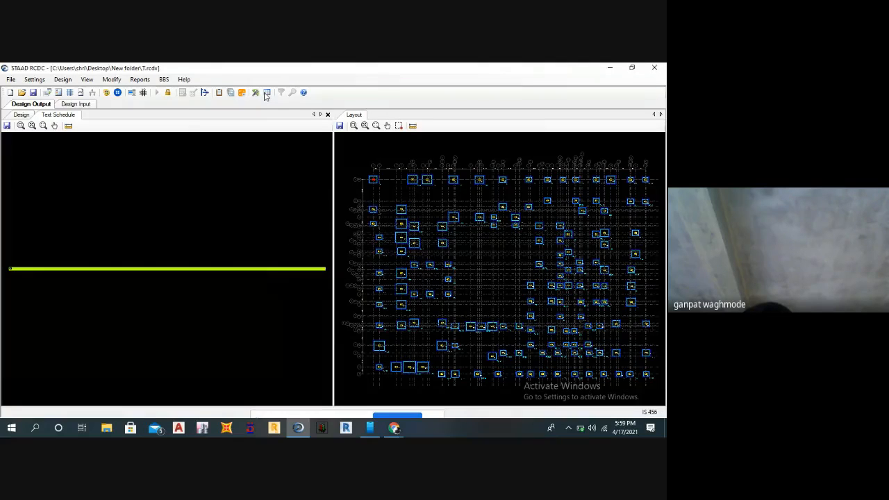
# Generate the footing text schedule again in the Vertical Schedule format.
pyautogui.click(266, 93)
pyautogui.click(299, 233)
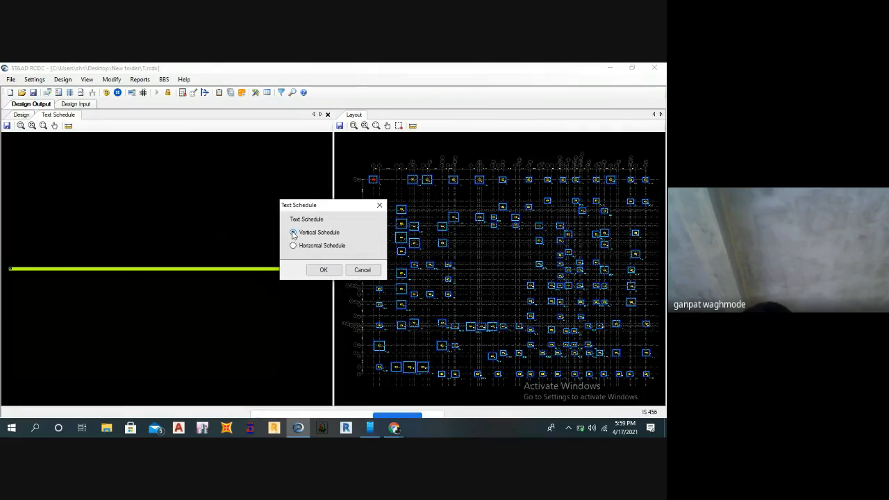
pyautogui.click(320, 269)
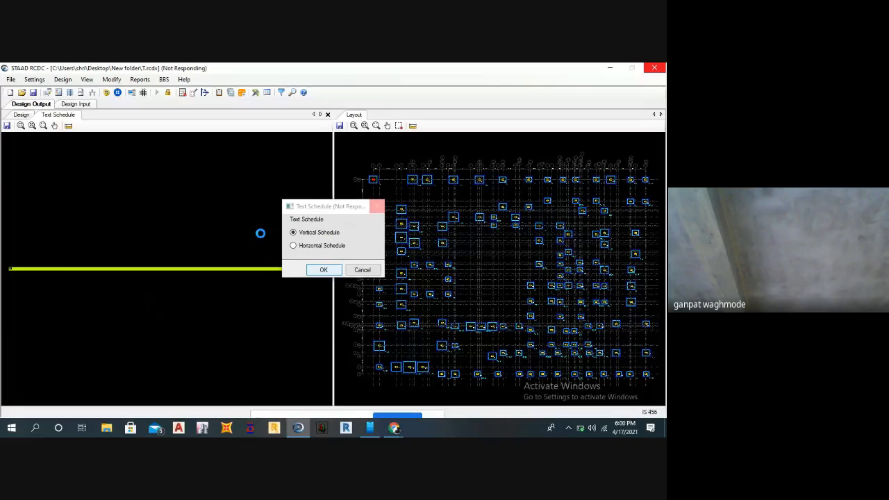
# Try to close the unresponsive Text Schedule dialog and choose to wait for the program to respond.
pyautogui.moveTo(338, 207); pyautogui.dragTo(283, 182)
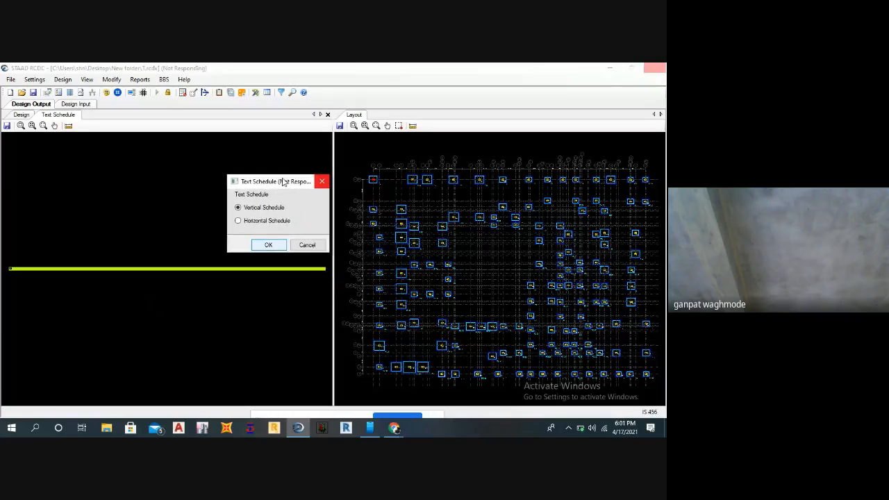
pyautogui.click(323, 182)
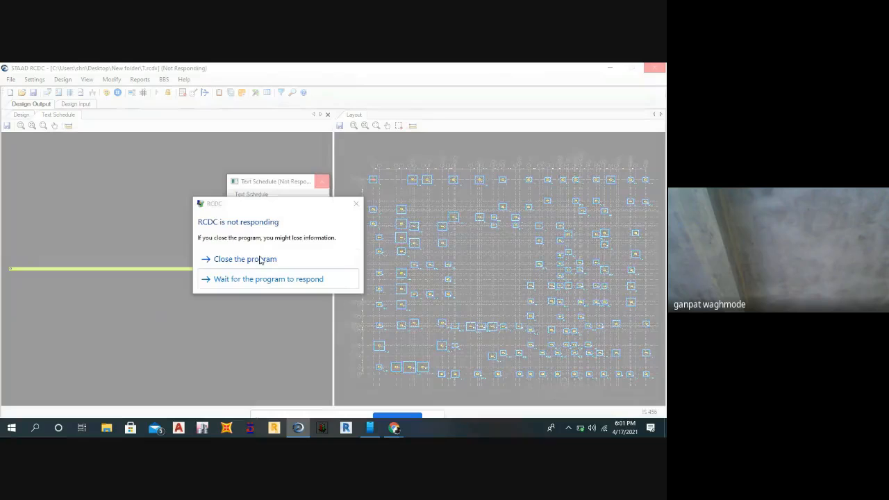
pyautogui.click(258, 279)
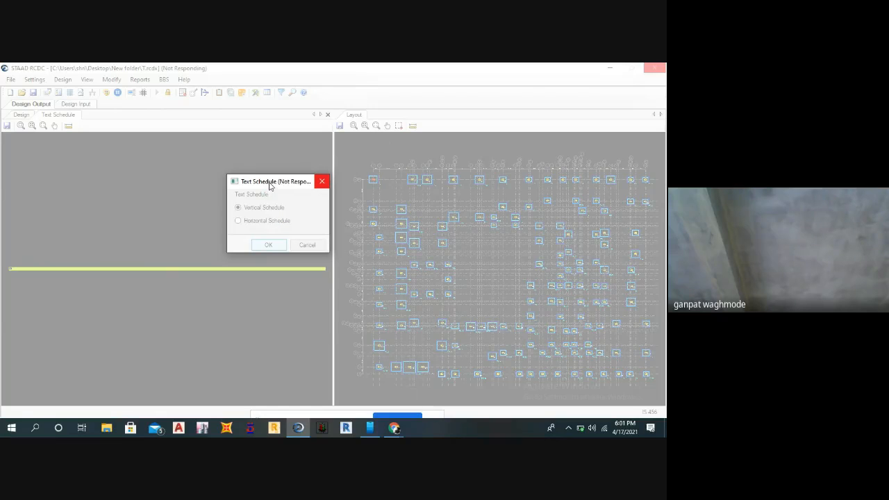
pyautogui.moveTo(270, 185); pyautogui.dragTo(253, 156)
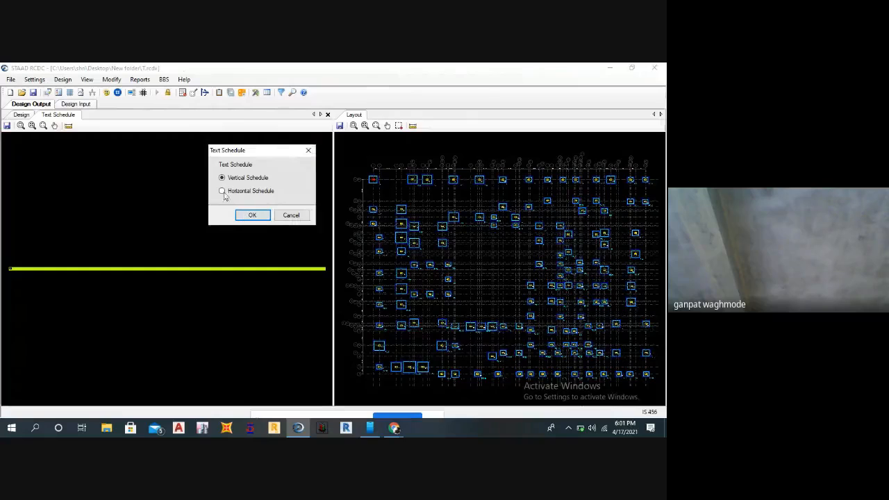
# Try to generate the footing text schedule in the Vertical Schedule format once more, choosing to wait for the program and dismissing the battery notice.
pyautogui.click(248, 214)
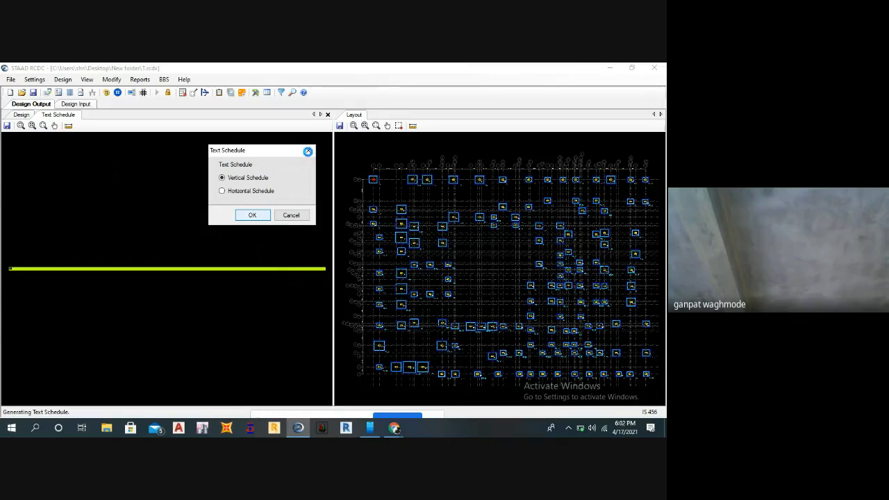
pyautogui.click(306, 153)
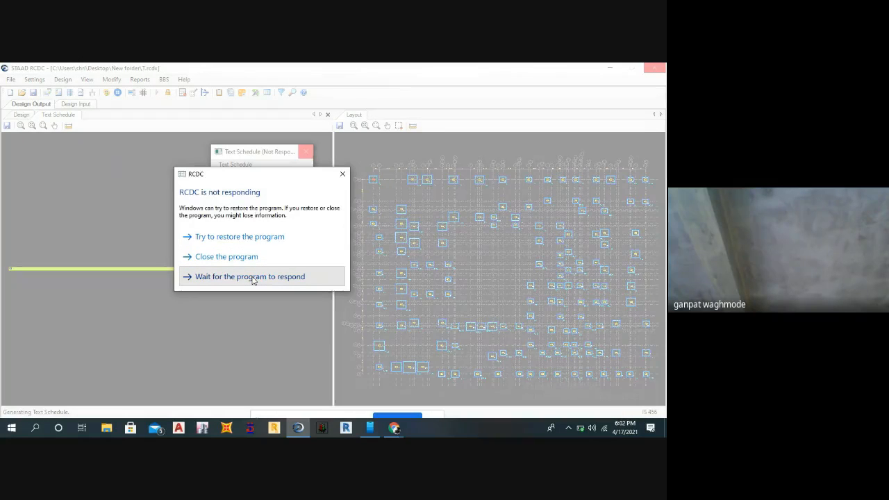
pyautogui.click(254, 276)
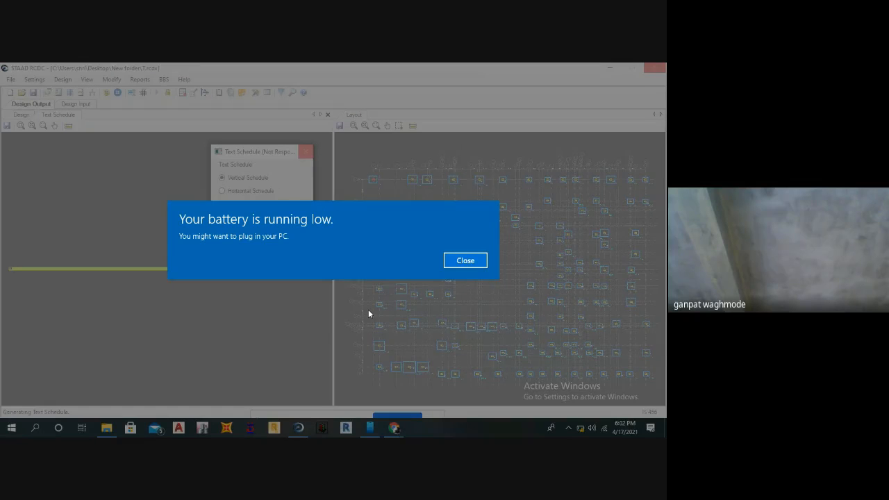
pyautogui.click(458, 263)
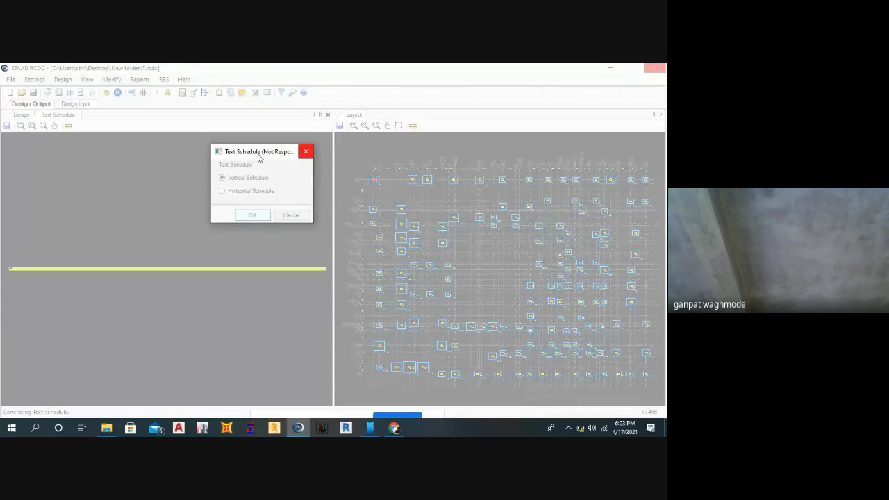
# Force the unresponsive STAAD RCDC program to close.
pyautogui.click(304, 152)
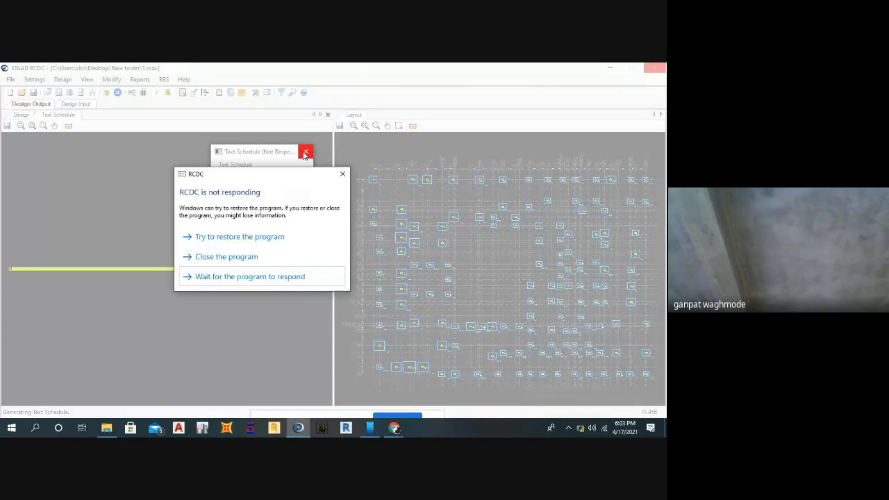
pyautogui.click(225, 256)
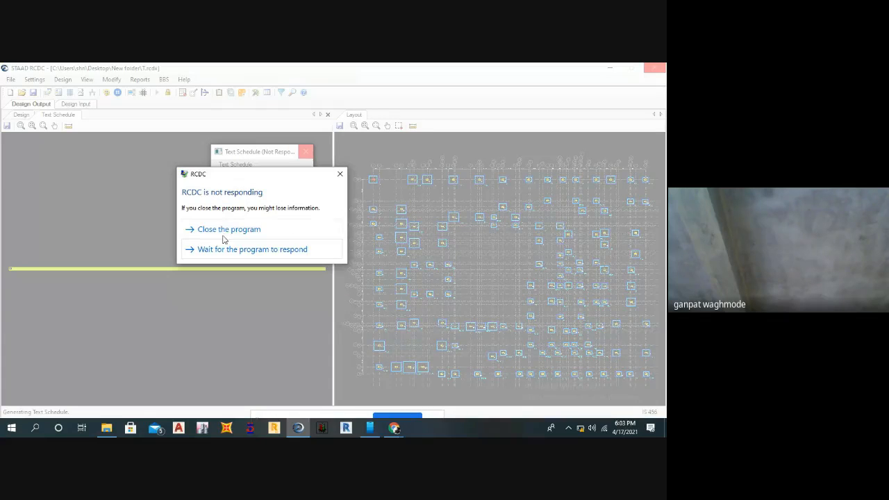
pyautogui.click(221, 230)
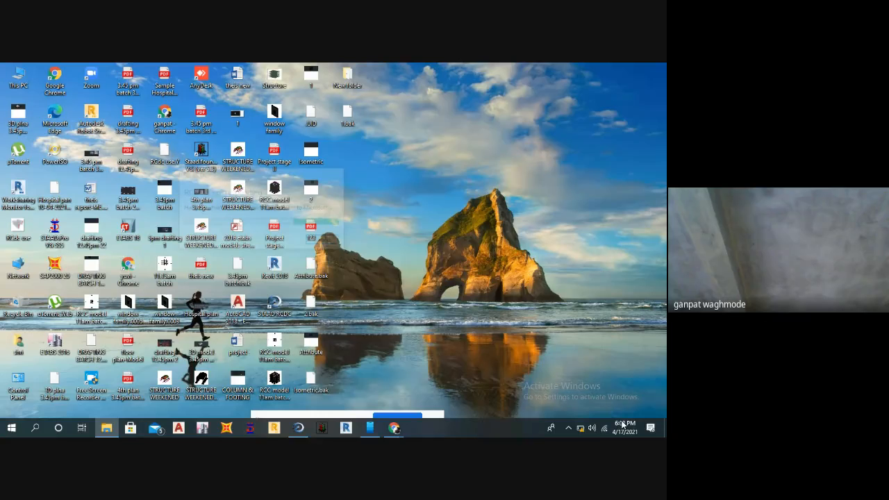
# Open the footing plan and footin results drawings from the Desktop's New folder in AutoCAD.
pyautogui.rightClick(395, 240)
pyautogui.click(411, 268)
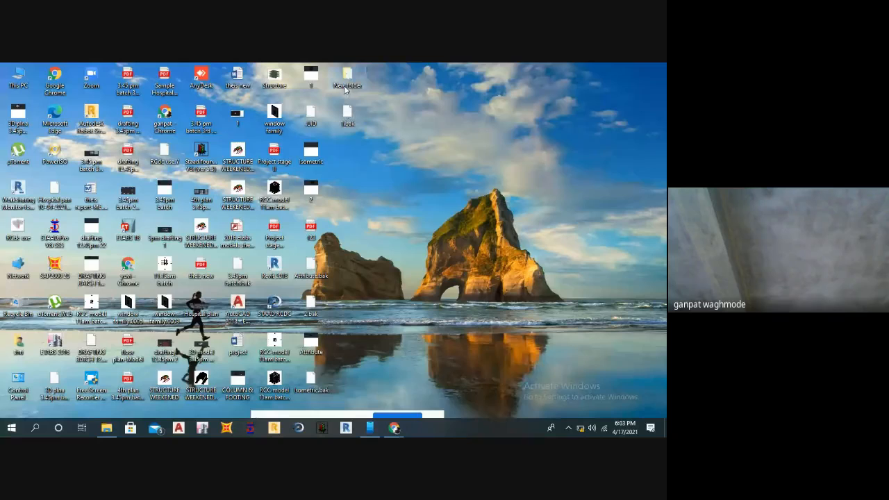
pyautogui.doubleClick(345, 77)
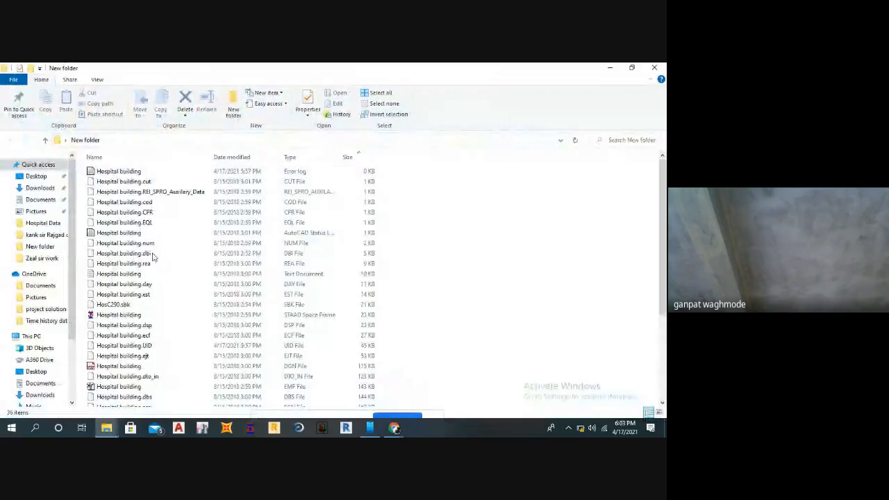
pyautogui.scroll(-4, 153, 257)
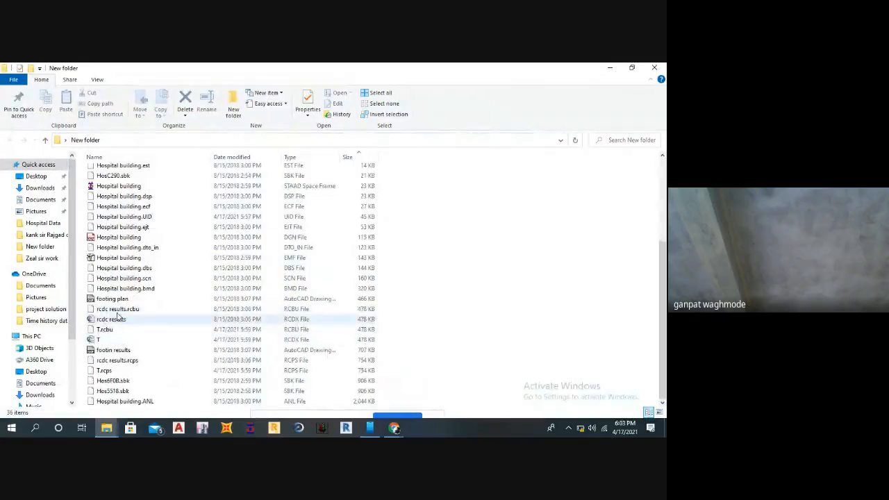
pyautogui.doubleClick(111, 299)
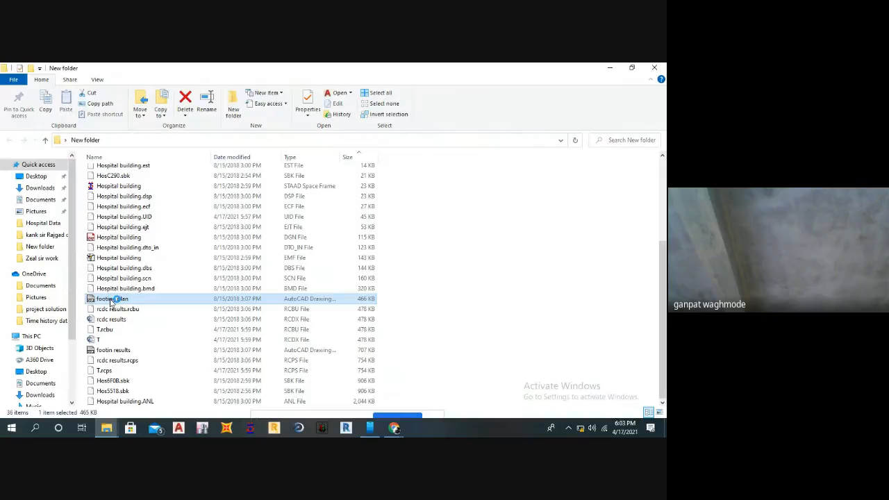
pyautogui.click(111, 350)
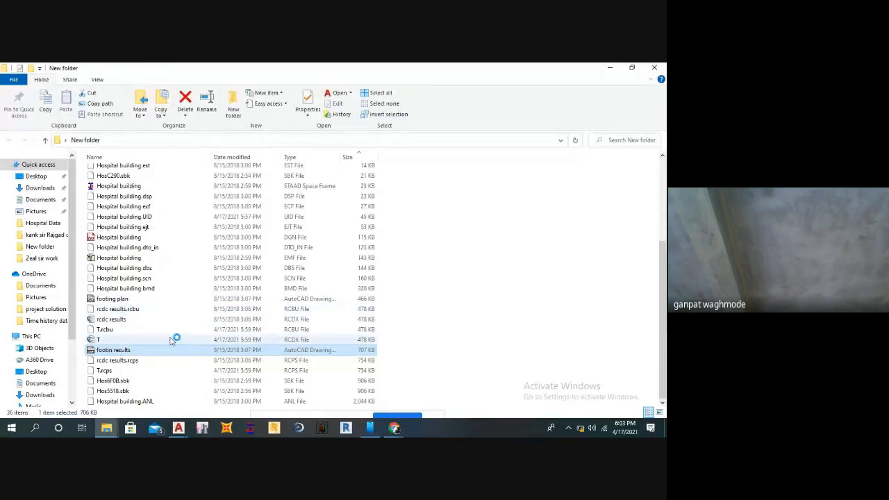
pyautogui.doubleClick(123, 354)
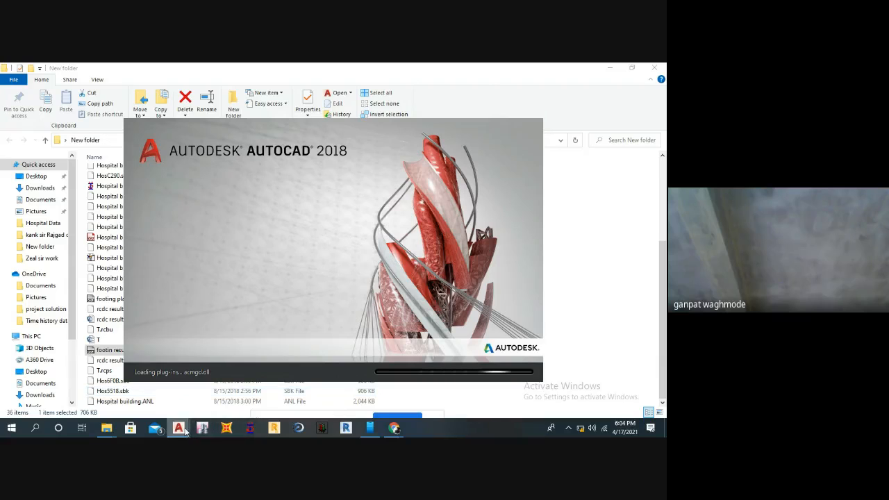
# Close one of the duplicate AutoCAD windows that are loading.
pyautogui.moveTo(178, 428)
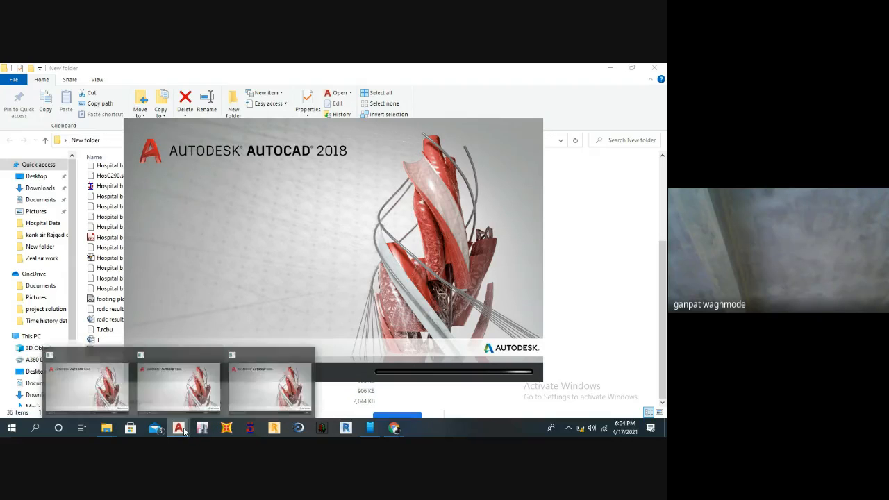
pyautogui.click(216, 353)
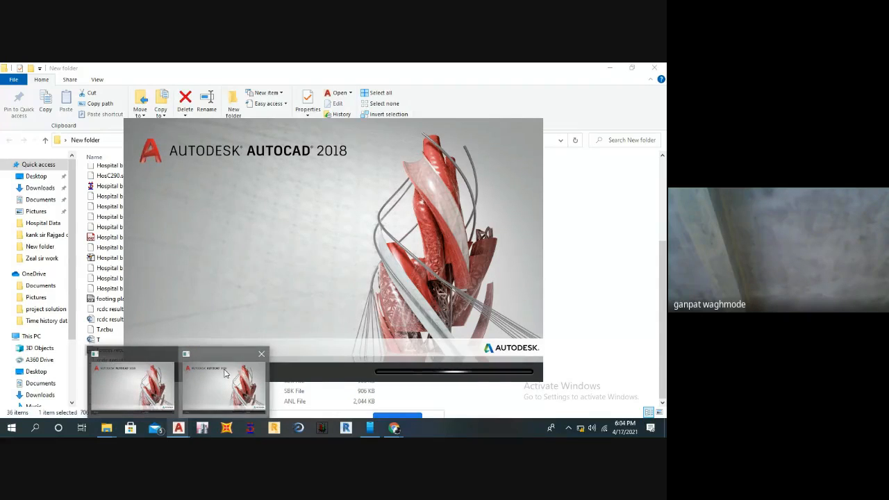
pyautogui.click(224, 372)
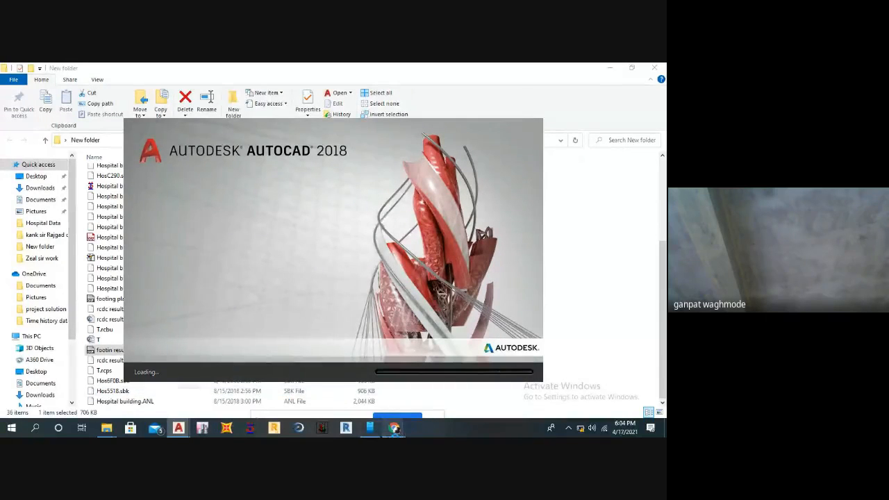
pyautogui.moveTo(394, 428)
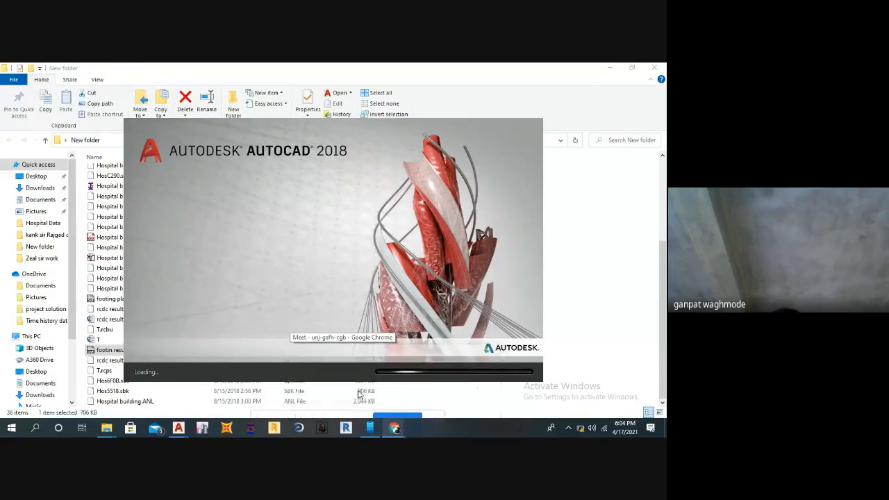
pyautogui.click(358, 394)
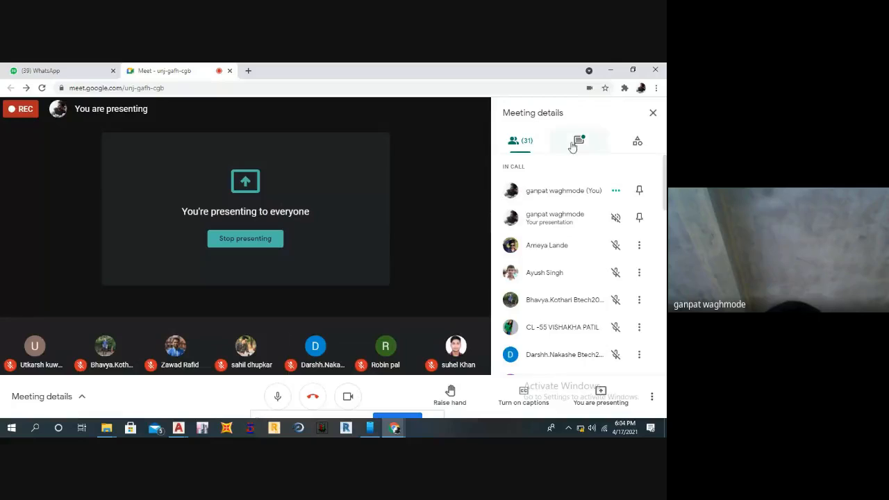
pyautogui.click(610, 70)
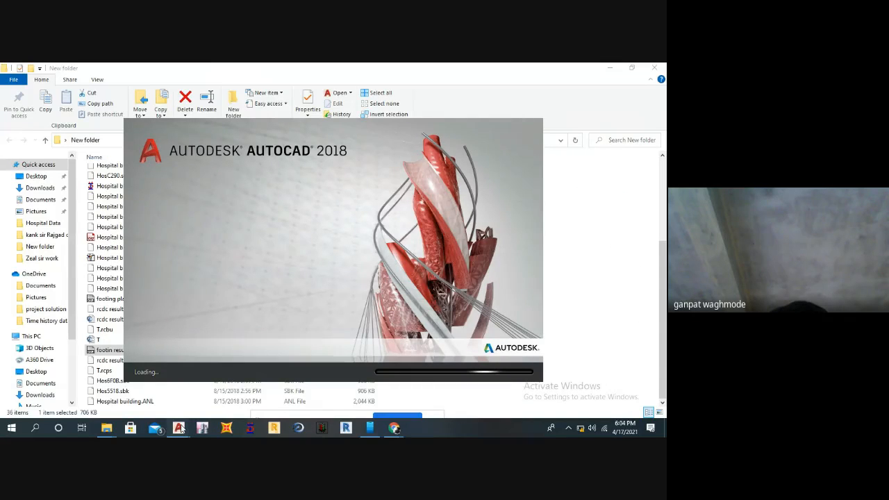
# Select the rcdc results file in New folder and try to bring the AutoCAD window to the front.
pyautogui.moveTo(181, 428)
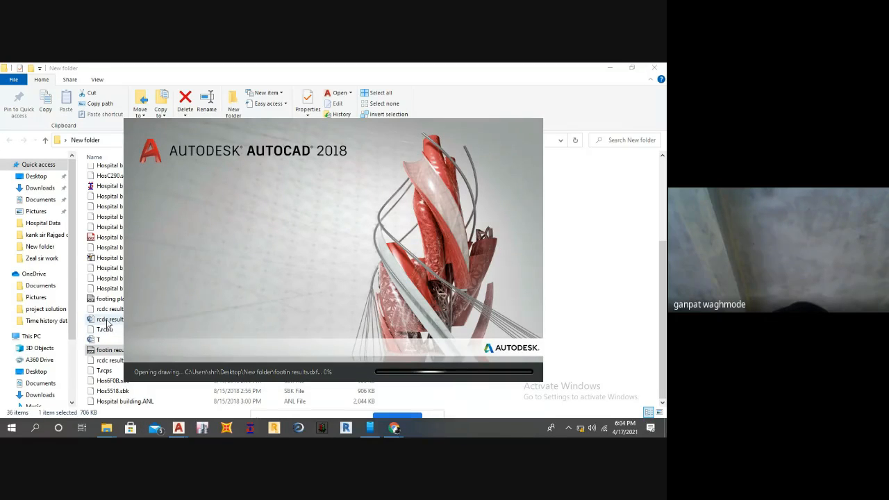
pyautogui.click(106, 319)
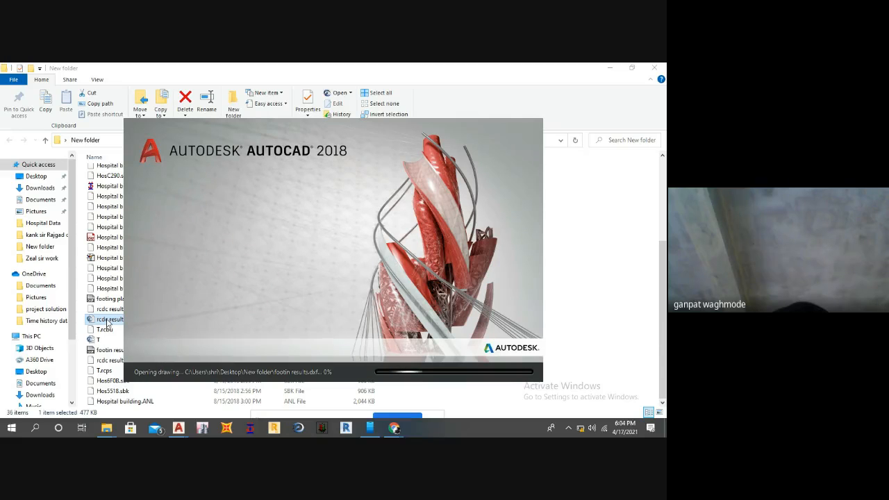
pyautogui.click(108, 320)
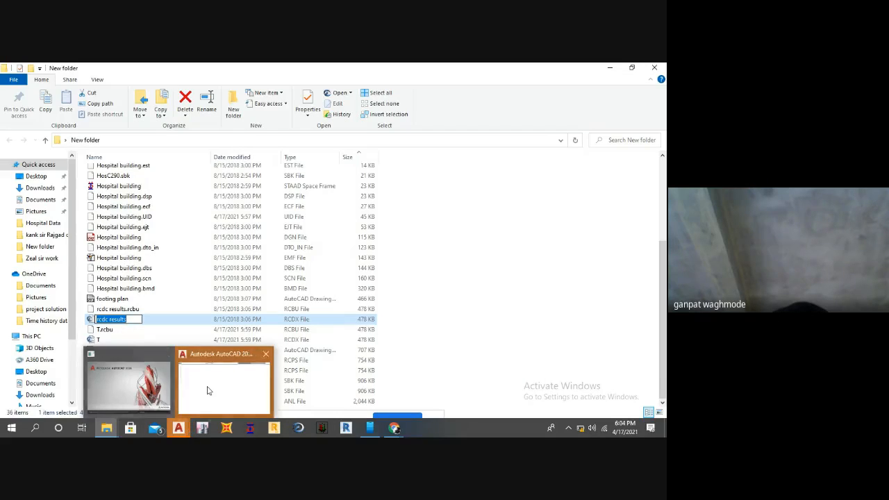
pyautogui.click(207, 391)
pyautogui.click(185, 429)
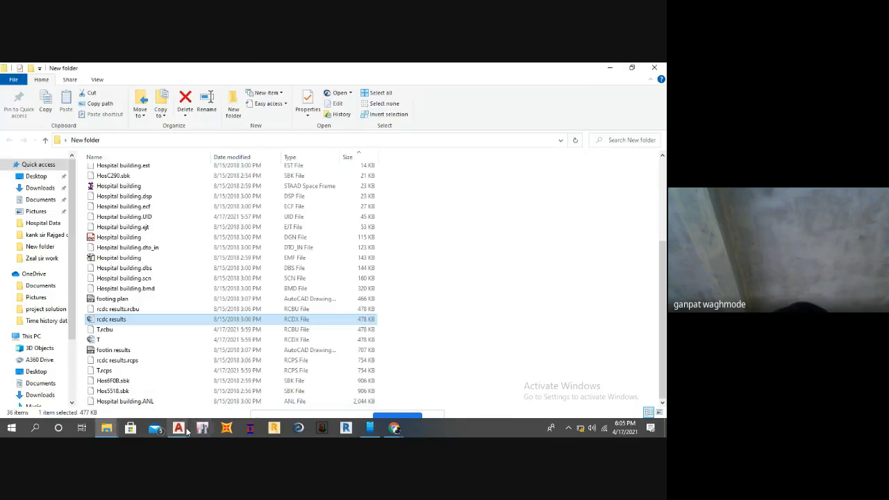
pyautogui.moveTo(187, 431)
pyautogui.click(221, 386)
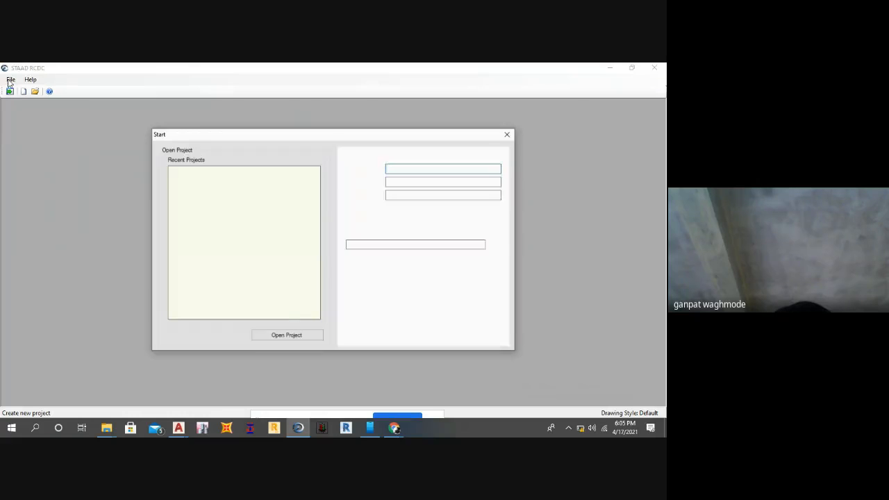
# Fill in the new STAAD RCDC project's details with project GFGFFGFD, client FF and engineer D.
pyautogui.click(389, 169)
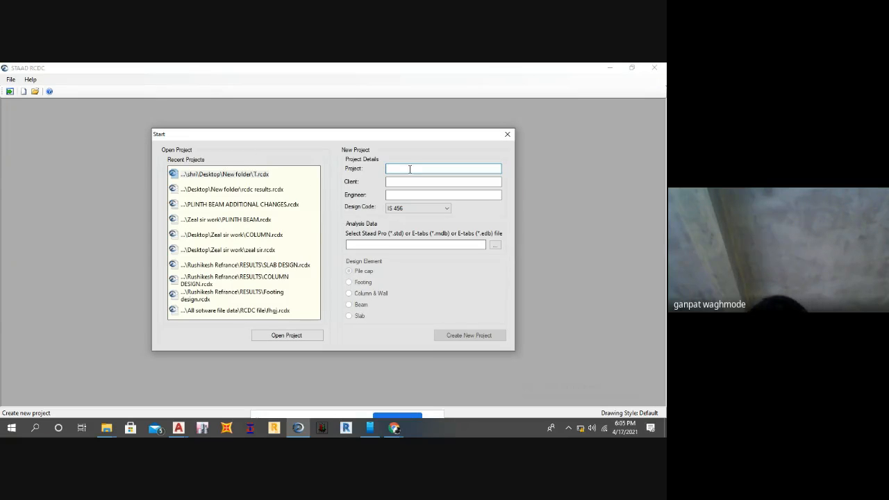
pyautogui.write('GFGFFGFD')
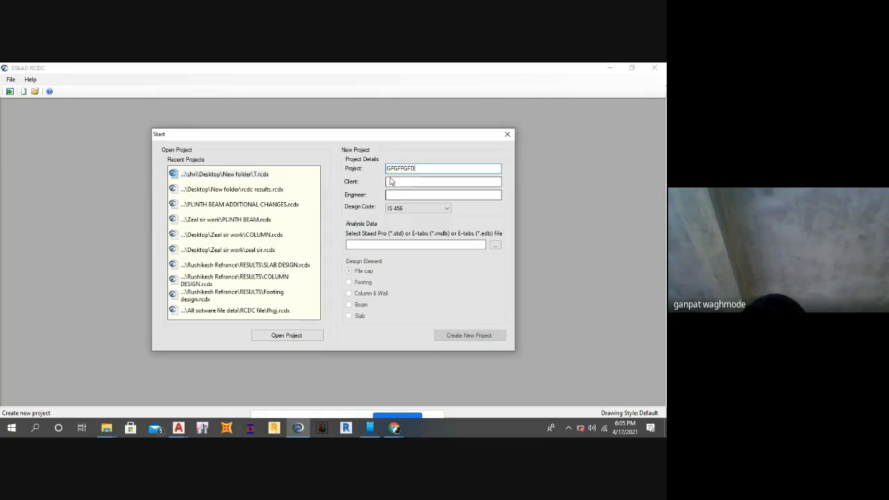
pyautogui.click(394, 182)
pyautogui.write('FF')
pyautogui.click(393, 194)
pyautogui.write('D')
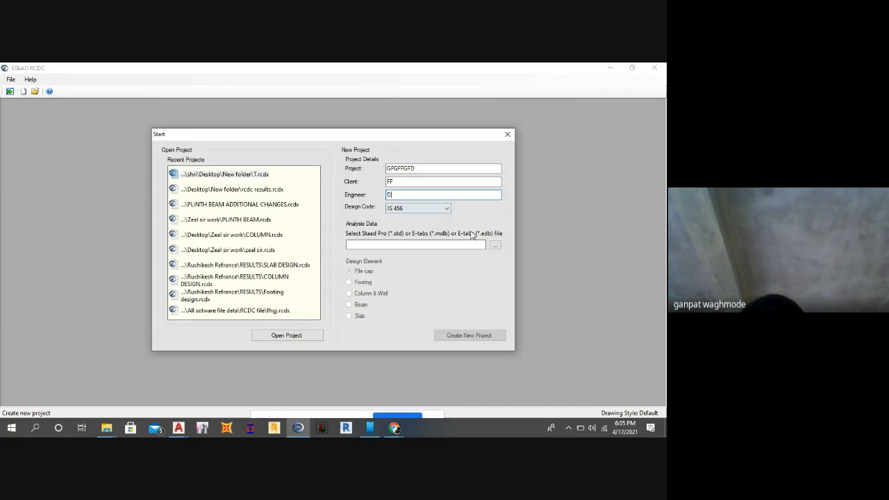
# Load the Hospital building analysis file from New folder and create the new project with Footing as the design element.
pyautogui.click(494, 245)
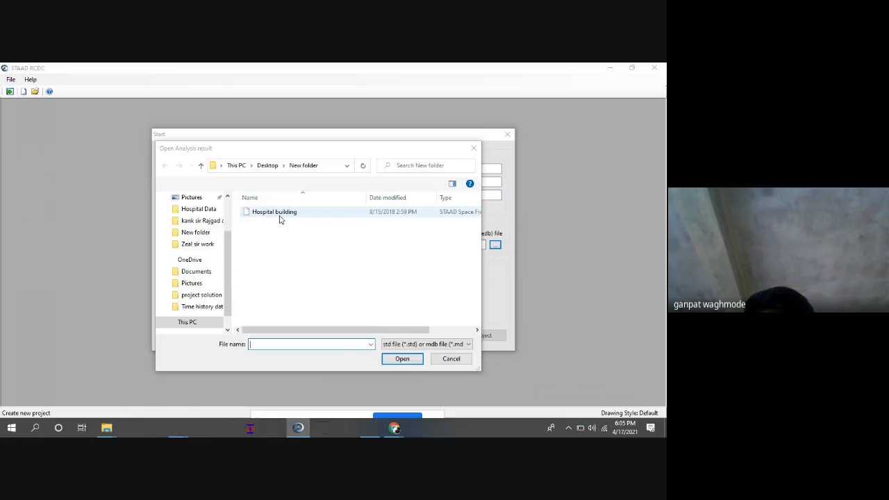
pyautogui.click(394, 358)
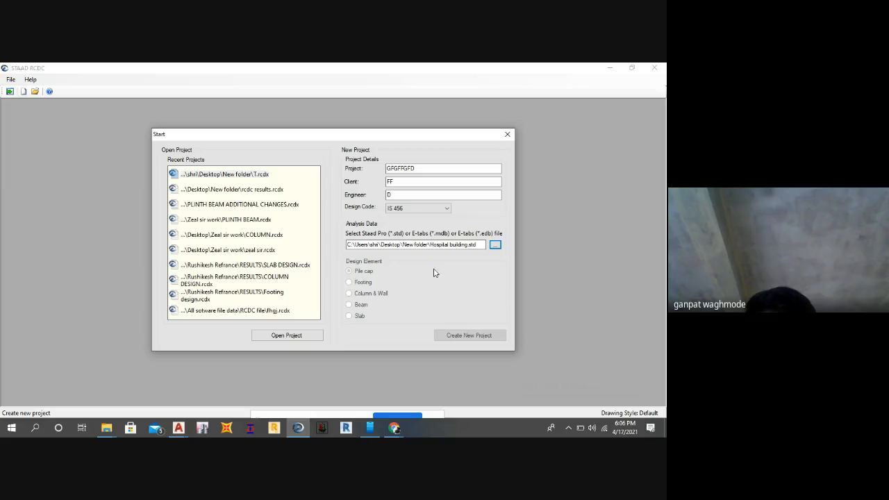
pyautogui.click(354, 284)
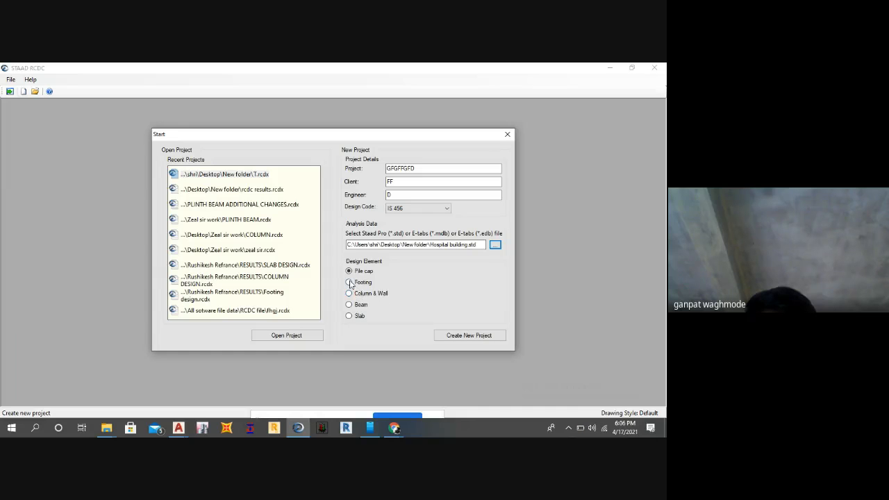
pyautogui.click(451, 335)
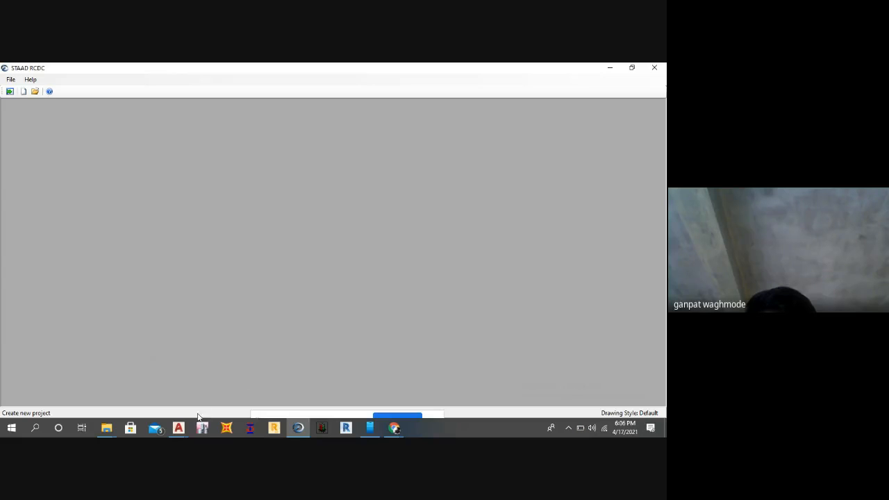
# Switch between AutoCAD and STAAD RCDC while they load, and bring up the footin results drawing.
pyautogui.moveTo(182, 426)
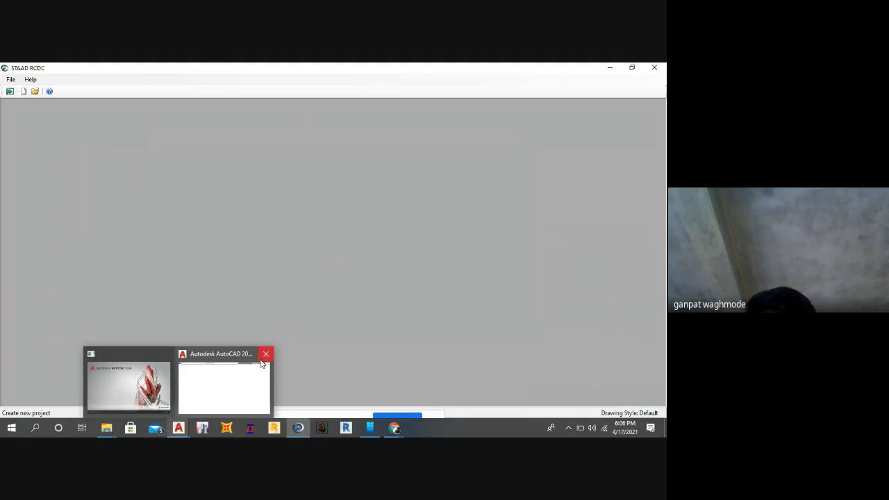
pyautogui.click(271, 353)
pyautogui.click(355, 277)
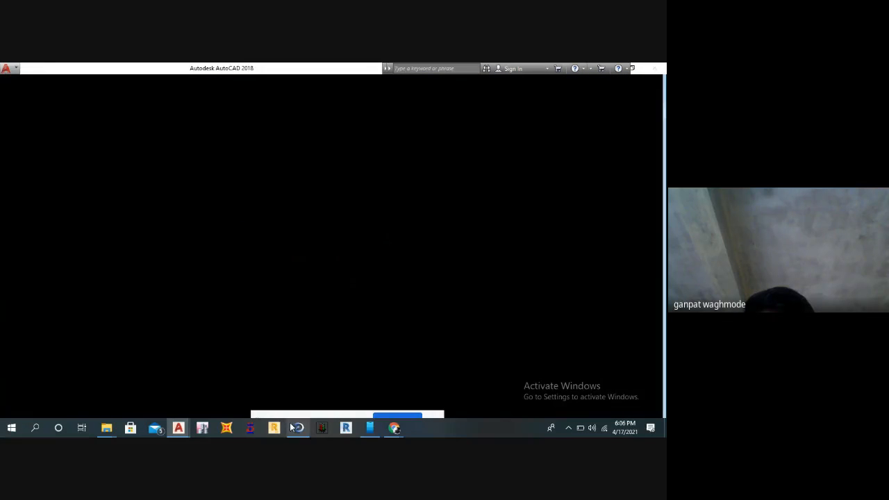
pyautogui.click(298, 427)
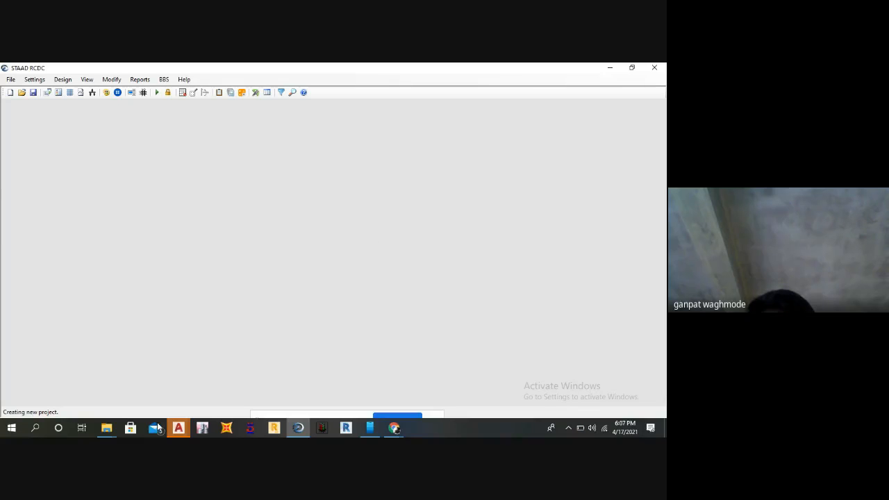
pyautogui.moveTo(179, 431)
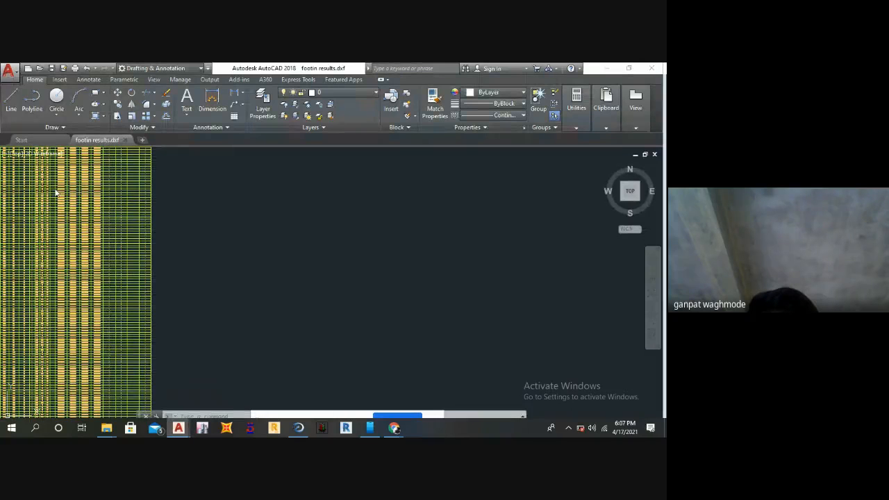
# Switch to STAAD RCDC and start the automatic design of the hospital building's pad footings.
pyautogui.scroll(3, 55, 193)
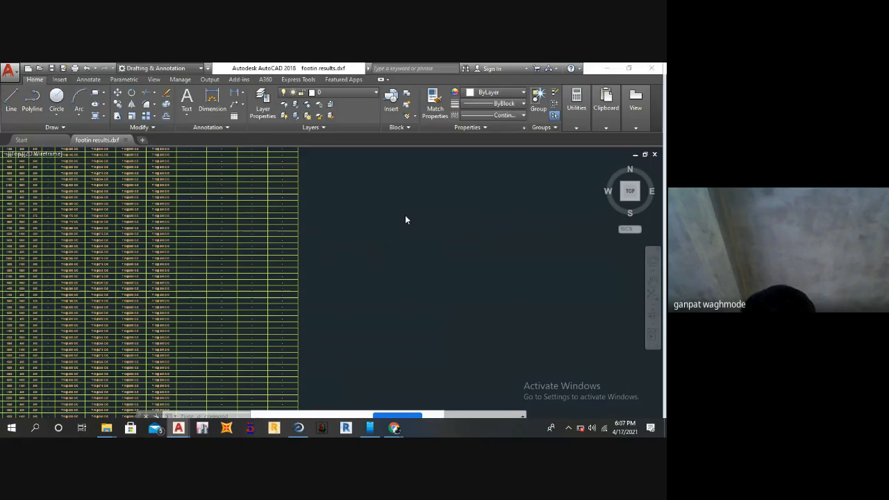
pyautogui.click(300, 428)
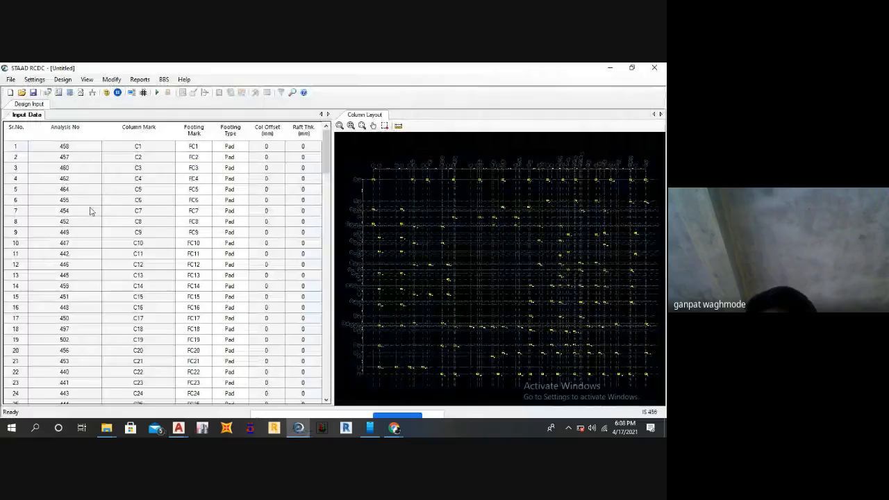
pyautogui.click(61, 80)
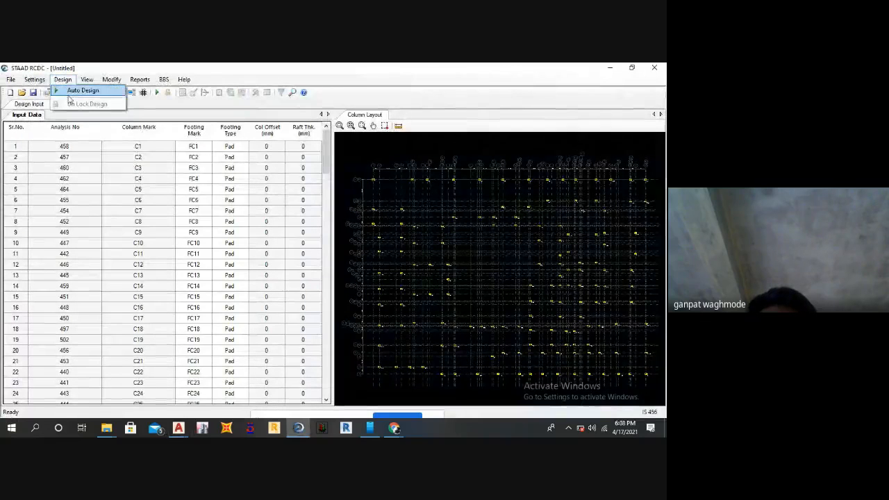
pyautogui.click(78, 94)
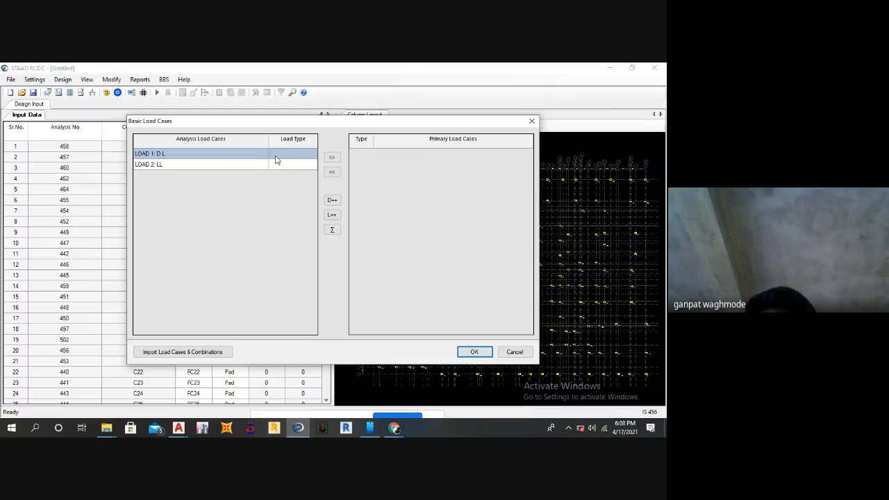
# Assign the load type Dead Load to LOAD 1: D L and Live Load to LOAD 2: LL.
pyautogui.click(276, 156)
pyautogui.click(313, 154)
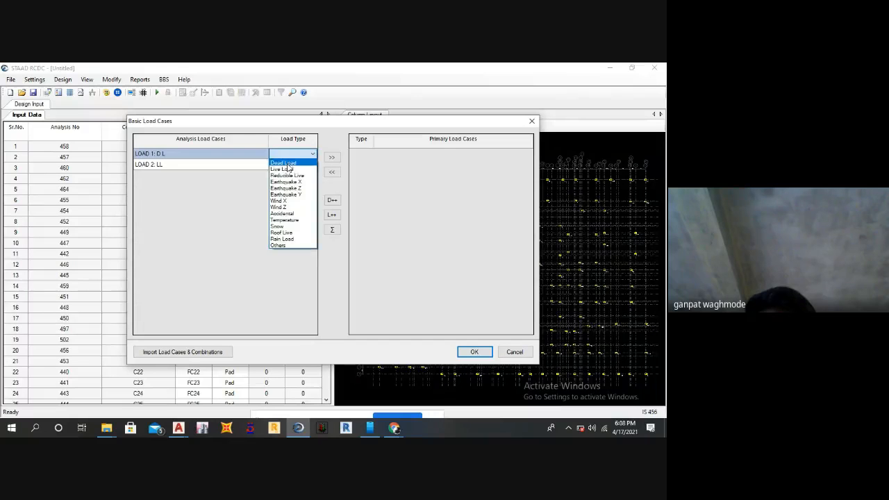
pyautogui.click(286, 163)
pyautogui.click(294, 165)
pyautogui.click(294, 165)
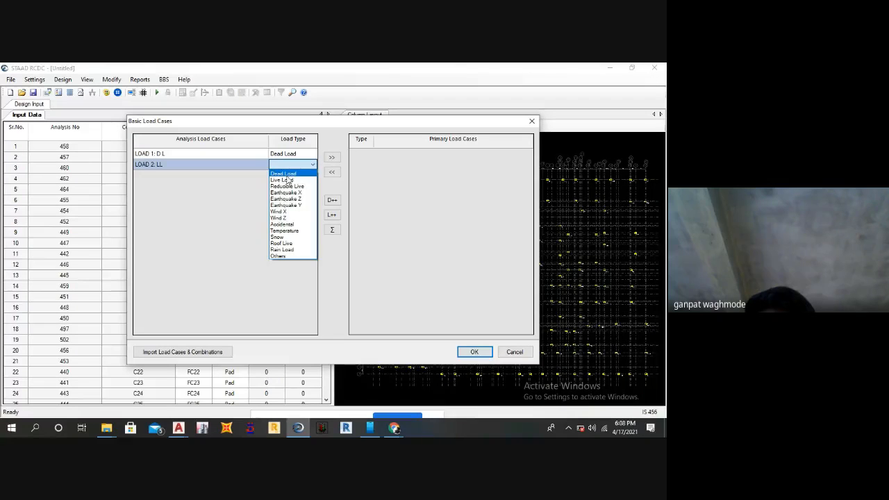
pyautogui.click(287, 180)
# Add both analysis load cases to the primary load cases and accept the basic load case setup.
pyautogui.click(257, 153)
pyautogui.keyDown('shift'); pyautogui.click(316, 164); pyautogui.keyUp('shift')
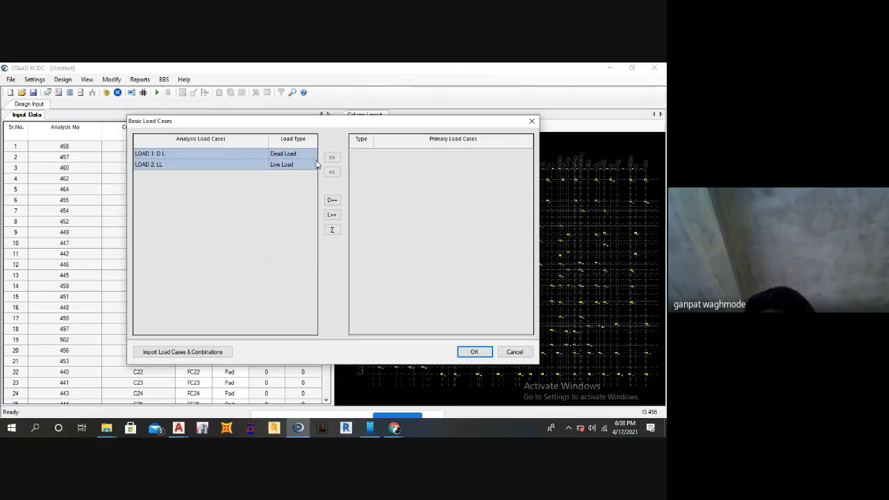
pyautogui.click(331, 158)
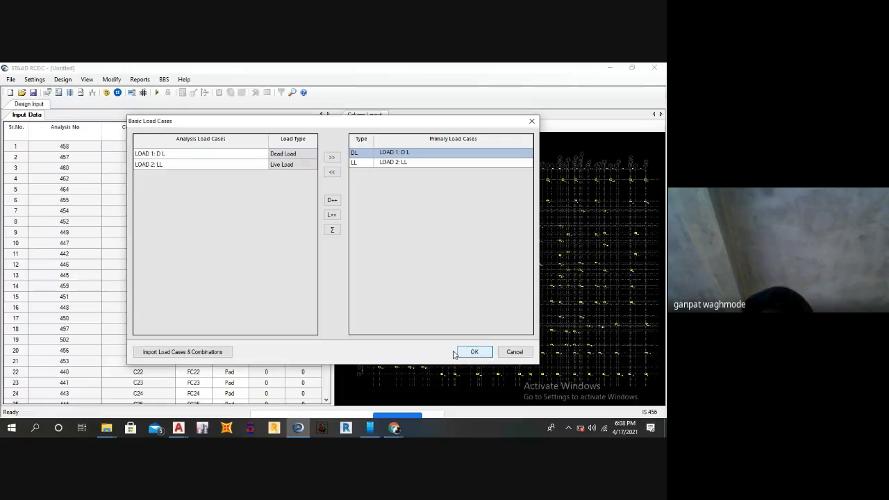
pyautogui.click(460, 352)
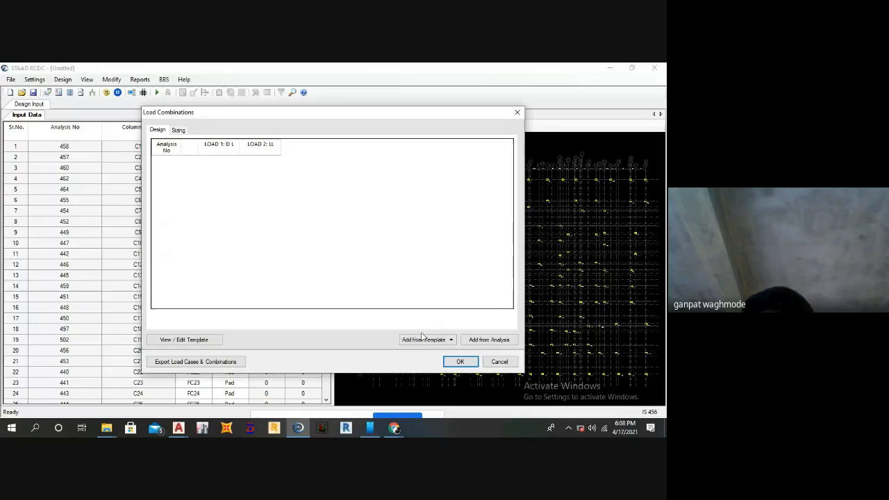
# Add the footing design load combinations from the template and proceed to the sizing combinations.
pyautogui.click(451, 341)
pyautogui.click(416, 315)
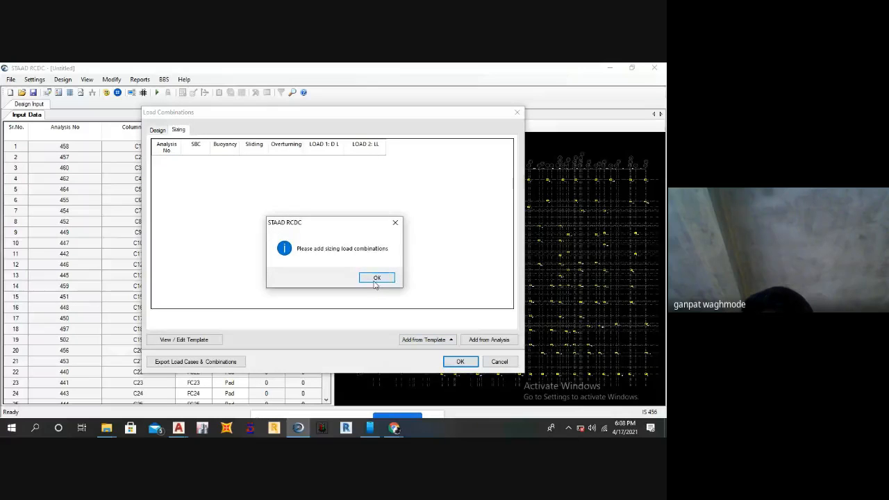
pyautogui.click(373, 277)
pyautogui.click(458, 362)
pyautogui.click(375, 277)
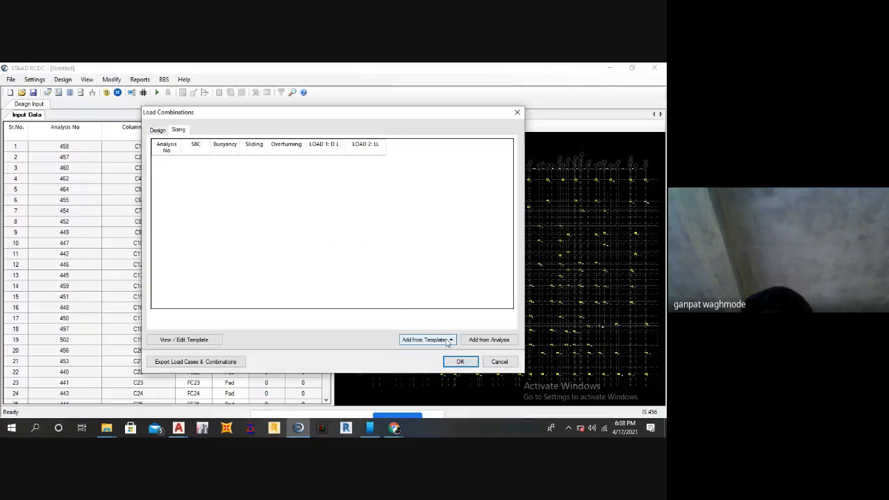
# Add the sizing load combination of LOAD 1: D L plus LOAD 2: LL from the template and run the footing design.
pyautogui.click(425, 339)
pyautogui.click(424, 313)
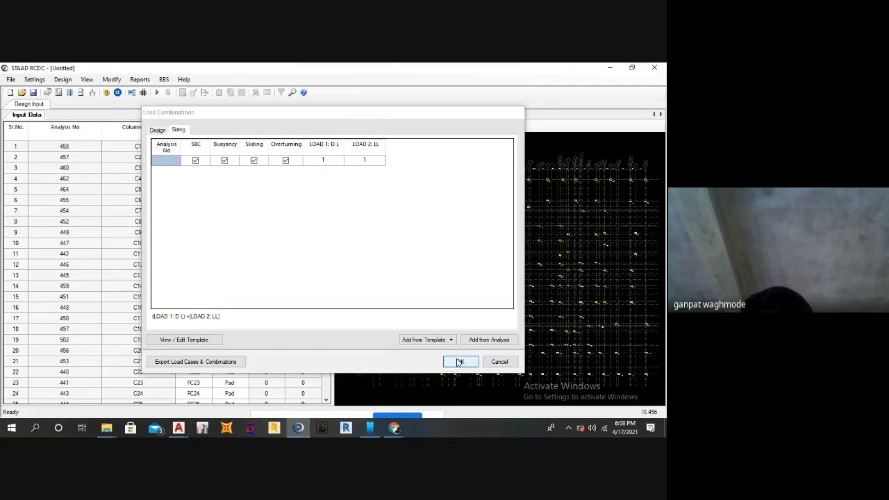
pyautogui.click(460, 362)
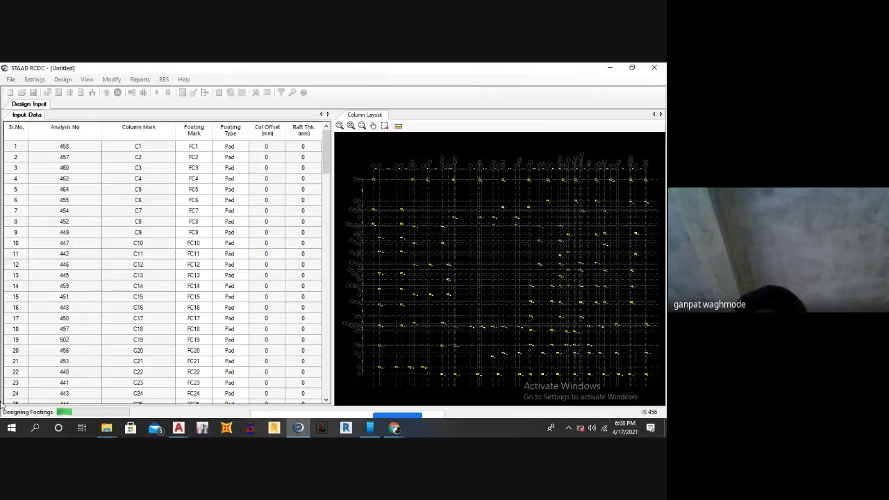
# Switch to the footin results drawing in AutoCAD, dismiss the battery warning and examine the reinforcement columns of the footing schedule.
pyautogui.click(179, 427)
pyautogui.click(153, 388)
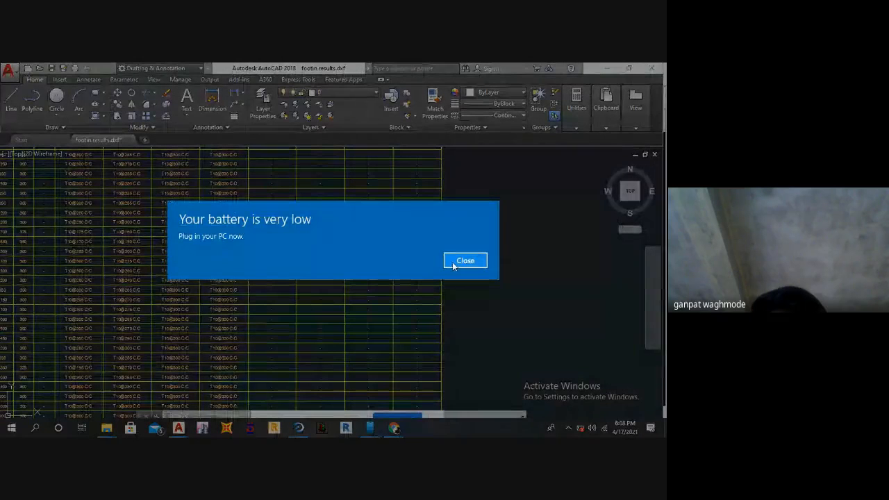
pyautogui.click(468, 261)
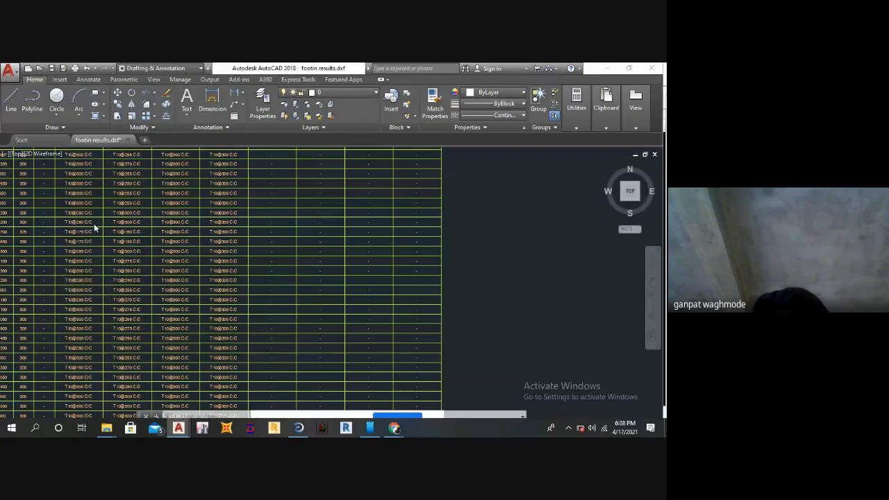
pyautogui.scroll(4, 103, 238)
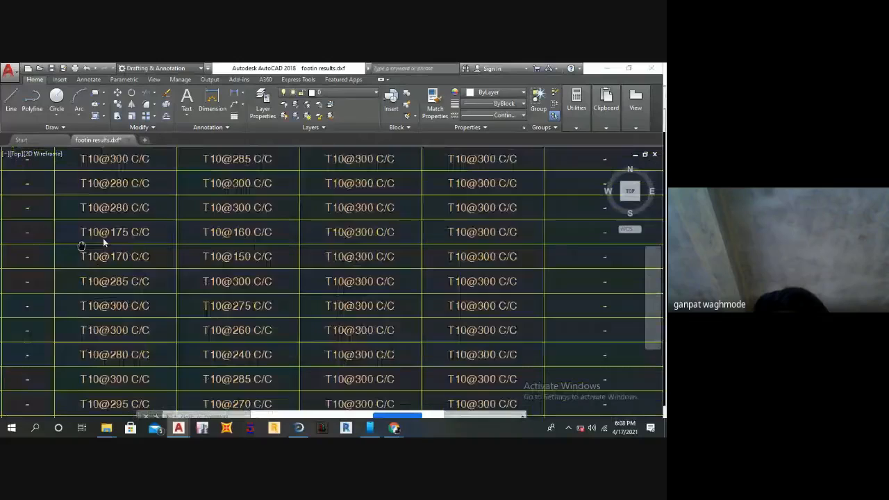